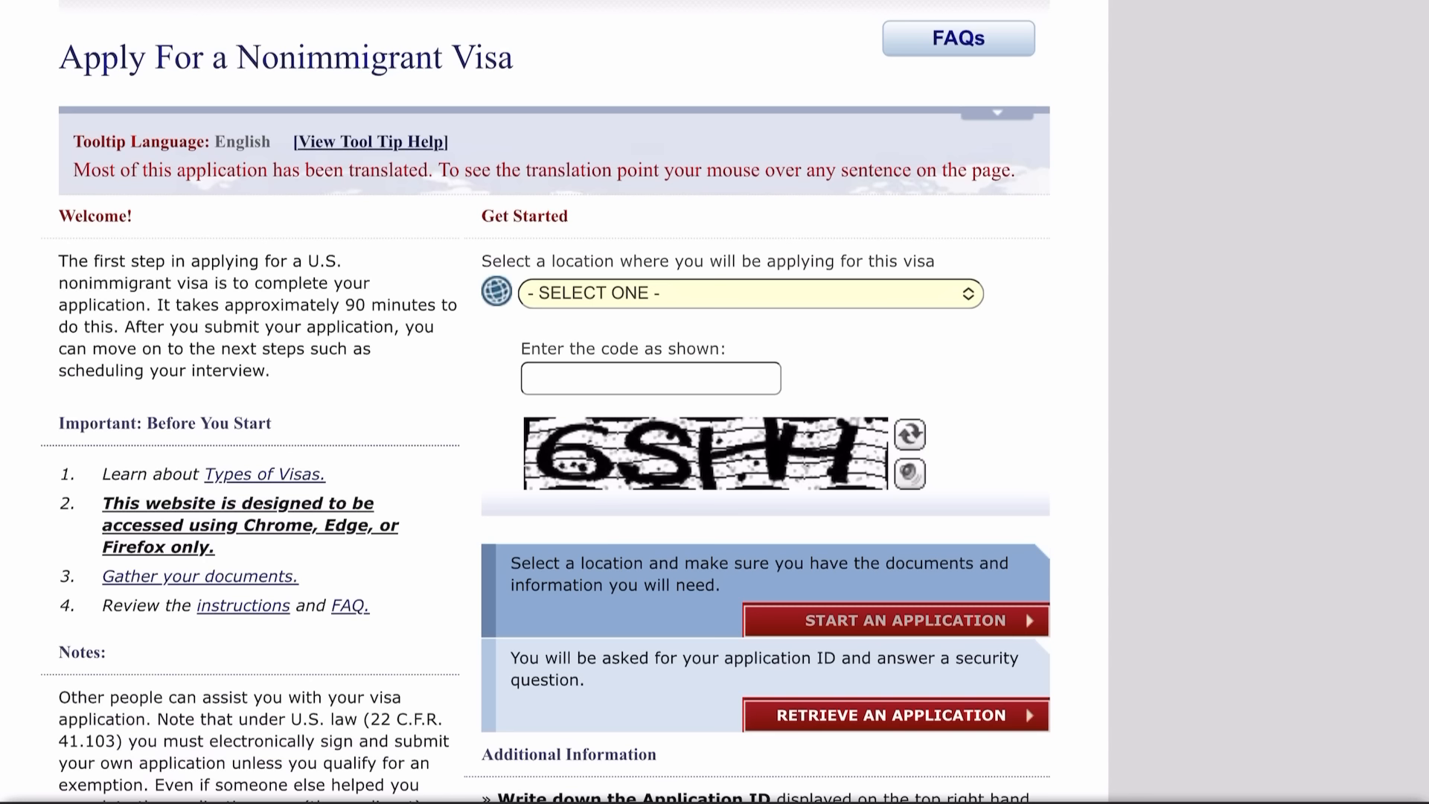
Choose NIGERIA, ABUJA as the application location.
{"action": "left_click", "coordinate": [595, 293]}
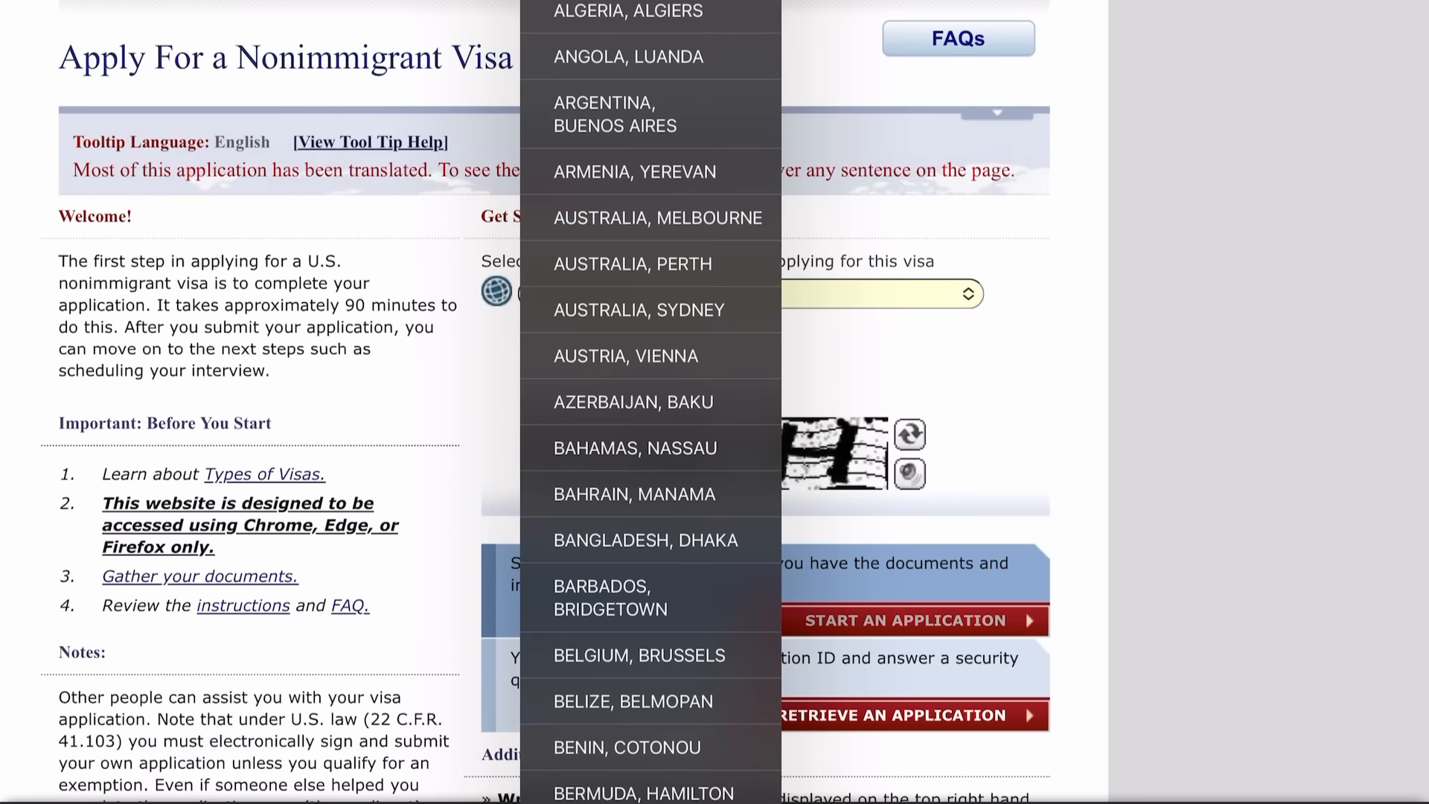
{"action": "scroll", "coordinate": [650, 402], "scroll_direction": "down", "scroll_amount": 20}
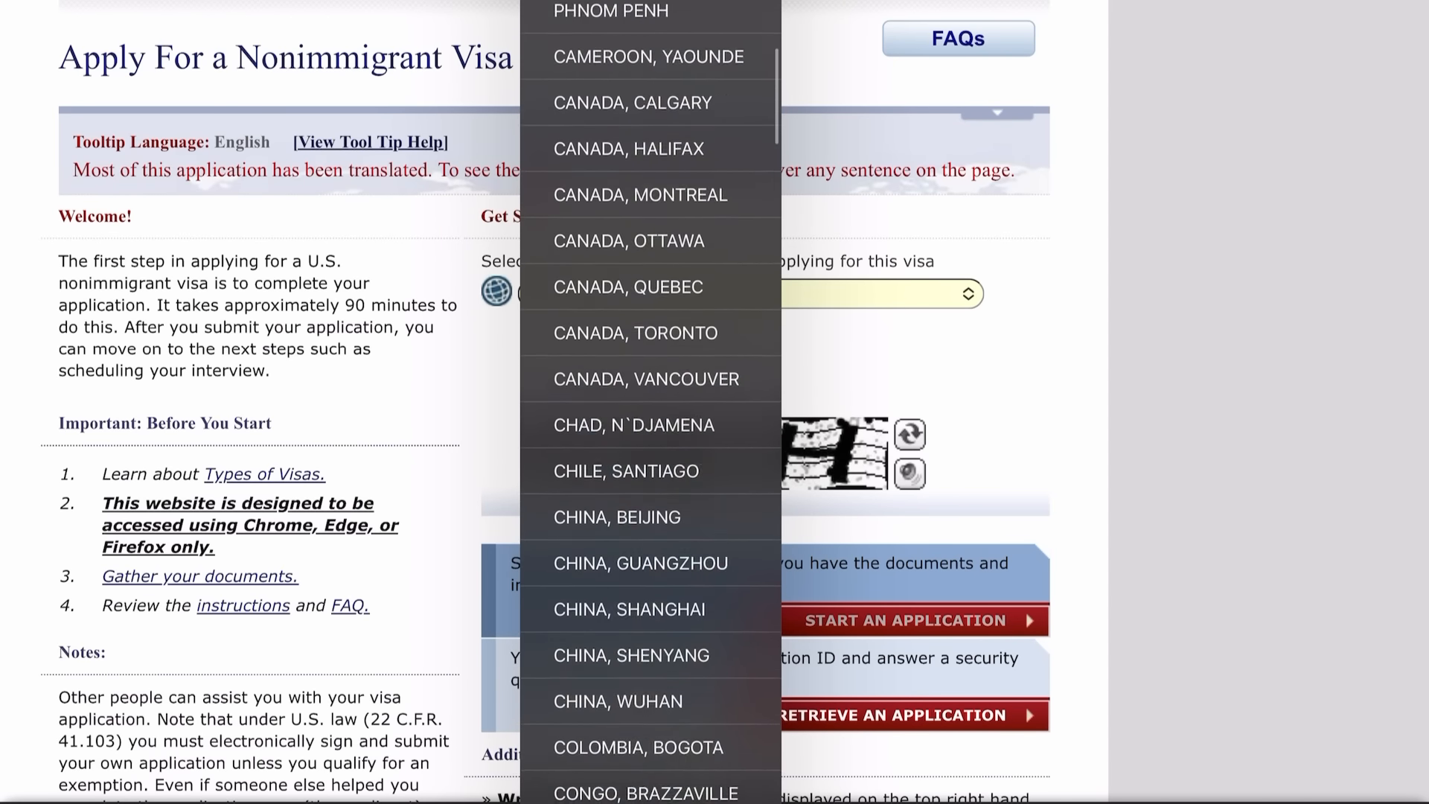
{"action": "scroll", "coordinate": [651, 401], "scroll_direction": "down", "scroll_amount": 20}
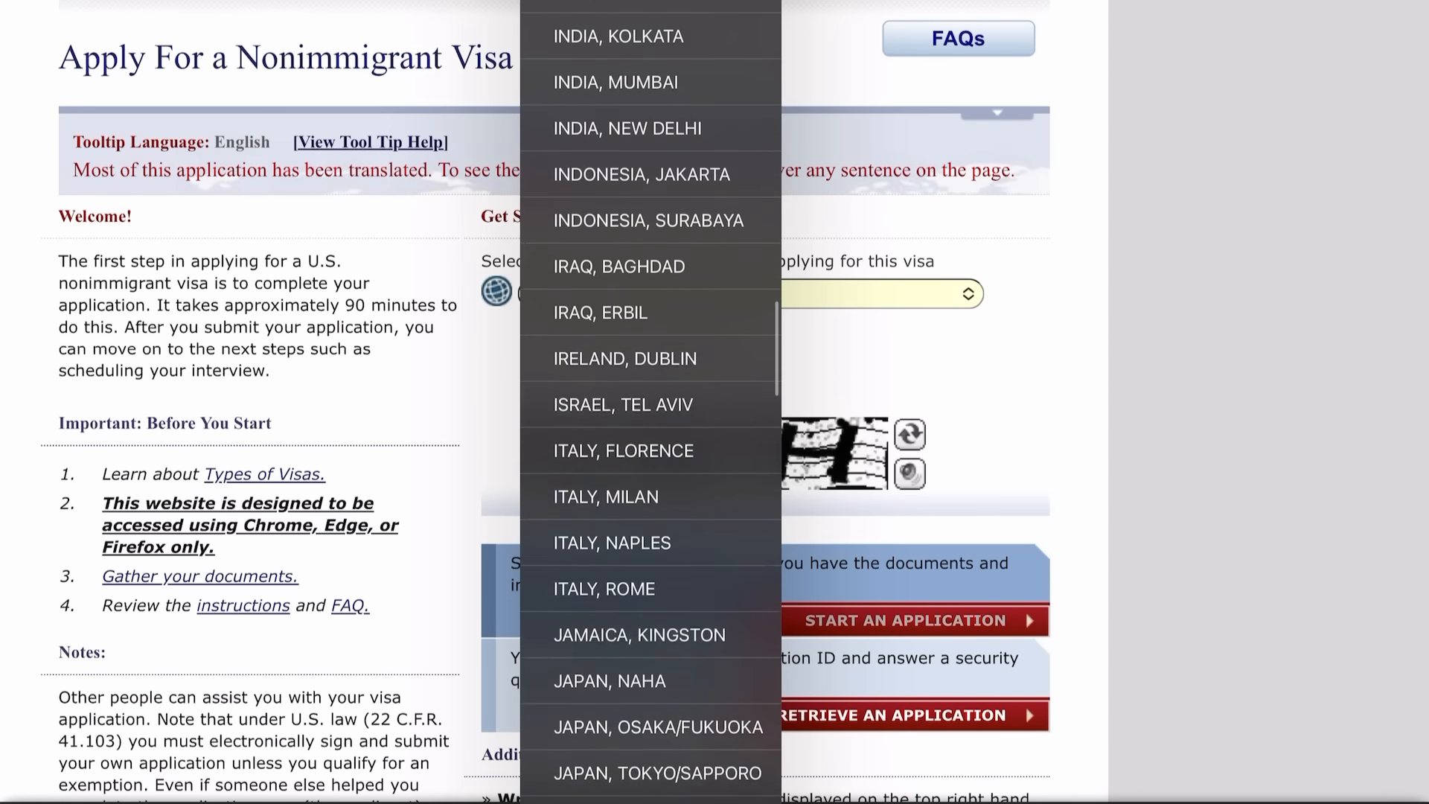
{"action": "scroll", "coordinate": [650, 402], "scroll_direction": "down", "scroll_amount": 20}
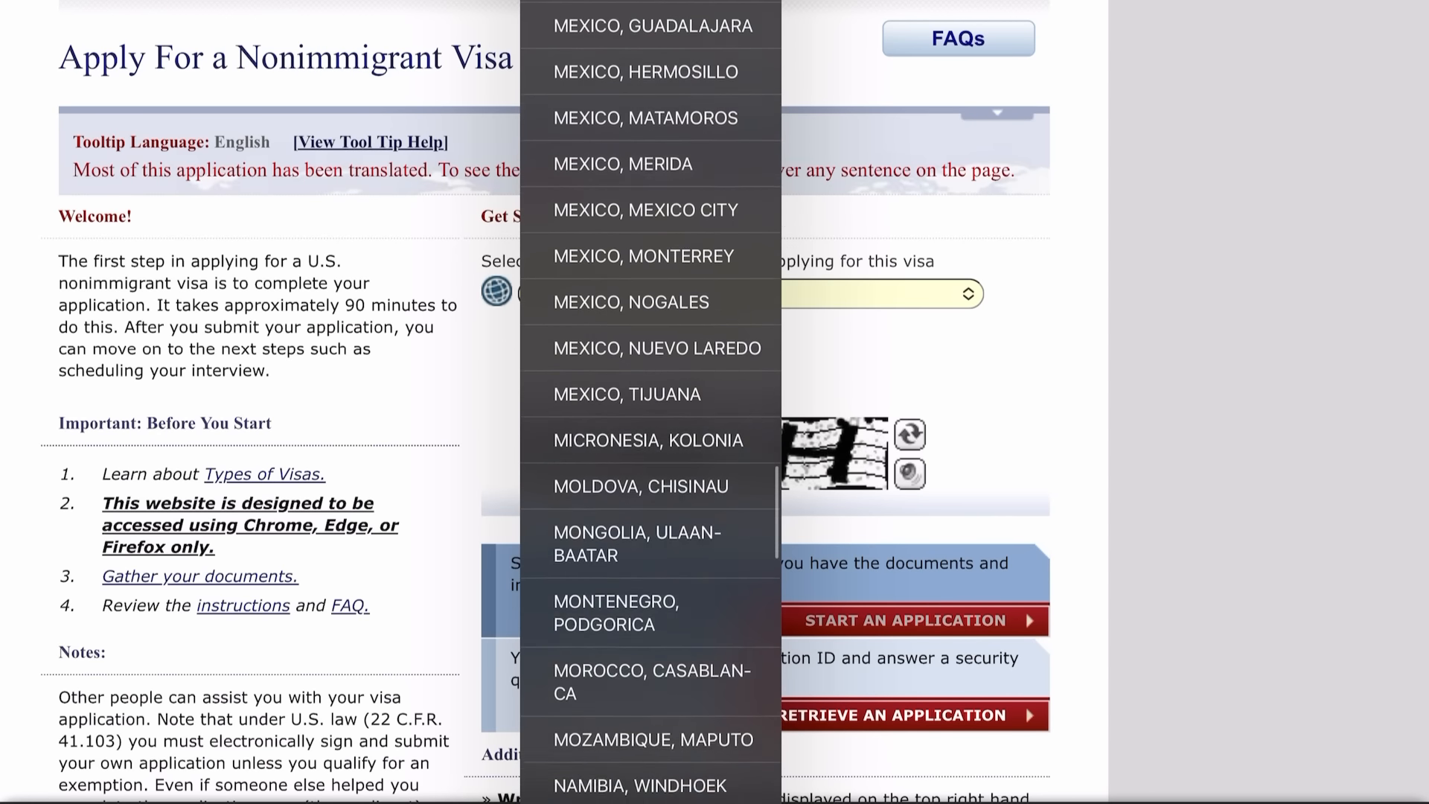
{"action": "scroll", "coordinate": [650, 401], "scroll_direction": "down", "scroll_amount": 18}
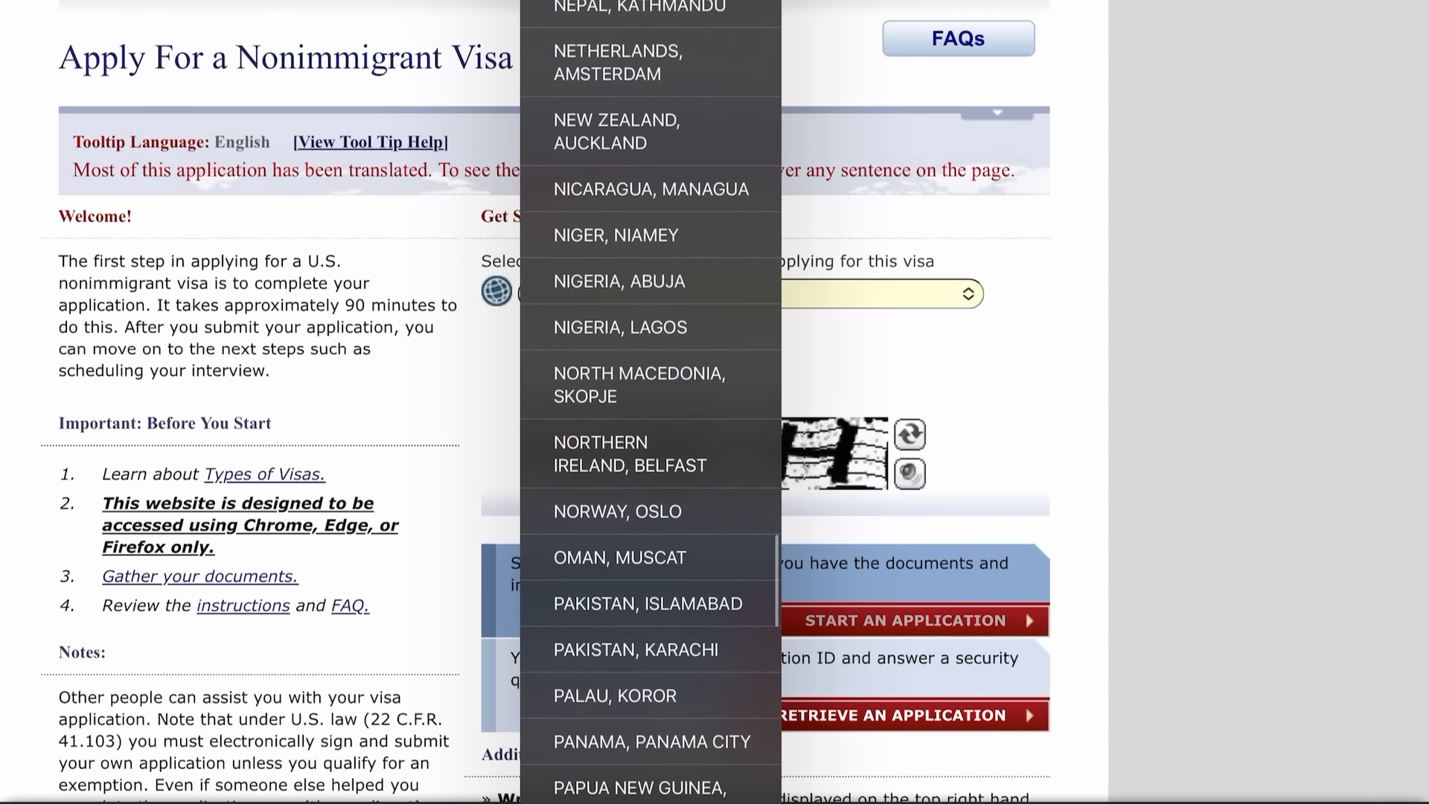
{"action": "scroll", "coordinate": [651, 402], "scroll_direction": "down", "scroll_amount": 3}
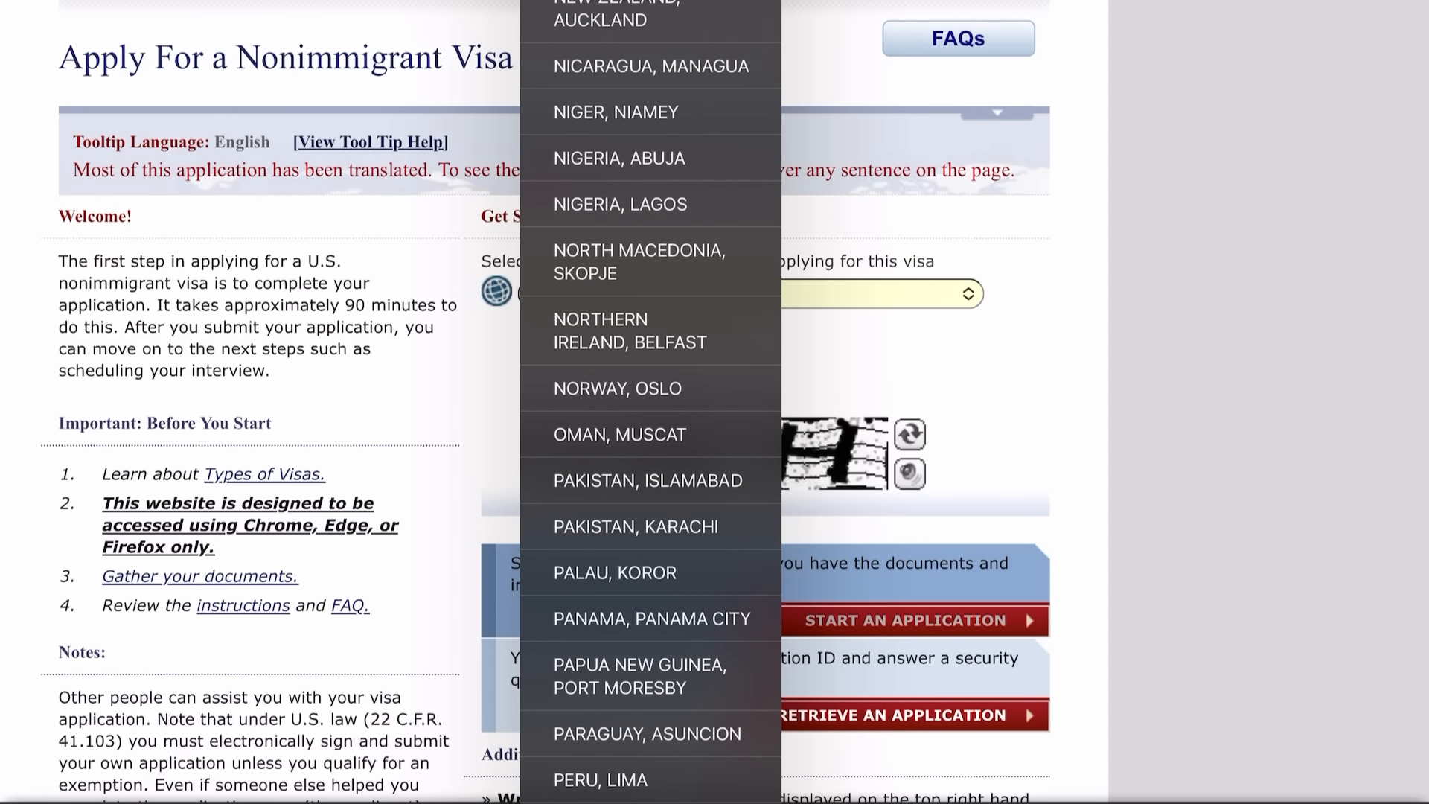
{"action": "left_click", "coordinate": [619, 159]}
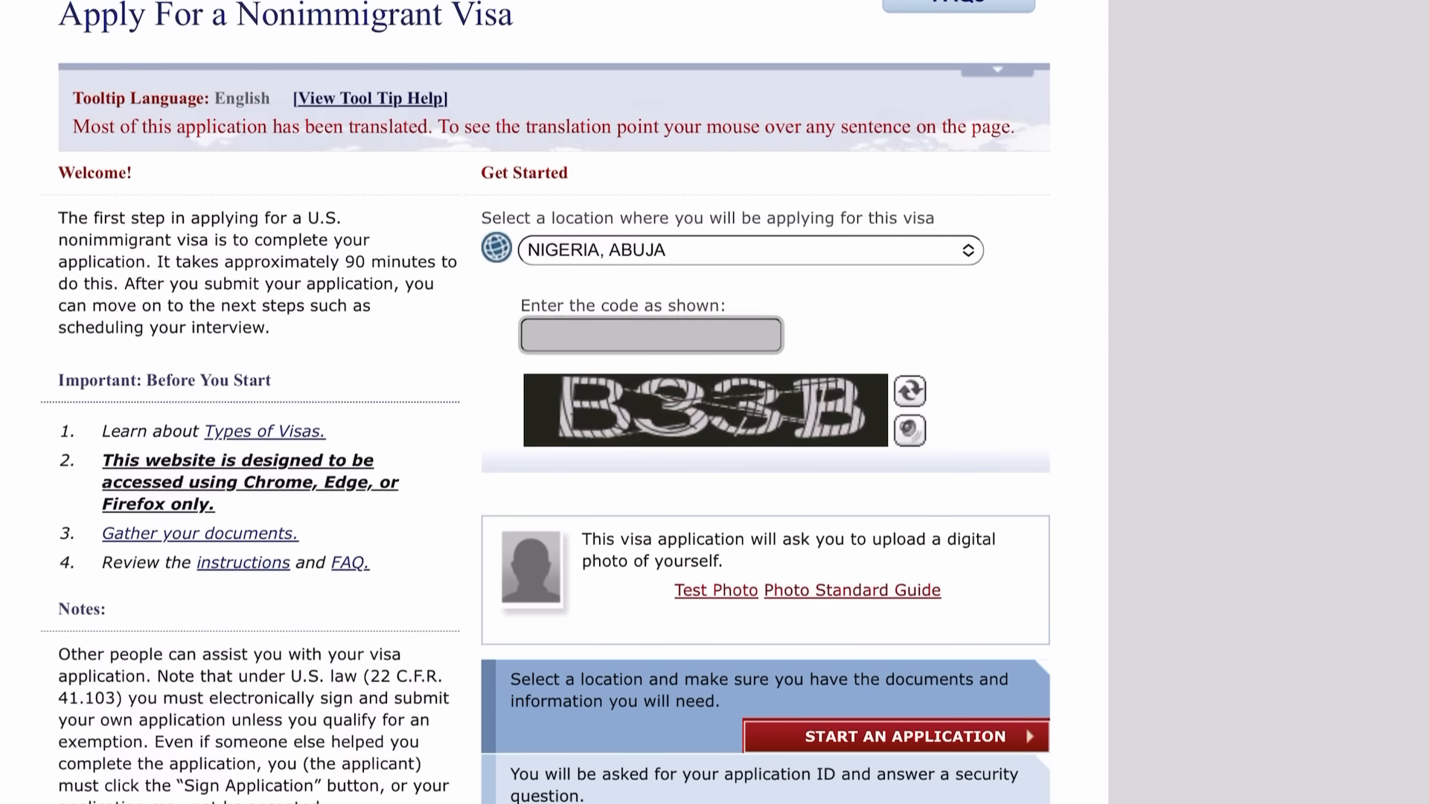
Enter the captcha security code and start a new application.
{"action": "left_click", "coordinate": [651, 335]}
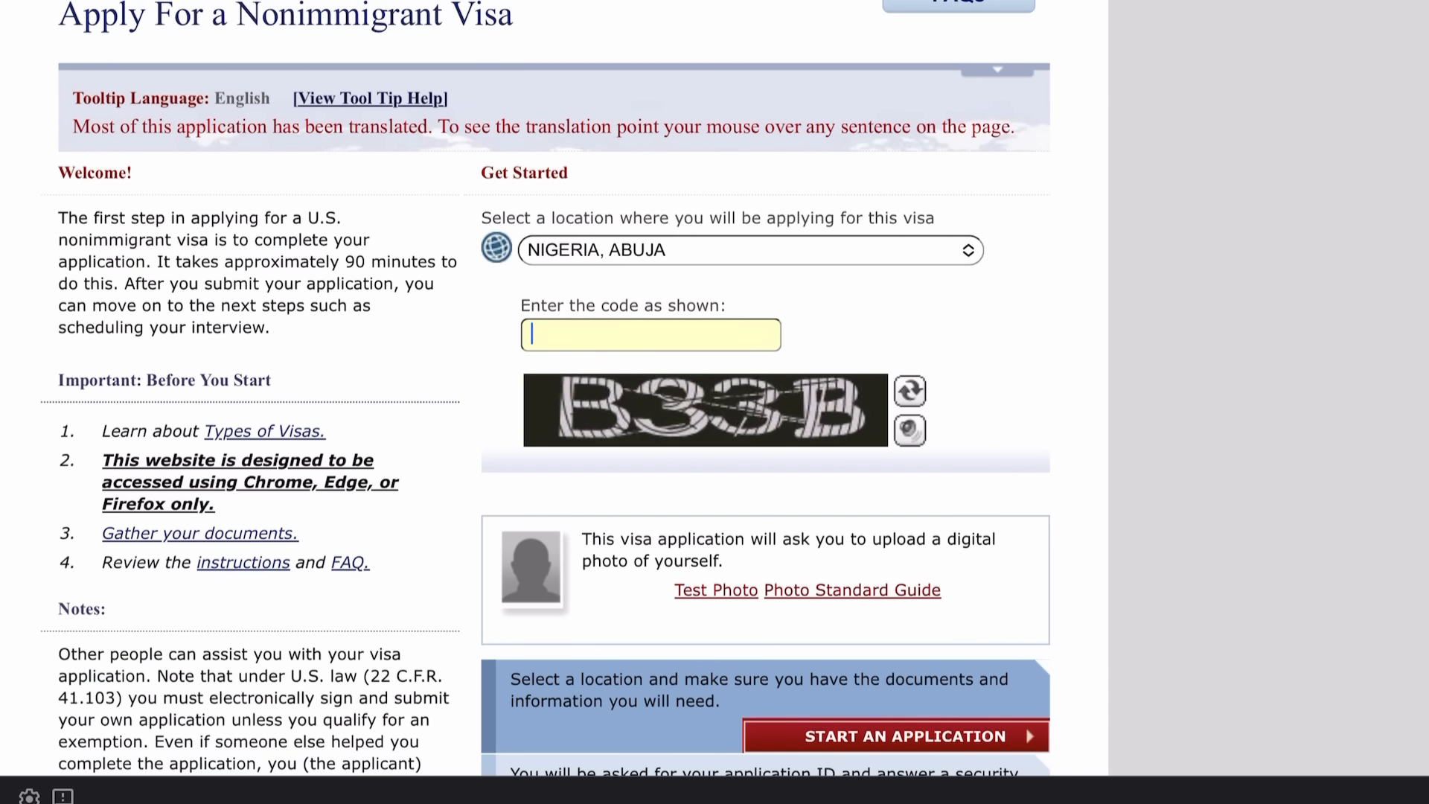
{"action": "type", "text": "B33B"}
{"action": "scroll", "coordinate": [715, 387], "scroll_direction": "down", "scroll_amount": 7}
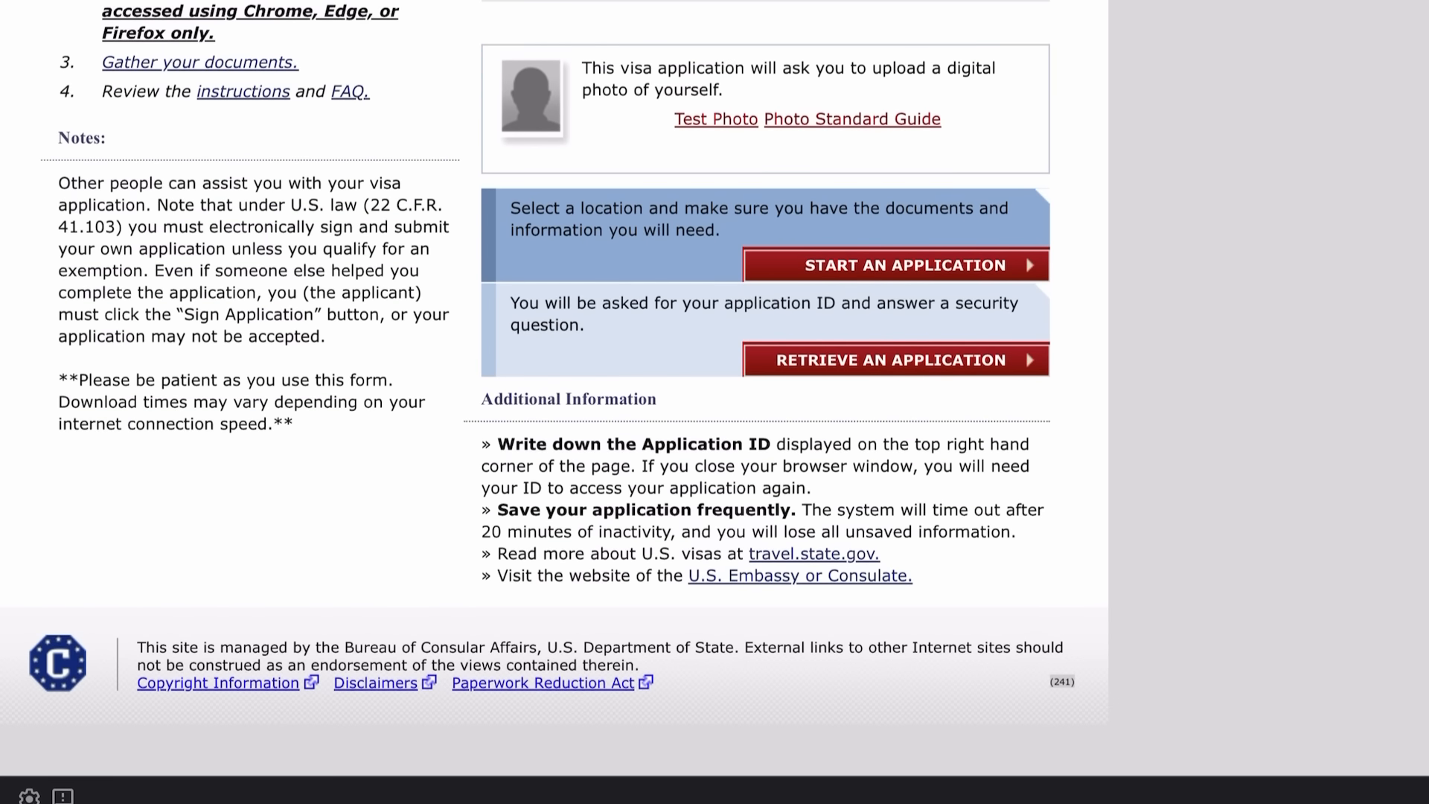
{"action": "left_click", "coordinate": [897, 265]}
{"action": "scroll", "coordinate": [715, 402], "scroll_direction": "down", "scroll_amount": 1}
Tick I AGREE to accept the Computer Fraud and Abuse Act notices.
{"action": "scroll", "coordinate": [714, 402], "scroll_direction": "down", "scroll_amount": 2}
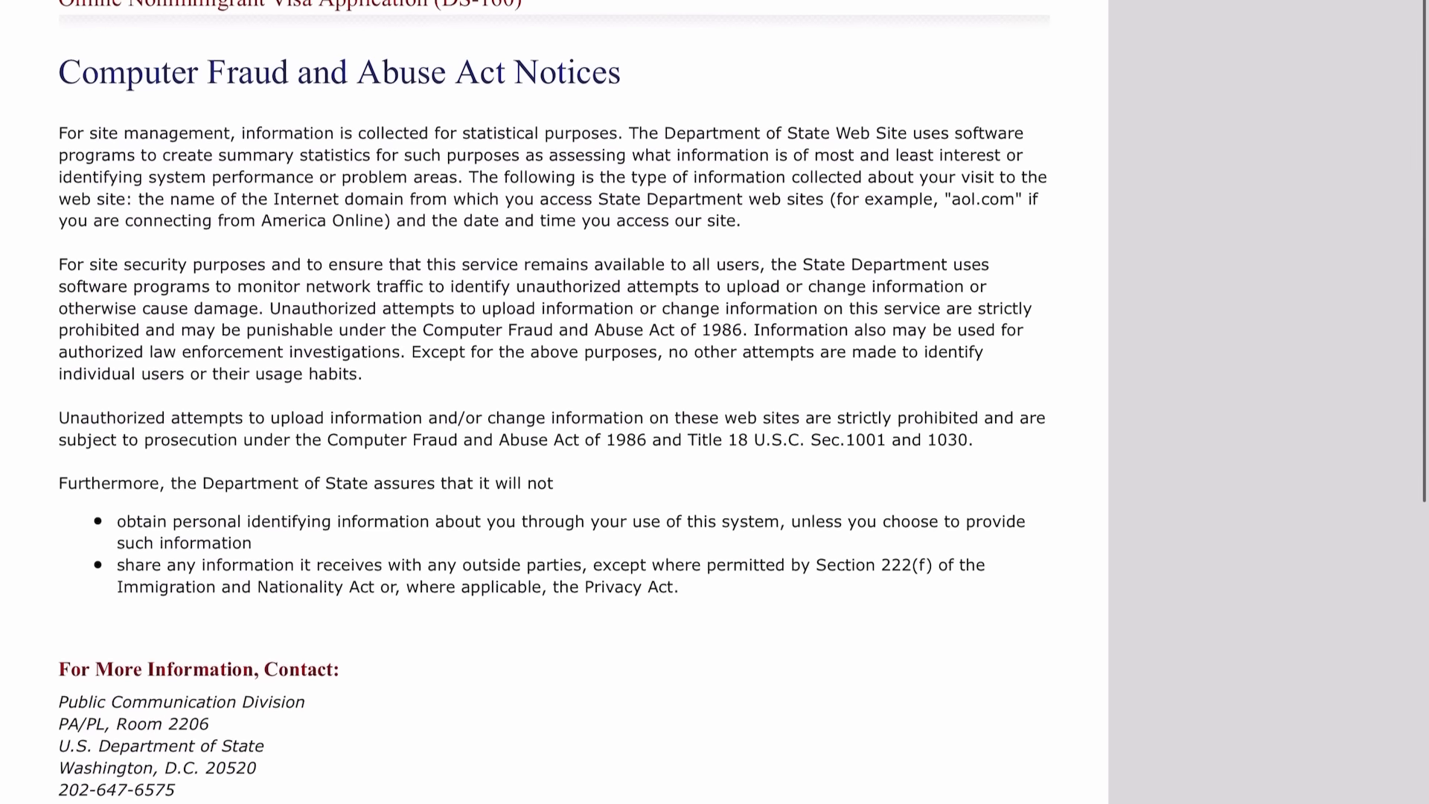
{"action": "scroll", "coordinate": [714, 402], "scroll_direction": "down", "scroll_amount": 7}
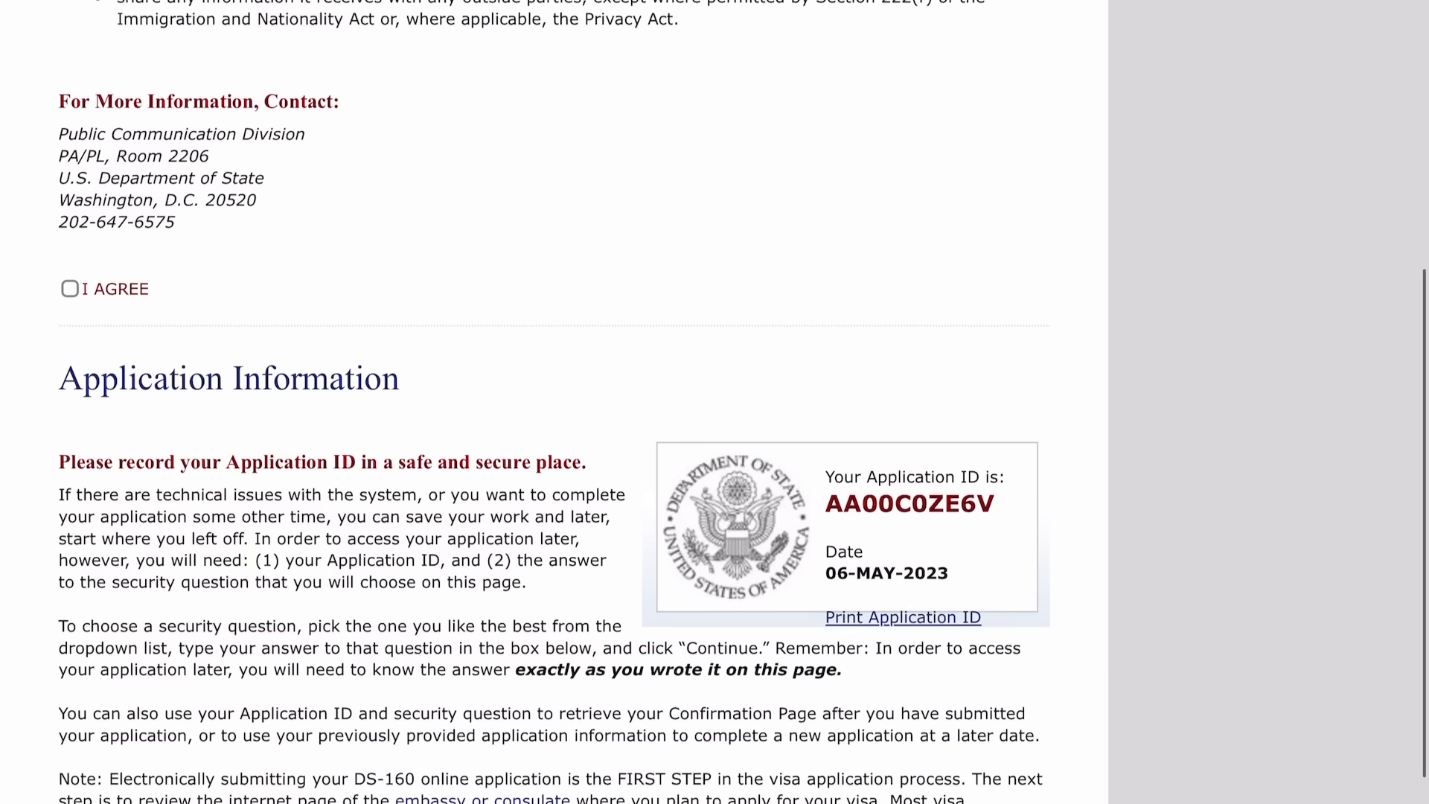
{"action": "left_click", "coordinate": [70, 289]}
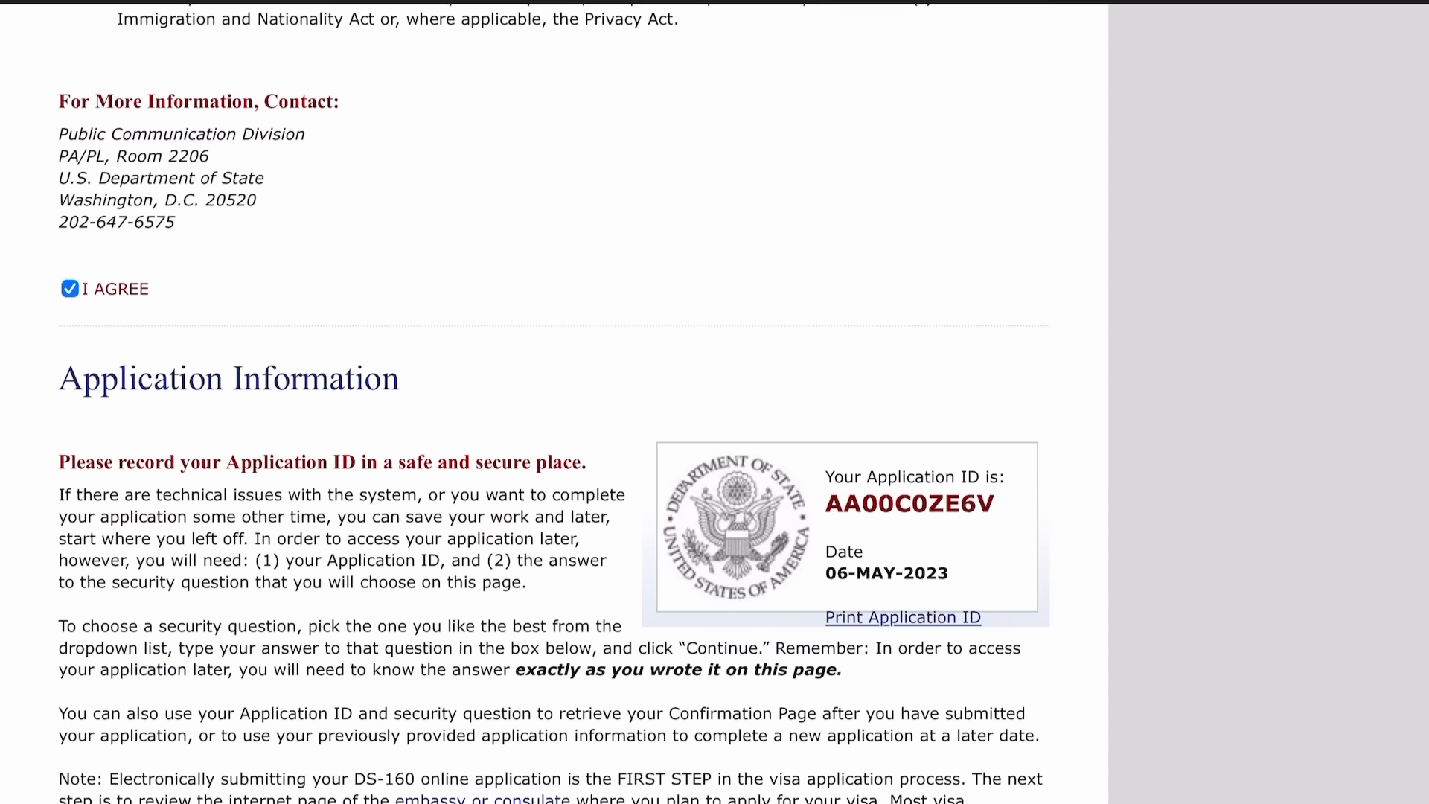
{"action": "scroll", "coordinate": [554, 402], "scroll_direction": "down", "scroll_amount": 10}
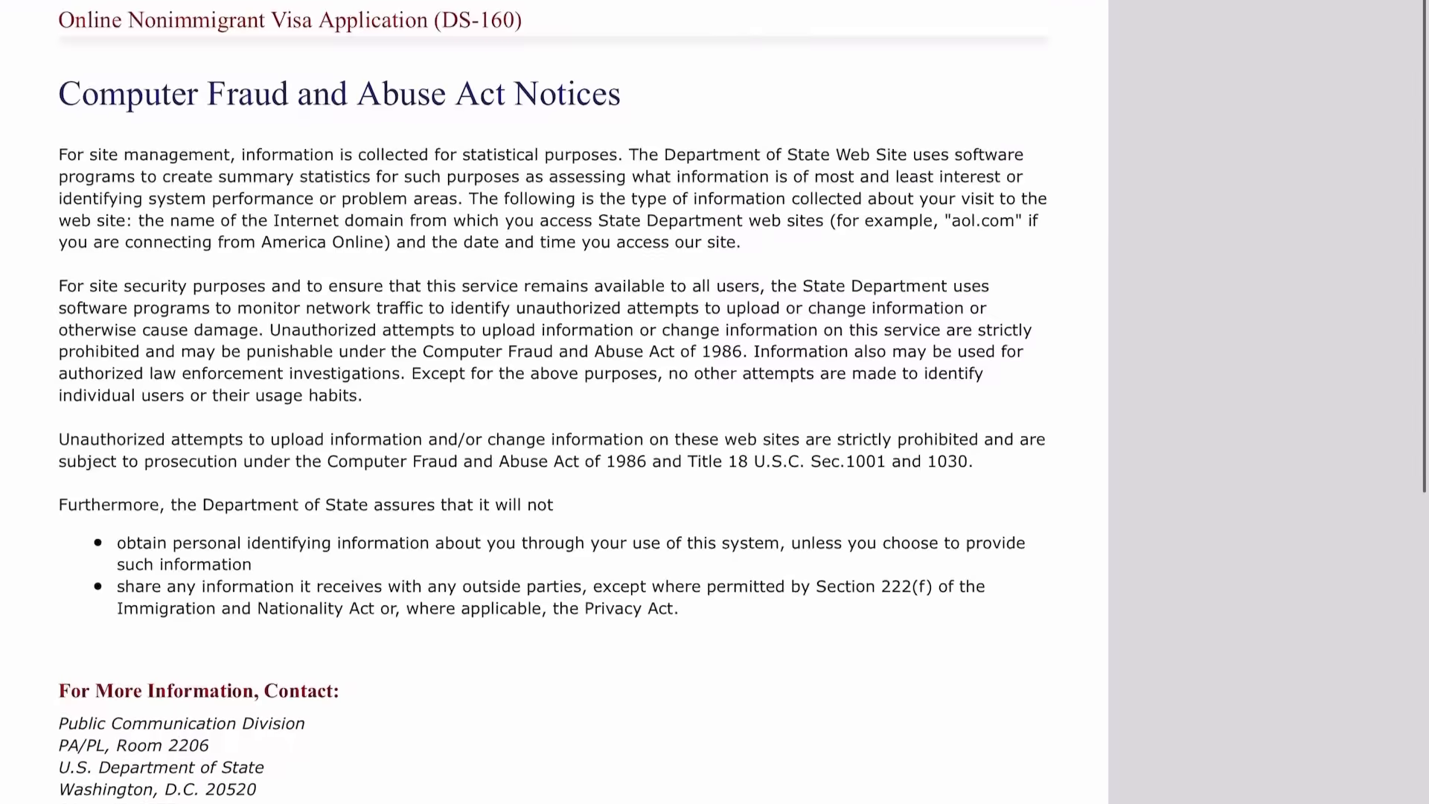
{"action": "scroll", "coordinate": [554, 402], "scroll_direction": "down", "scroll_amount": 2}
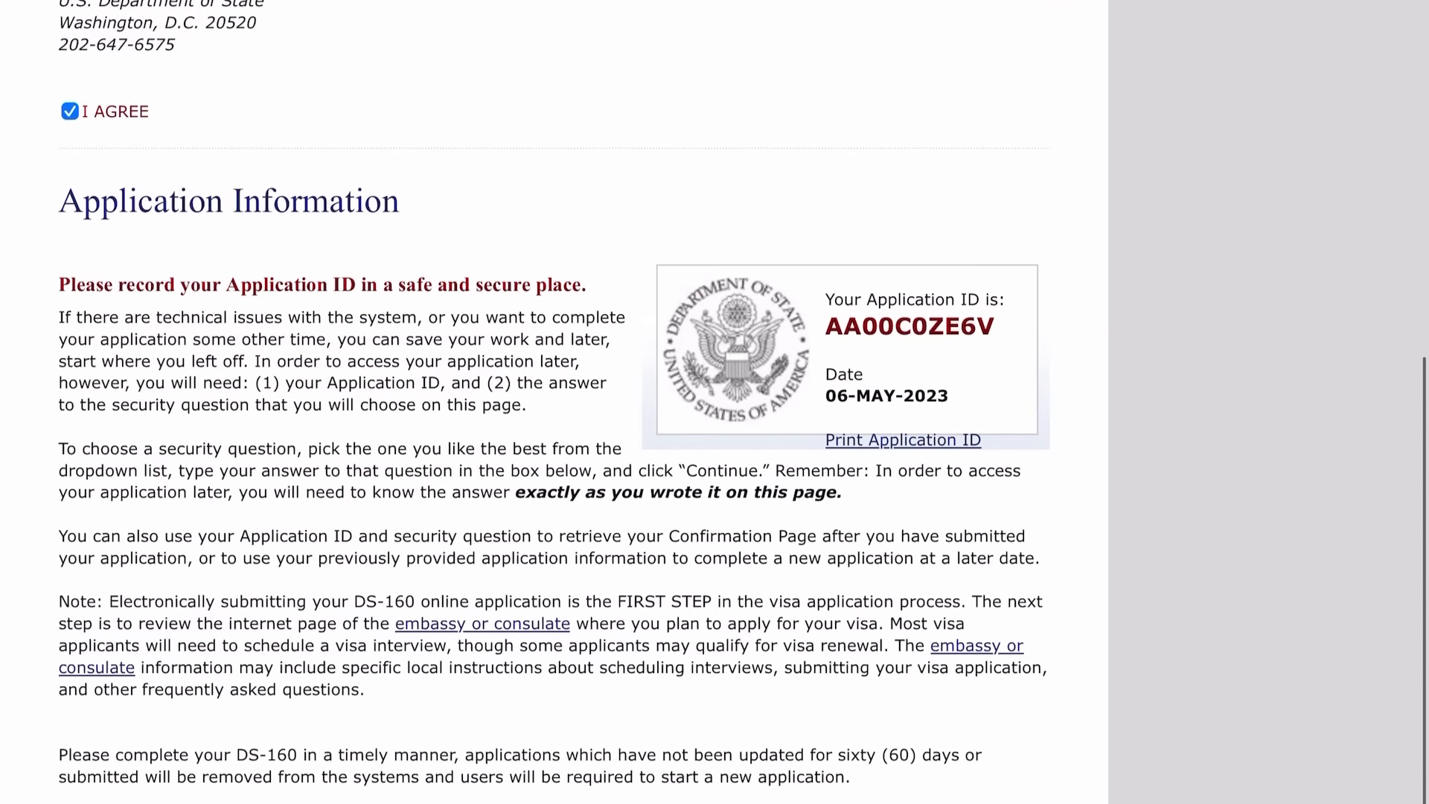
{"action": "scroll", "coordinate": [767, 473], "scroll_direction": "up", "scroll_amount": 5}
{"action": "scroll", "coordinate": [908, 309], "scroll_direction": "up", "scroll_amount": 1}
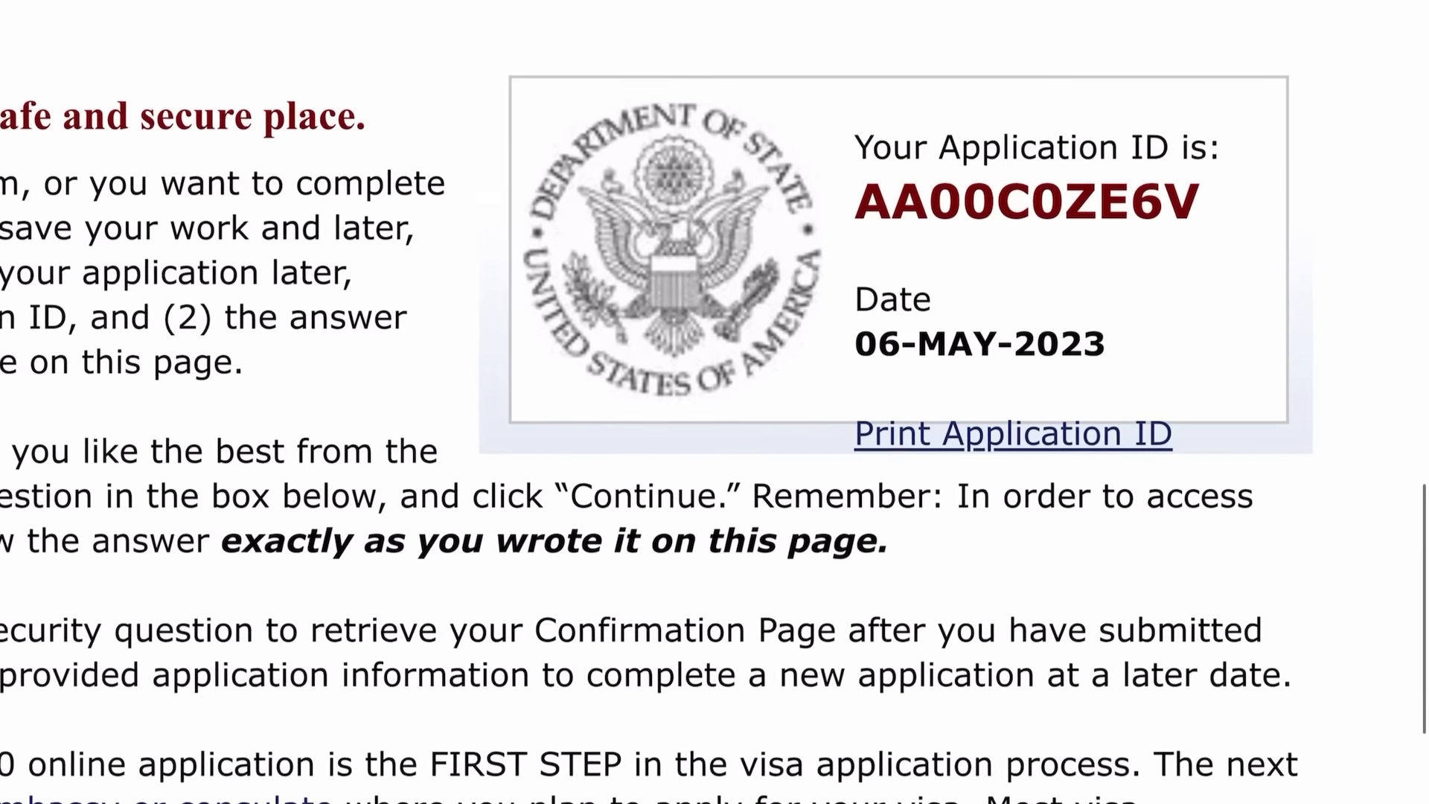
{"action": "scroll", "coordinate": [907, 310], "scroll_direction": "down", "scroll_amount": 5}
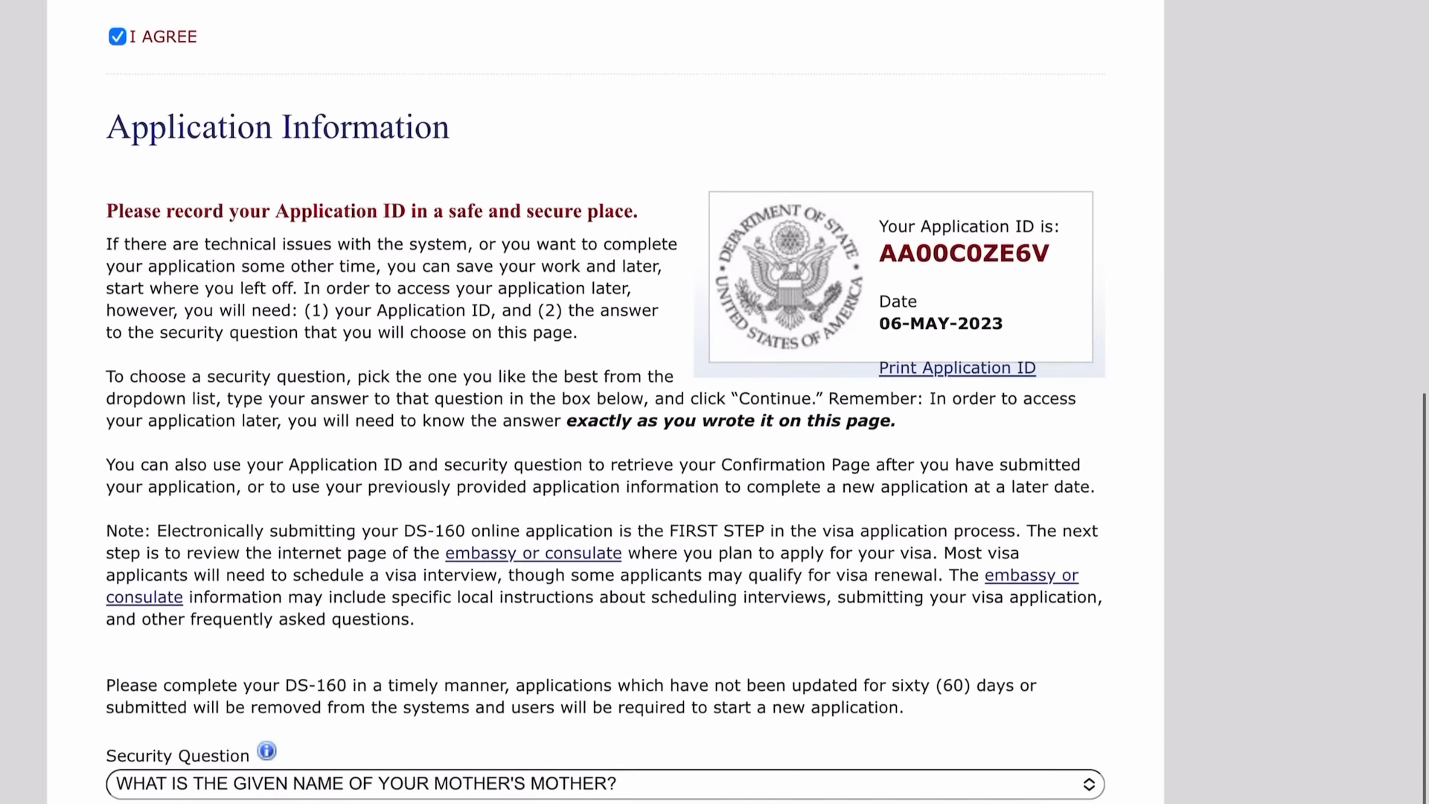
Keep the mother's-mother security question, enter its answer, and continue to Personal Information 1.
{"action": "scroll", "coordinate": [608, 402], "scroll_direction": "right", "scroll_amount": 2}
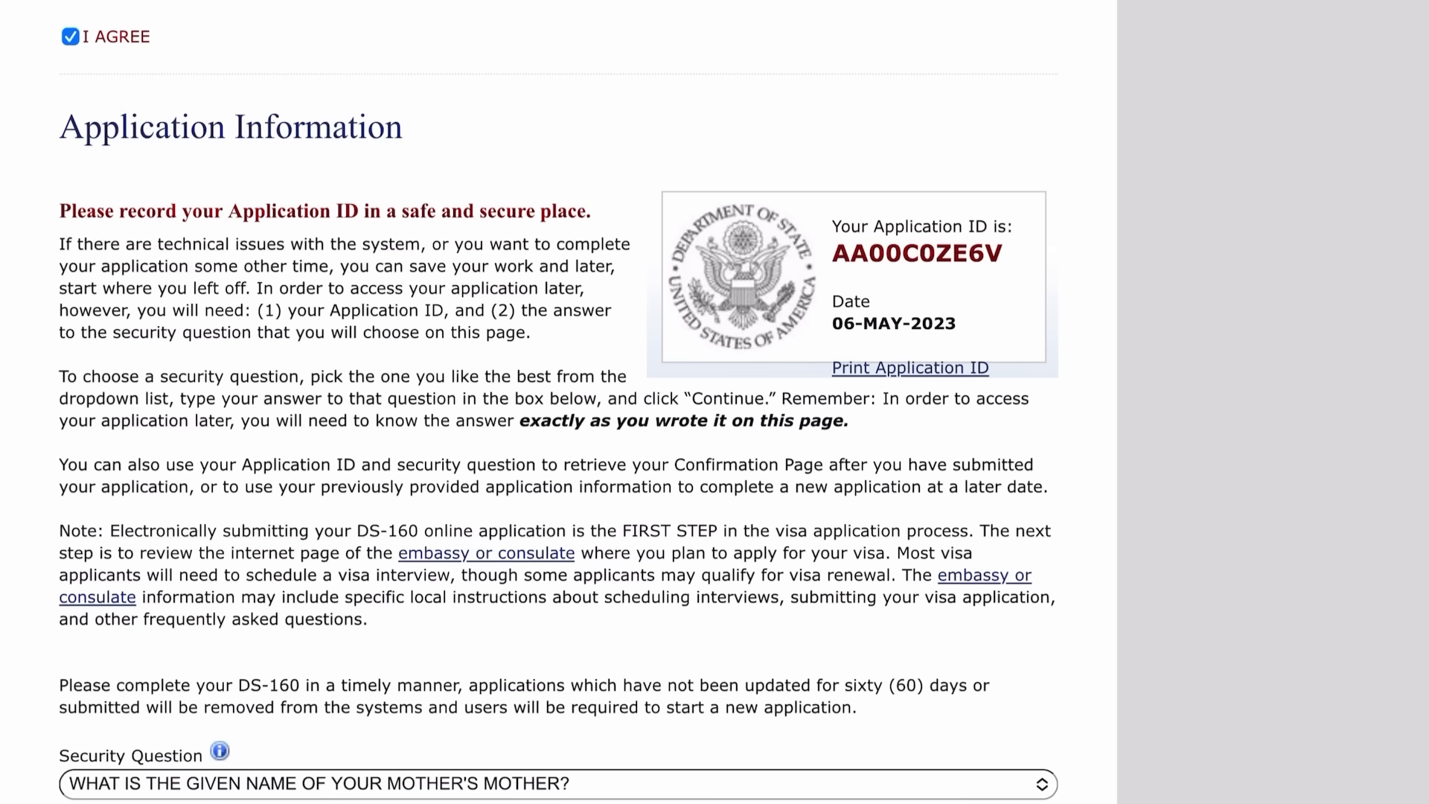
{"action": "scroll", "coordinate": [558, 402], "scroll_direction": "down", "scroll_amount": 4}
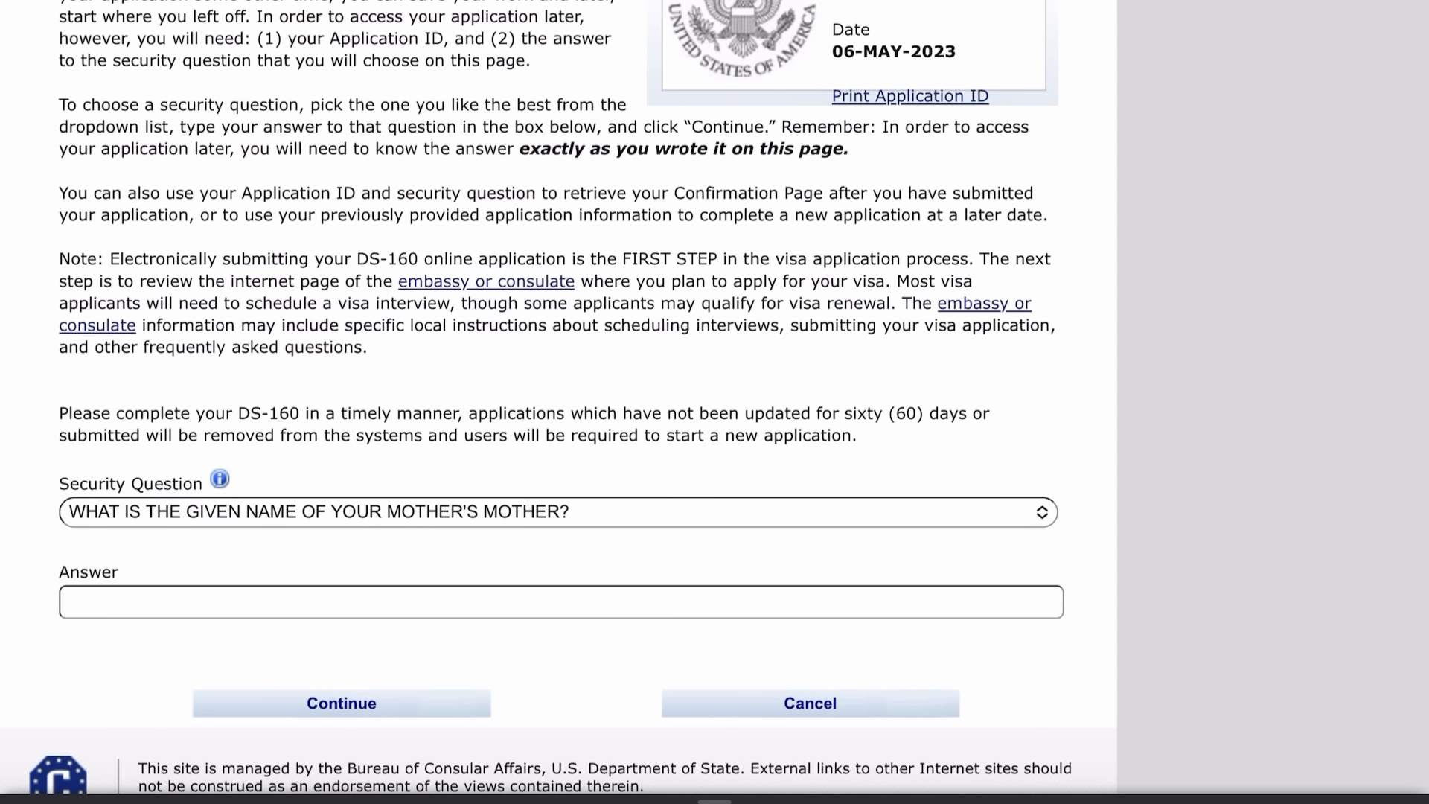
{"action": "left_click", "coordinate": [325, 512]}
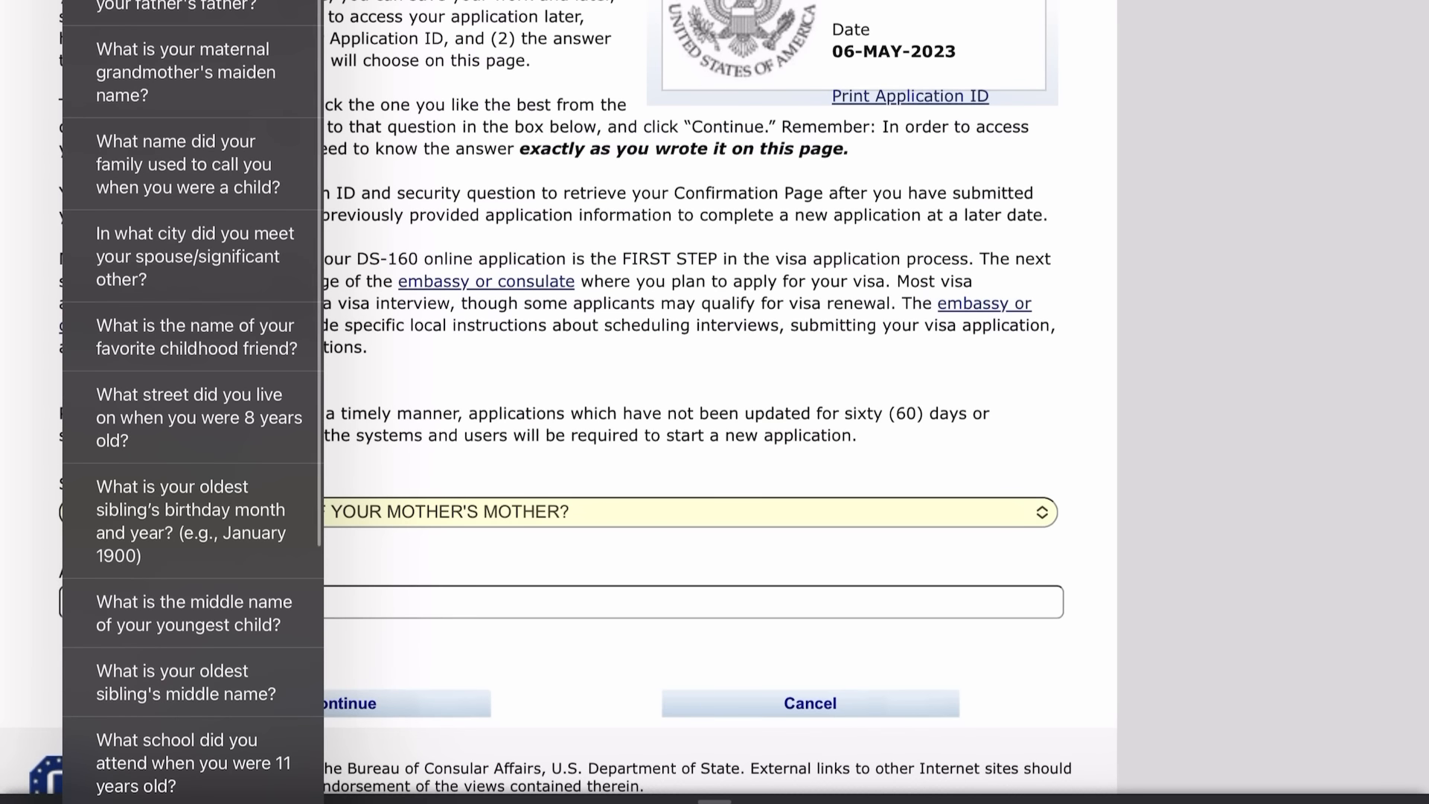
{"action": "scroll", "coordinate": [193, 402], "scroll_direction": "down", "scroll_amount": 9}
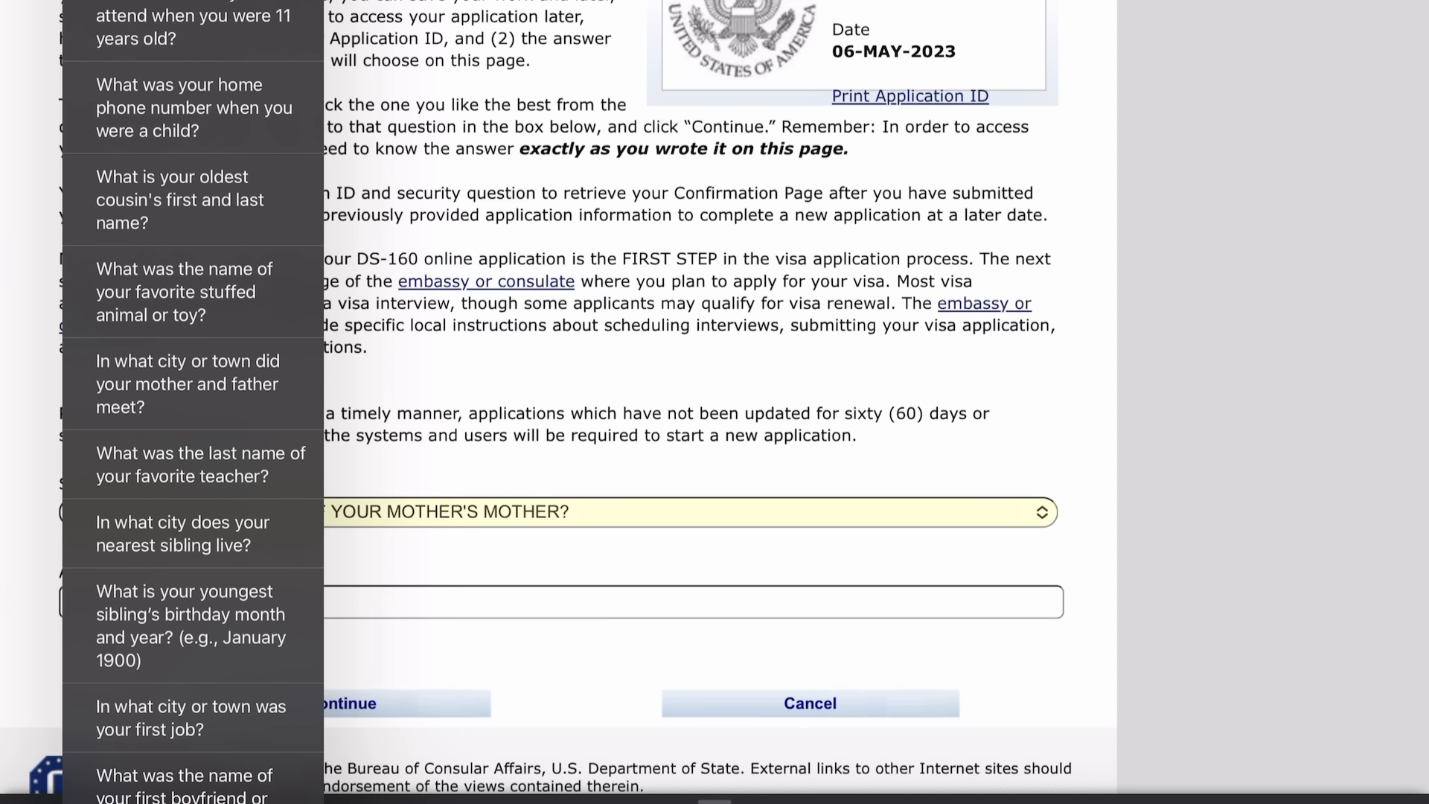
{"action": "key", "text": "Escape"}
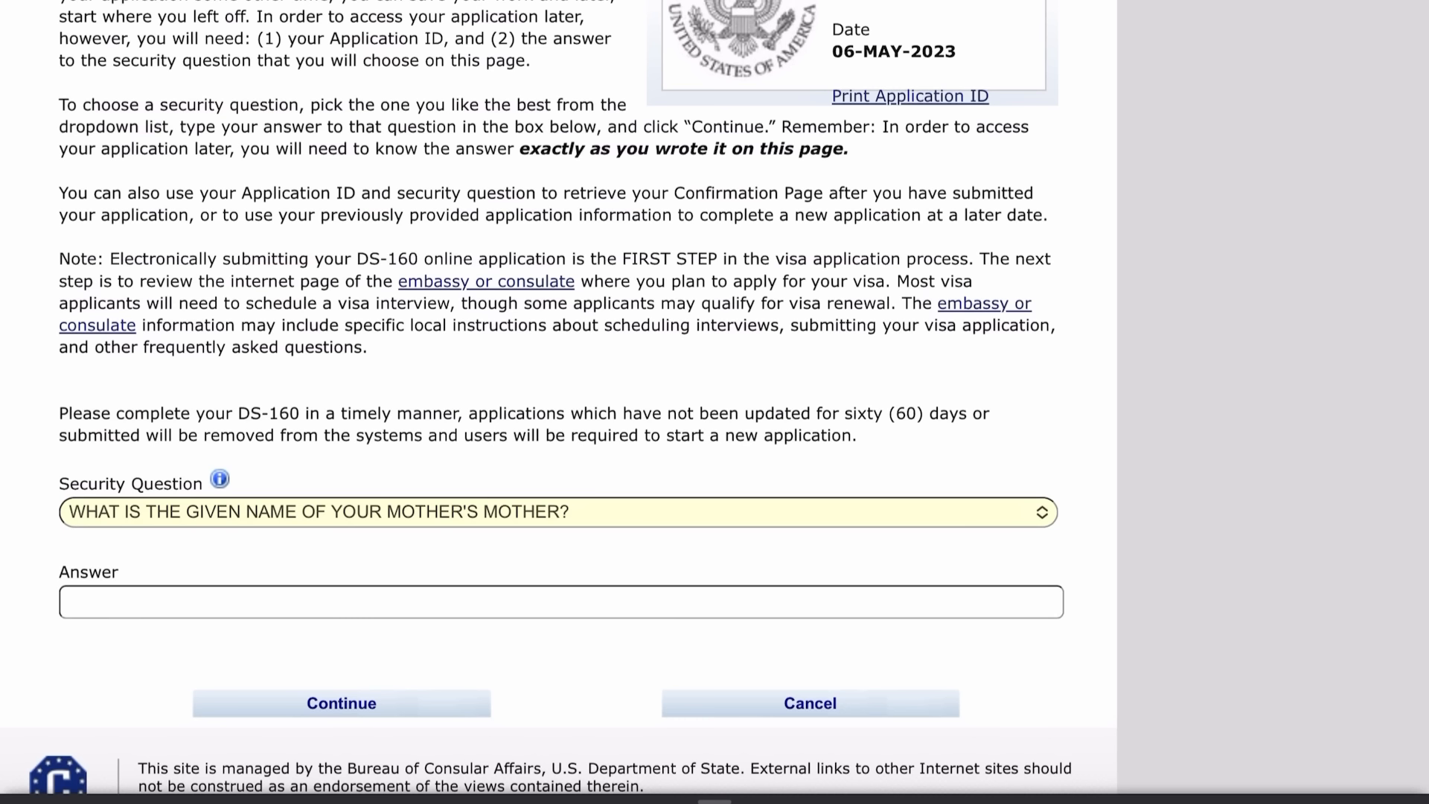
{"action": "left_click", "coordinate": [561, 602]}
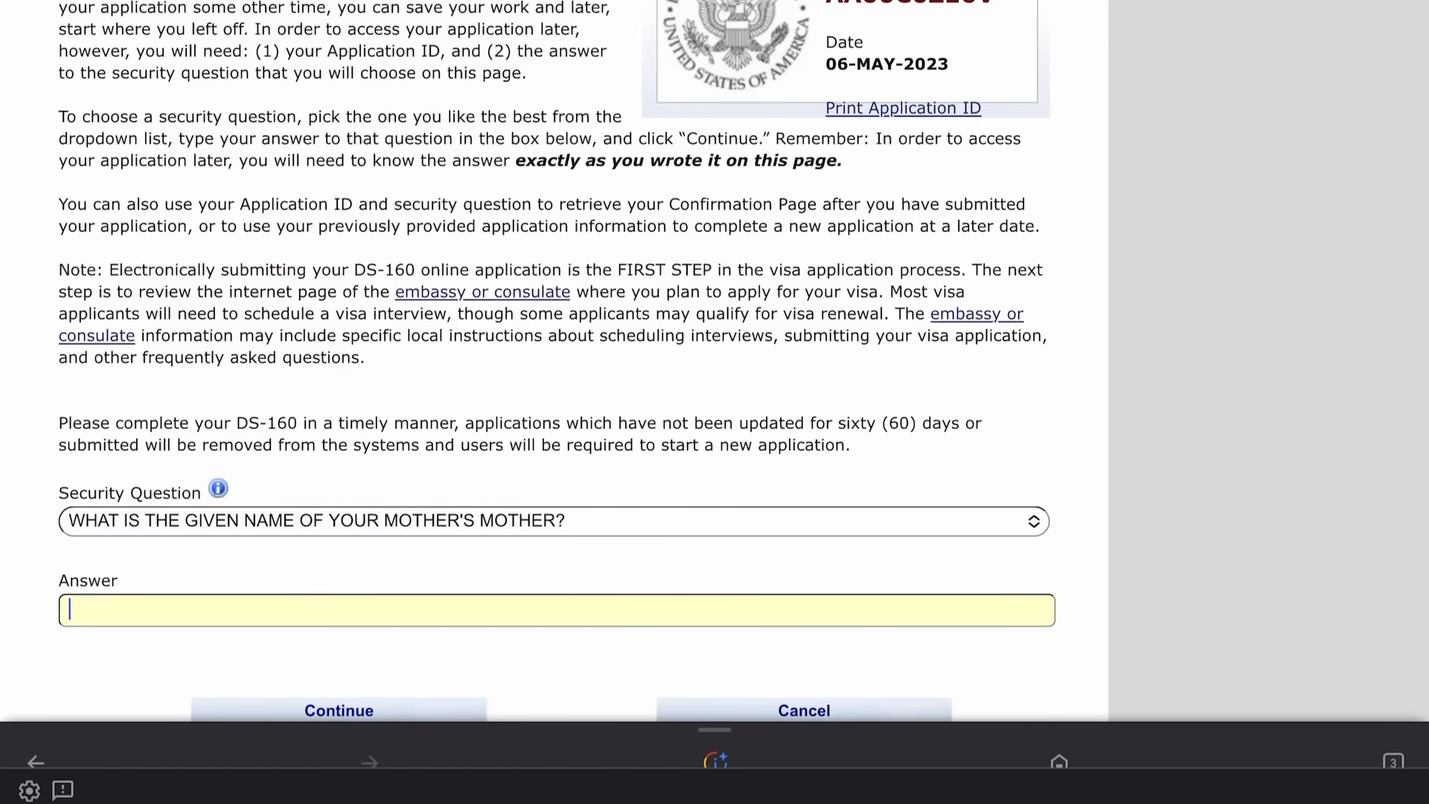
{"action": "type", "text": "ESTHE"}
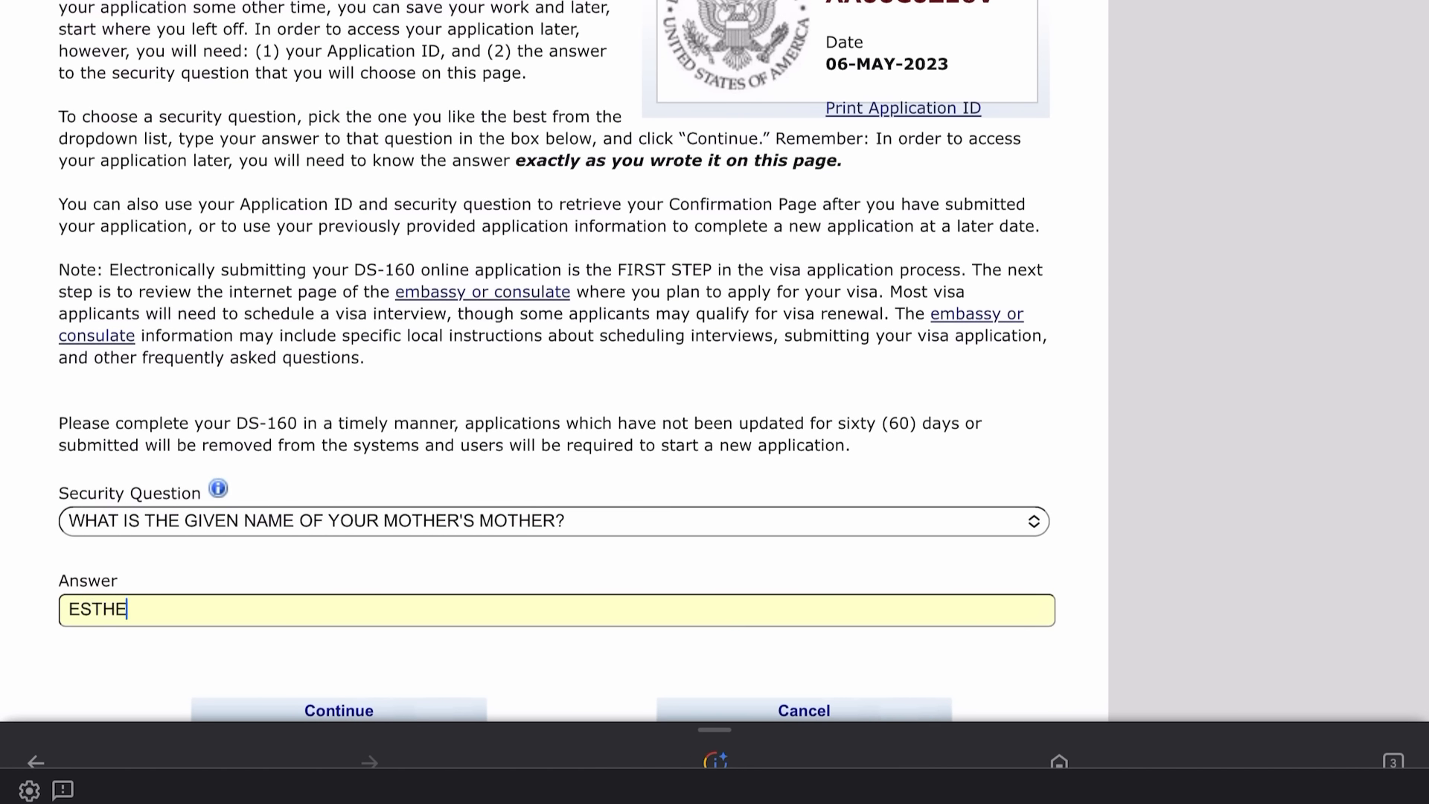
{"action": "type", "text": "R"}
{"action": "scroll", "coordinate": [553, 360], "scroll_direction": "down", "scroll_amount": 1}
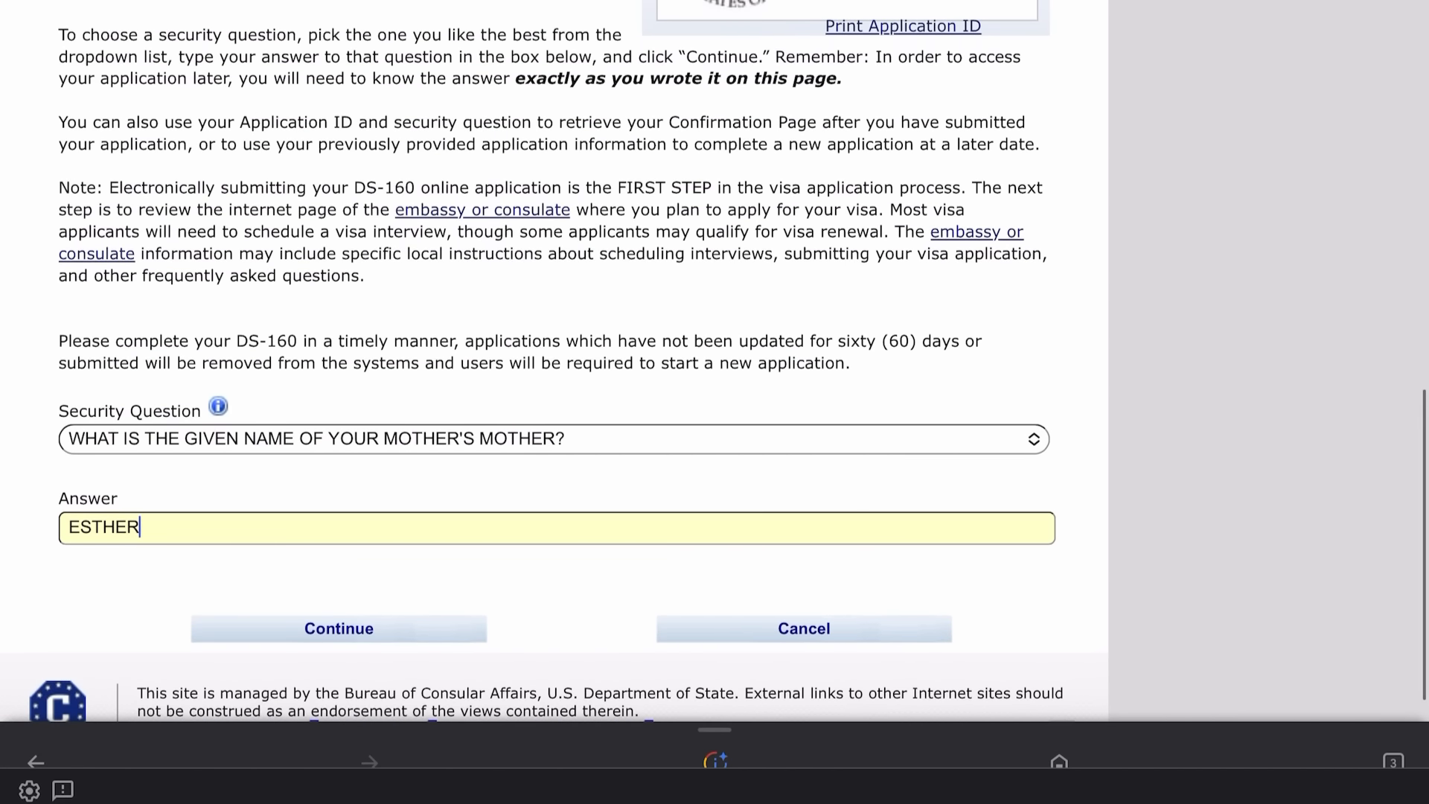
{"action": "left_click", "coordinate": [338, 629]}
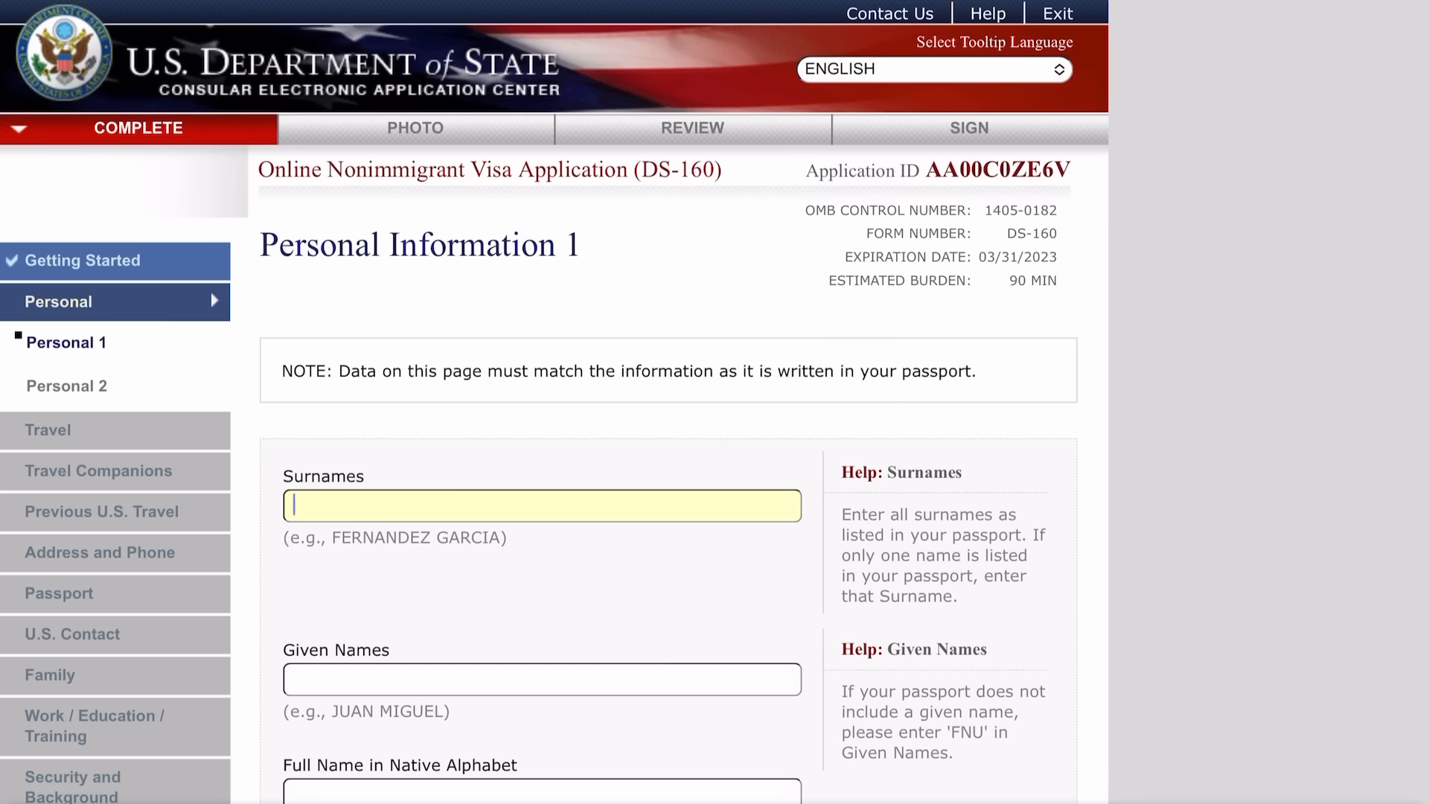
Enter the applicant's surname and given names, and mark the native-alphabet name Does Not Apply.
{"action": "scroll", "coordinate": [555, 402], "scroll_direction": "down", "scroll_amount": 4}
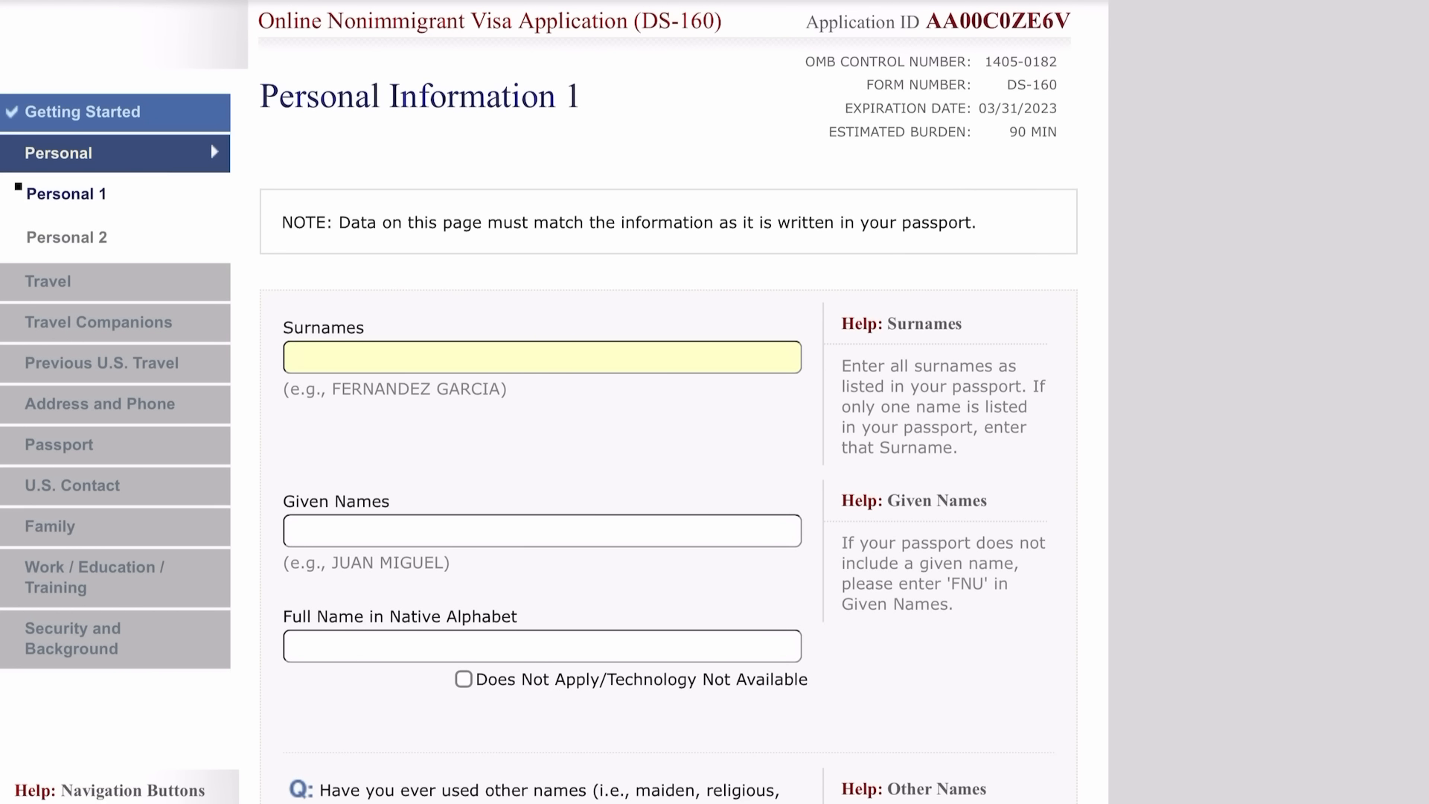
{"action": "left_click", "coordinate": [542, 530]}
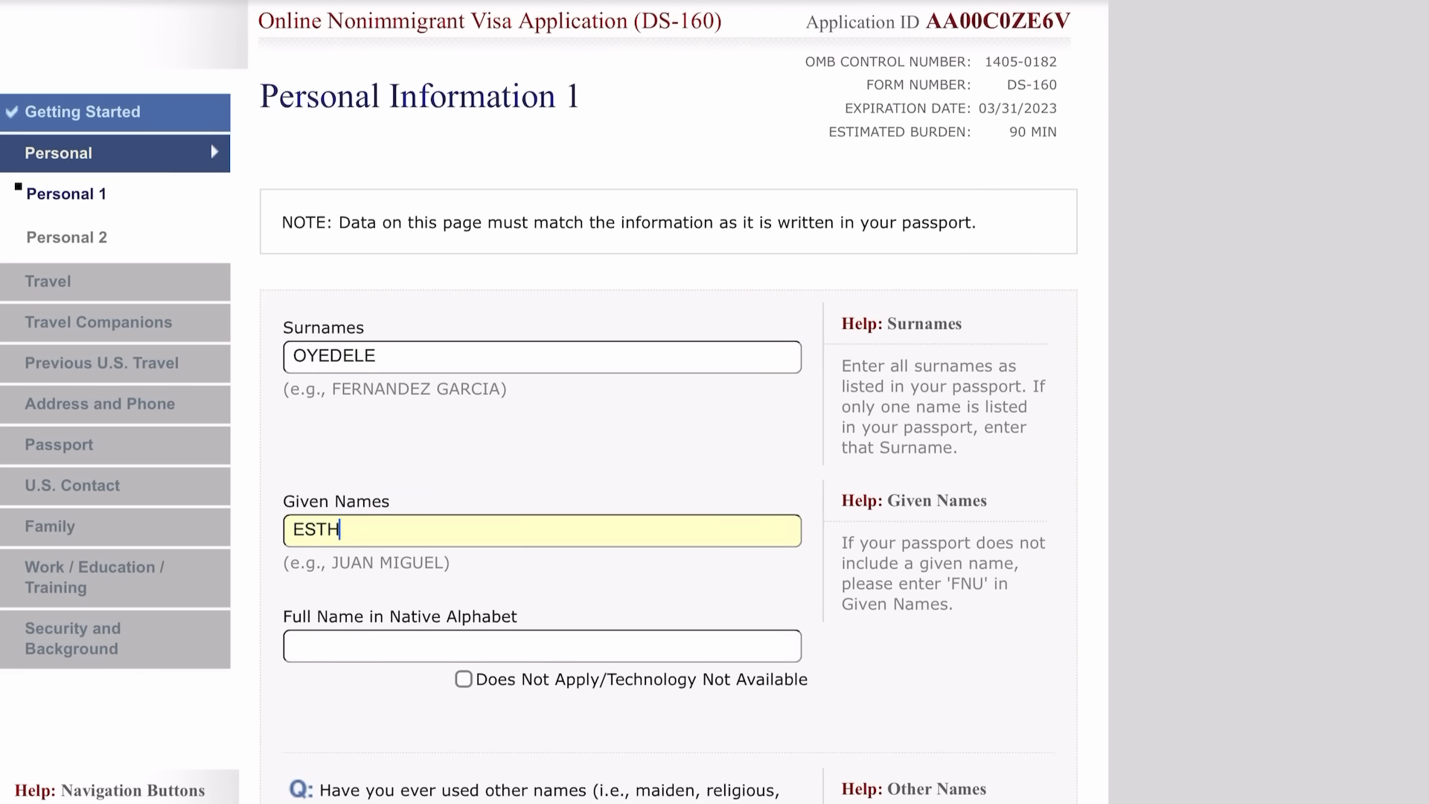
{"action": "scroll", "coordinate": [554, 402], "scroll_direction": "down", "scroll_amount": 5}
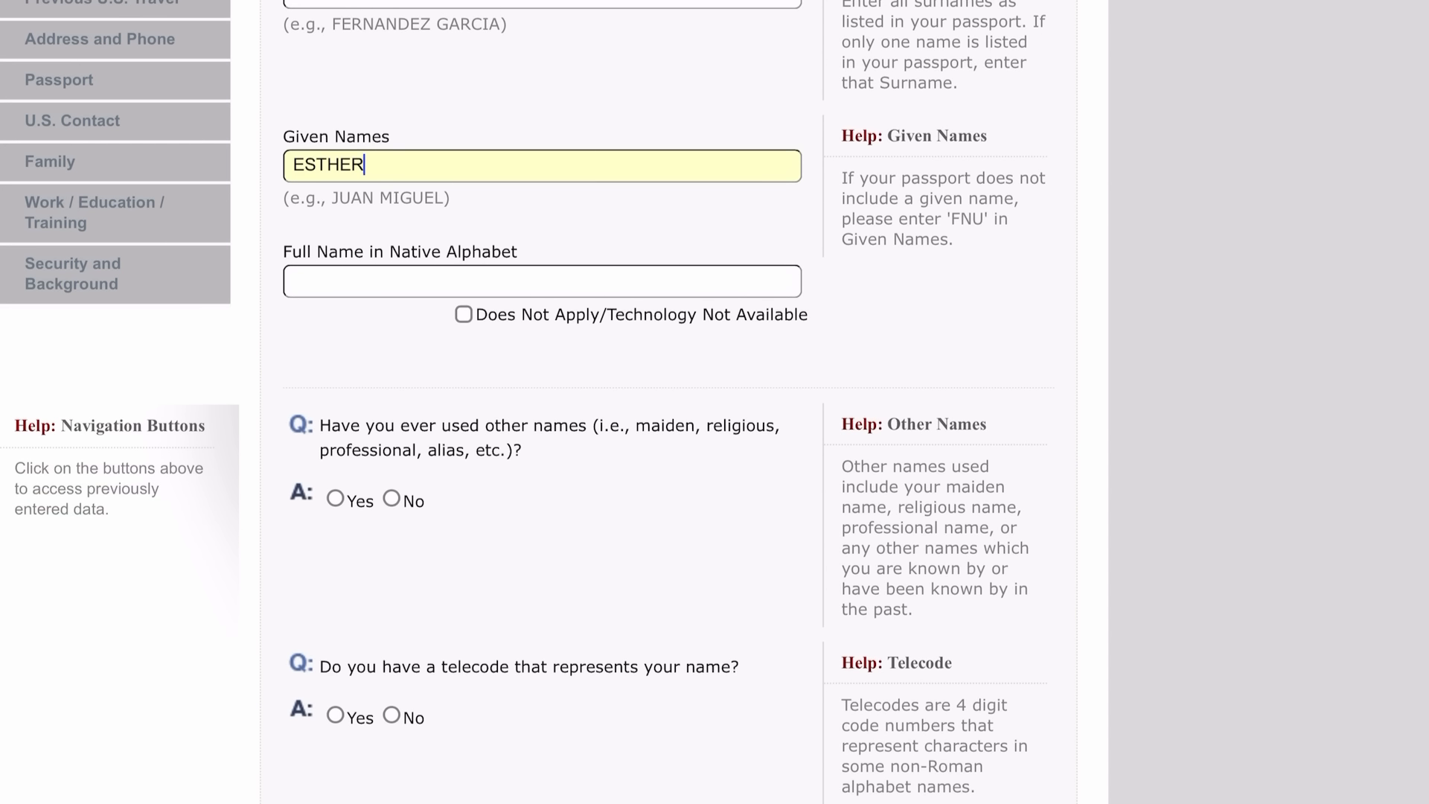
{"action": "left_click", "coordinate": [464, 315]}
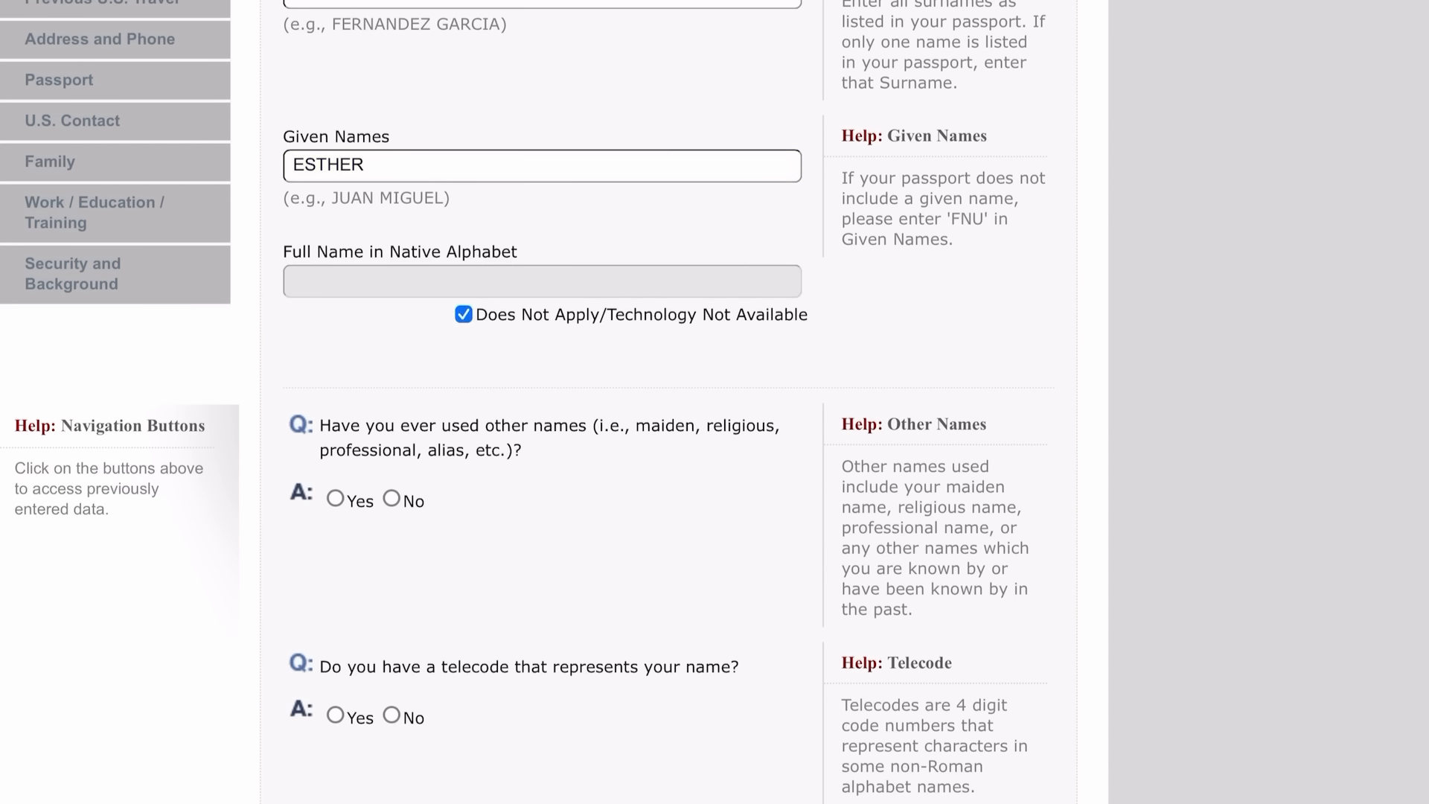
{"action": "scroll", "coordinate": [715, 402], "scroll_direction": "down", "scroll_amount": 5}
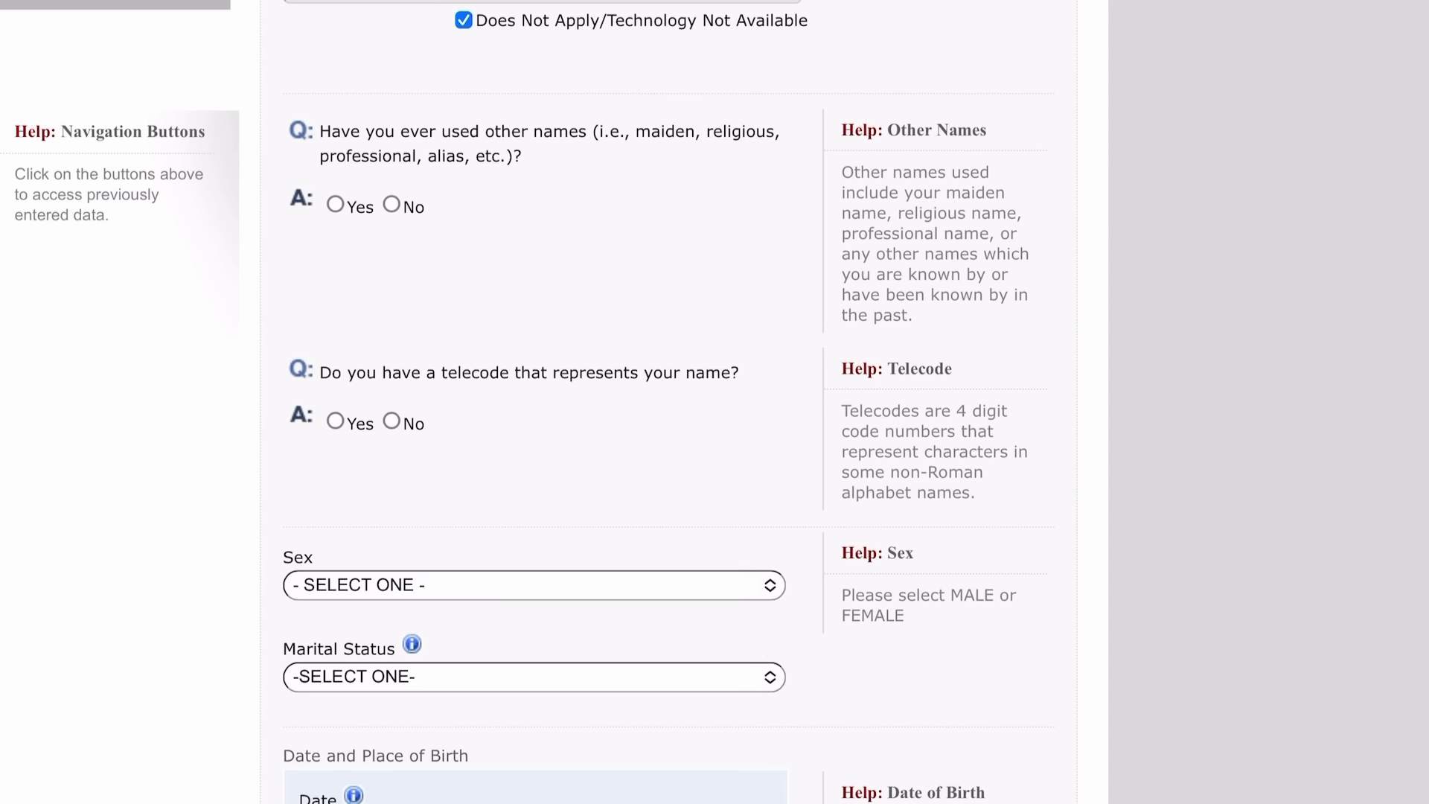
Answer No to having used other names and to having a name telecode.
{"action": "left_click", "coordinate": [392, 204]}
{"action": "scroll", "coordinate": [714, 402], "scroll_direction": "down", "scroll_amount": 5}
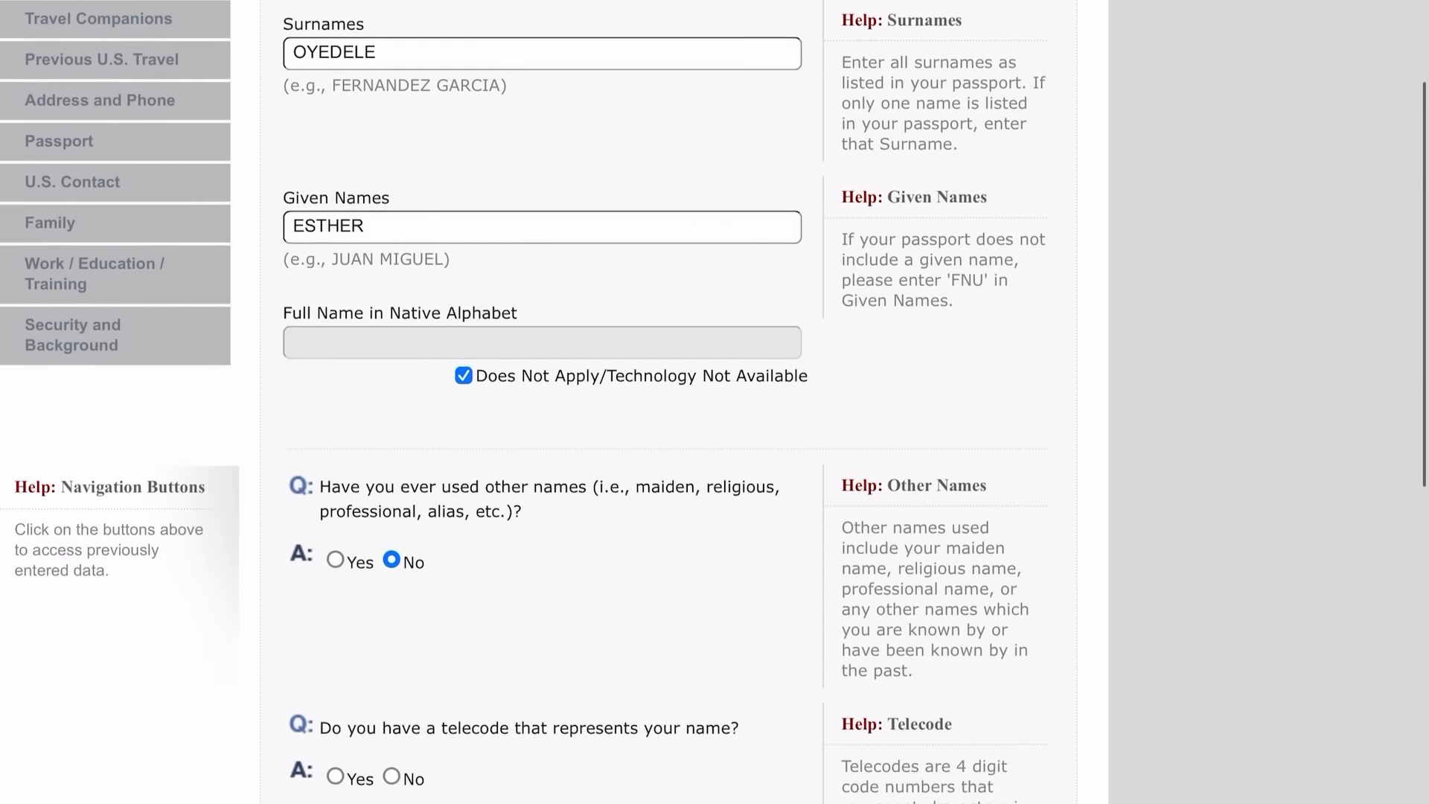
{"action": "scroll", "coordinate": [542, 402], "scroll_direction": "down", "scroll_amount": 8}
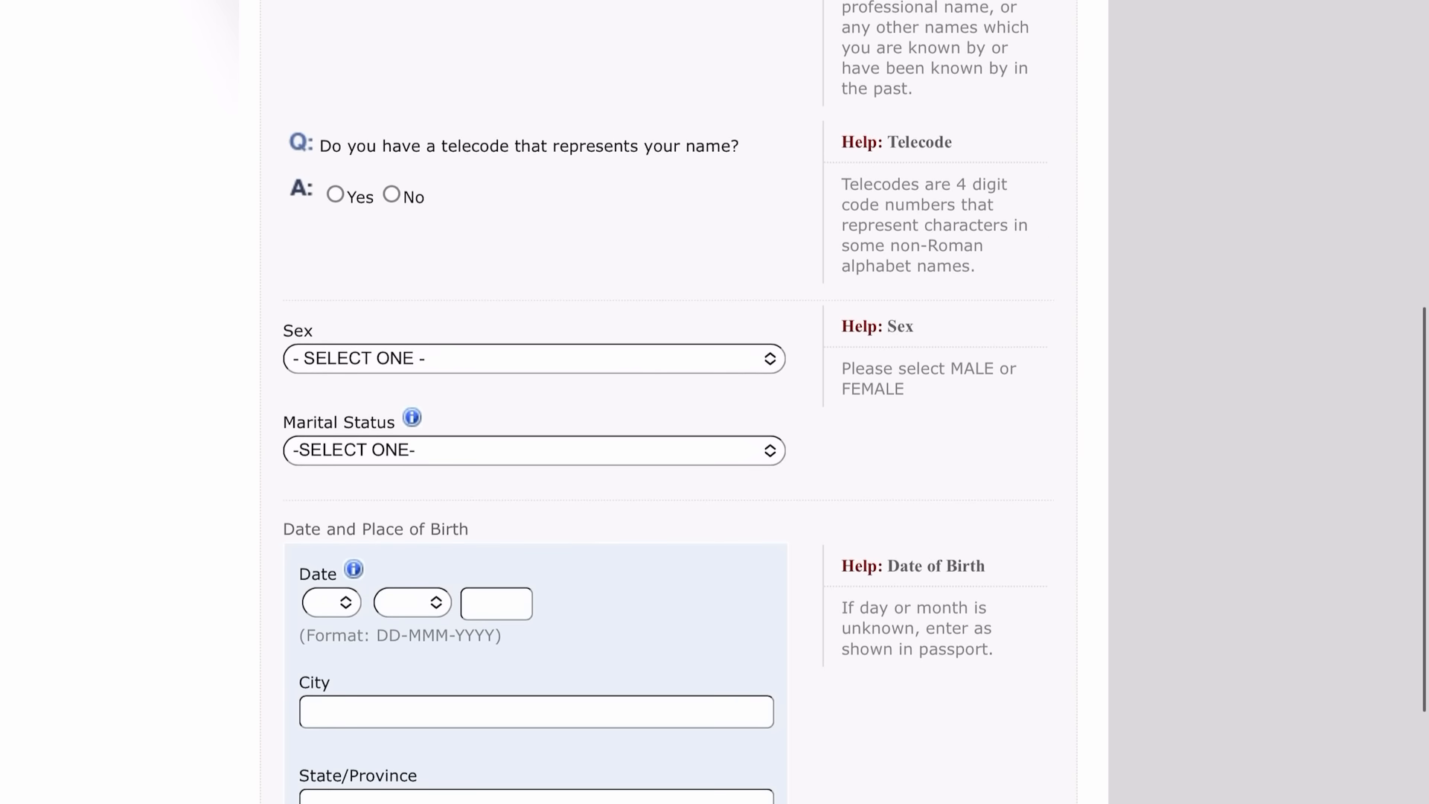
{"action": "scroll", "coordinate": [715, 402], "scroll_direction": "up", "scroll_amount": 3}
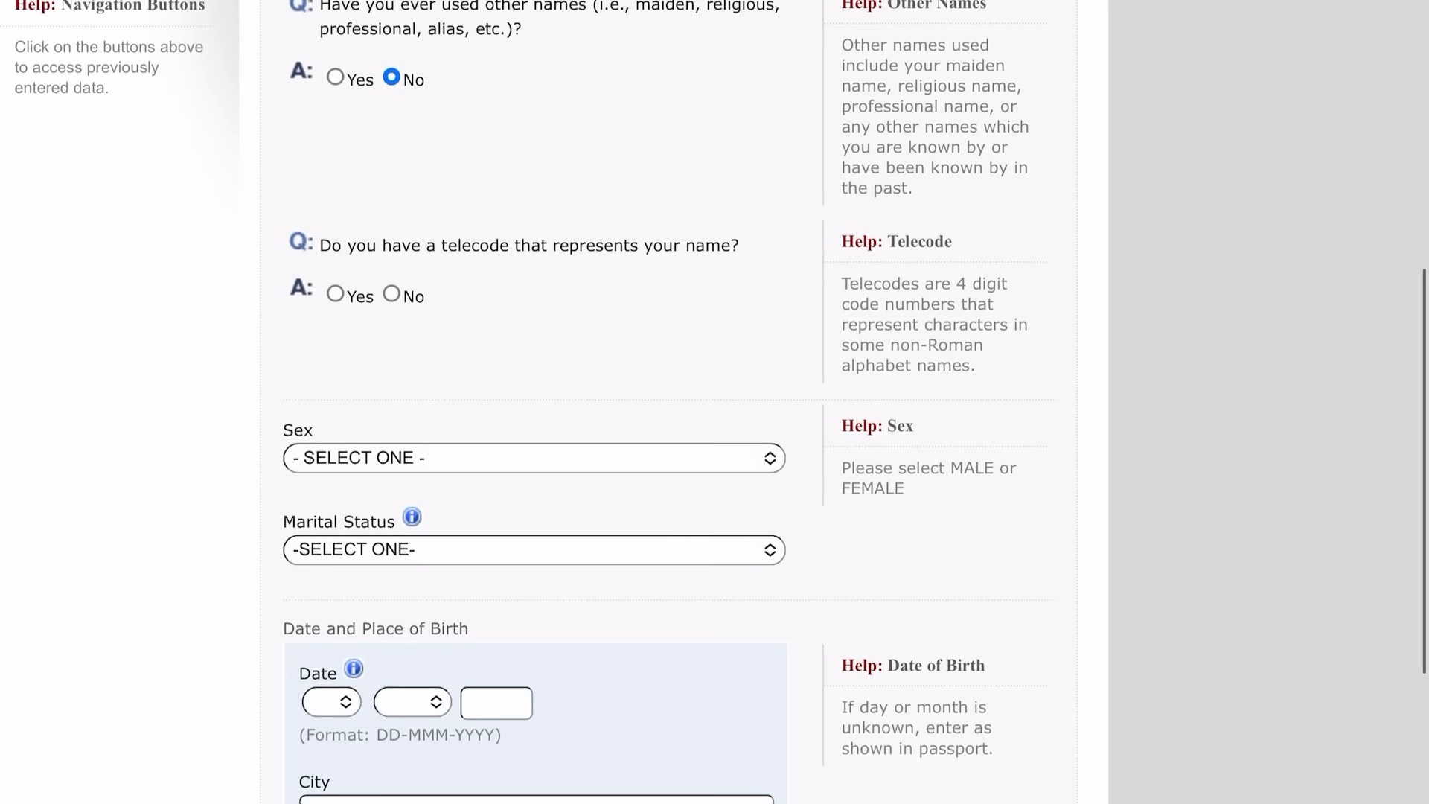
{"action": "scroll", "coordinate": [521, 400], "scroll_direction": "down", "scroll_amount": 2}
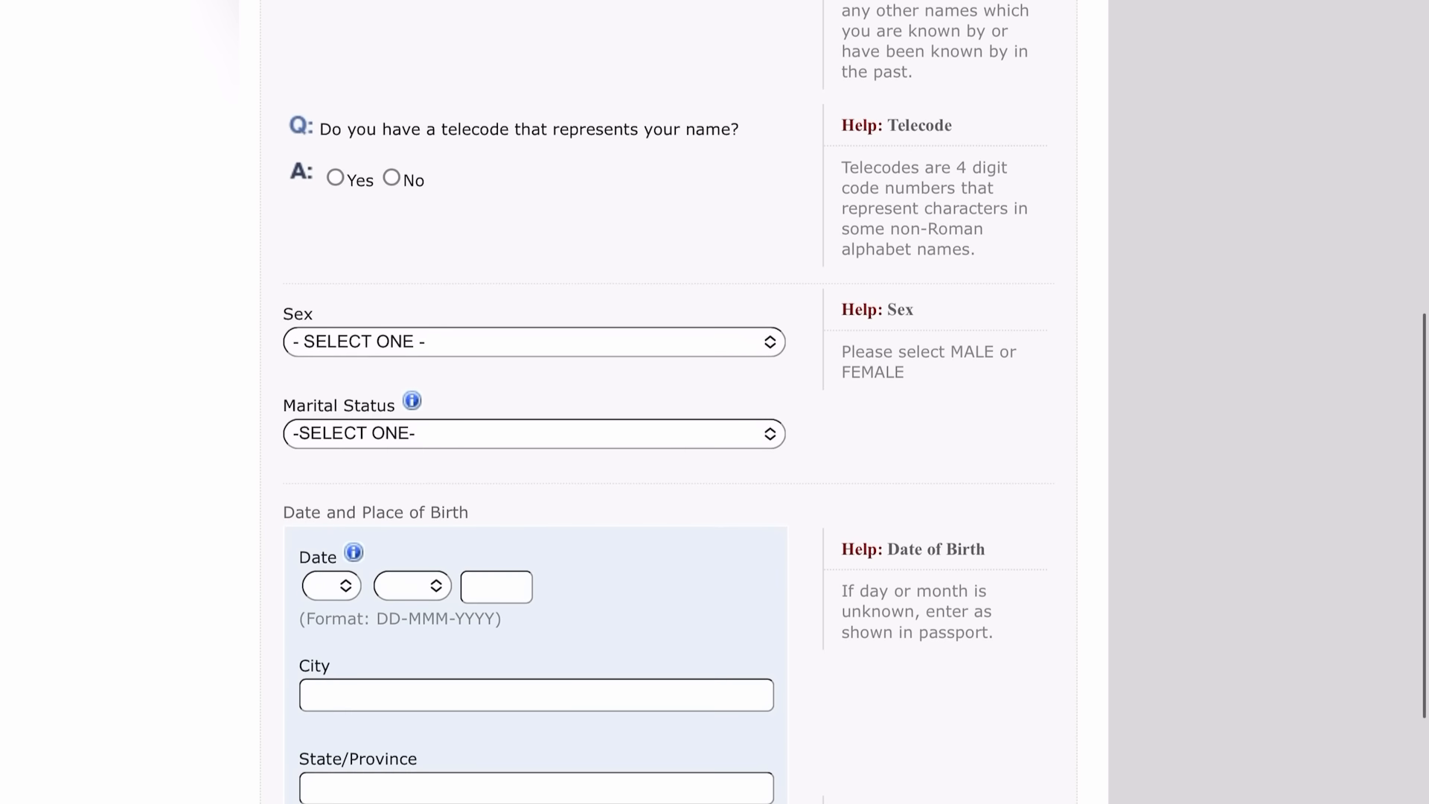
{"action": "left_click", "coordinate": [391, 178]}
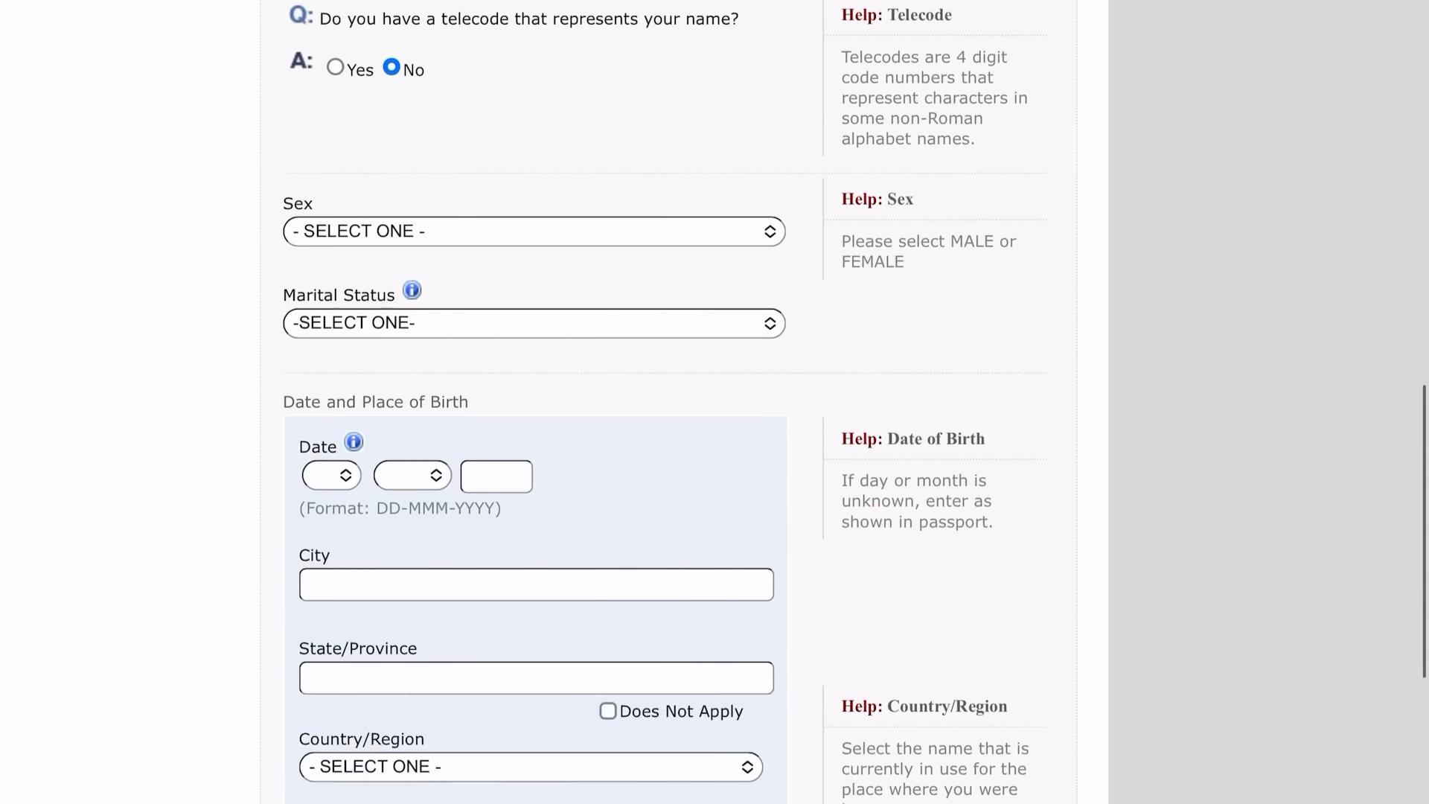
{"action": "scroll", "coordinate": [536, 402], "scroll_direction": "down", "scroll_amount": 2}
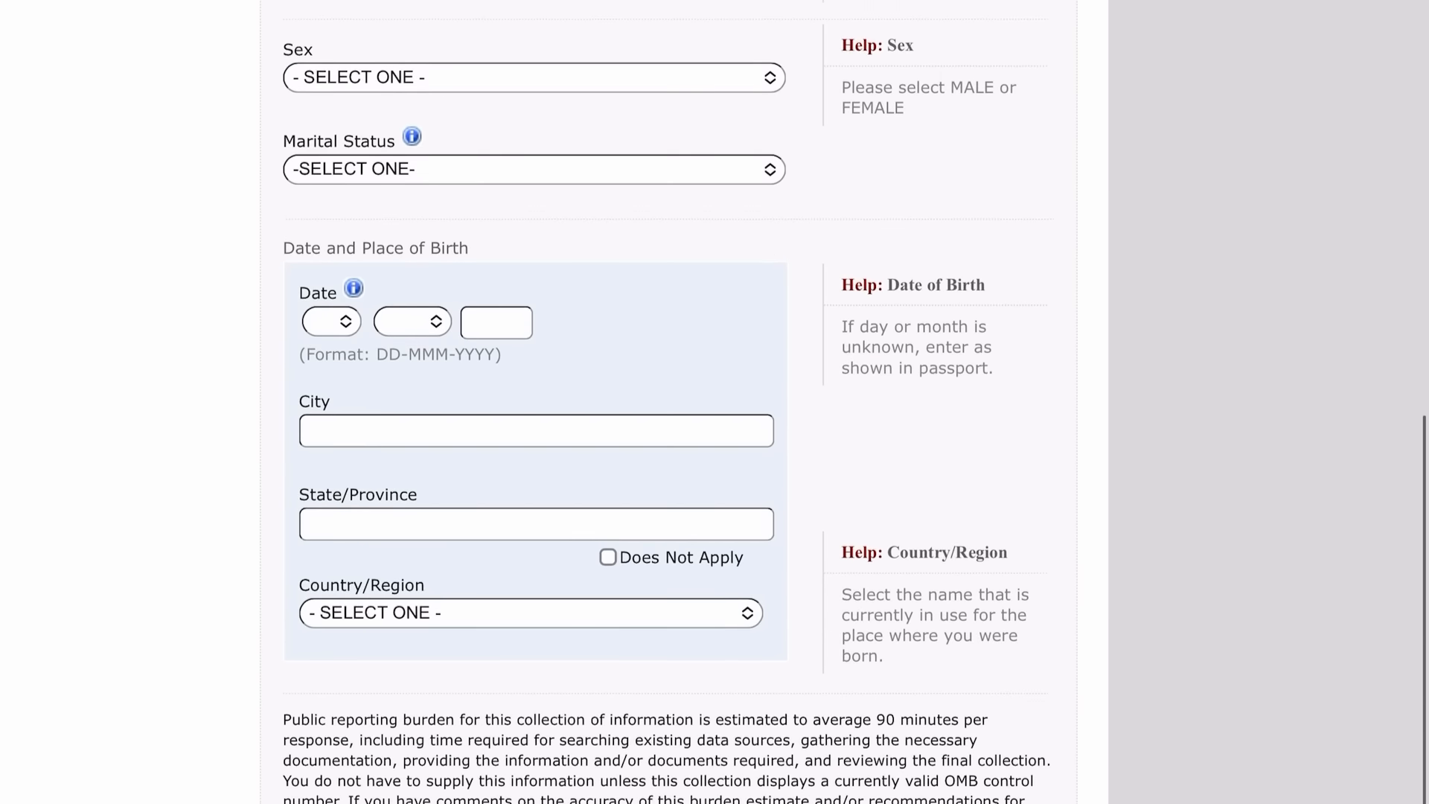
{"action": "scroll", "coordinate": [536, 402], "scroll_direction": "up", "scroll_amount": 8}
{"action": "scroll", "coordinate": [536, 402], "scroll_direction": "down", "scroll_amount": 4}
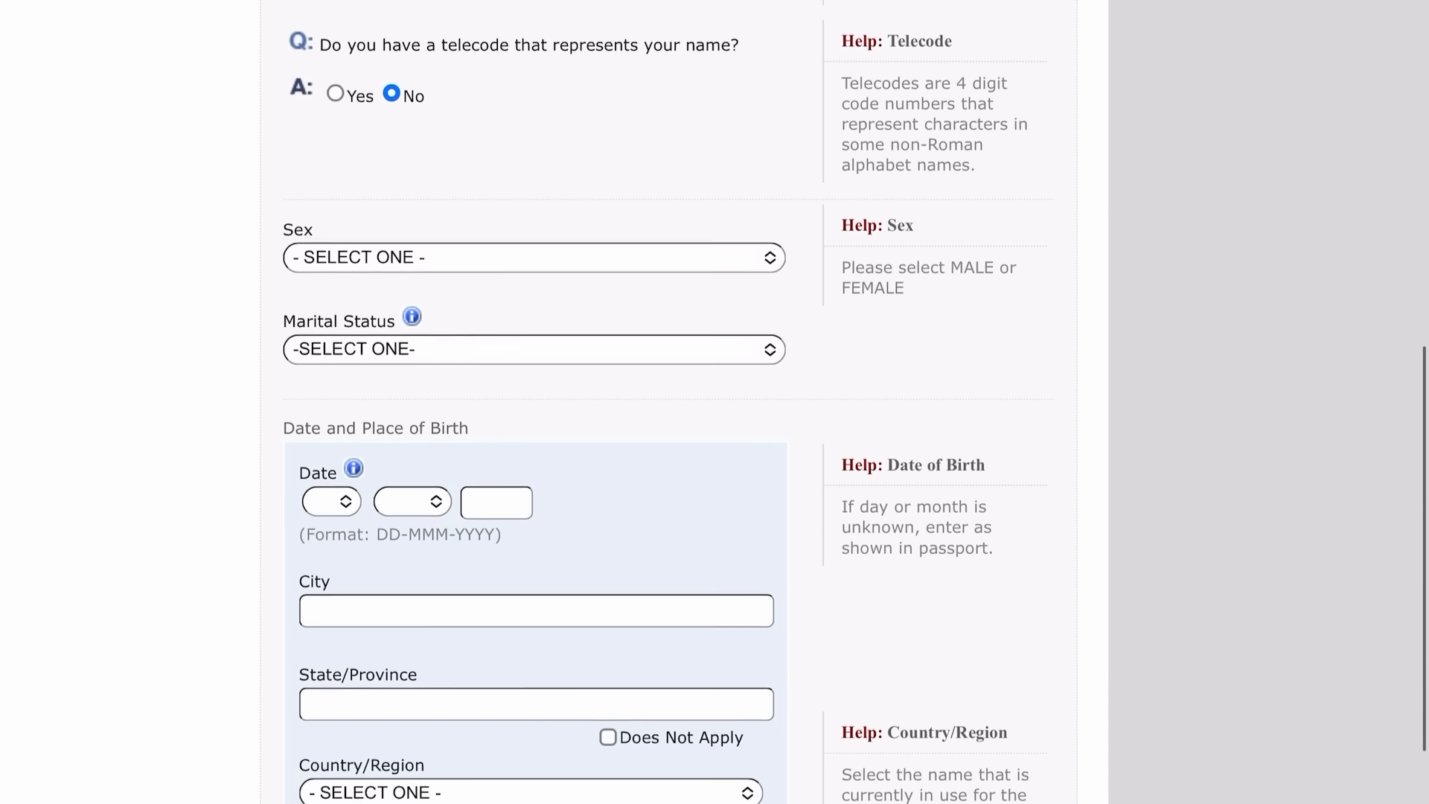
Set sex to FEMALE and marital status to SINGLE.
{"action": "left_click", "coordinate": [534, 254]}
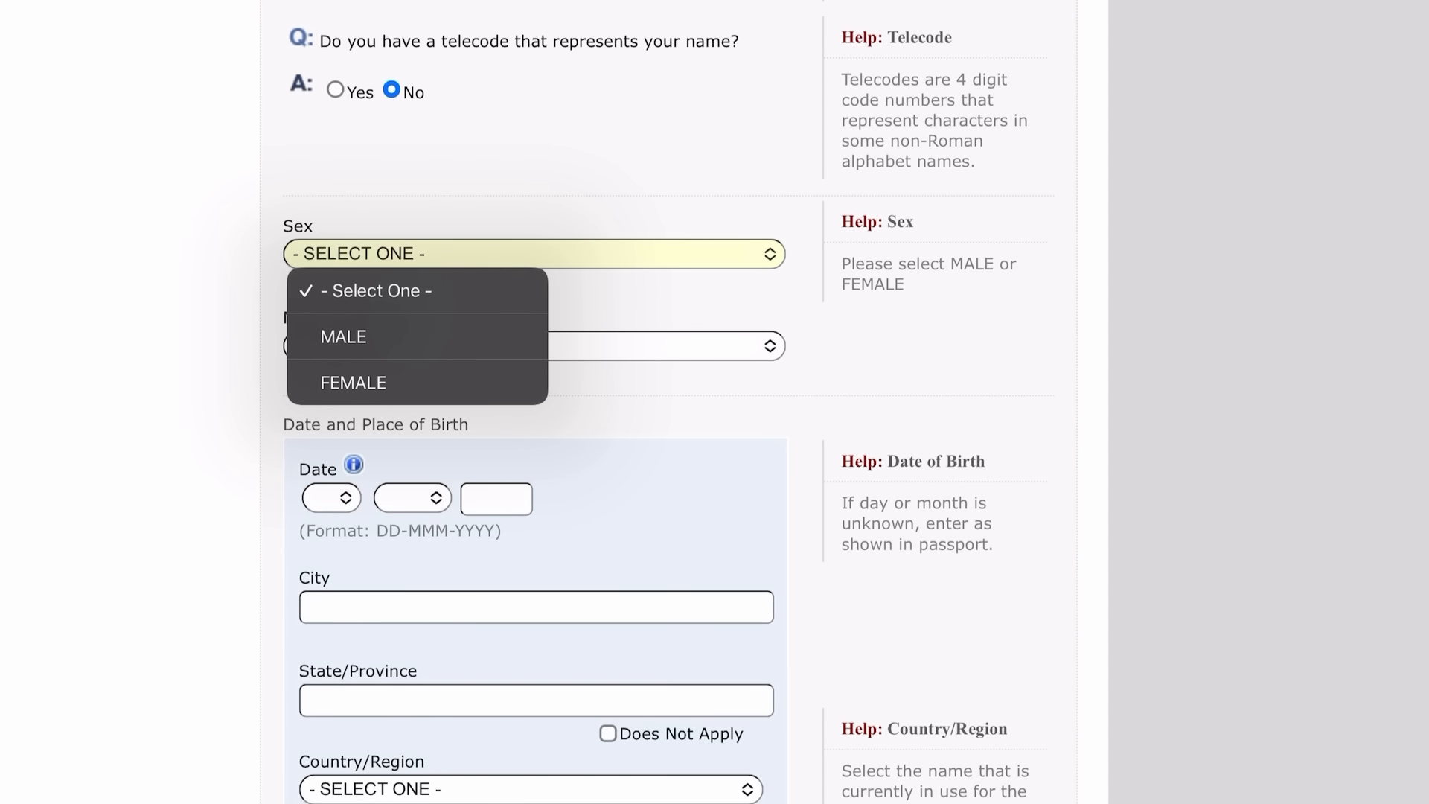
{"action": "left_click", "coordinate": [353, 382]}
{"action": "left_click", "coordinate": [533, 346]}
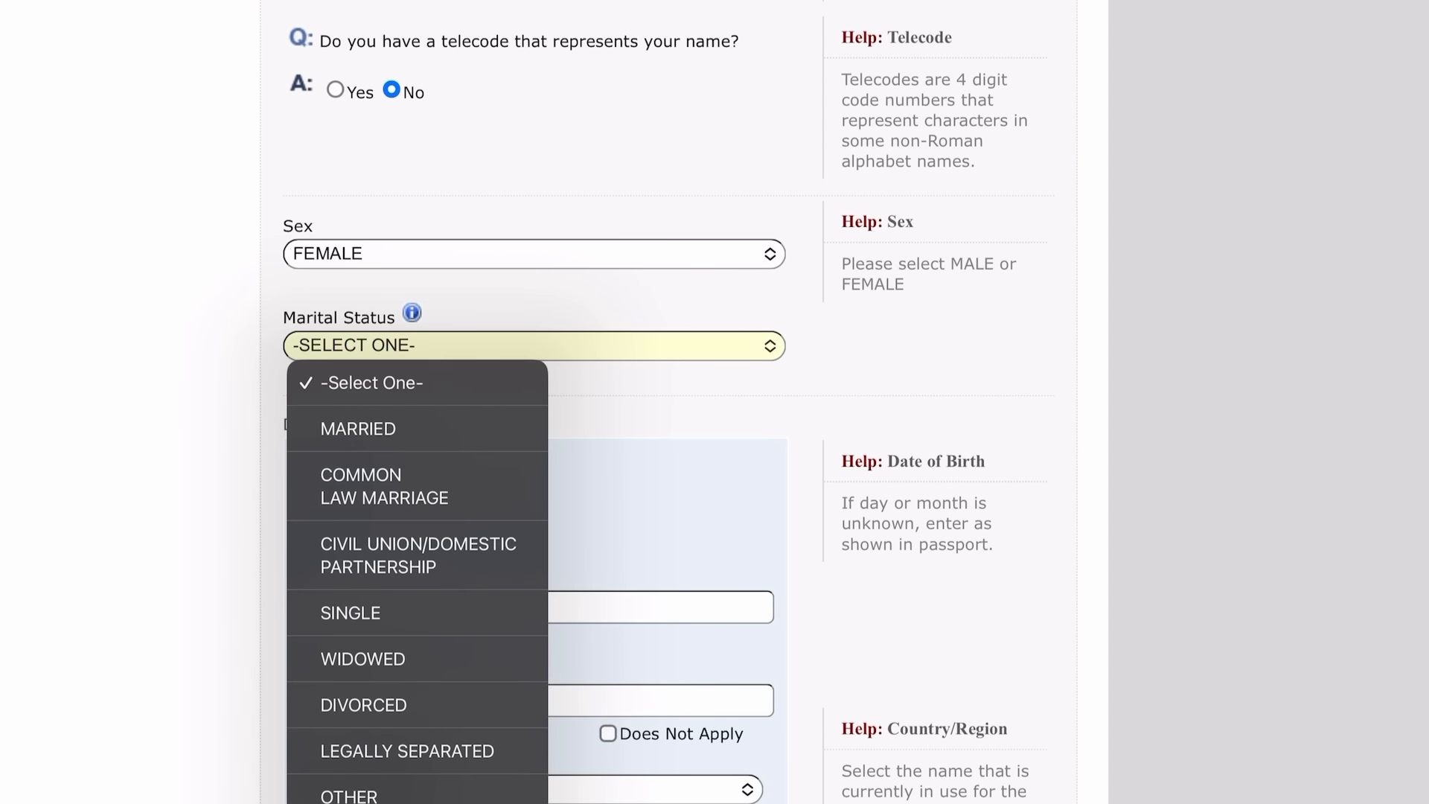
{"action": "left_click", "coordinate": [350, 613]}
Set the date of birth to 21 APR.
{"action": "left_click", "coordinate": [331, 497]}
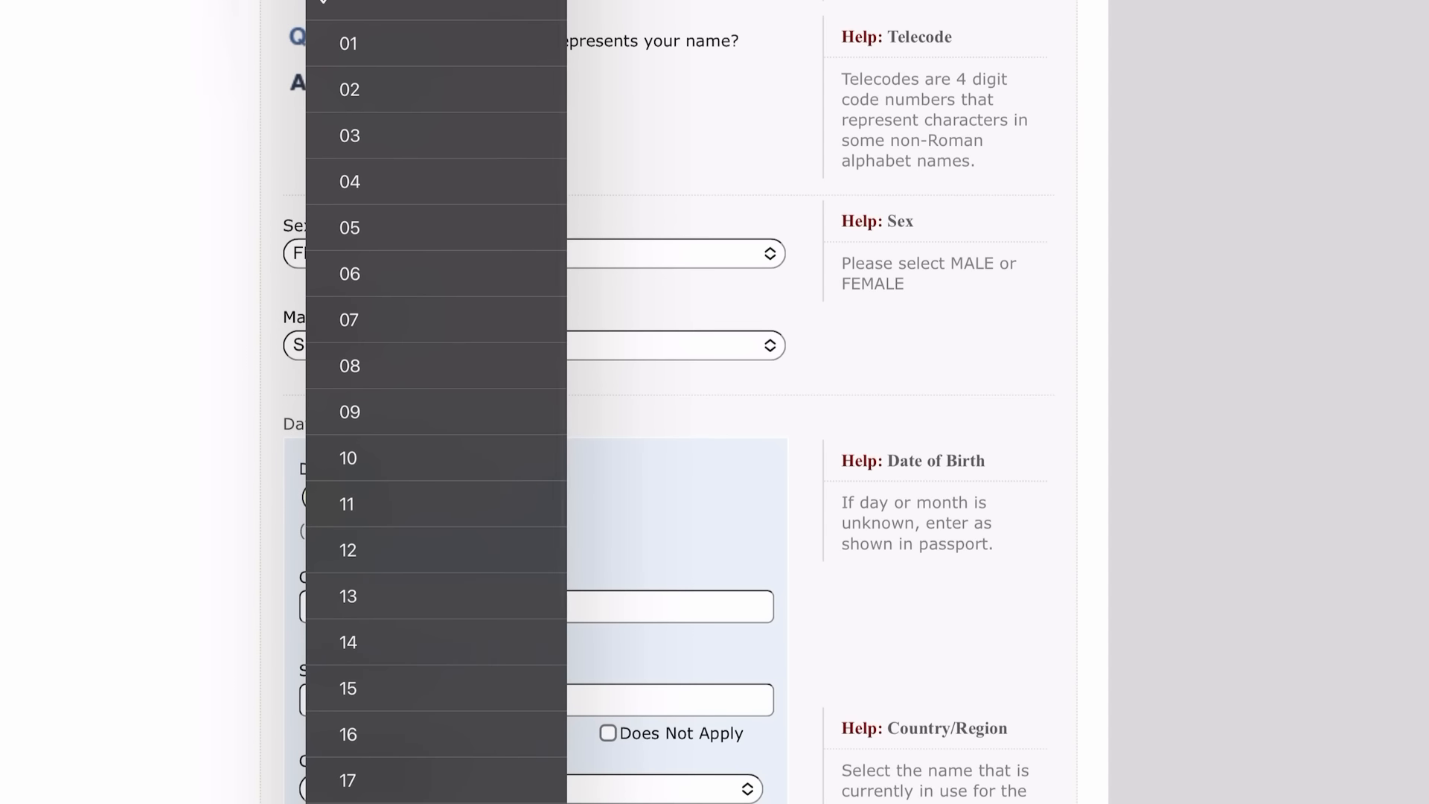
{"action": "scroll", "coordinate": [436, 402], "scroll_direction": "down", "scroll_amount": 6}
{"action": "scroll", "coordinate": [437, 402], "scroll_direction": "down", "scroll_amount": 1}
{"action": "left_click", "coordinate": [348, 443]}
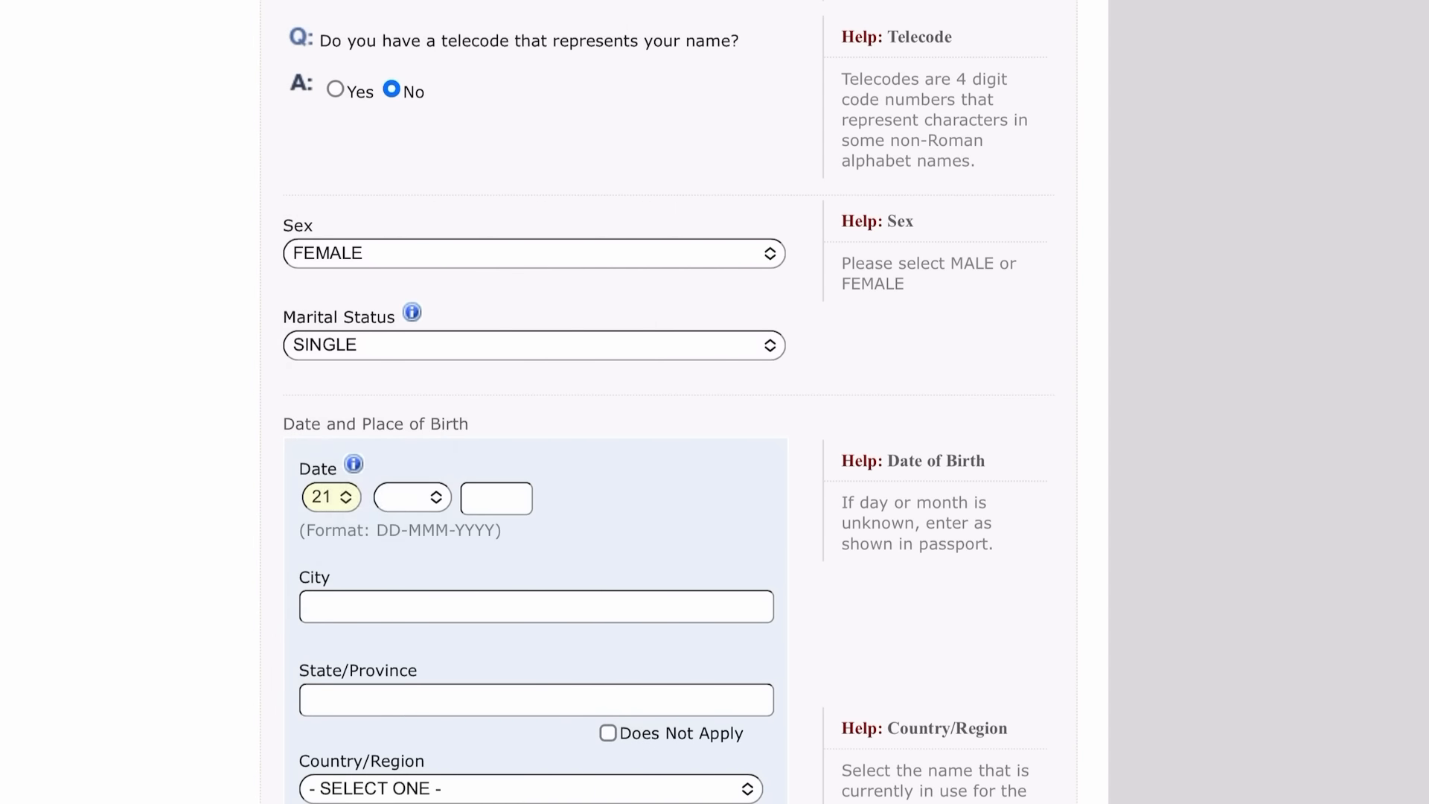
{"action": "left_click", "coordinate": [402, 496]}
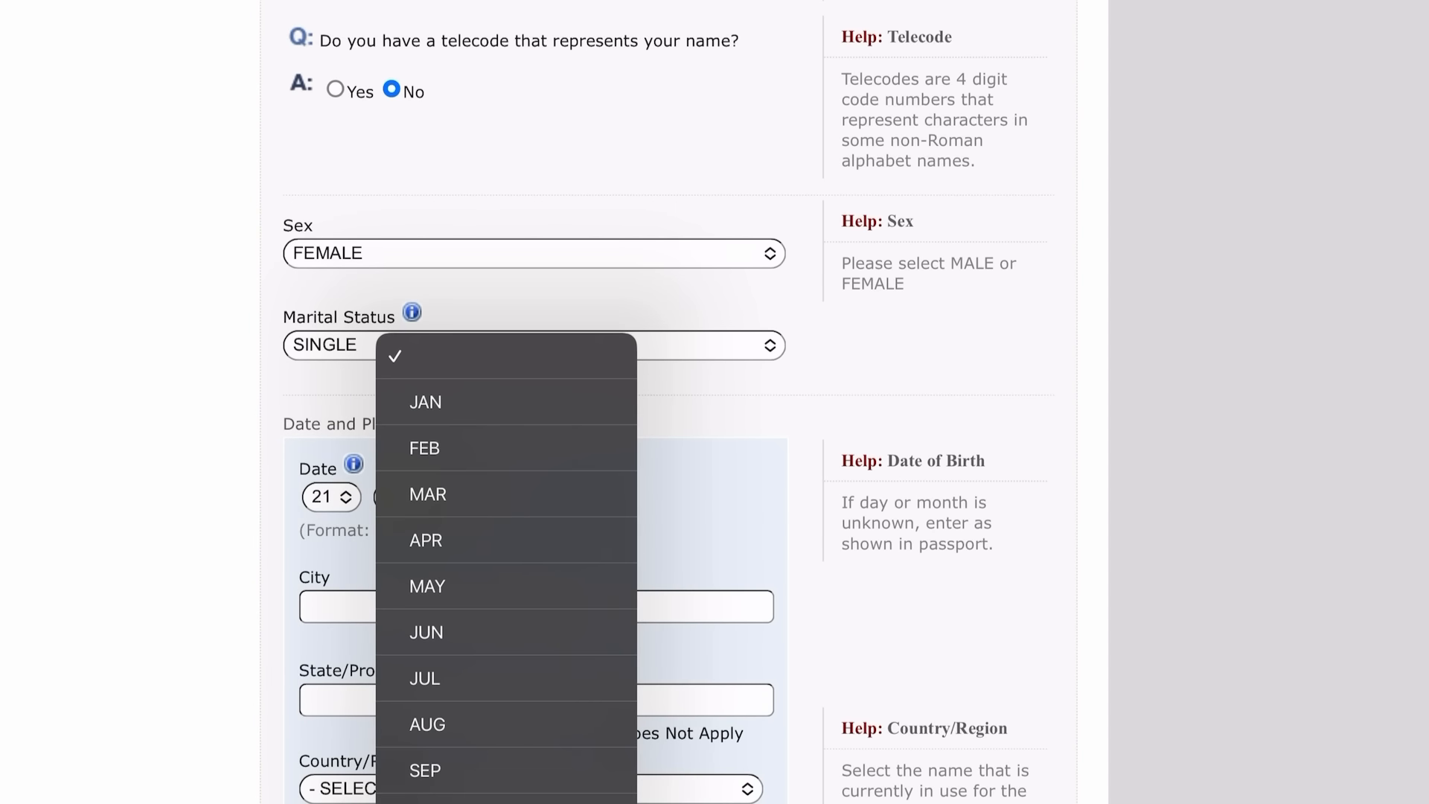
{"action": "left_click", "coordinate": [426, 540]}
{"action": "left_click", "coordinate": [496, 499]}
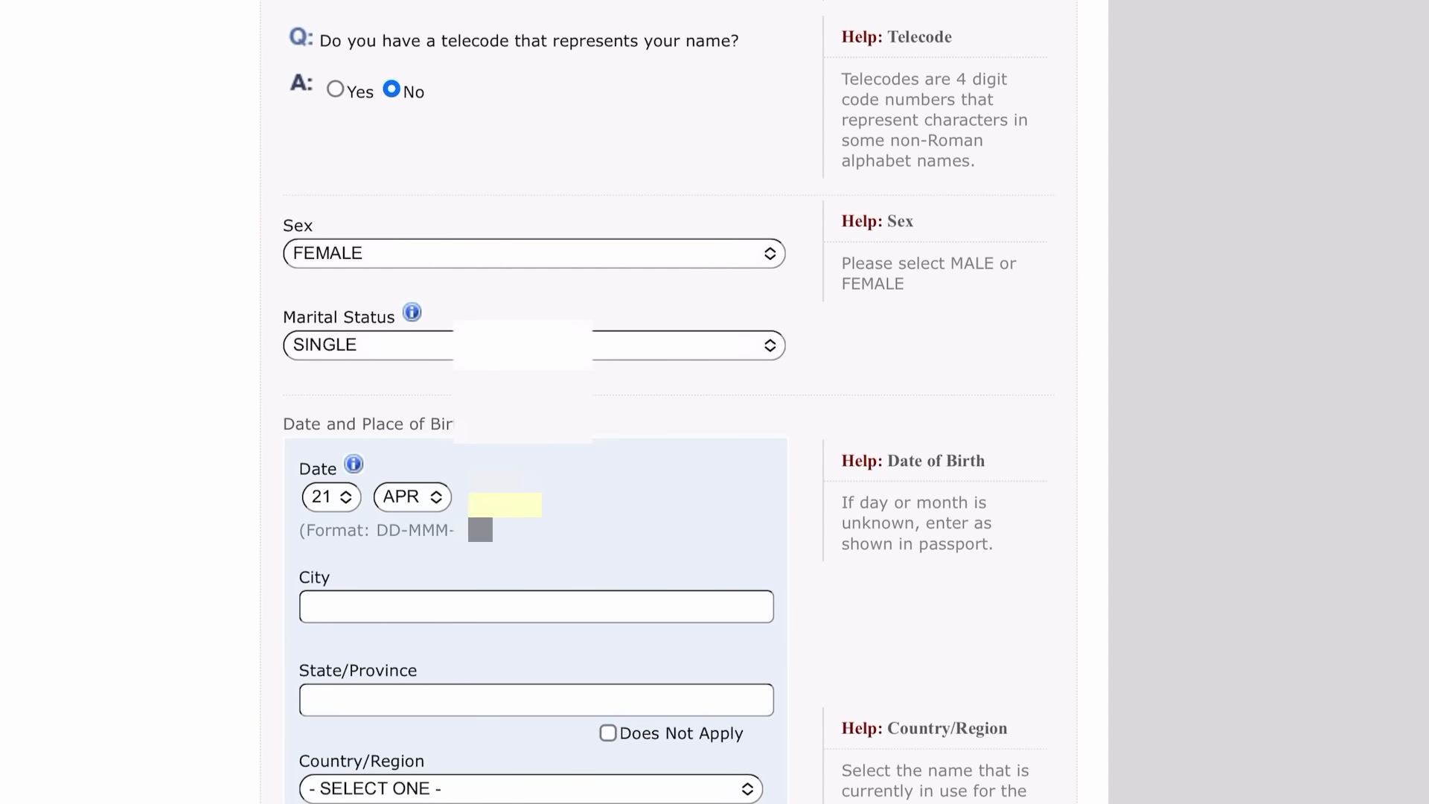
{"action": "scroll", "coordinate": [536, 401], "scroll_direction": "down", "scroll_amount": 3}
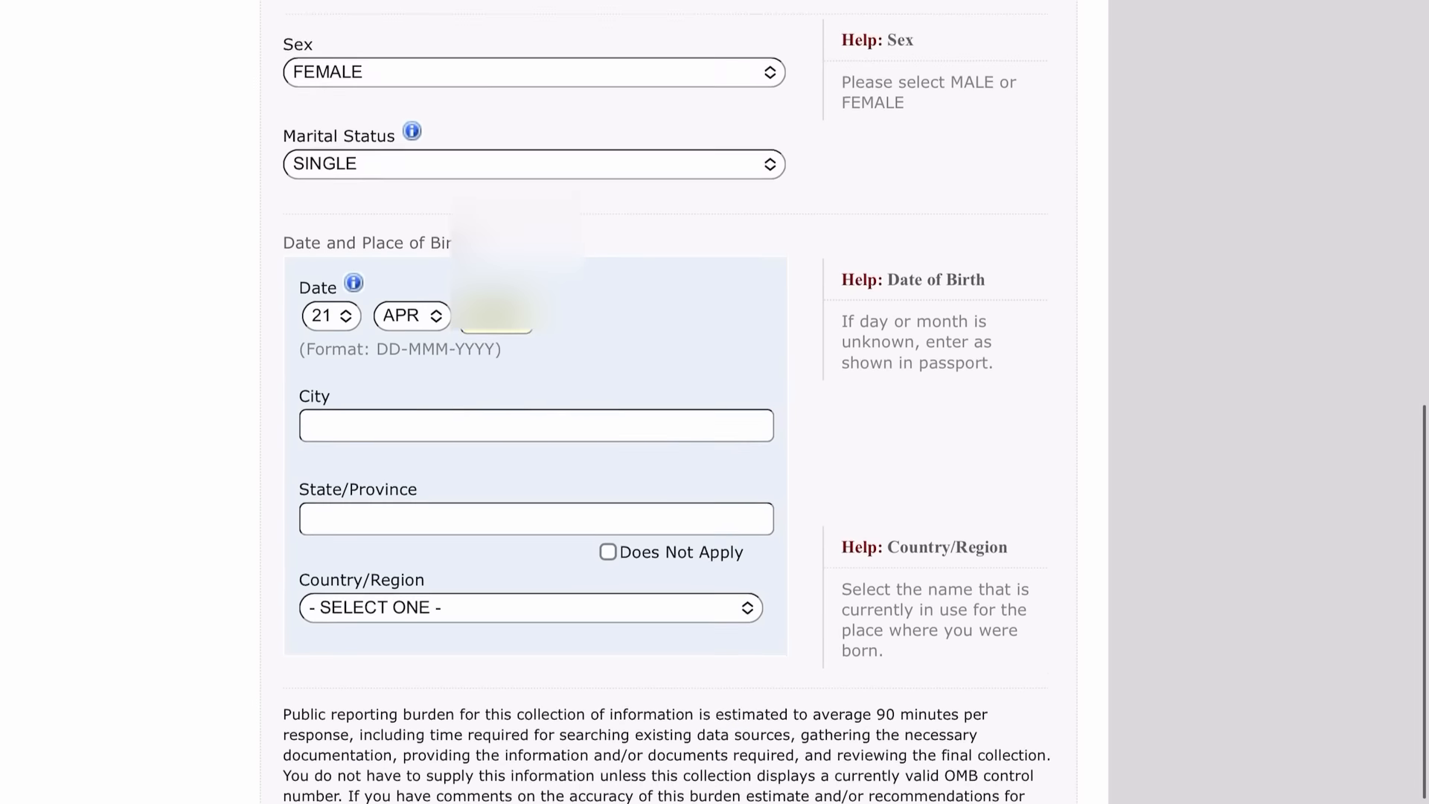
Enter birthplace OSOGBO, OSUN, NIGERIA and save the Personal 1 page.
{"action": "left_click", "coordinate": [536, 359]}
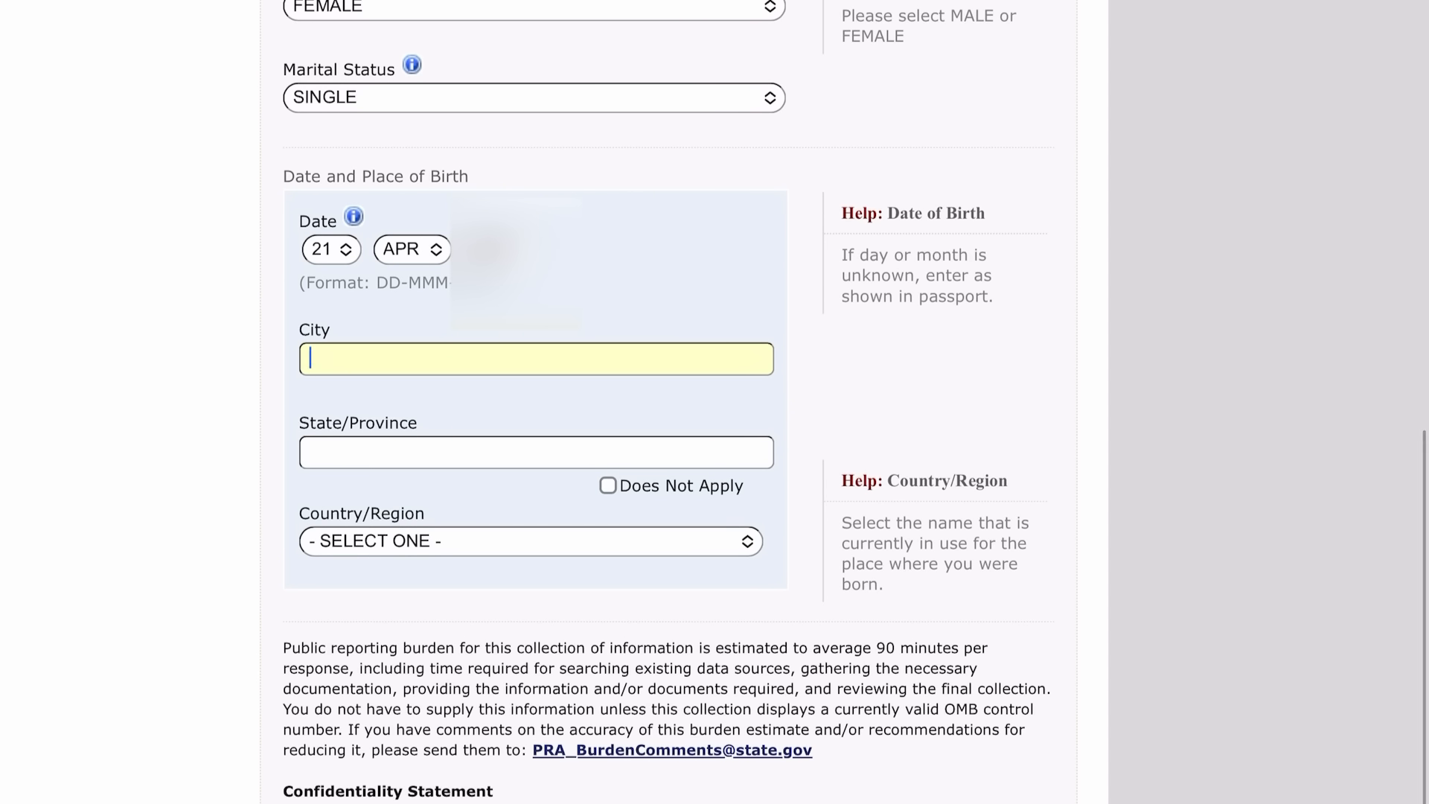
{"action": "type", "text": "OSOGBO"}
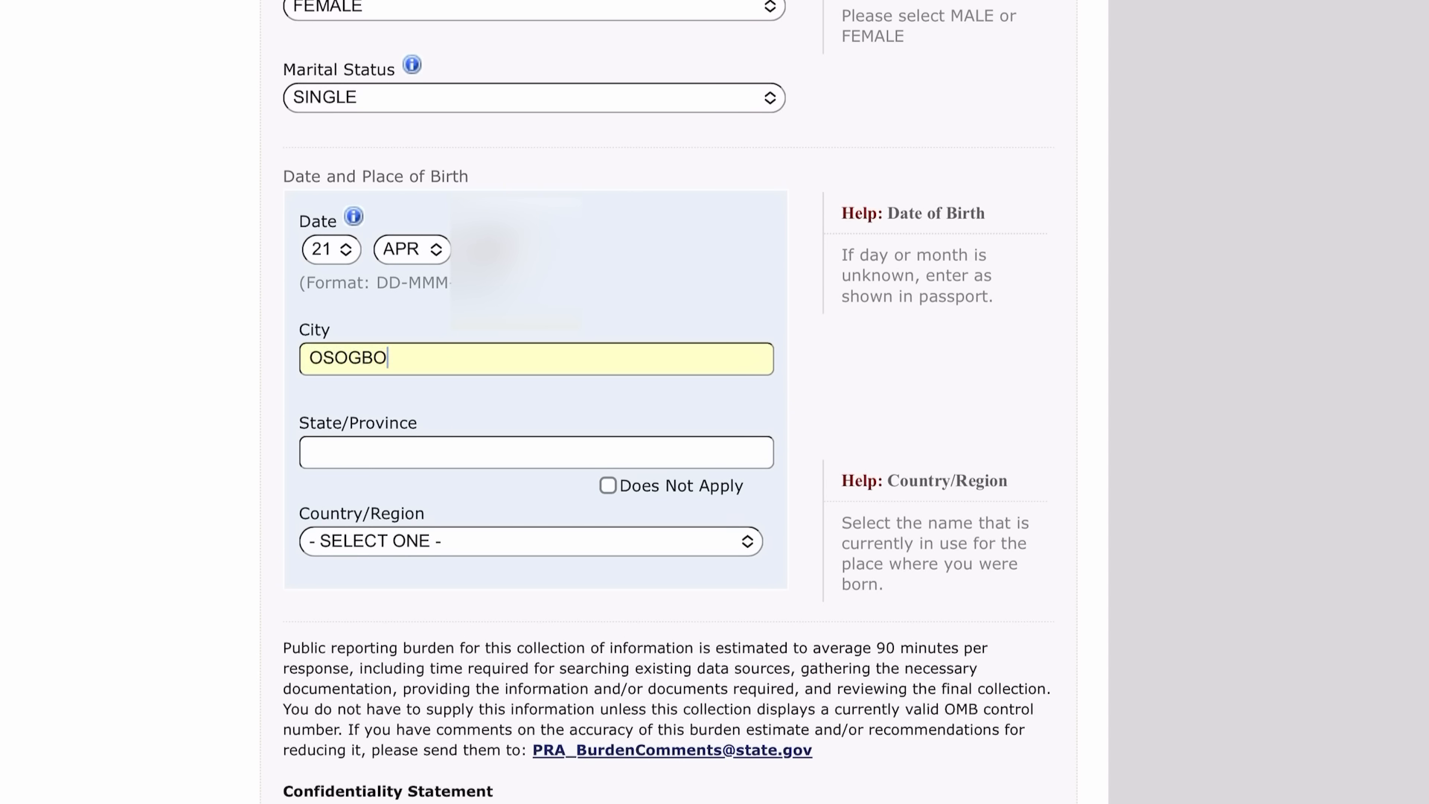
{"action": "left_click", "coordinate": [536, 452]}
{"action": "type", "text": "OSUN"}
{"action": "left_click", "coordinate": [530, 541]}
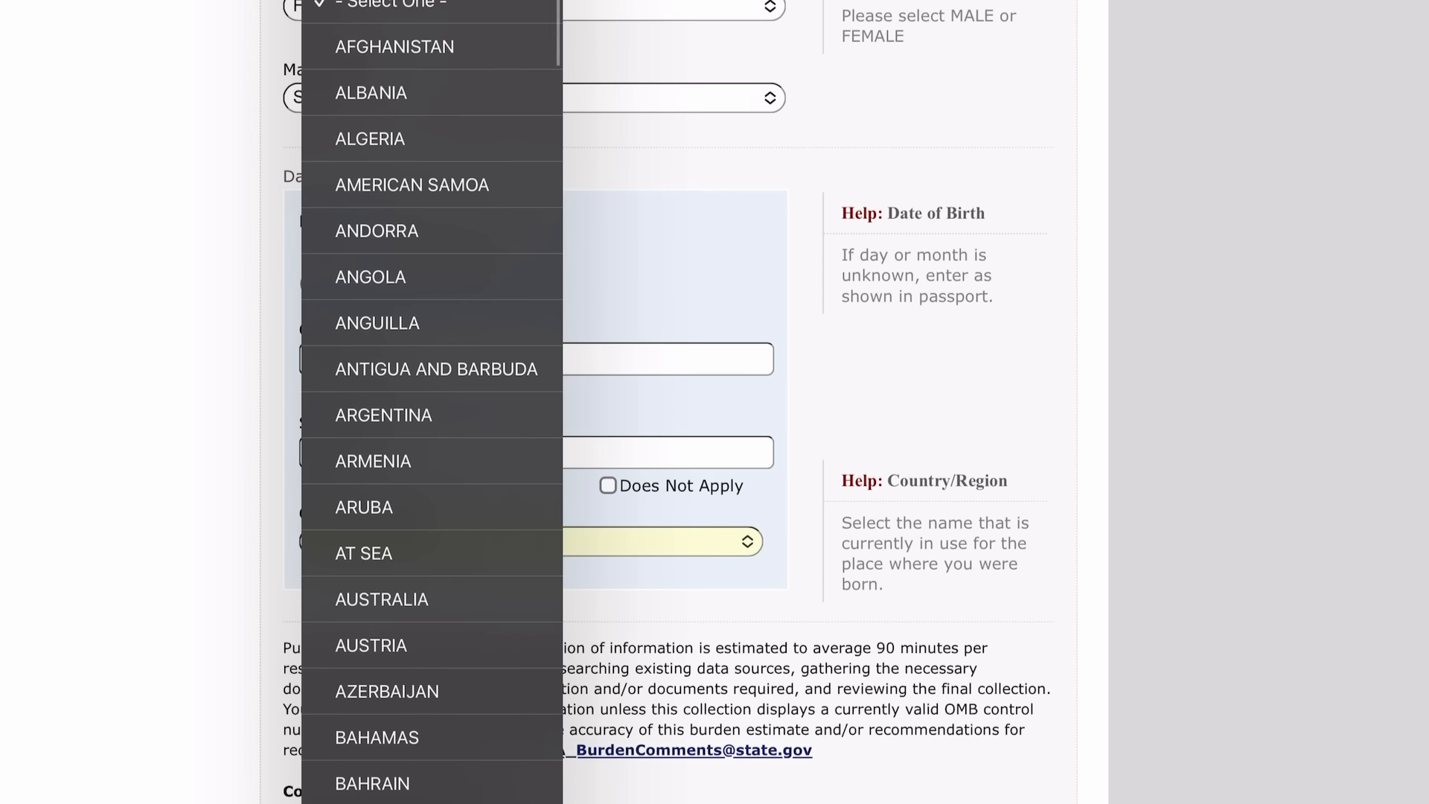
{"action": "scroll", "coordinate": [432, 402], "scroll_direction": "down", "scroll_amount": 20}
{"action": "scroll", "coordinate": [431, 401], "scroll_direction": "down", "scroll_amount": 20}
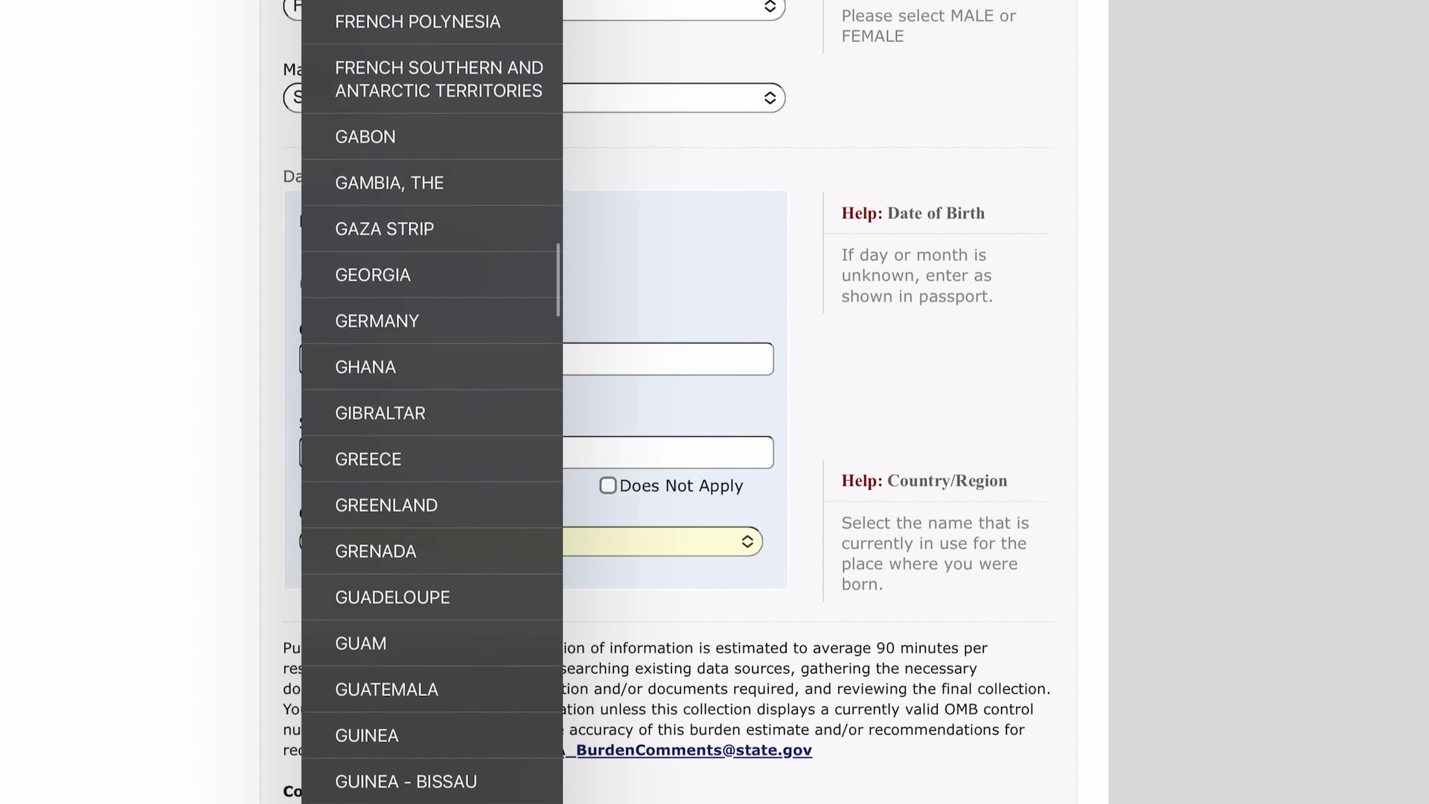
{"action": "scroll", "coordinate": [432, 402], "scroll_direction": "down", "scroll_amount": 20}
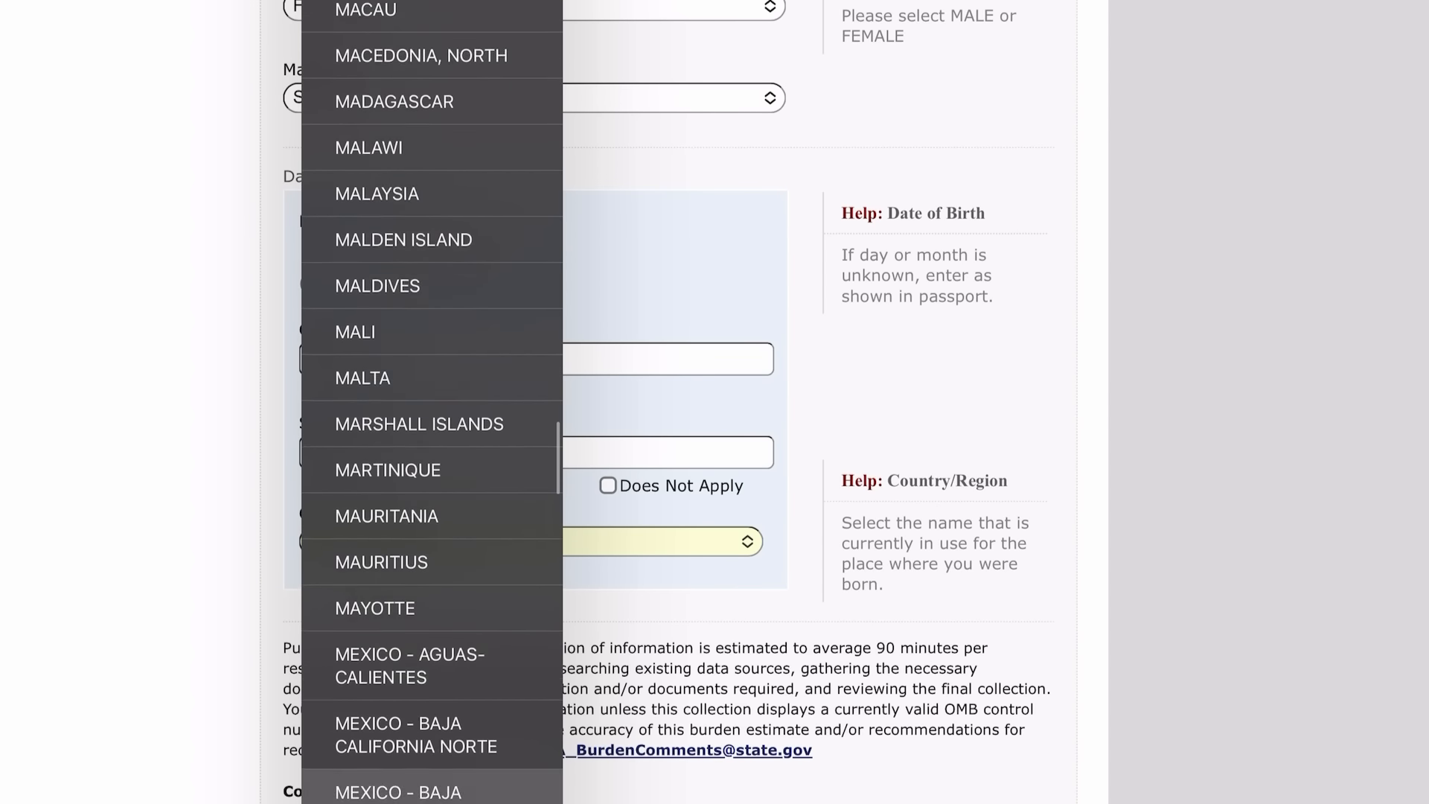
{"action": "scroll", "coordinate": [432, 402], "scroll_direction": "up", "scroll_amount": 10}
{"action": "scroll", "coordinate": [432, 402], "scroll_direction": "up", "scroll_amount": 7}
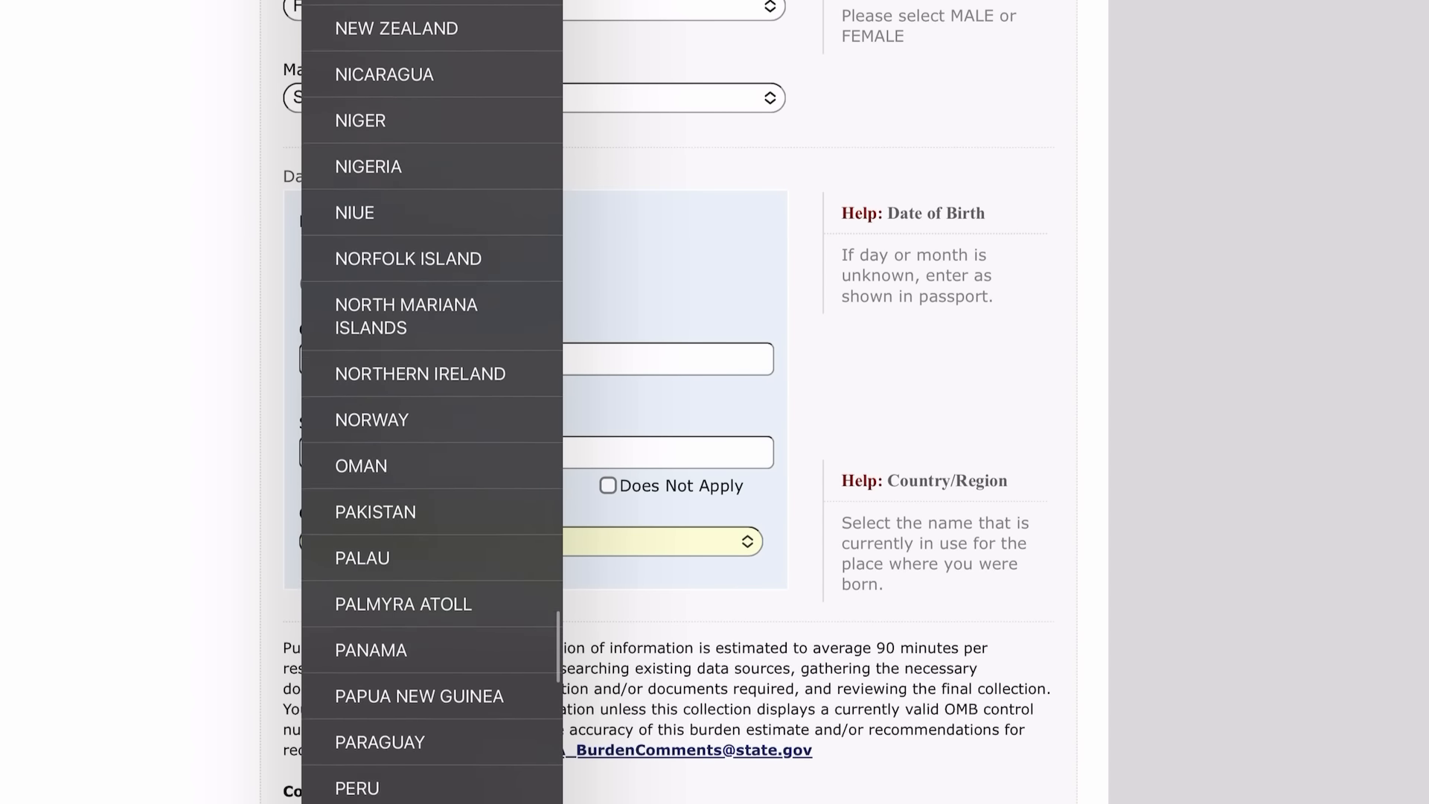
{"action": "left_click", "coordinate": [370, 347]}
{"action": "scroll", "coordinate": [670, 402], "scroll_direction": "down", "scroll_amount": 6}
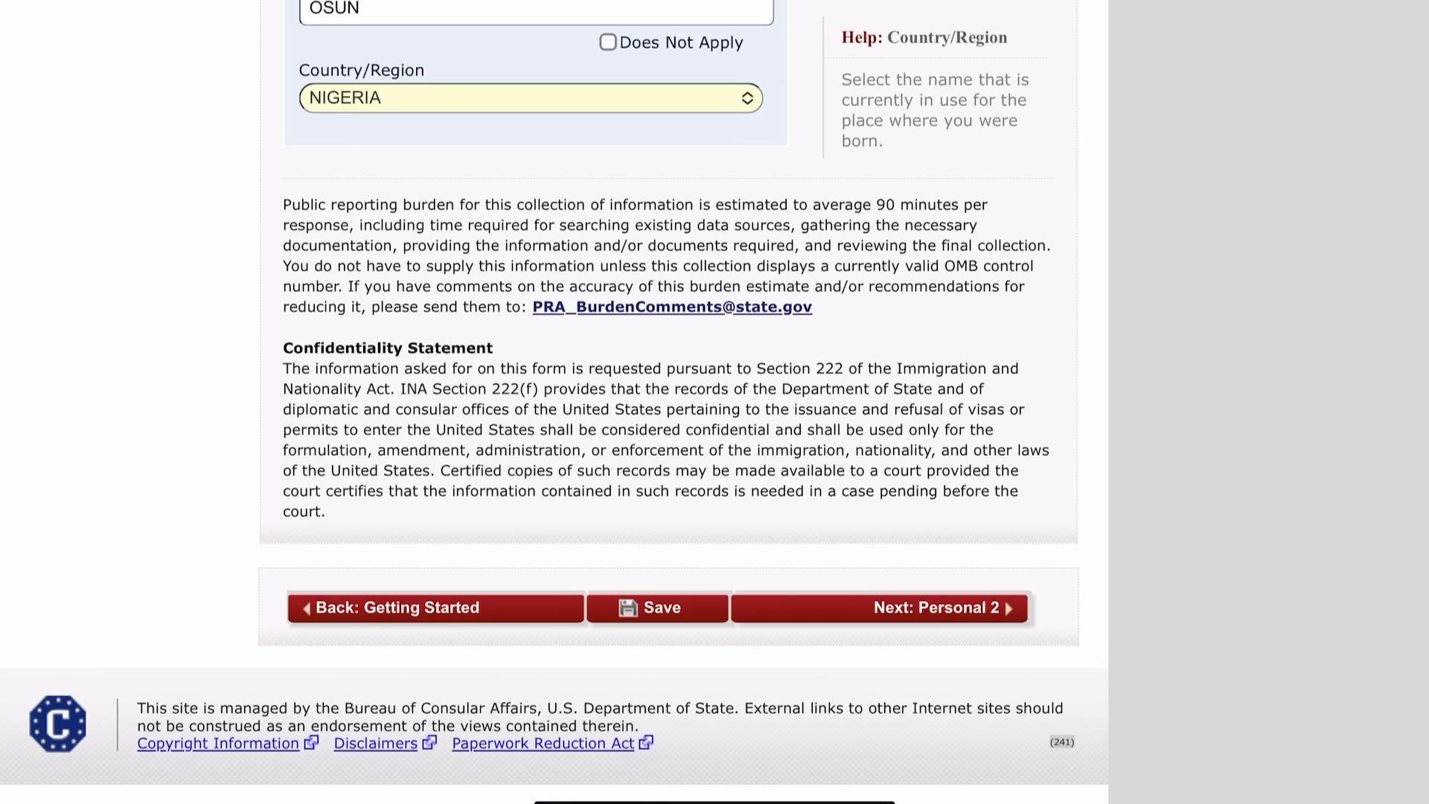
{"action": "left_click", "coordinate": [657, 608]}
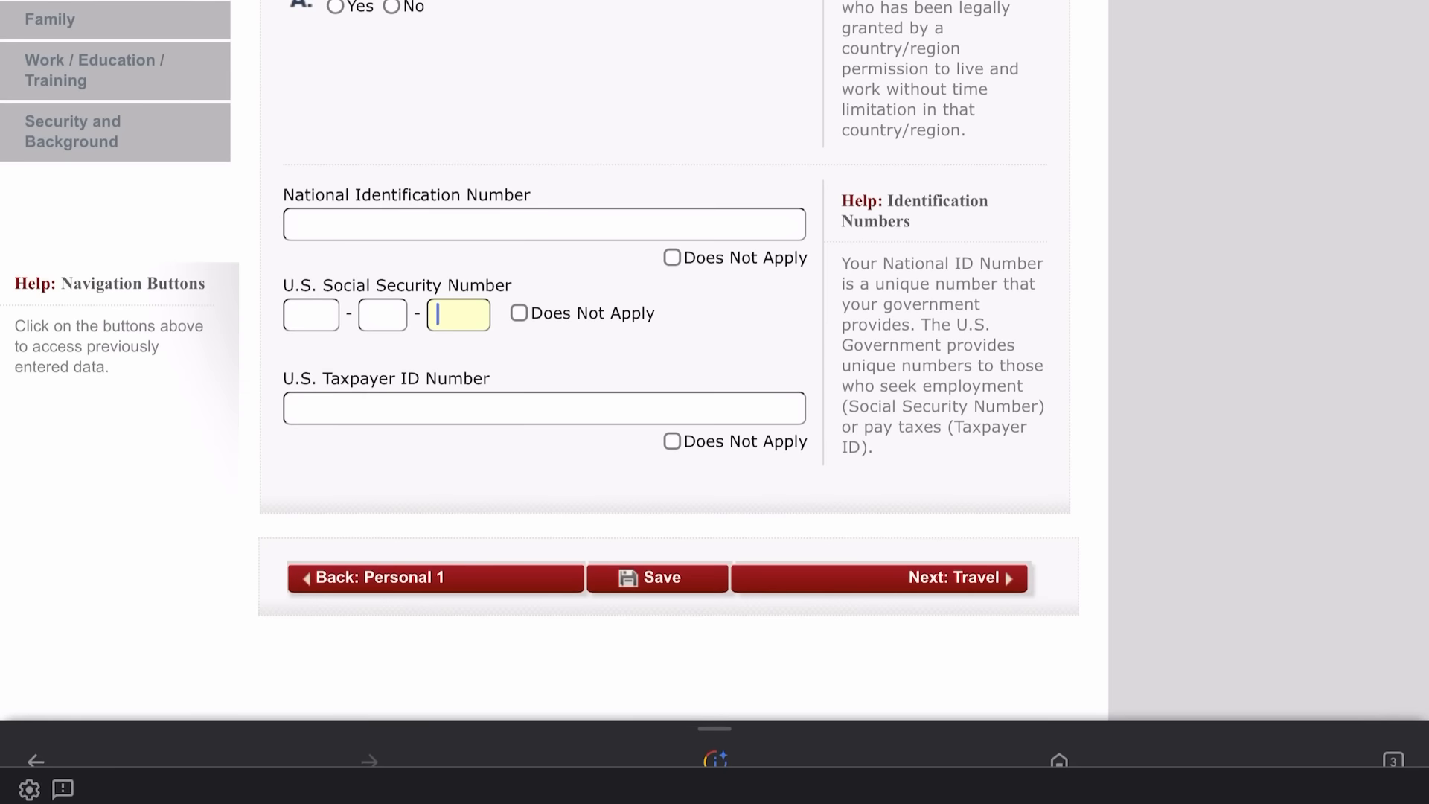
Select NIGERIA as the nationality.
{"action": "scroll", "coordinate": [555, 372], "scroll_direction": "up", "scroll_amount": 10}
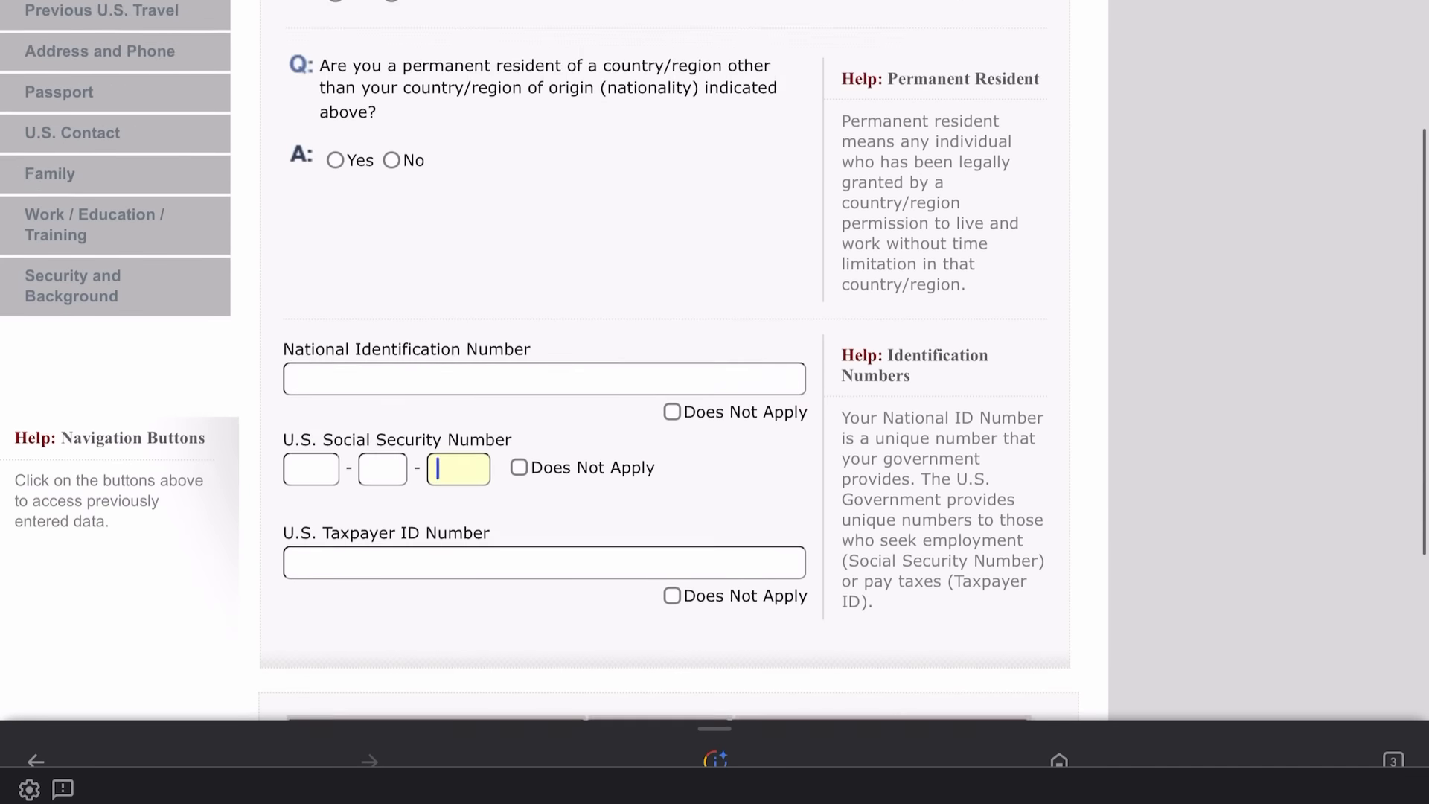
{"action": "scroll", "coordinate": [555, 372], "scroll_direction": "down", "scroll_amount": 2}
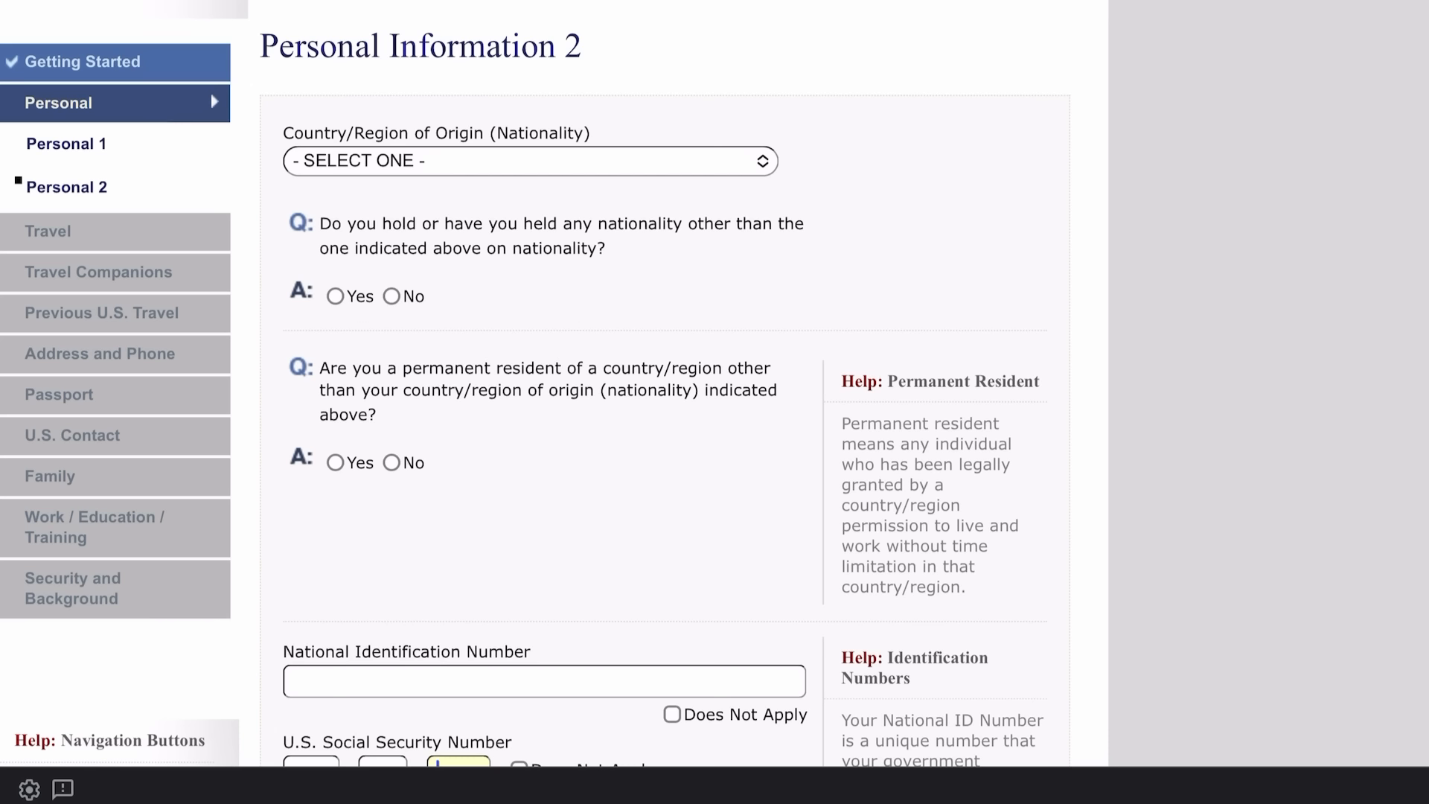
{"action": "left_click", "coordinate": [447, 161]}
{"action": "scroll", "coordinate": [417, 446], "scroll_direction": "down", "scroll_amount": 20}
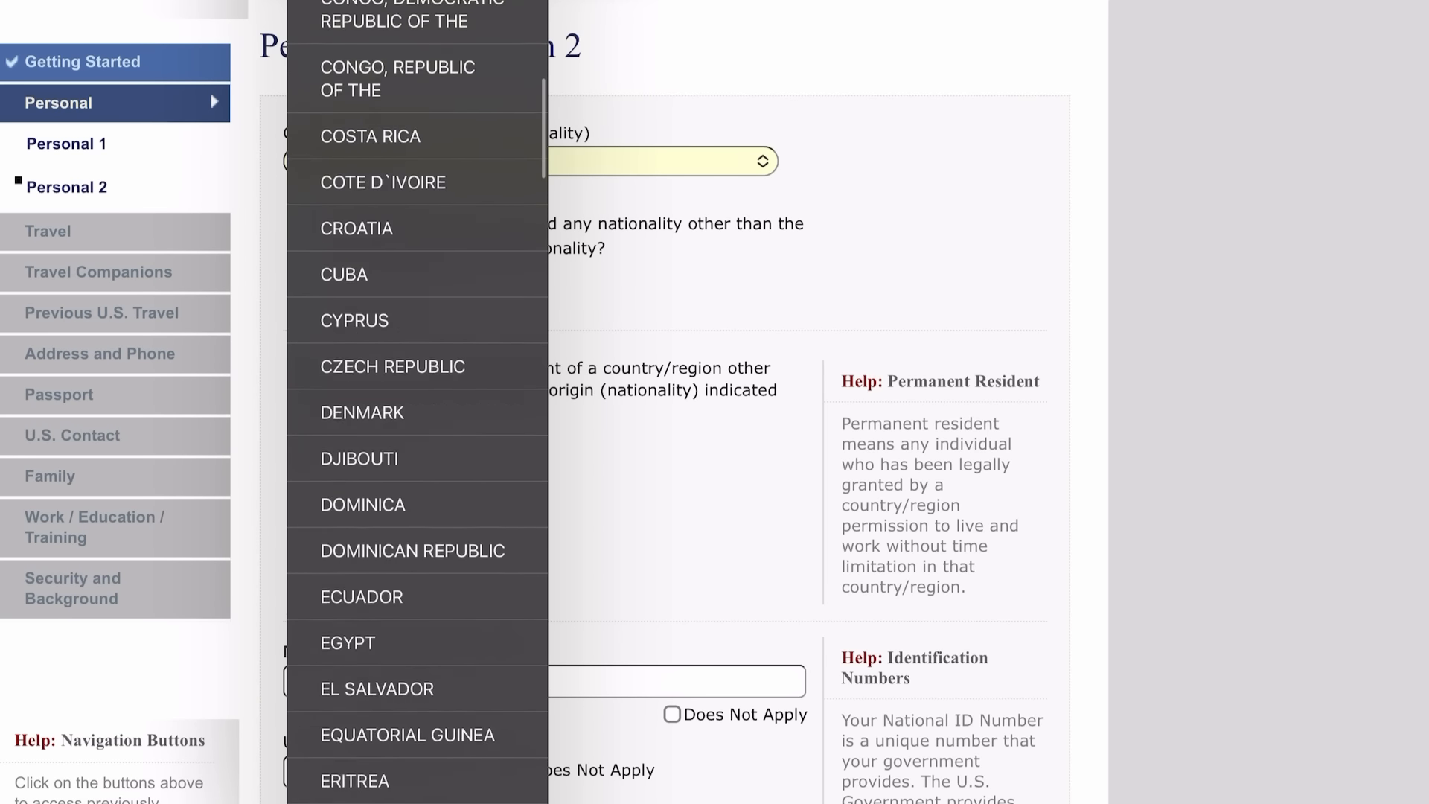
{"action": "scroll", "coordinate": [417, 402], "scroll_direction": "down", "scroll_amount": 20}
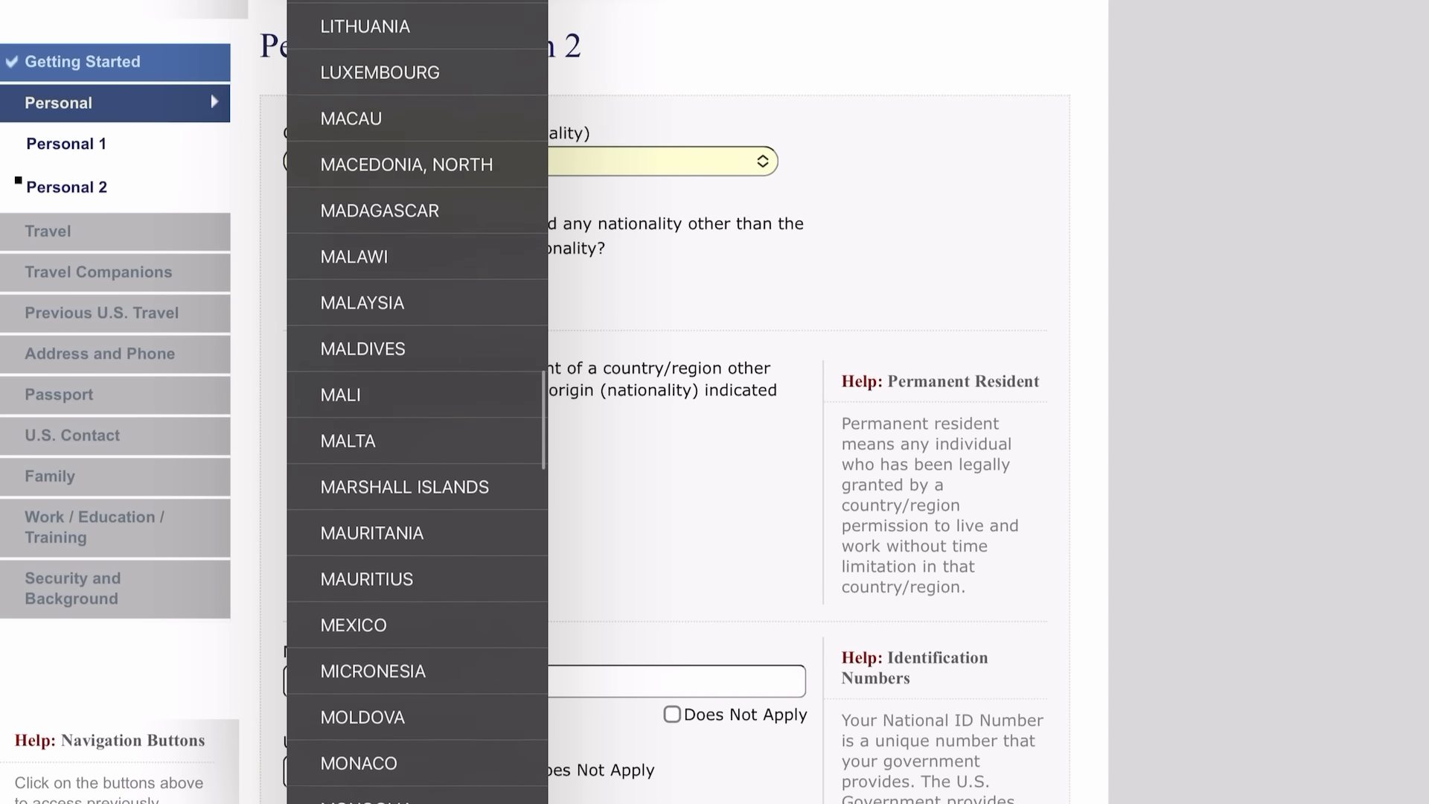
{"action": "scroll", "coordinate": [417, 402], "scroll_direction": "down", "scroll_amount": 16}
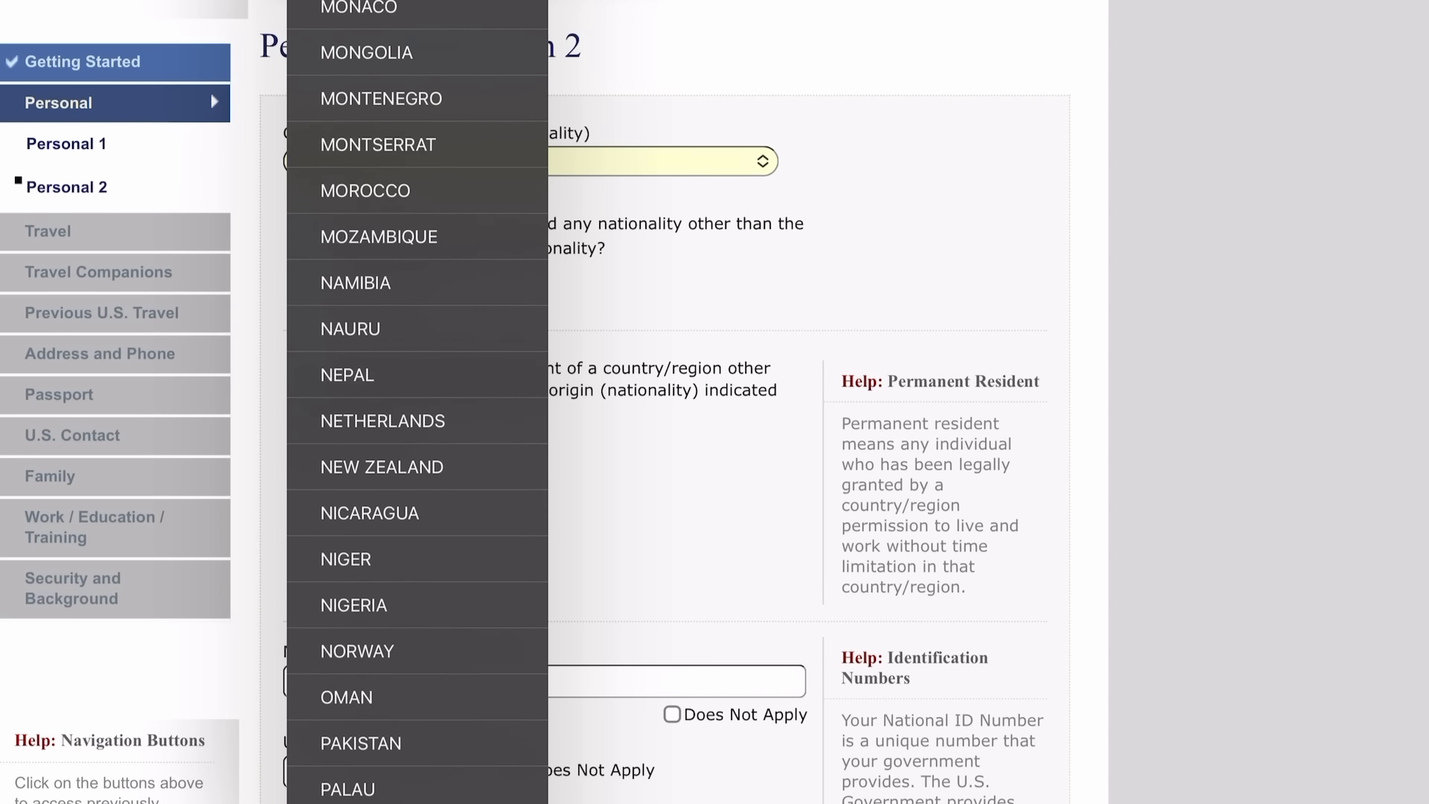
{"action": "left_click", "coordinate": [458, 772]}
{"action": "scroll", "coordinate": [543, 417], "scroll_direction": "up", "scroll_amount": 2}
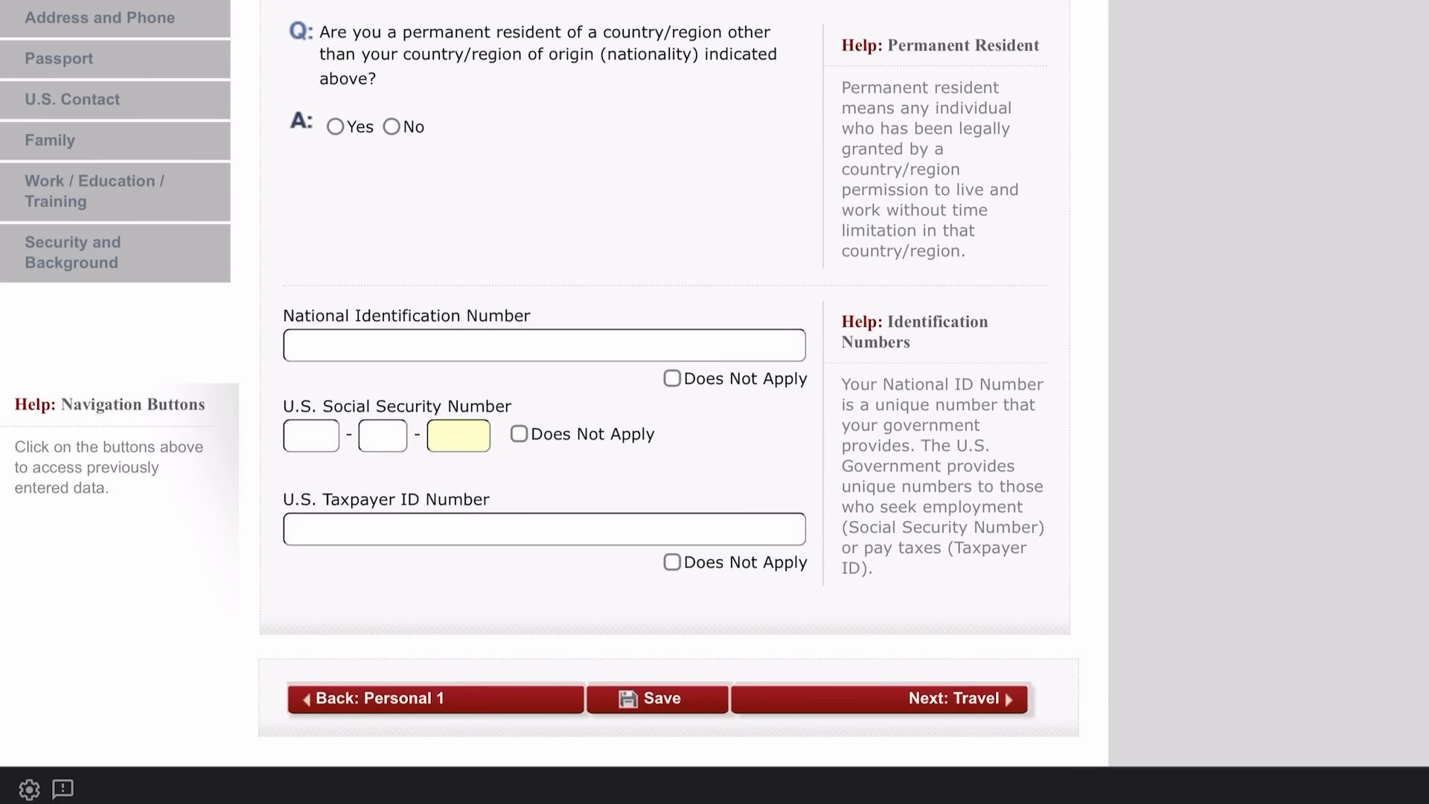
{"action": "scroll", "coordinate": [543, 402], "scroll_direction": "up", "scroll_amount": 4}
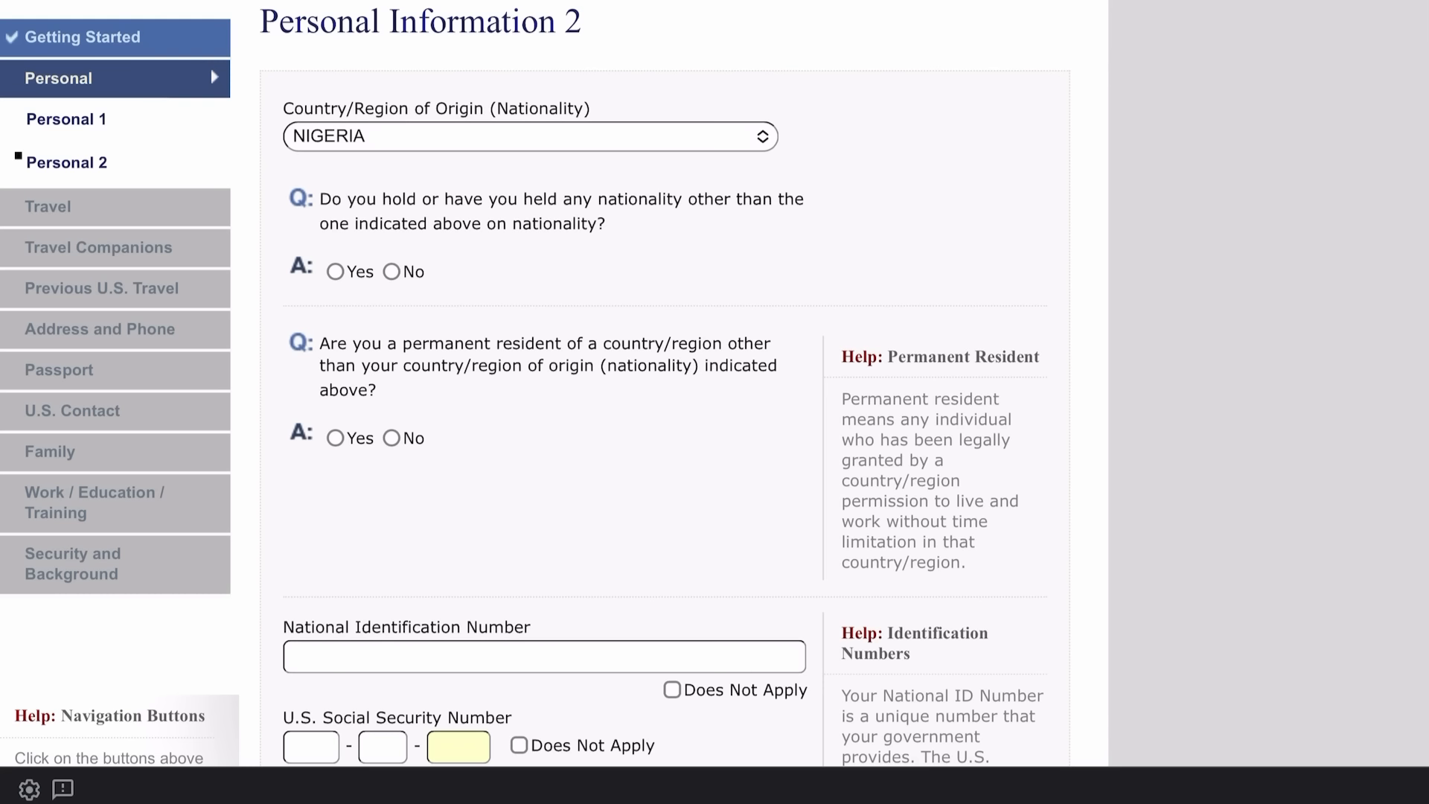
Answer No to other nationality and permanent residency; mark National ID, SSN, Taxpayer ID Does Not Apply.
{"action": "left_click", "coordinate": [335, 272]}
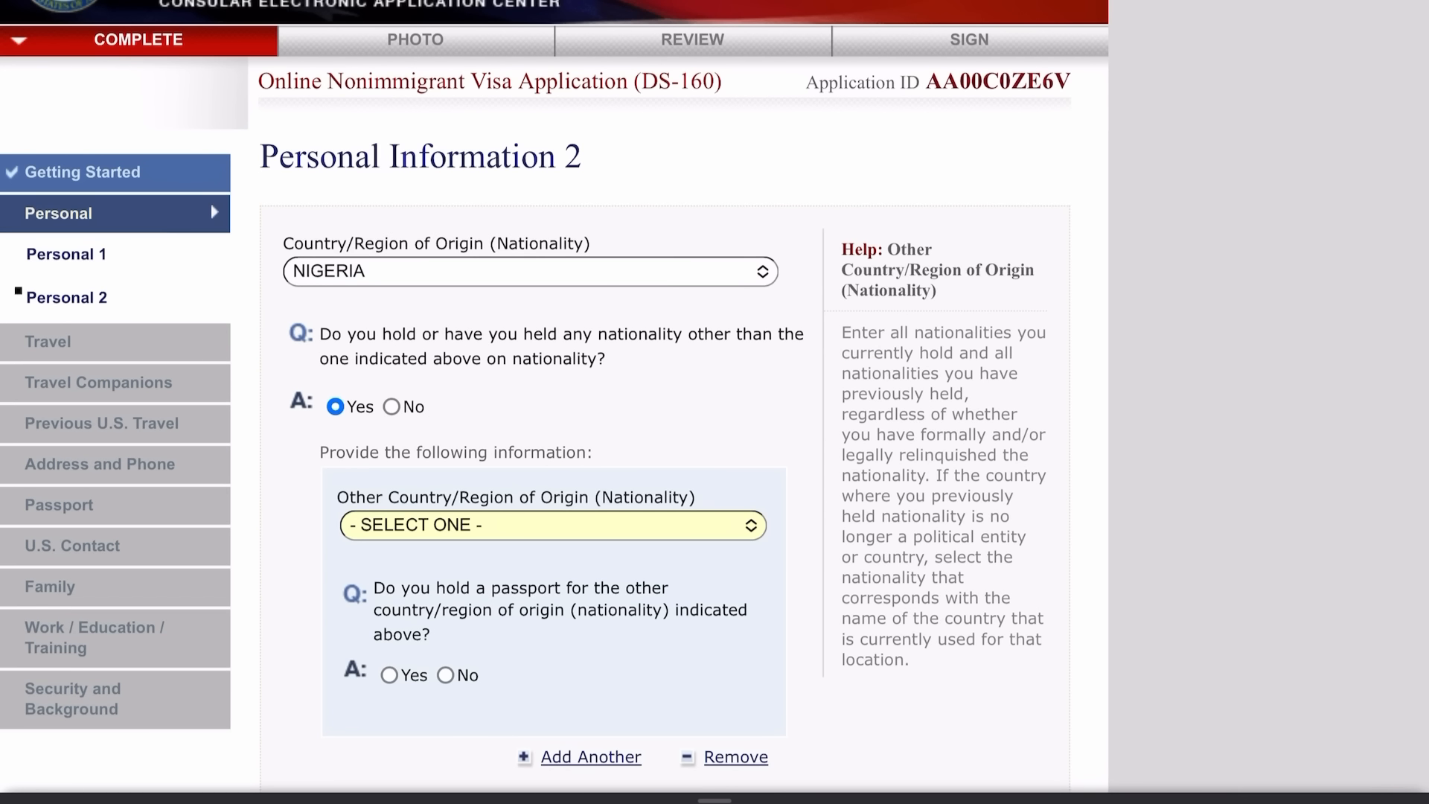
{"action": "left_click", "coordinate": [391, 406]}
{"action": "scroll", "coordinate": [543, 402], "scroll_direction": "up", "scroll_amount": 4}
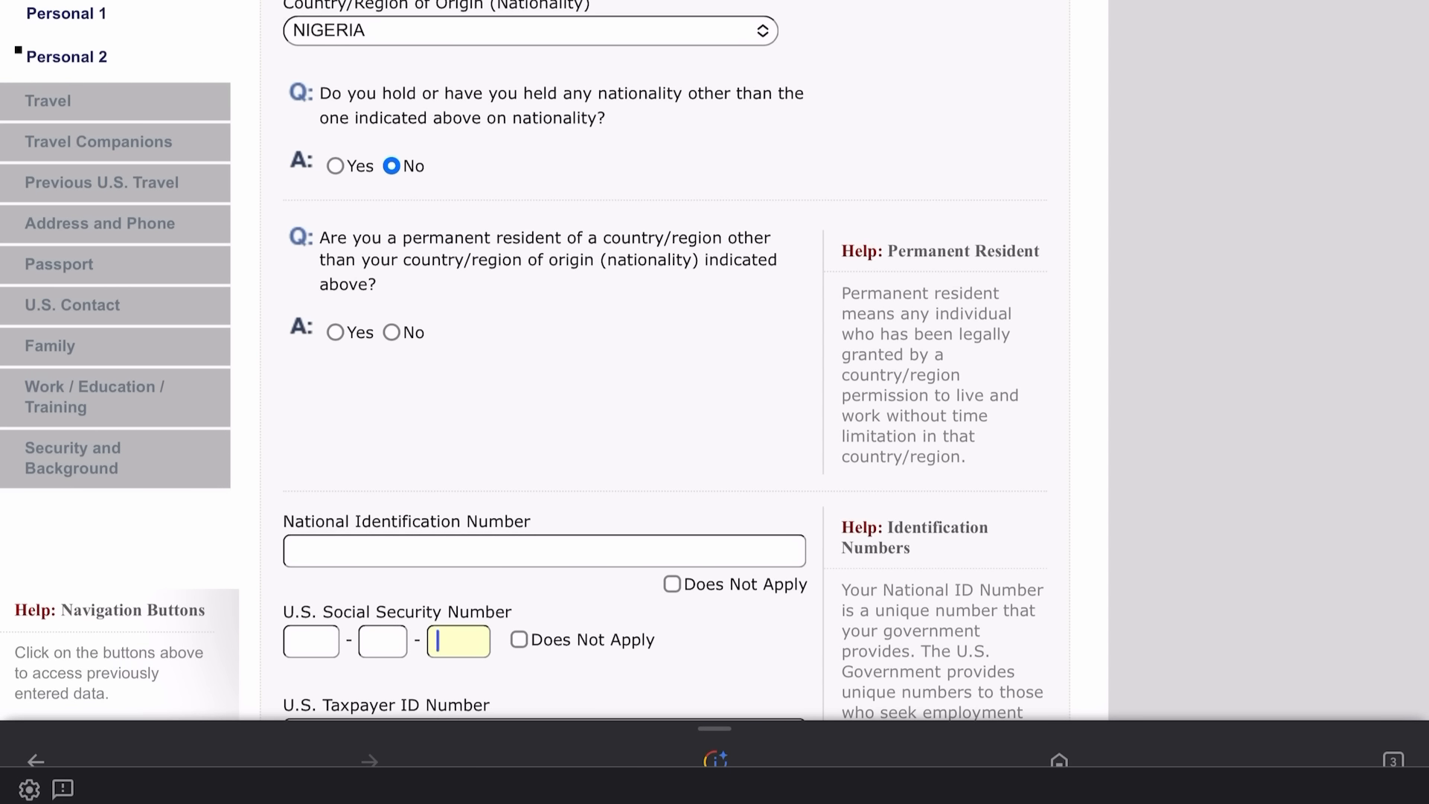
{"action": "left_click", "coordinate": [390, 332]}
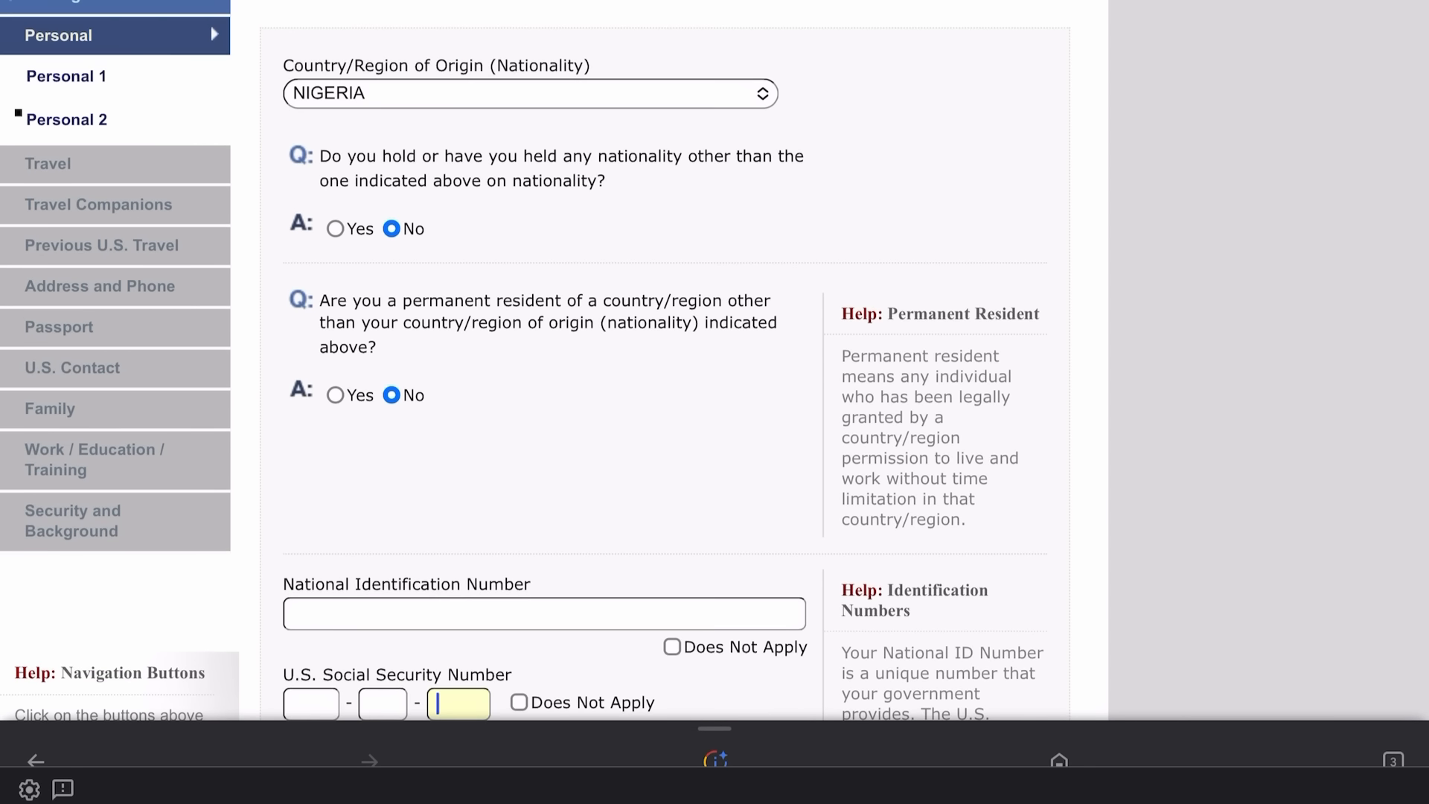
{"action": "scroll", "coordinate": [715, 372], "scroll_direction": "down", "scroll_amount": 5}
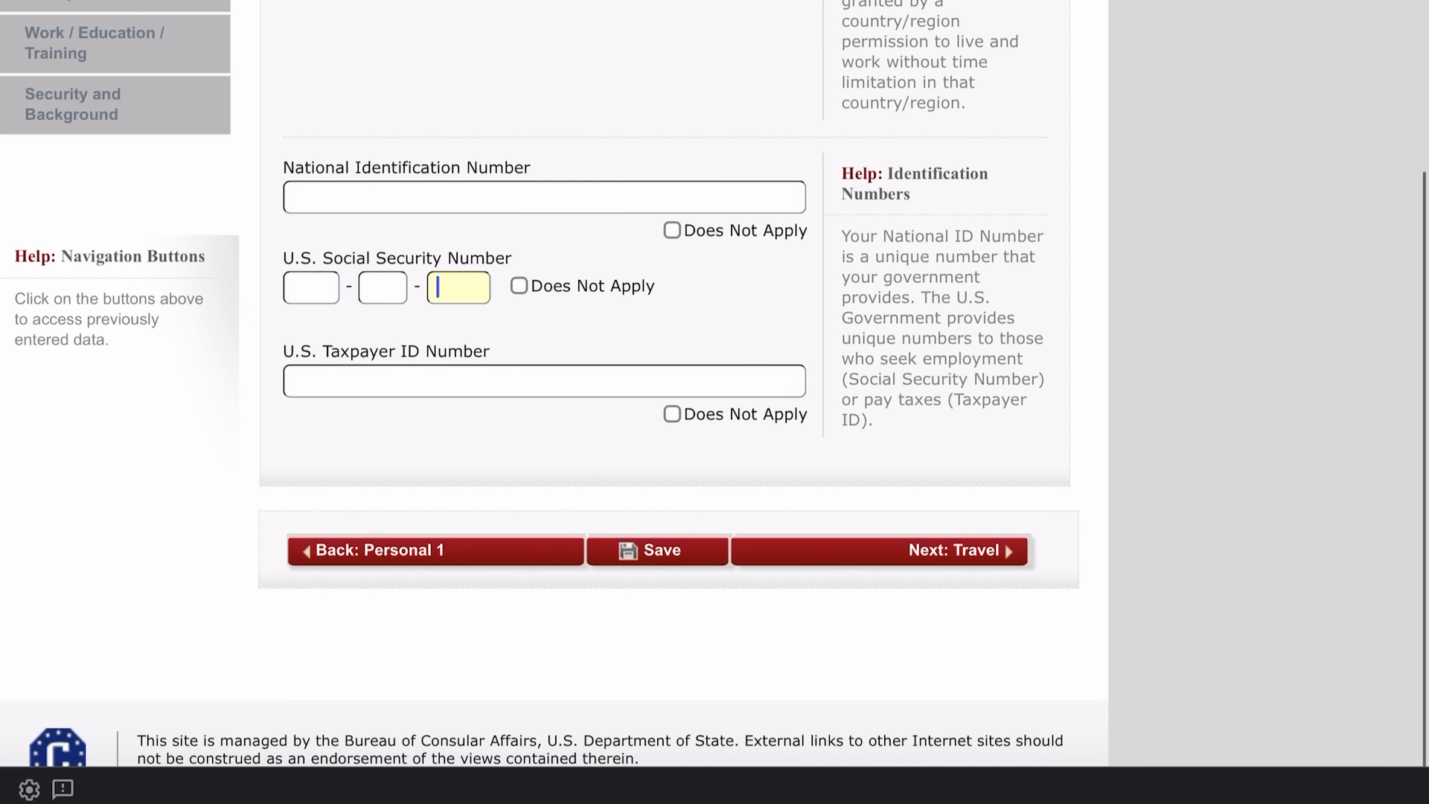
{"action": "left_click", "coordinate": [672, 231]}
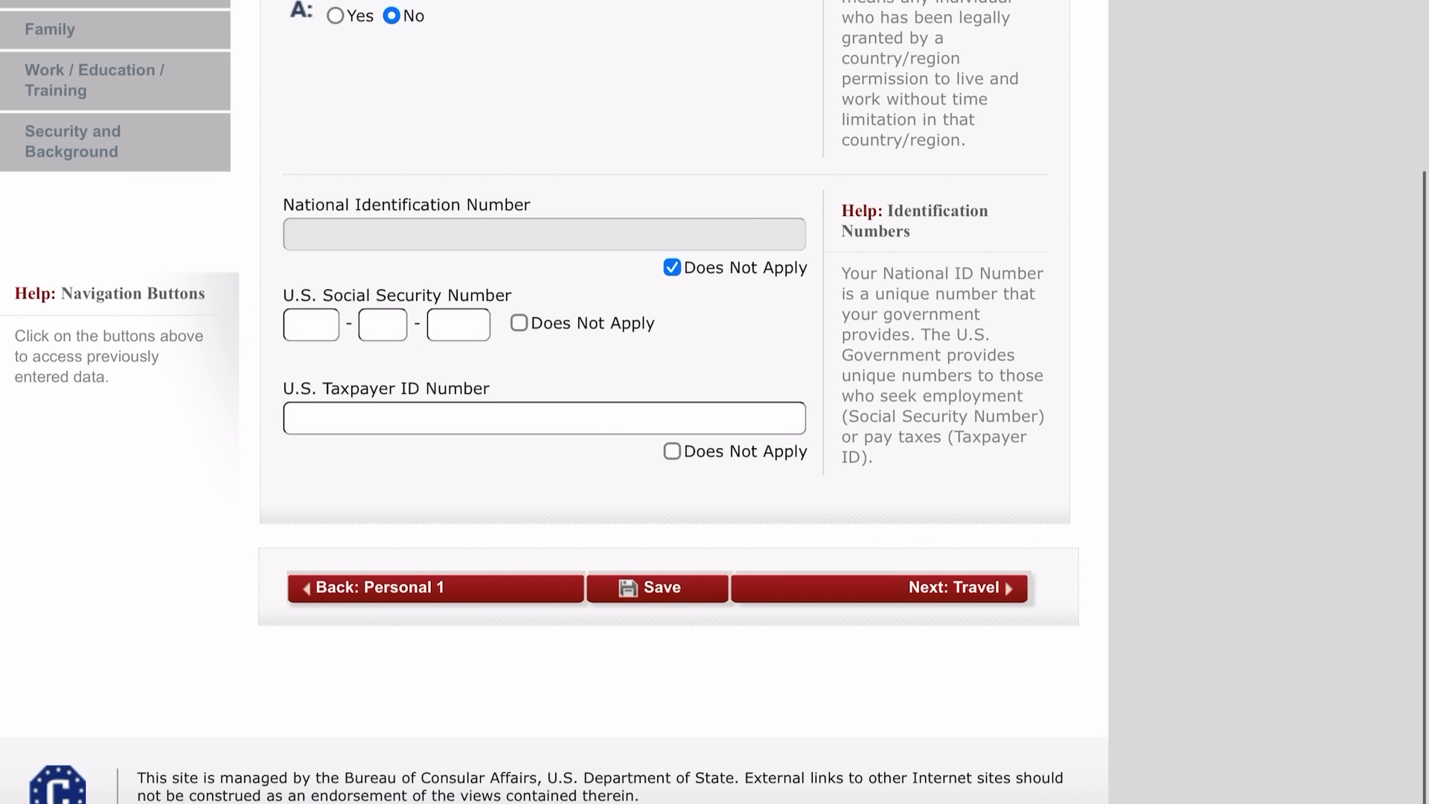
{"action": "left_click", "coordinate": [519, 323]}
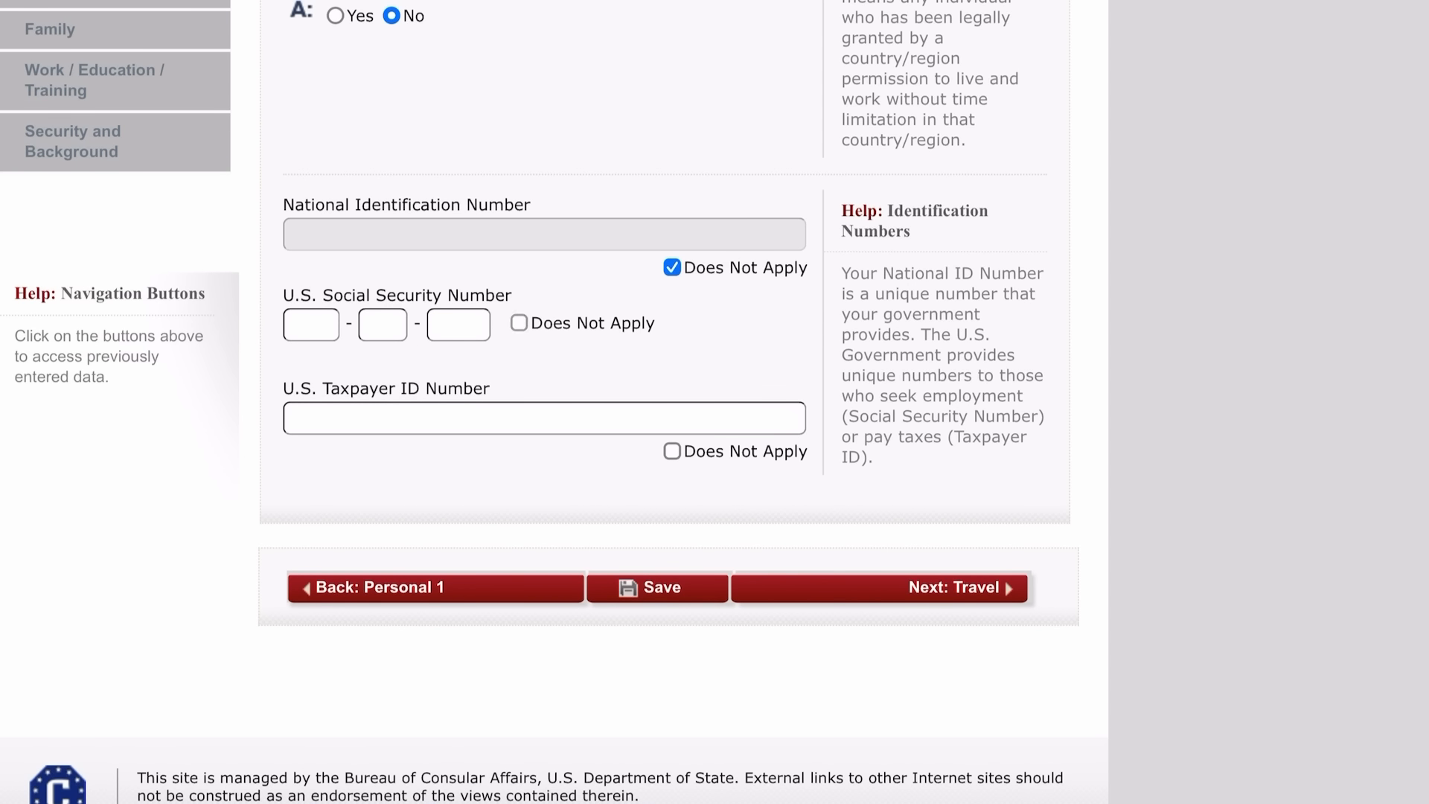
{"action": "left_click", "coordinate": [672, 451]}
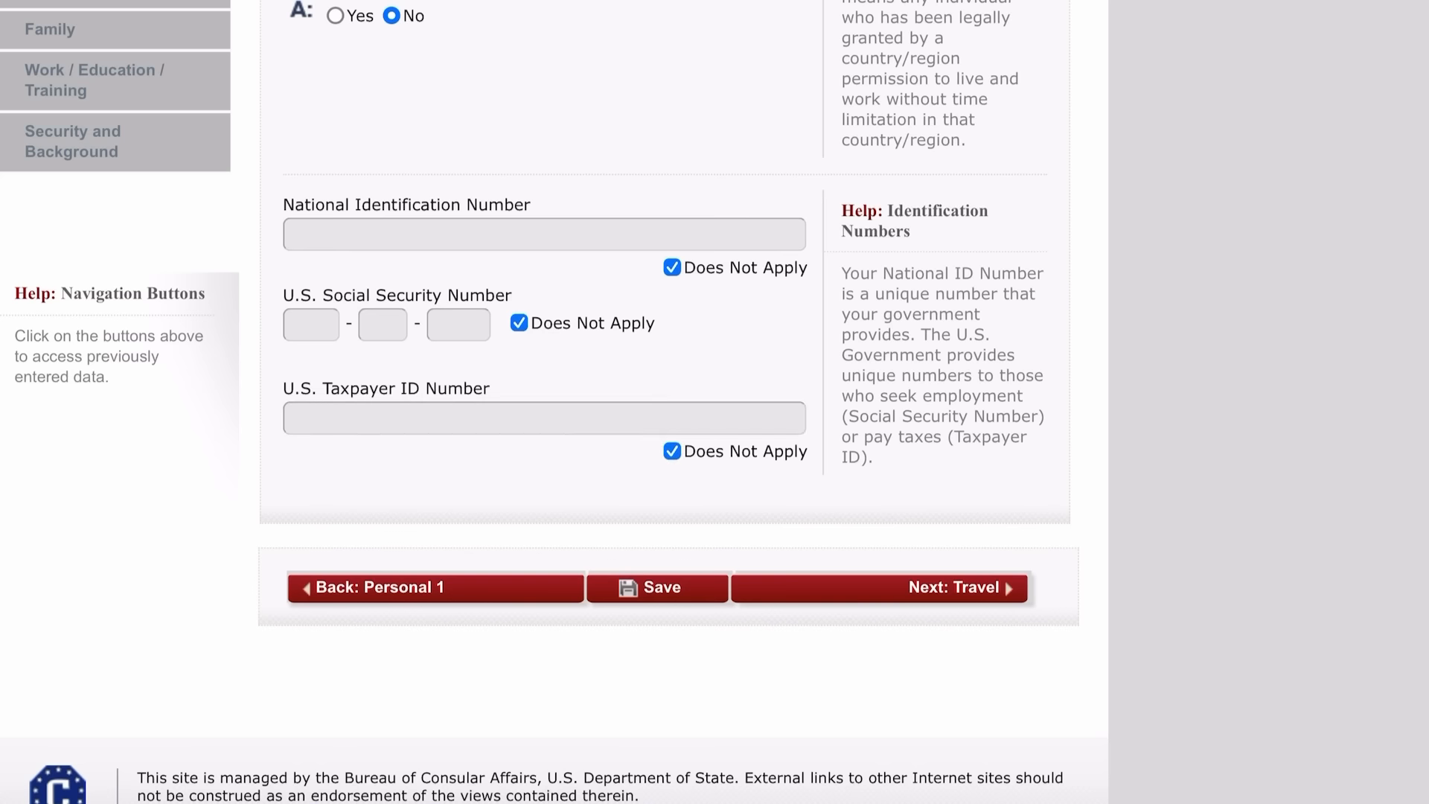
On the Travel page, set purpose to ACADEMIC OR LANGUAGE STUDENT (F), specified as STUDENT (F1).
{"action": "scroll", "coordinate": [669, 402], "scroll_direction": "down", "scroll_amount": 1}
{"action": "left_click", "coordinate": [955, 494]}
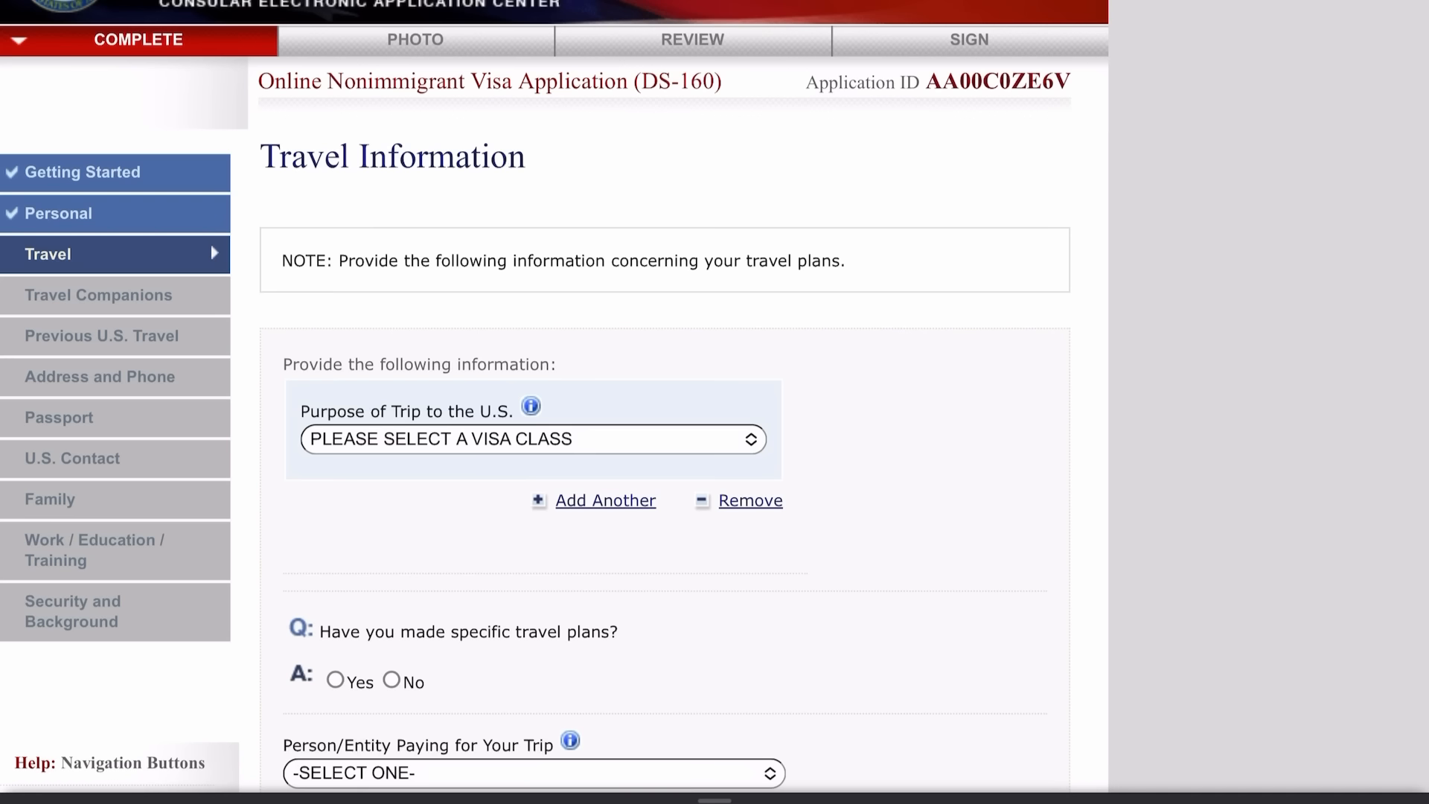
{"action": "scroll", "coordinate": [554, 402], "scroll_direction": "down", "scroll_amount": 2}
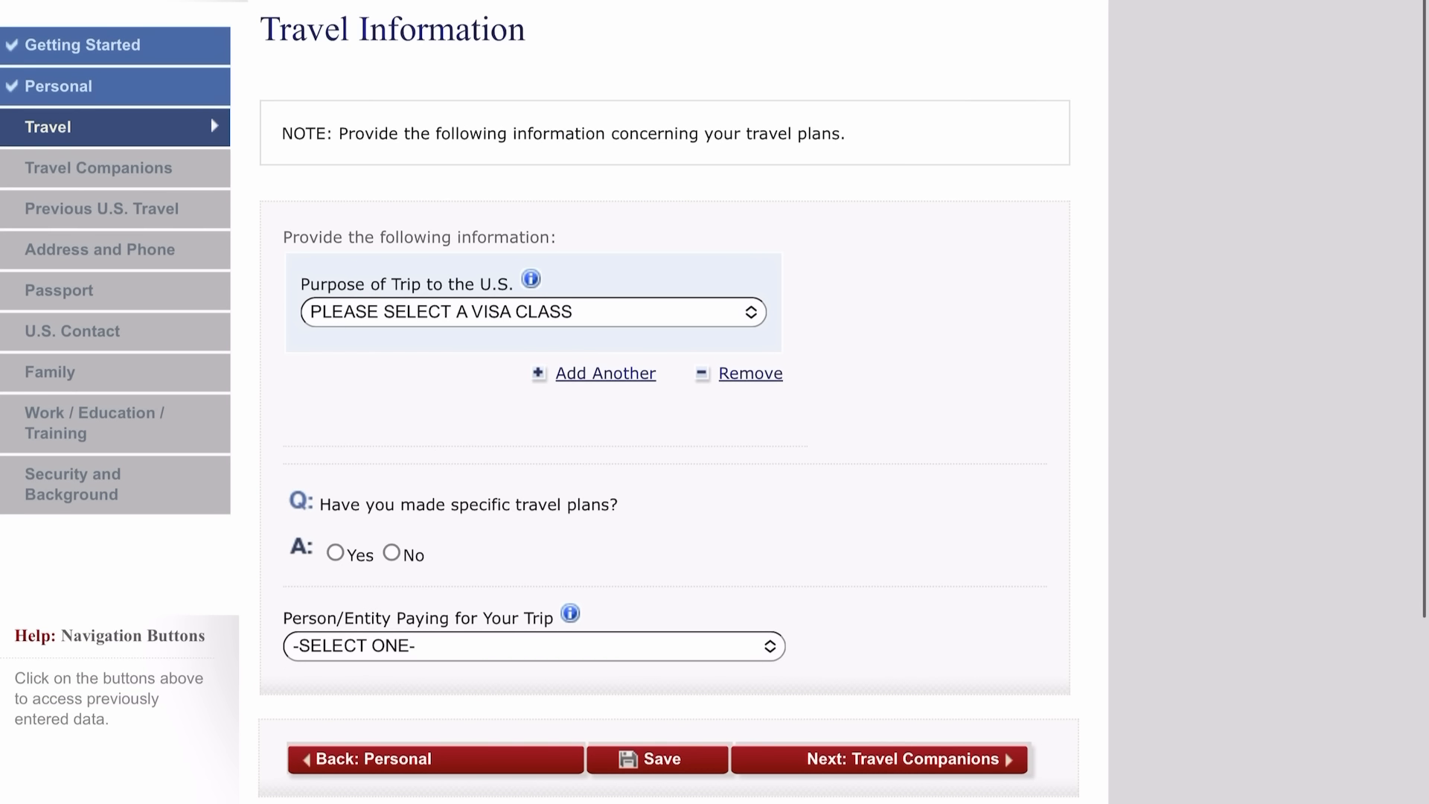
{"action": "left_click", "coordinate": [447, 312]}
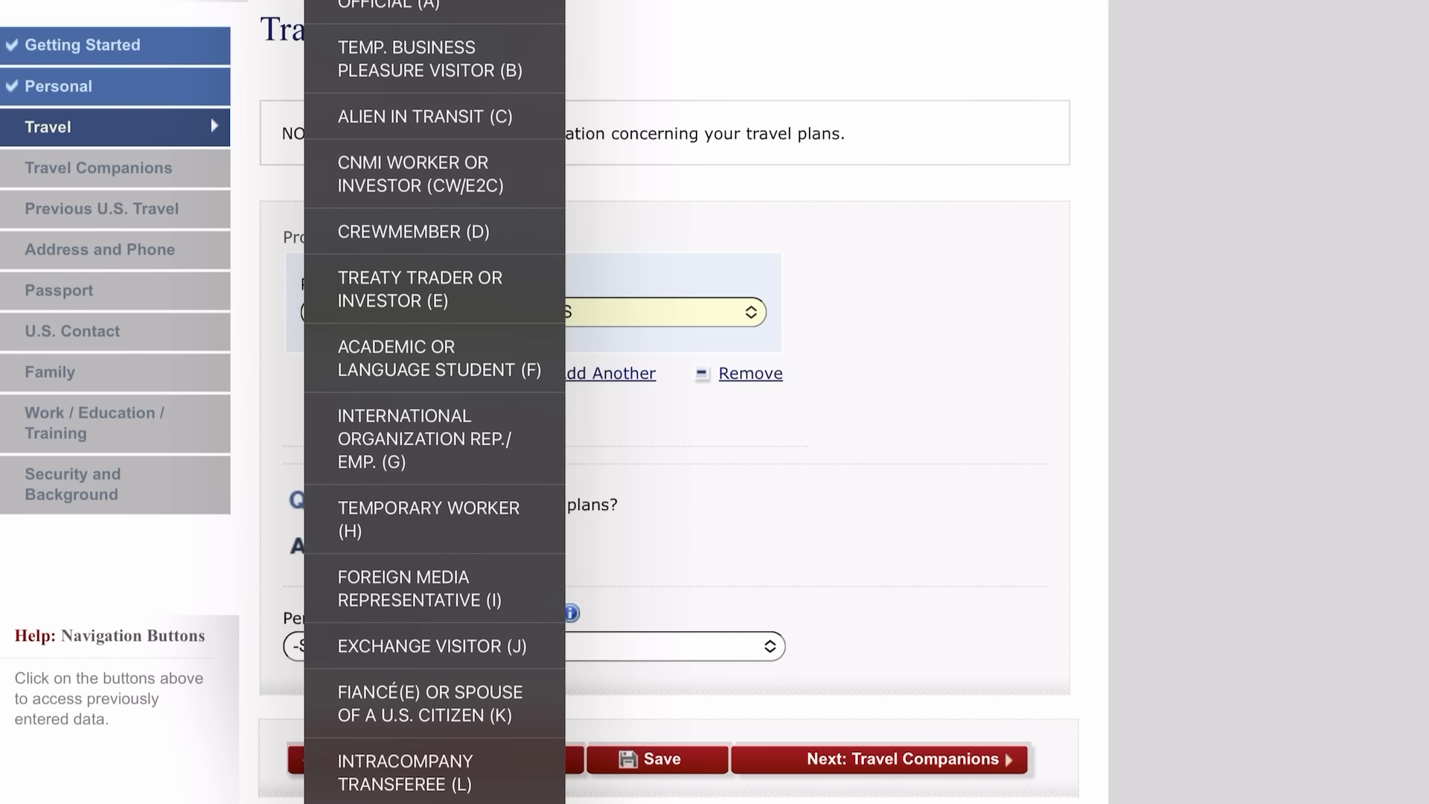
{"action": "left_click", "coordinate": [439, 358]}
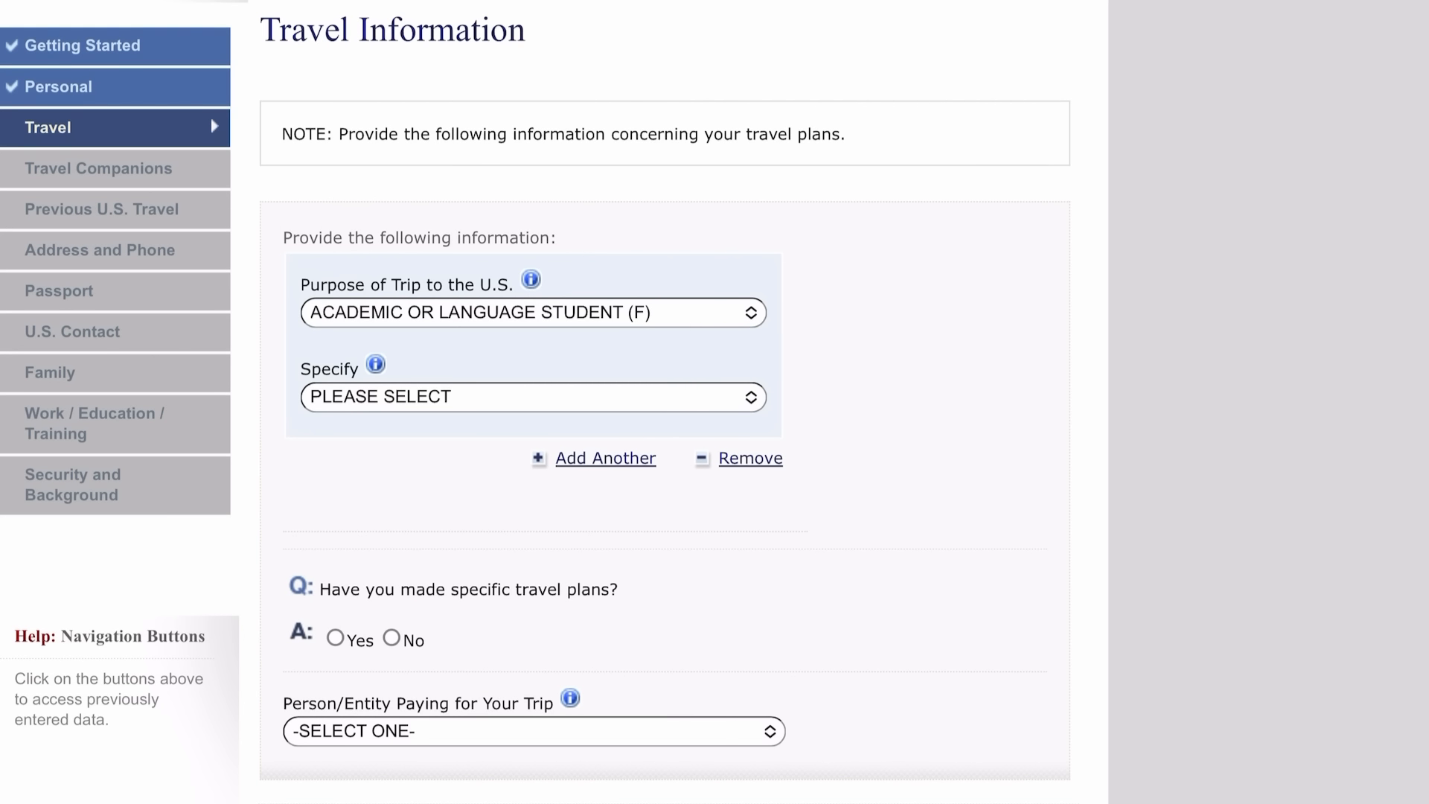
{"action": "left_click", "coordinate": [521, 397]}
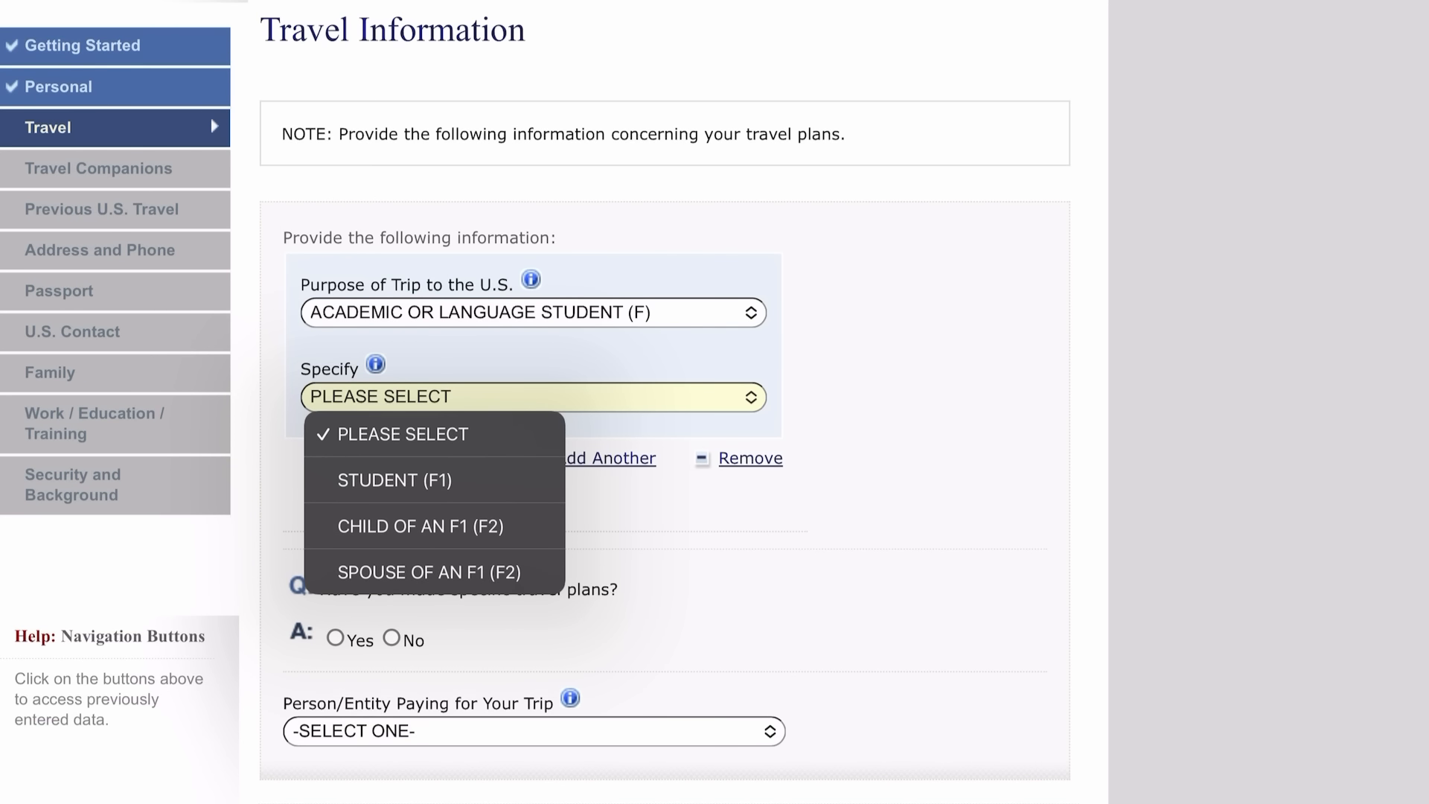
{"action": "left_click", "coordinate": [395, 480]}
{"action": "scroll", "coordinate": [665, 402], "scroll_direction": "down", "scroll_amount": 5}
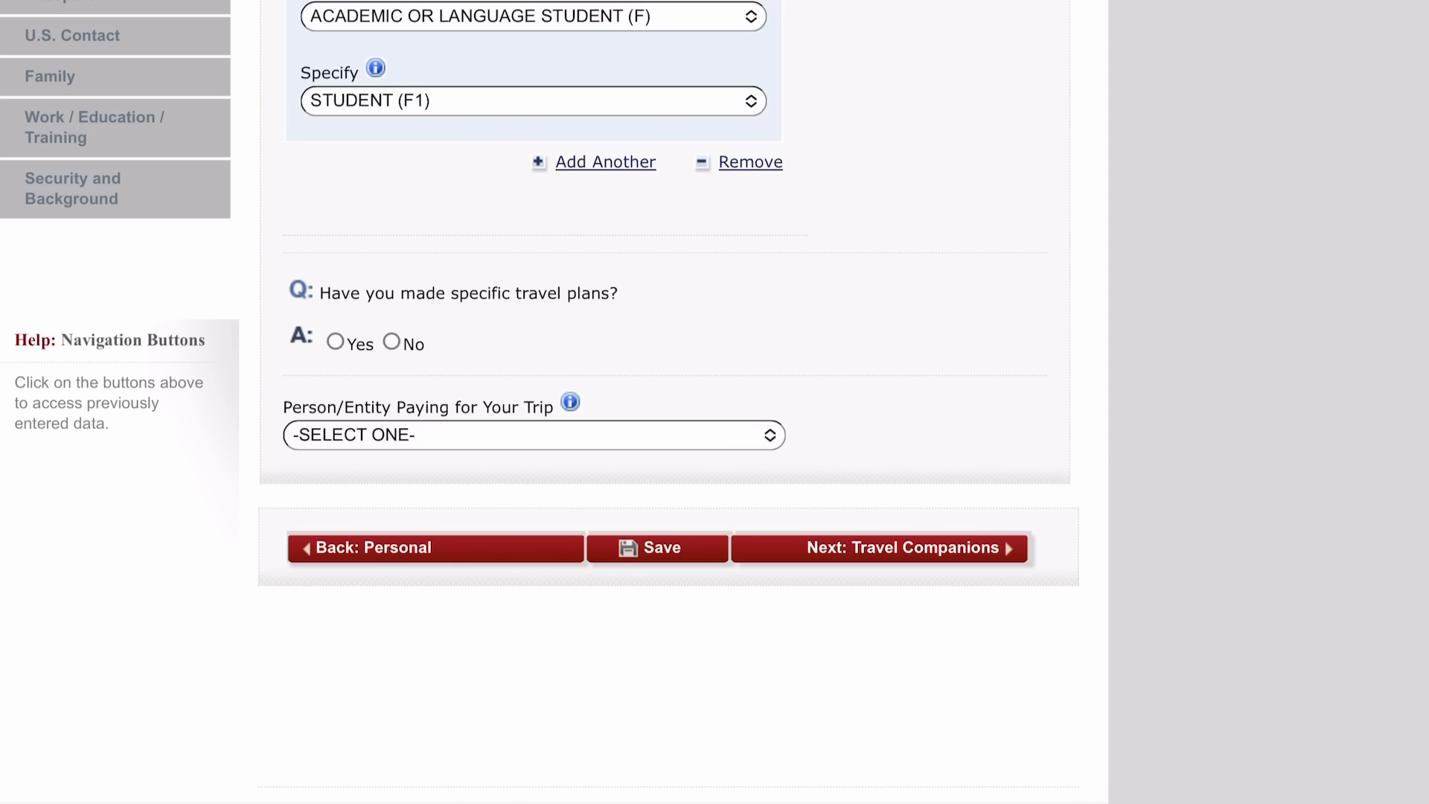
Answer No to specific travel plans and set the arrival date to 30 MAY 2023.
{"action": "left_click", "coordinate": [392, 342]}
{"action": "scroll", "coordinate": [669, 402], "scroll_direction": "down", "scroll_amount": 2}
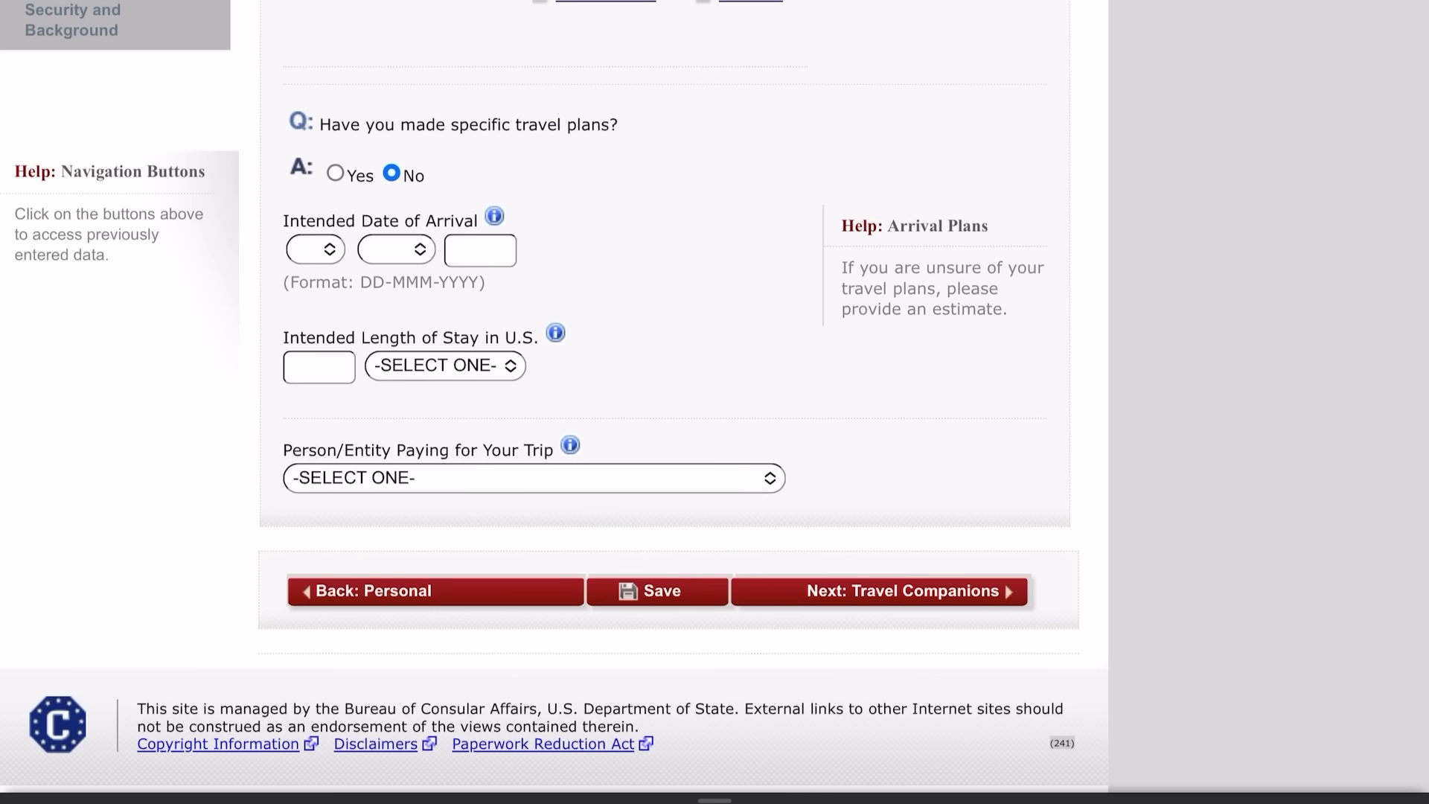
{"action": "left_click", "coordinate": [316, 249]}
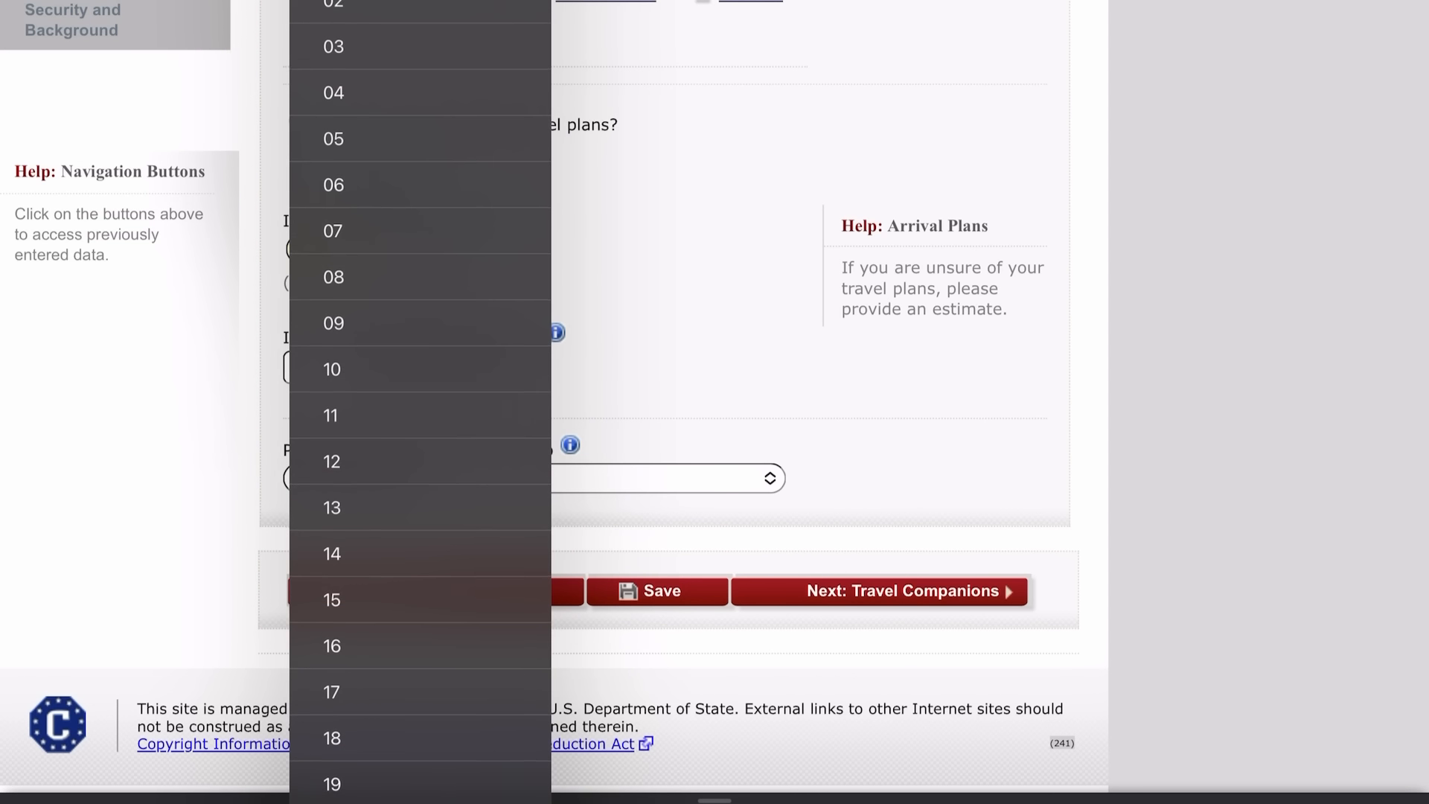
{"action": "scroll", "coordinate": [420, 462], "scroll_direction": "down", "scroll_amount": 7}
{"action": "left_click", "coordinate": [333, 737]}
{"action": "left_click", "coordinate": [396, 250]}
{"action": "left_click", "coordinate": [411, 498]}
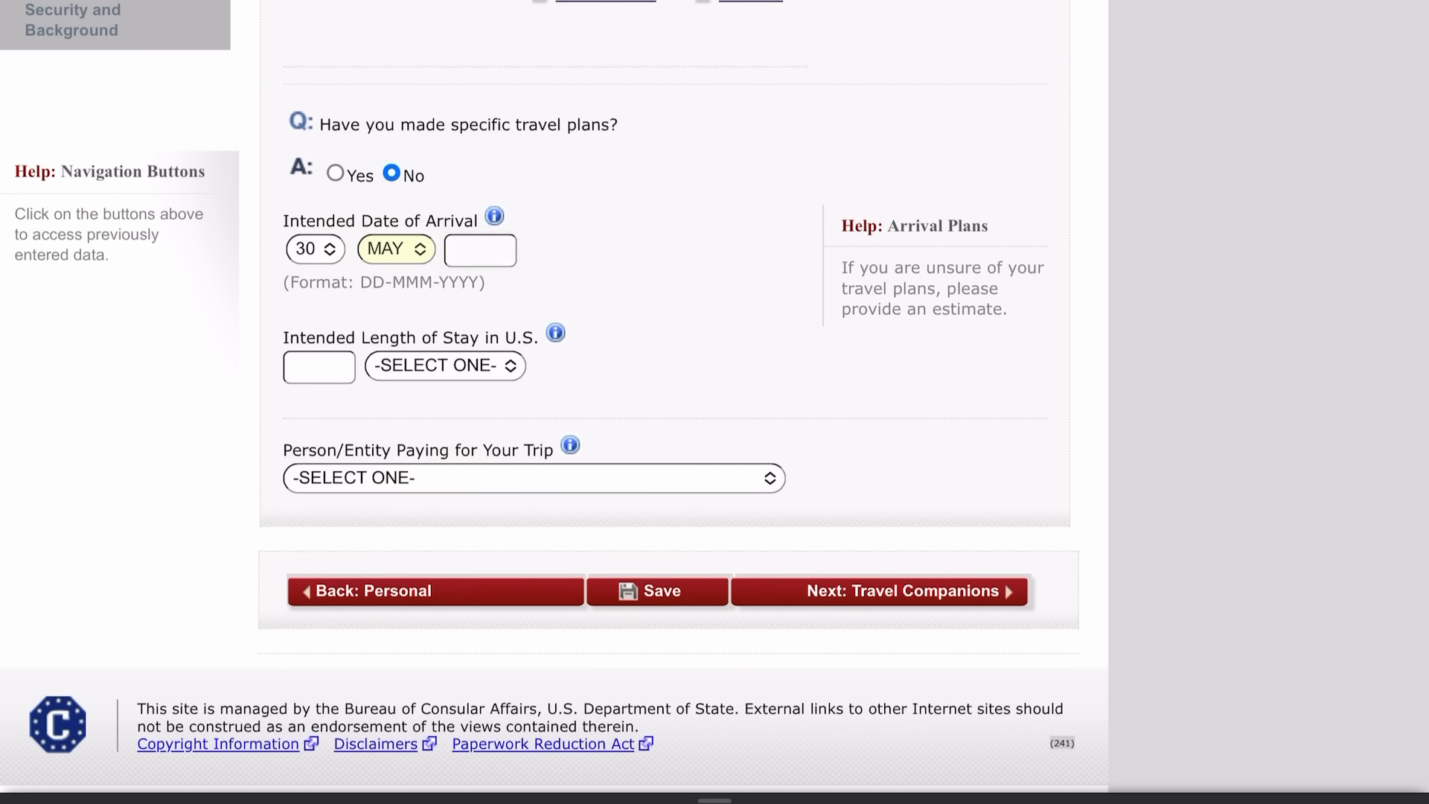
{"action": "left_click", "coordinate": [480, 250]}
{"action": "type", "text": "2023"}
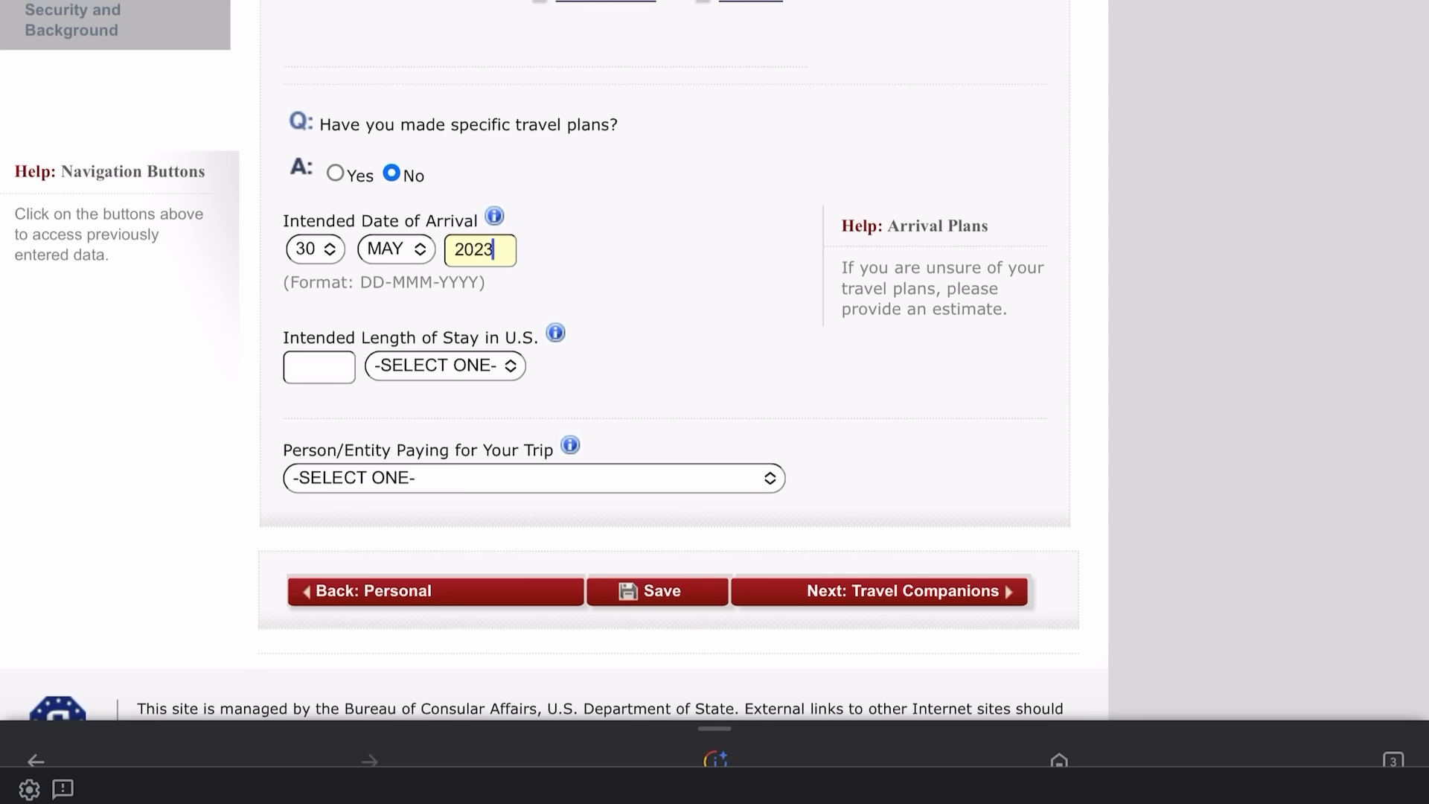
Set the intended length of stay to 2 Year(s).
{"action": "left_click", "coordinate": [319, 367]}
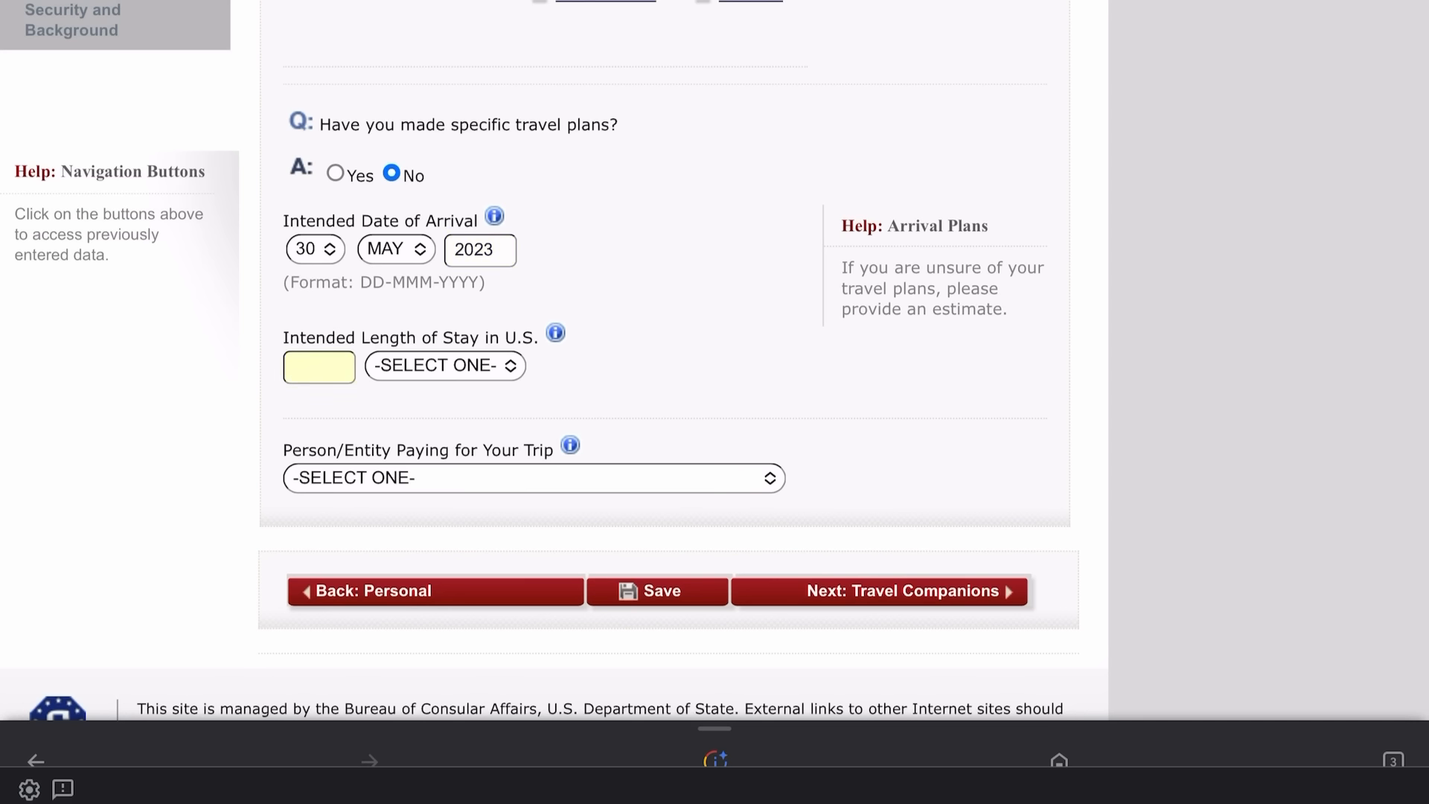
{"action": "type", "text": "2"}
{"action": "left_click", "coordinate": [445, 366]}
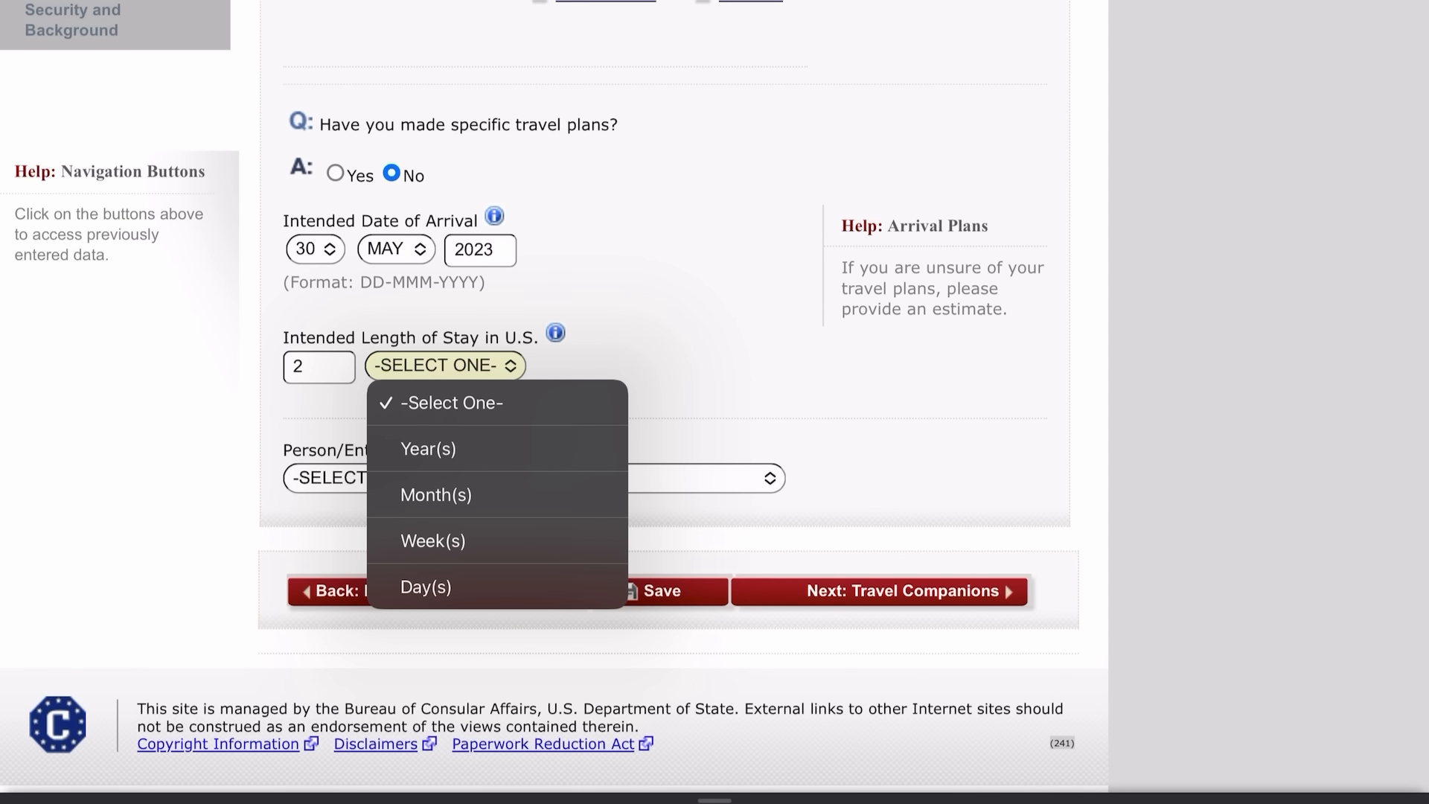
{"action": "left_click", "coordinate": [428, 448]}
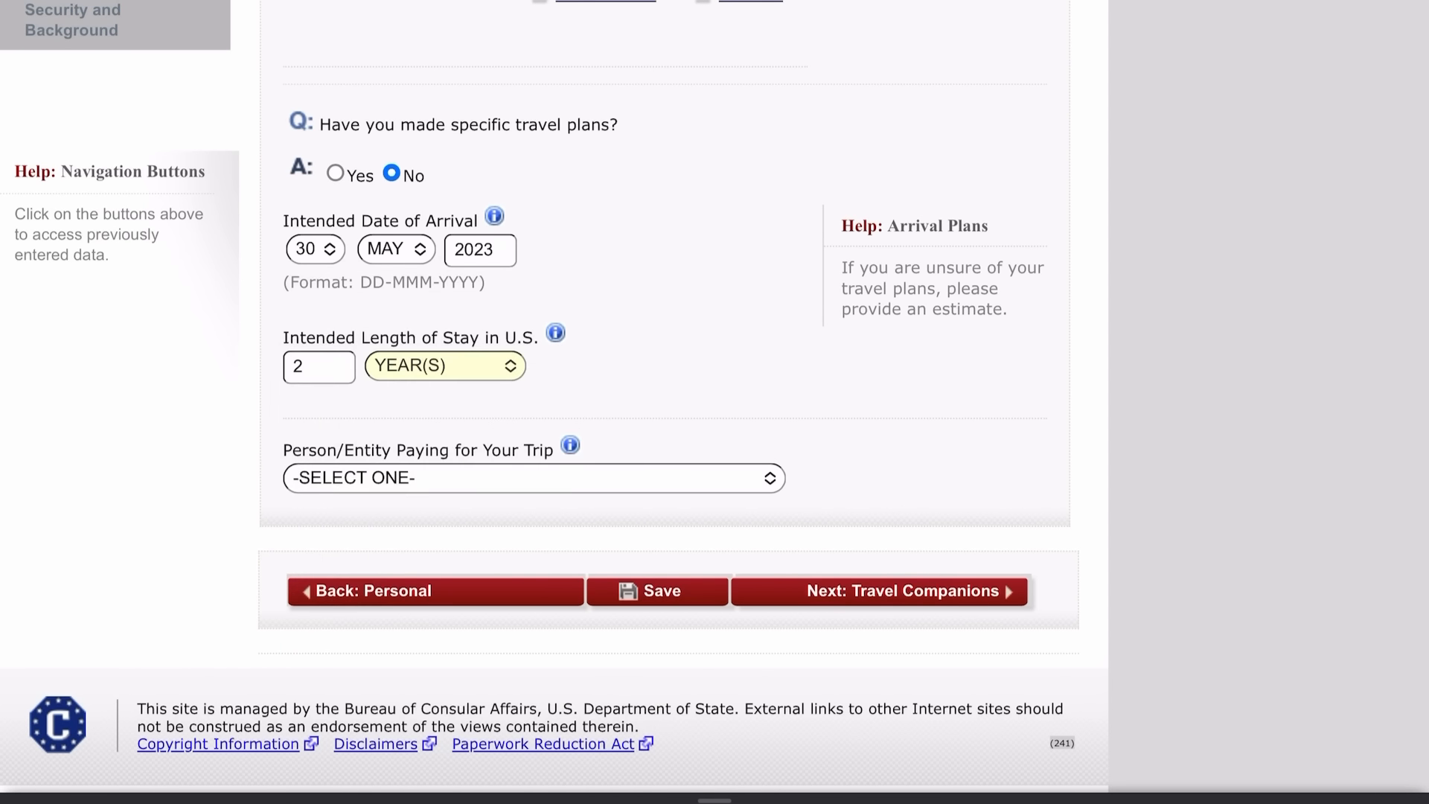
{"action": "scroll", "coordinate": [670, 447], "scroll_direction": "down", "scroll_amount": 3}
Begin typing the U.S. stay street address into Street Address (Line 1).
{"action": "scroll", "coordinate": [670, 446], "scroll_direction": "down", "scroll_amount": 3}
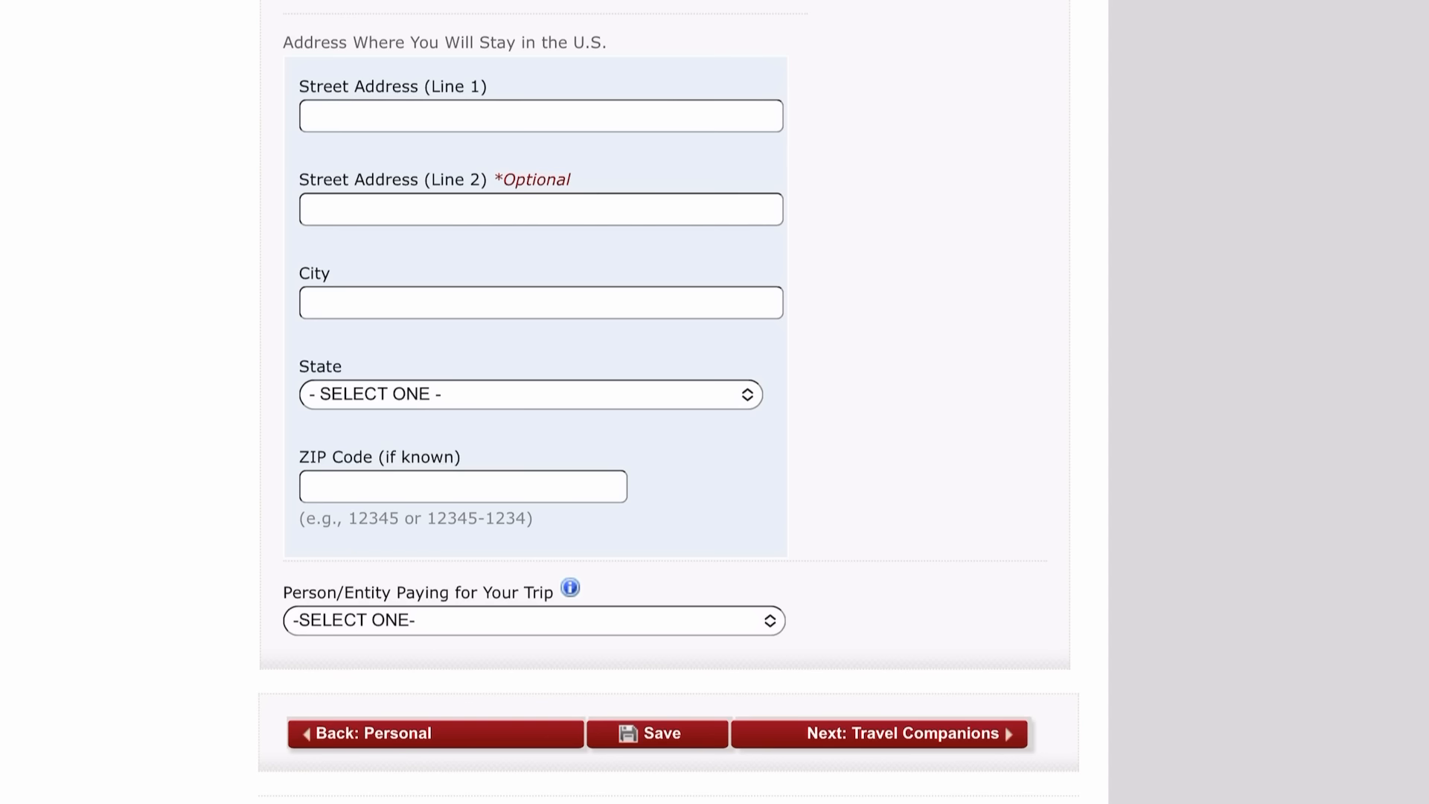
{"action": "left_click", "coordinate": [541, 116]}
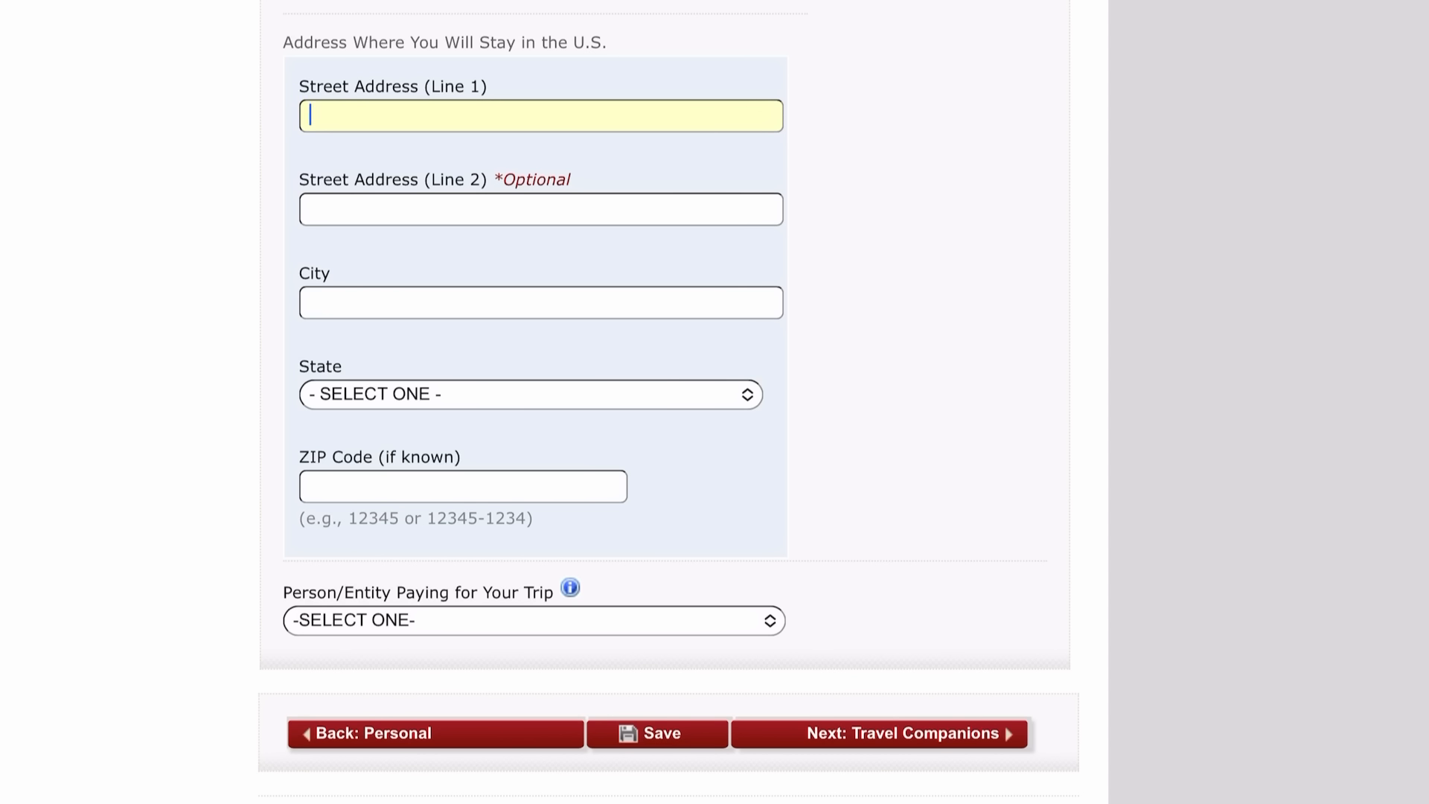
{"action": "type", "text": "FALCON LANDIN"}
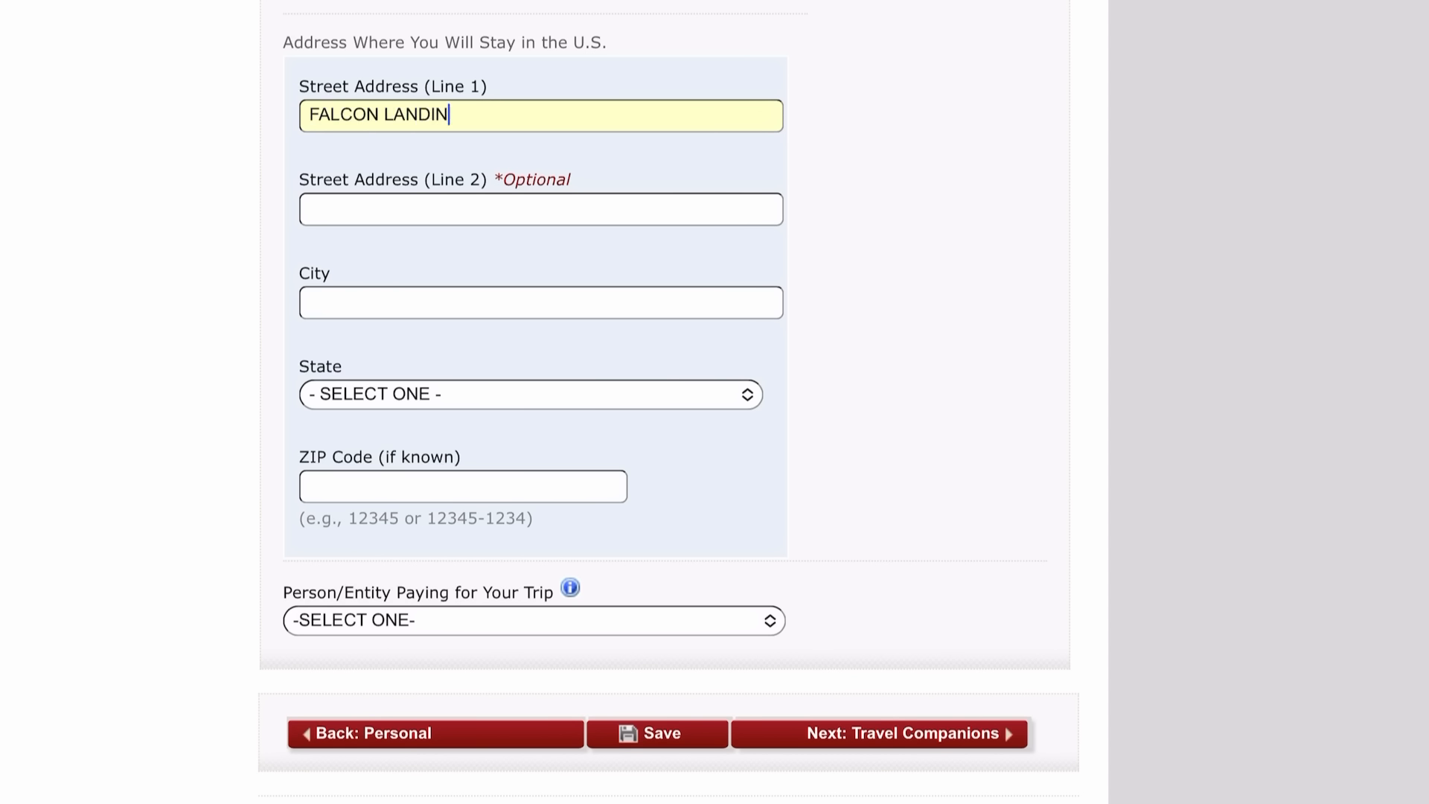
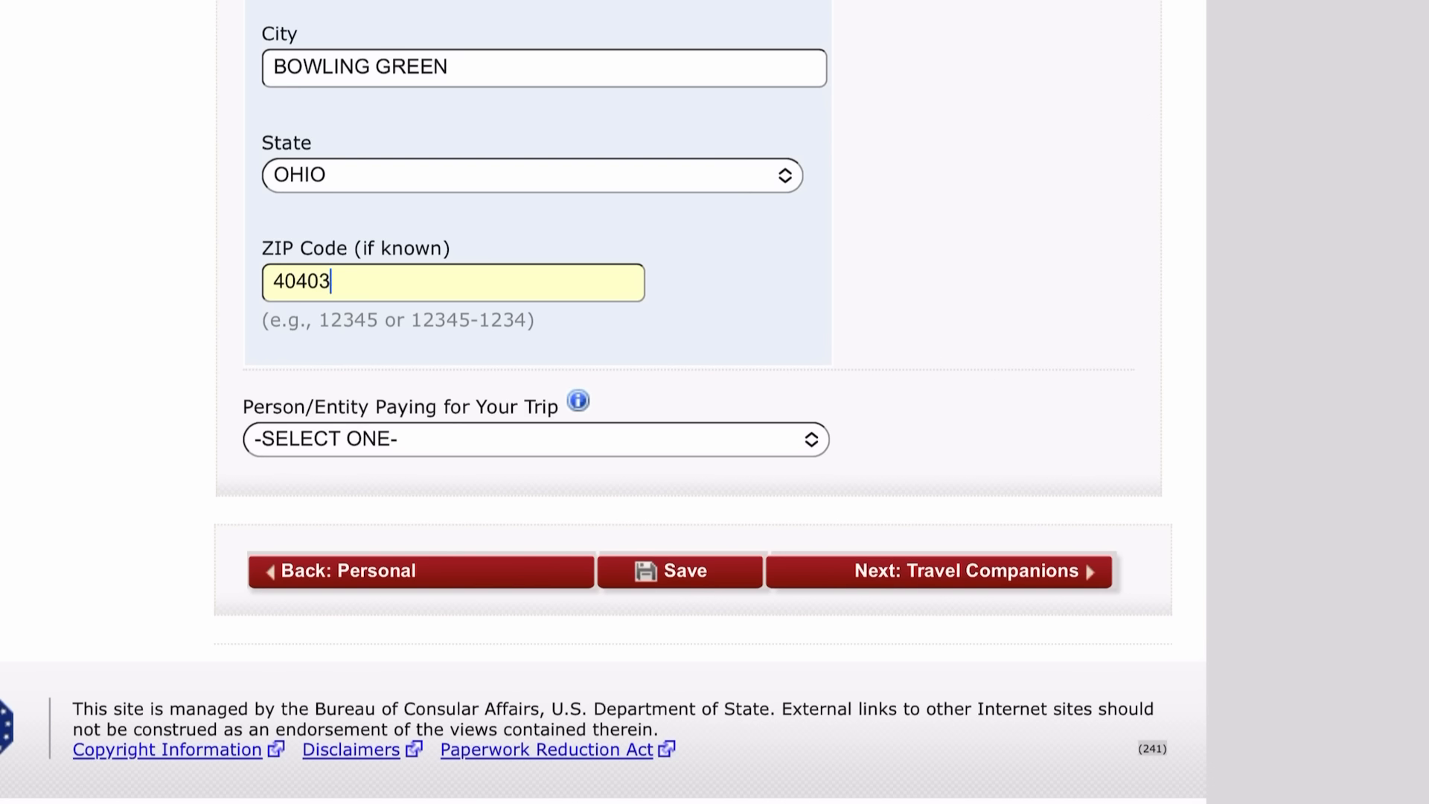
Set the person or entity paying for the trip to Self.
{"action": "left_click", "coordinate": [536, 439]}
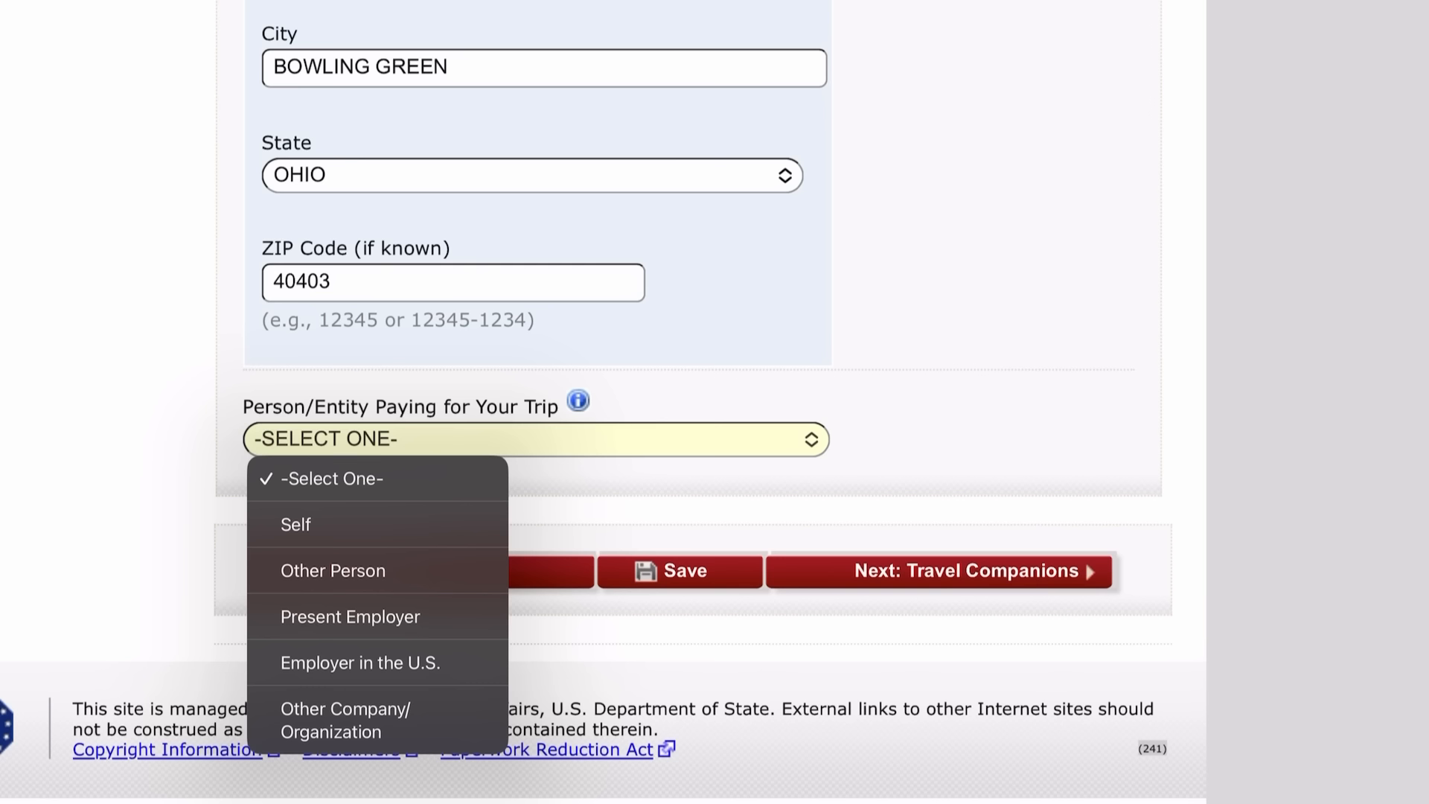
{"action": "left_click", "coordinate": [296, 524]}
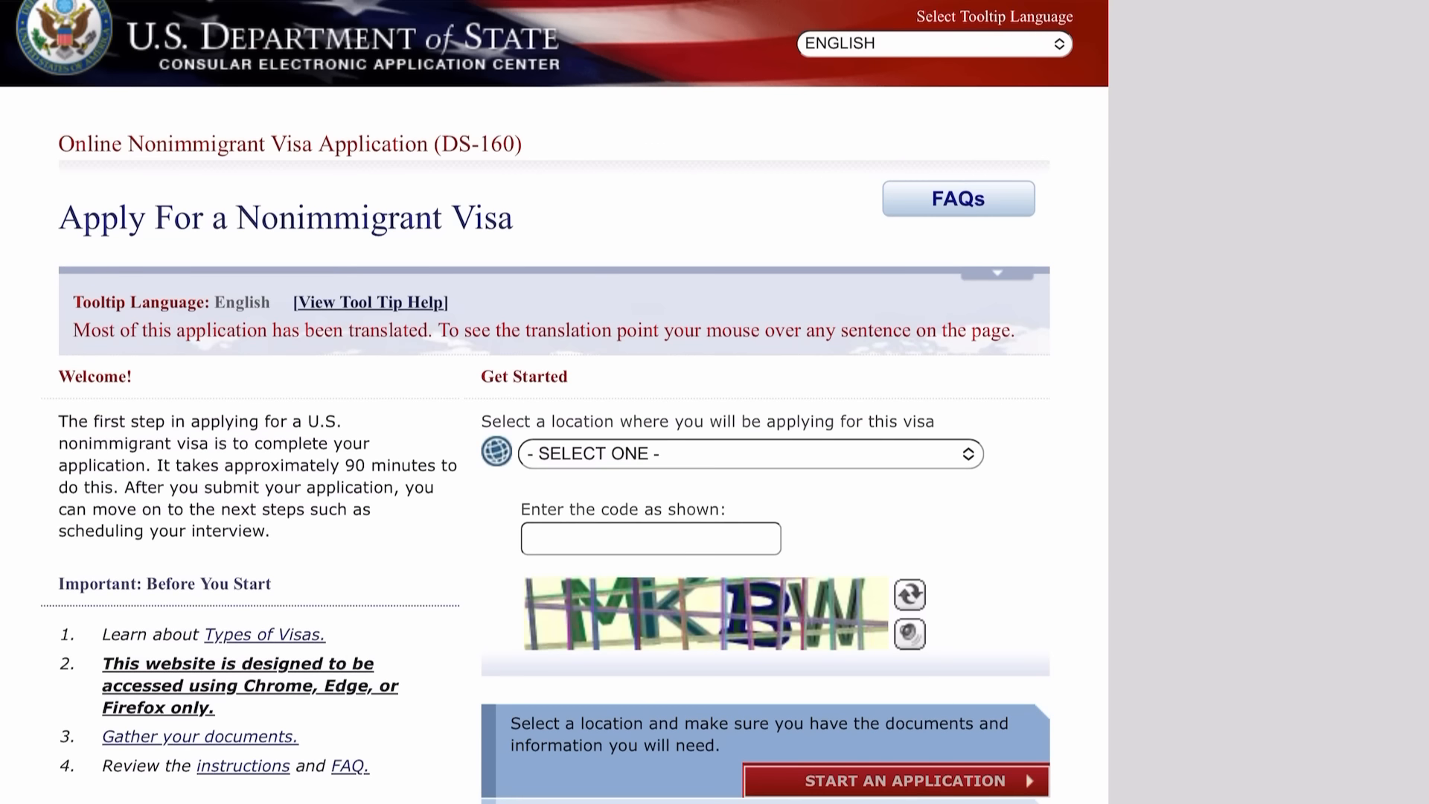
Choose NIGERIA, ABUJA as the application location.
{"action": "scroll", "coordinate": [555, 446], "scroll_direction": "down", "scroll_amount": 3}
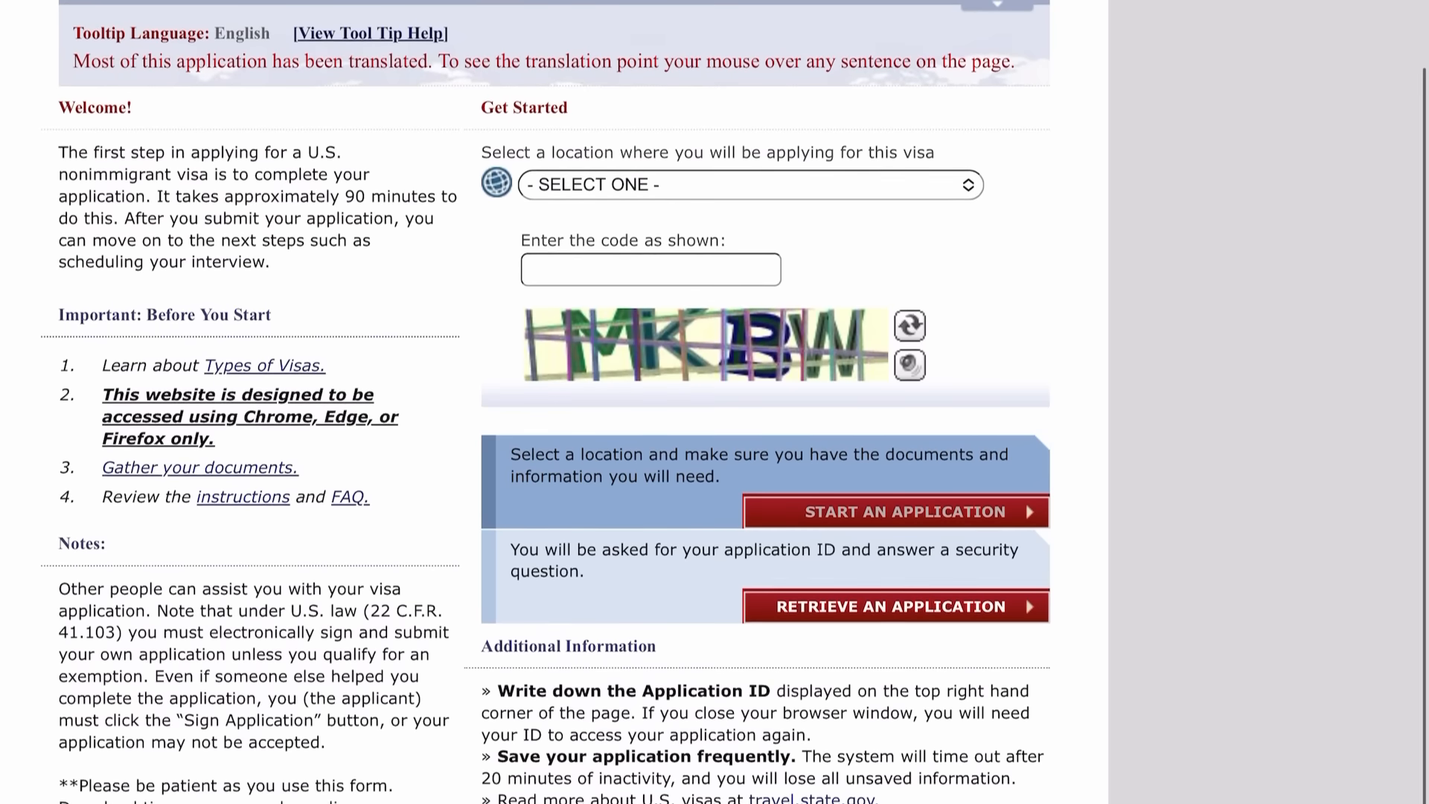
{"action": "scroll", "coordinate": [554, 446], "scroll_direction": "down", "scroll_amount": 1}
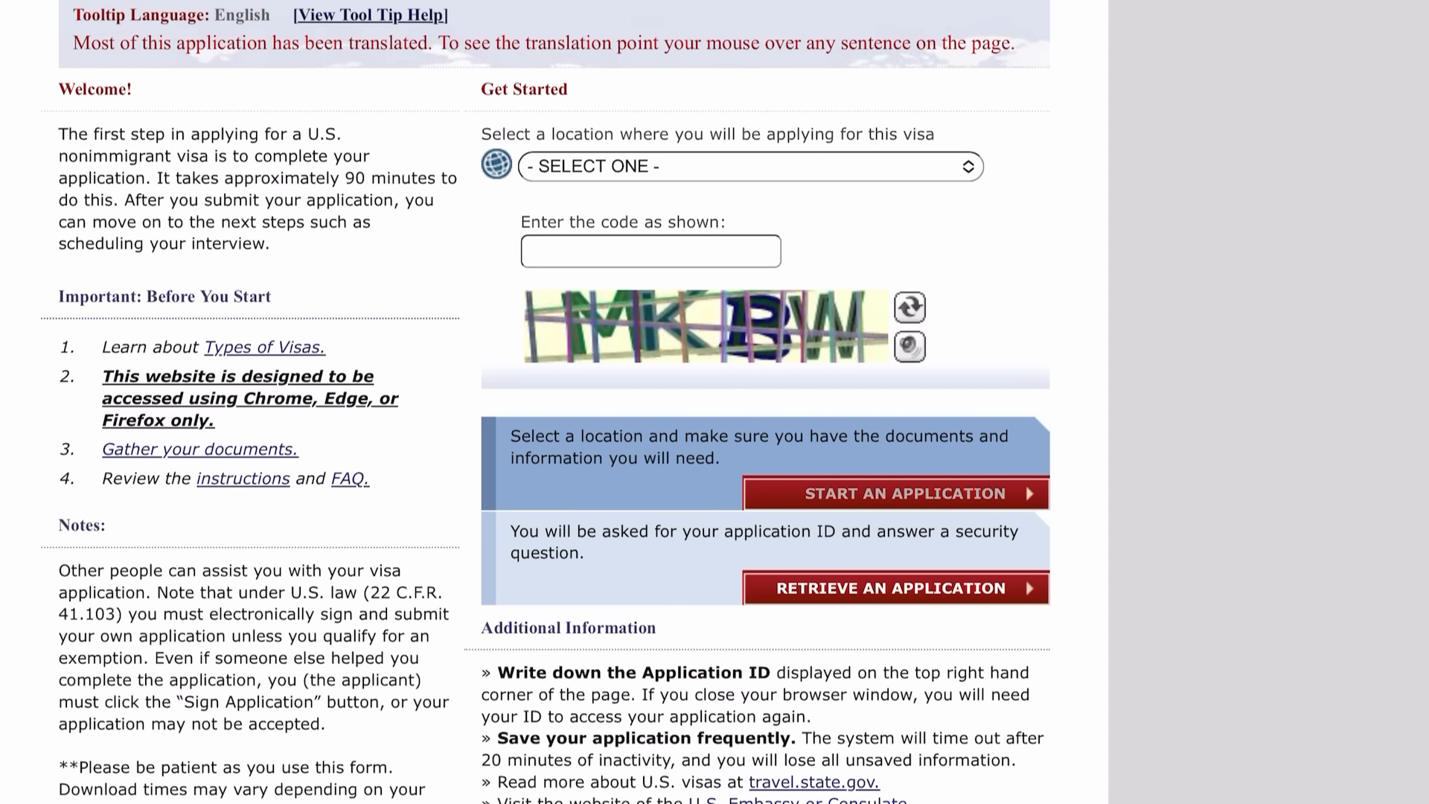
{"action": "left_click", "coordinate": [750, 166]}
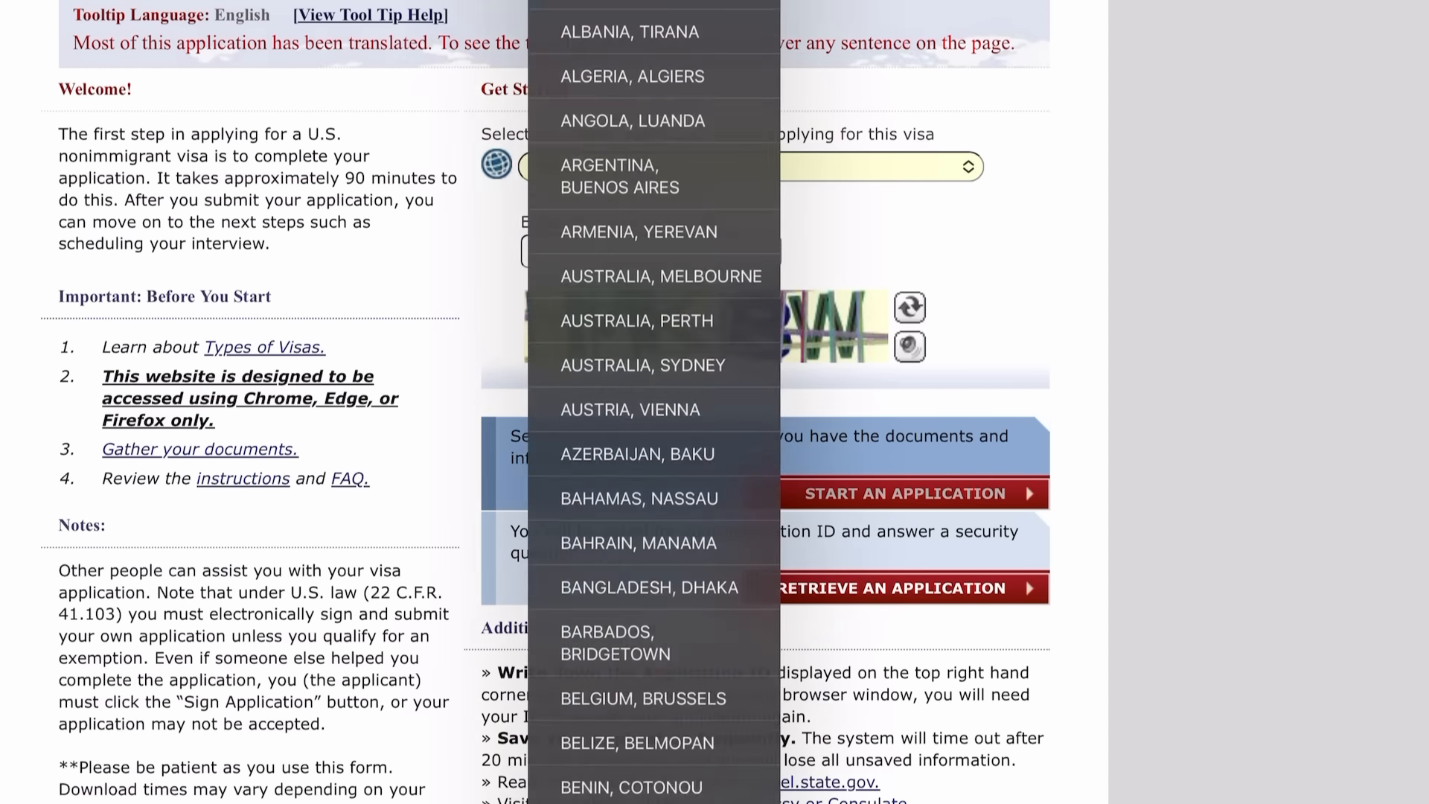
{"action": "scroll", "coordinate": [651, 447], "scroll_direction": "down", "scroll_amount": 8}
{"action": "scroll", "coordinate": [651, 402], "scroll_direction": "down", "scroll_amount": 15}
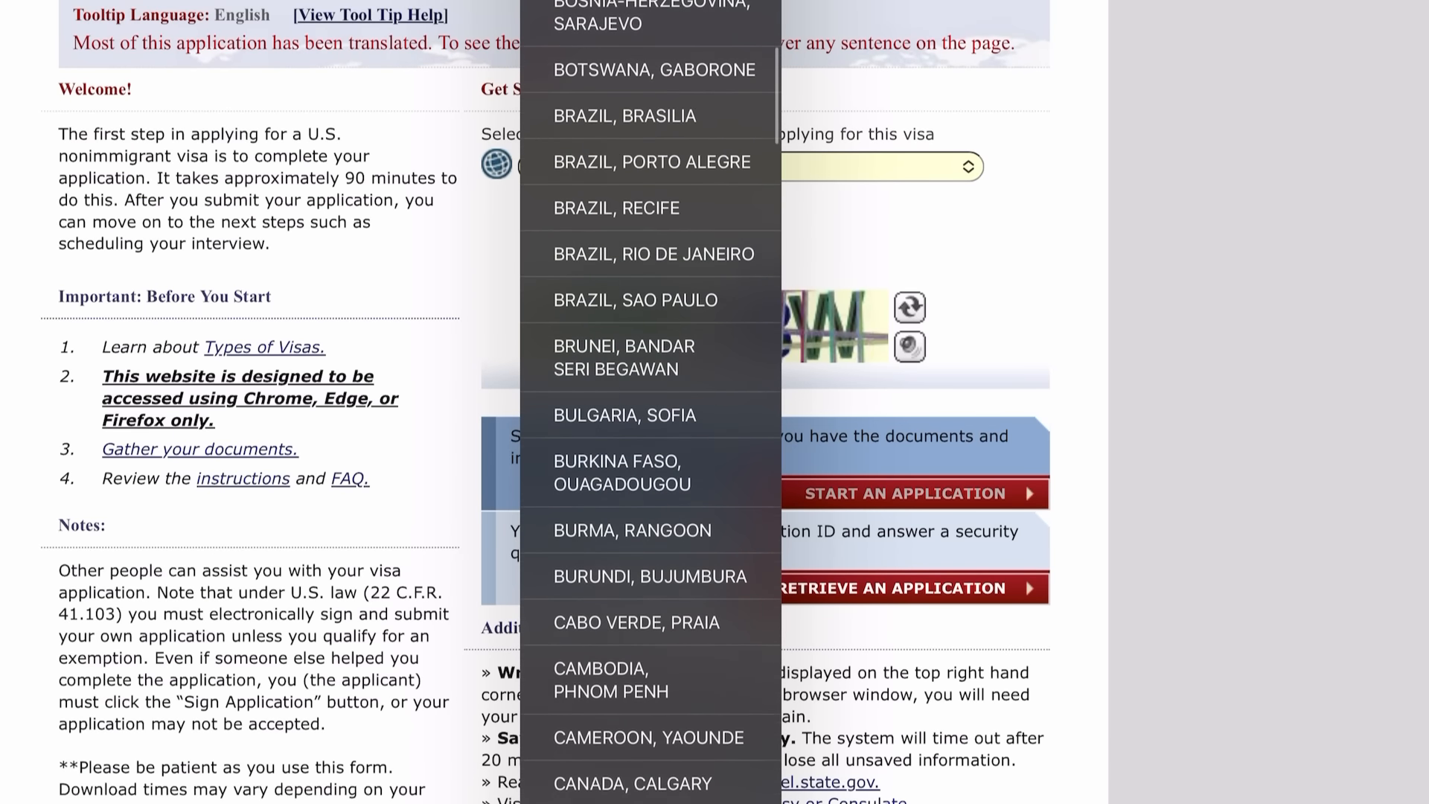
{"action": "scroll", "coordinate": [650, 402], "scroll_direction": "down", "scroll_amount": 20}
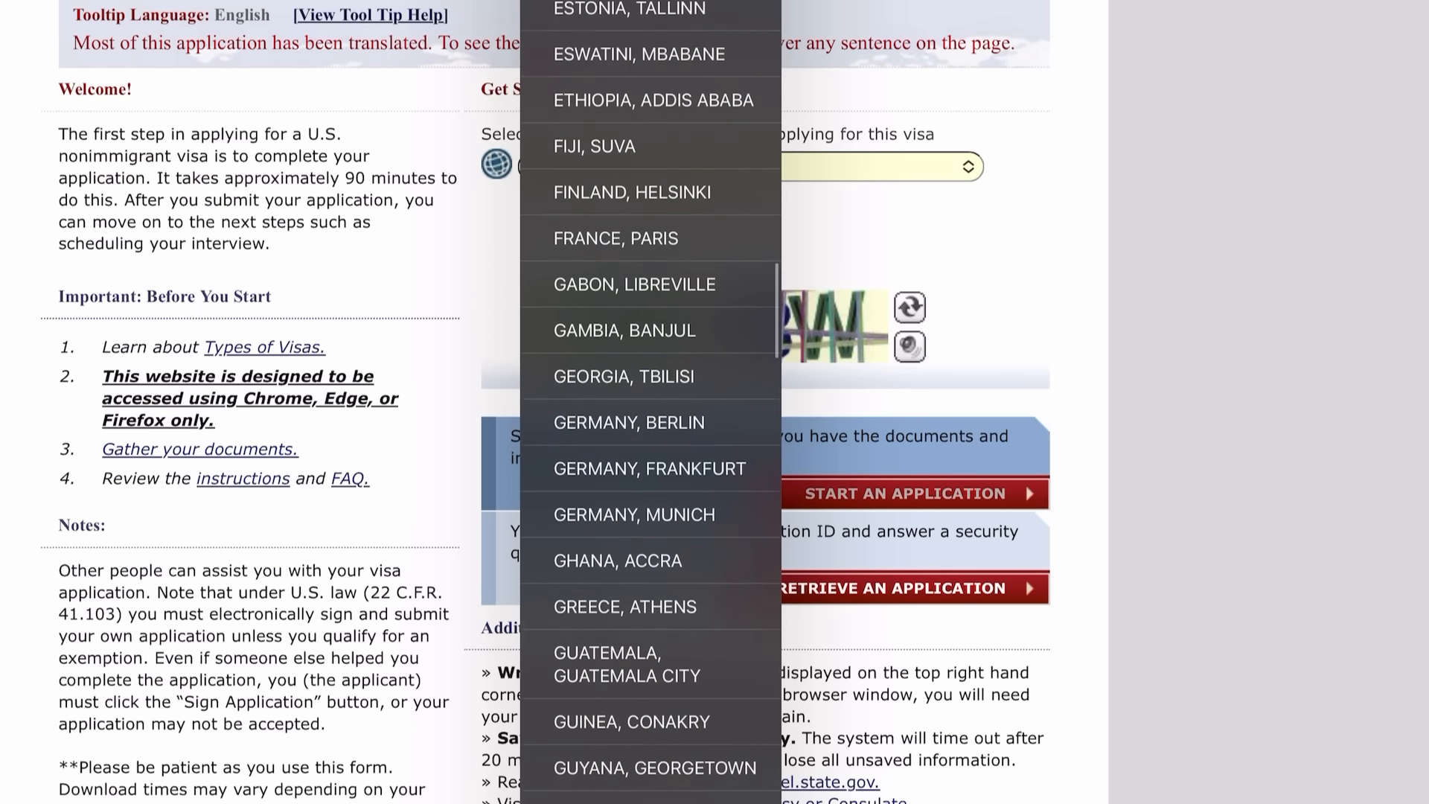
{"action": "scroll", "coordinate": [651, 402], "scroll_direction": "down", "scroll_amount": 20}
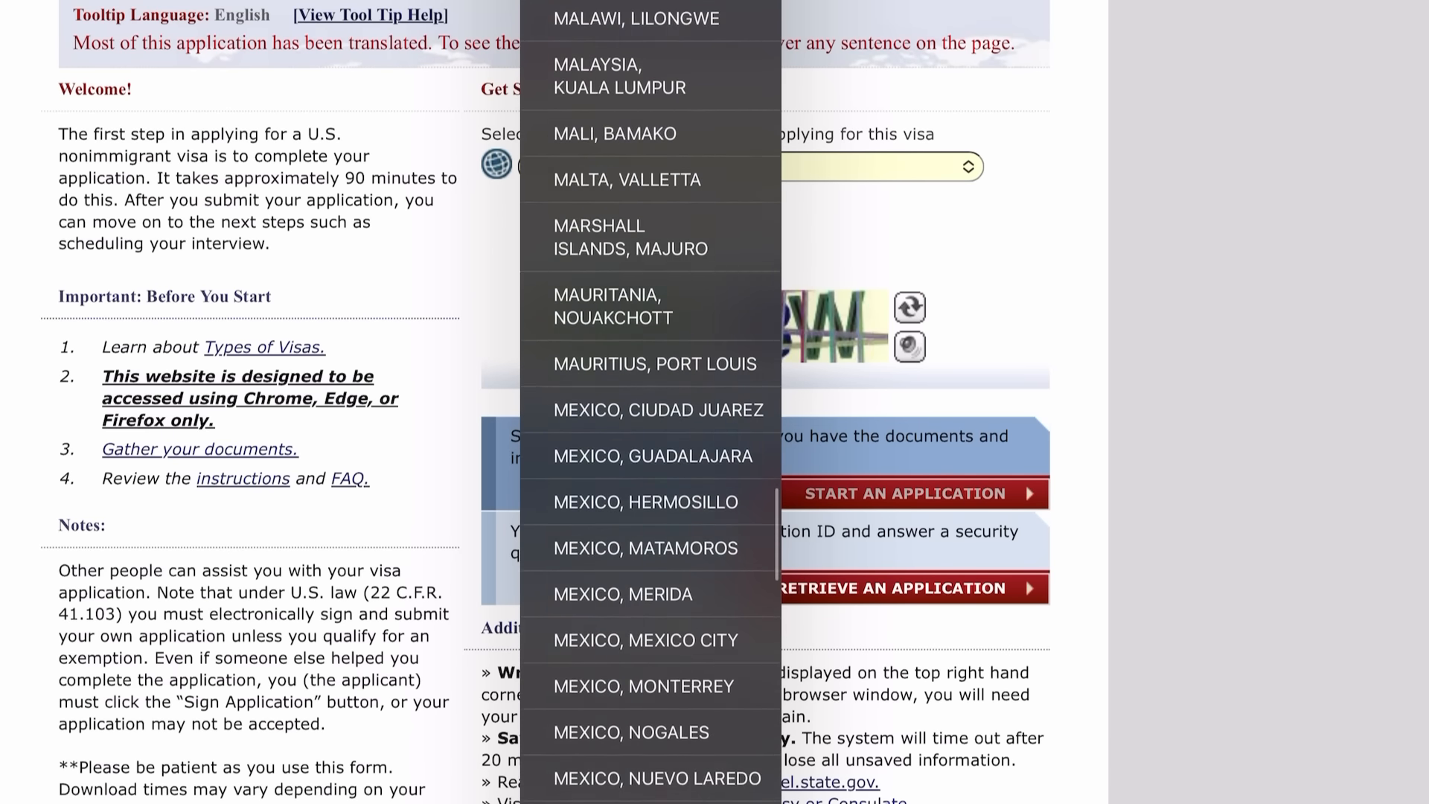
{"action": "scroll", "coordinate": [650, 402], "scroll_direction": "up", "scroll_amount": 10}
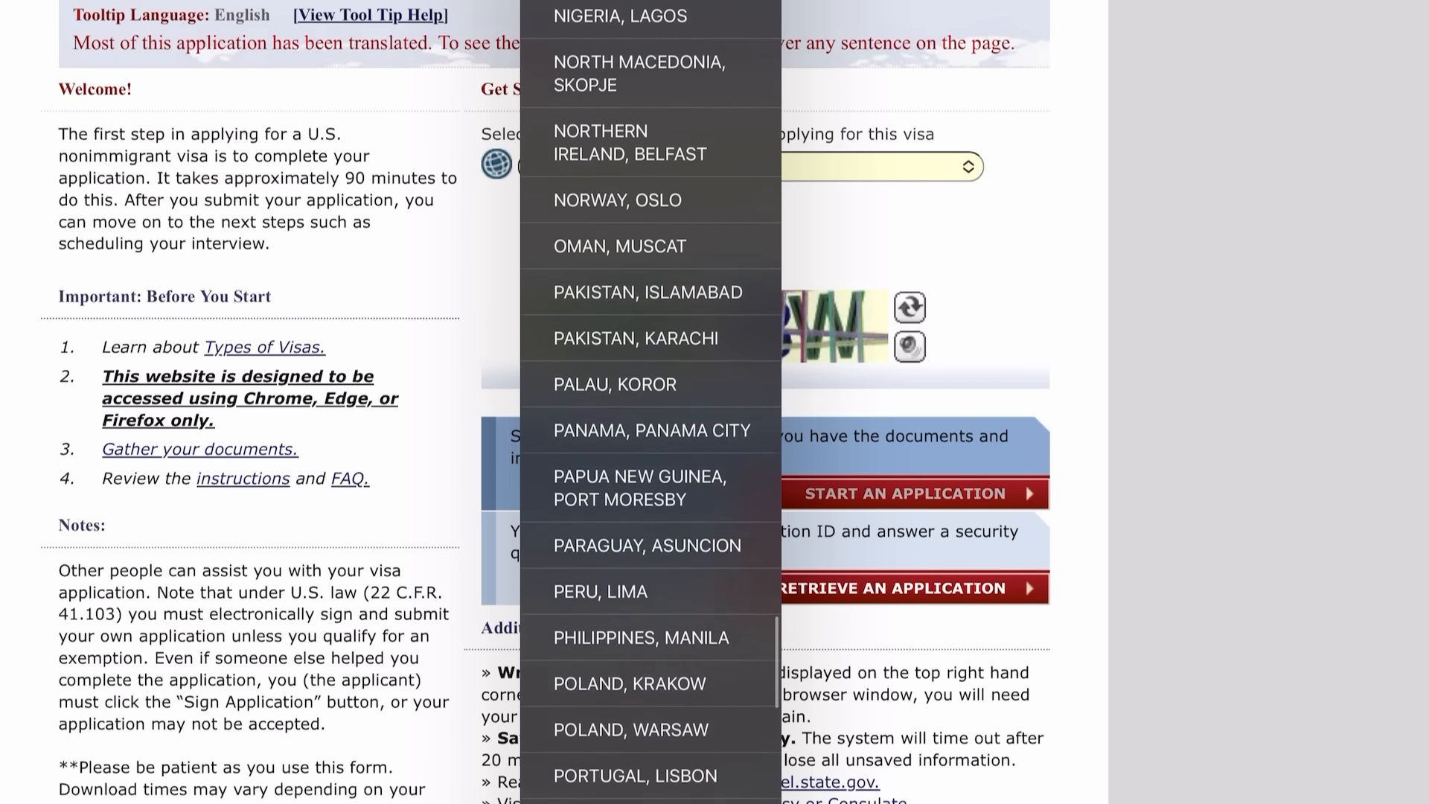
{"action": "left_click", "coordinate": [650, 313]}
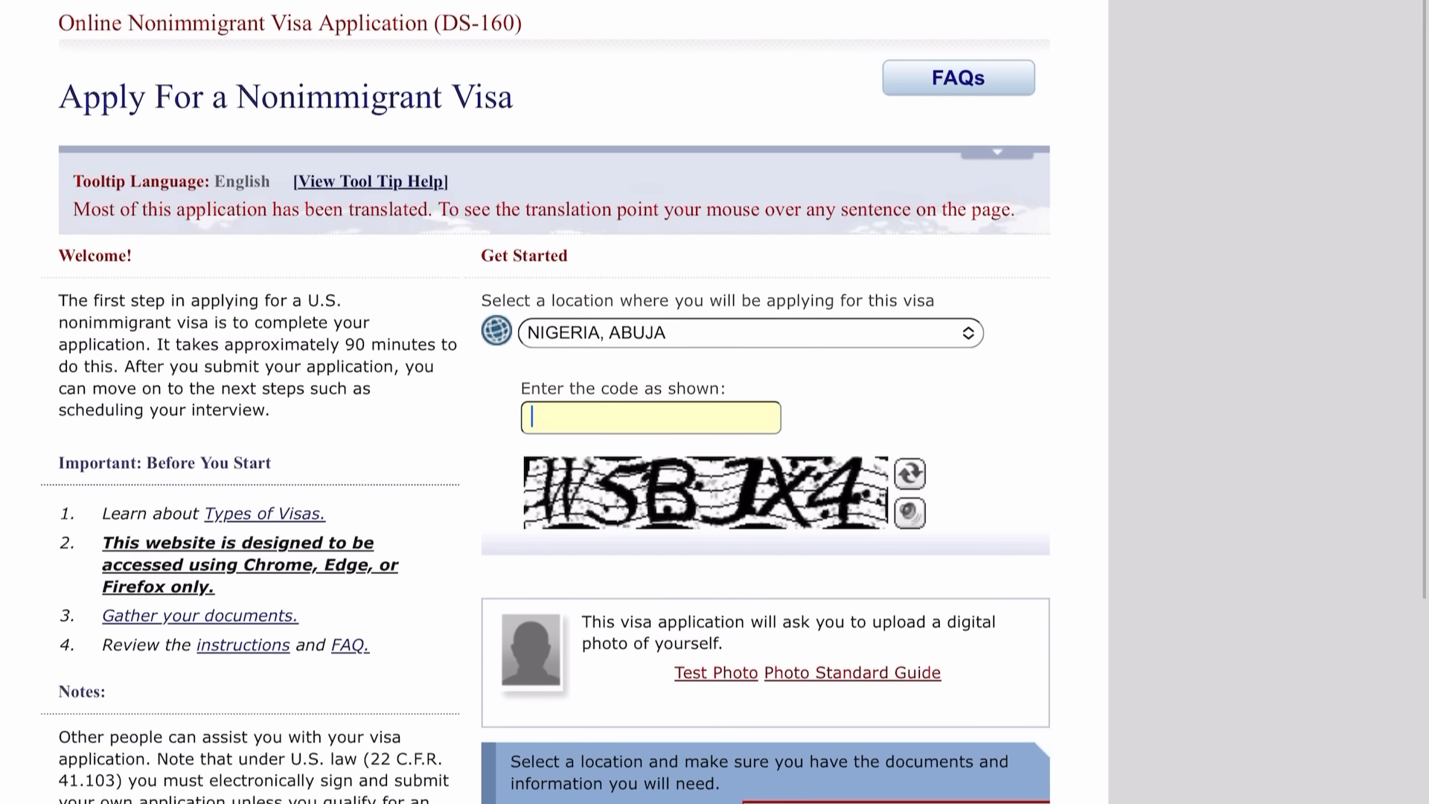
Refresh the security code image and enter the displayed code.
{"action": "left_click", "coordinate": [909, 474]}
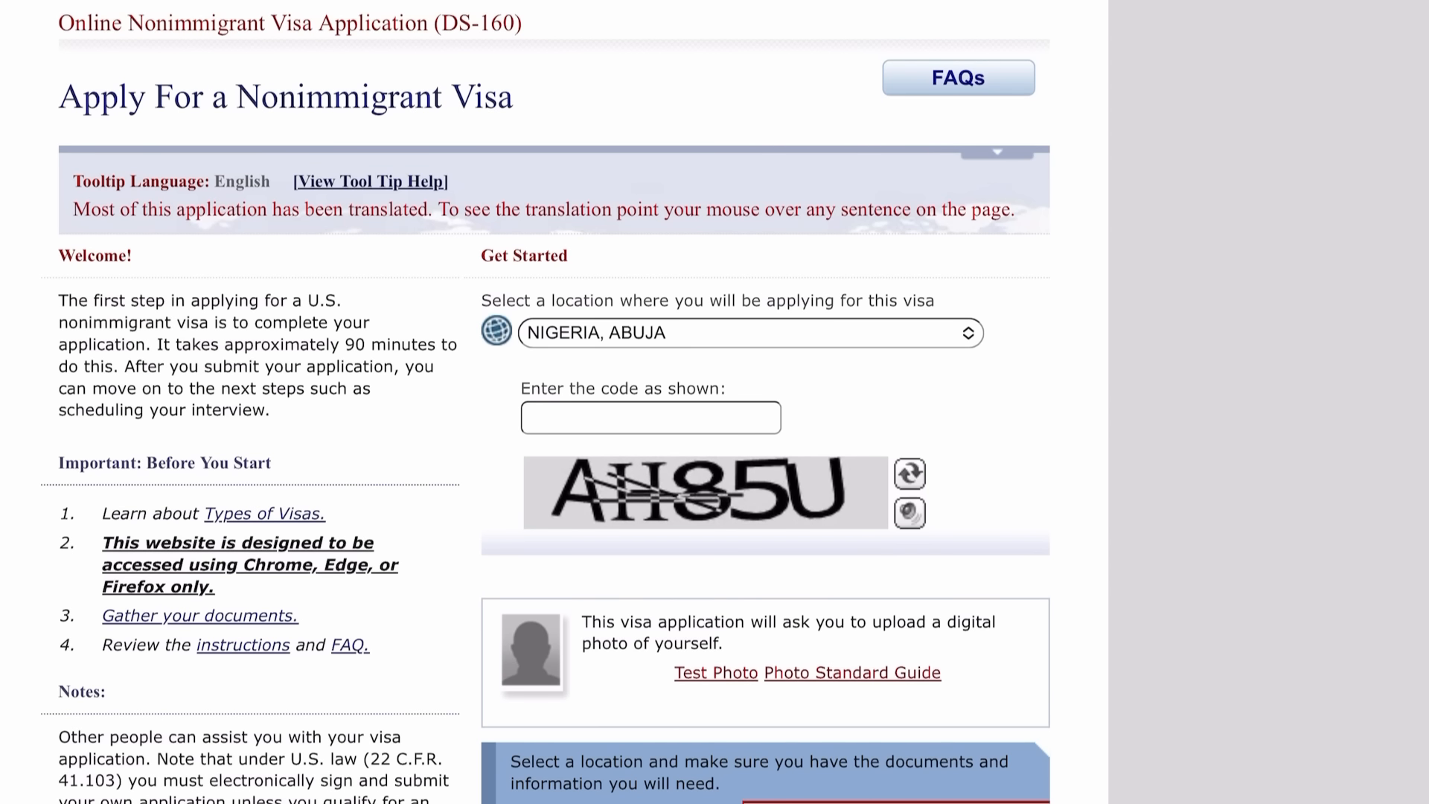
{"action": "left_click", "coordinate": [651, 418]}
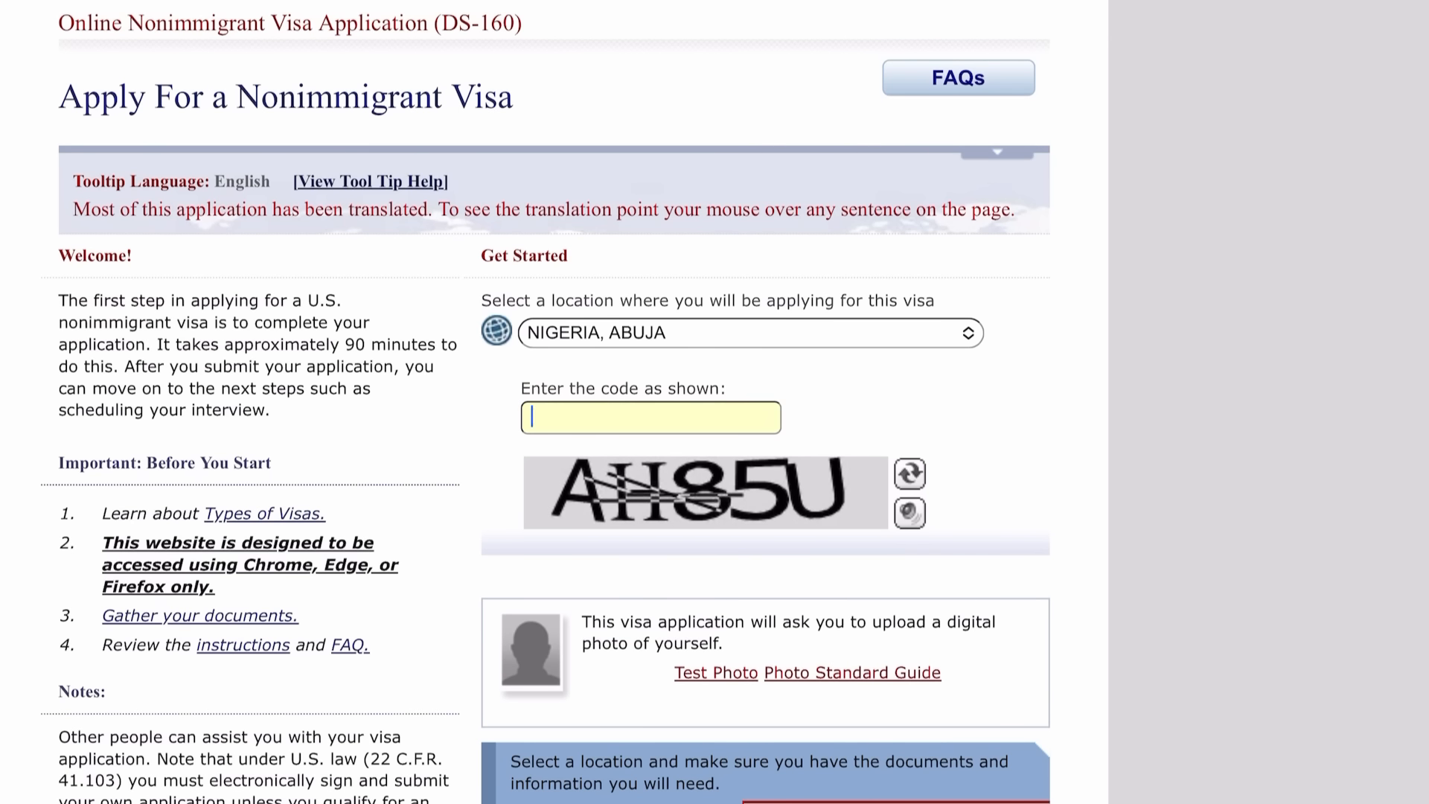
{"action": "type", "text": "AH85U"}
{"action": "scroll", "coordinate": [733, 402], "scroll_direction": "down", "scroll_amount": 5}
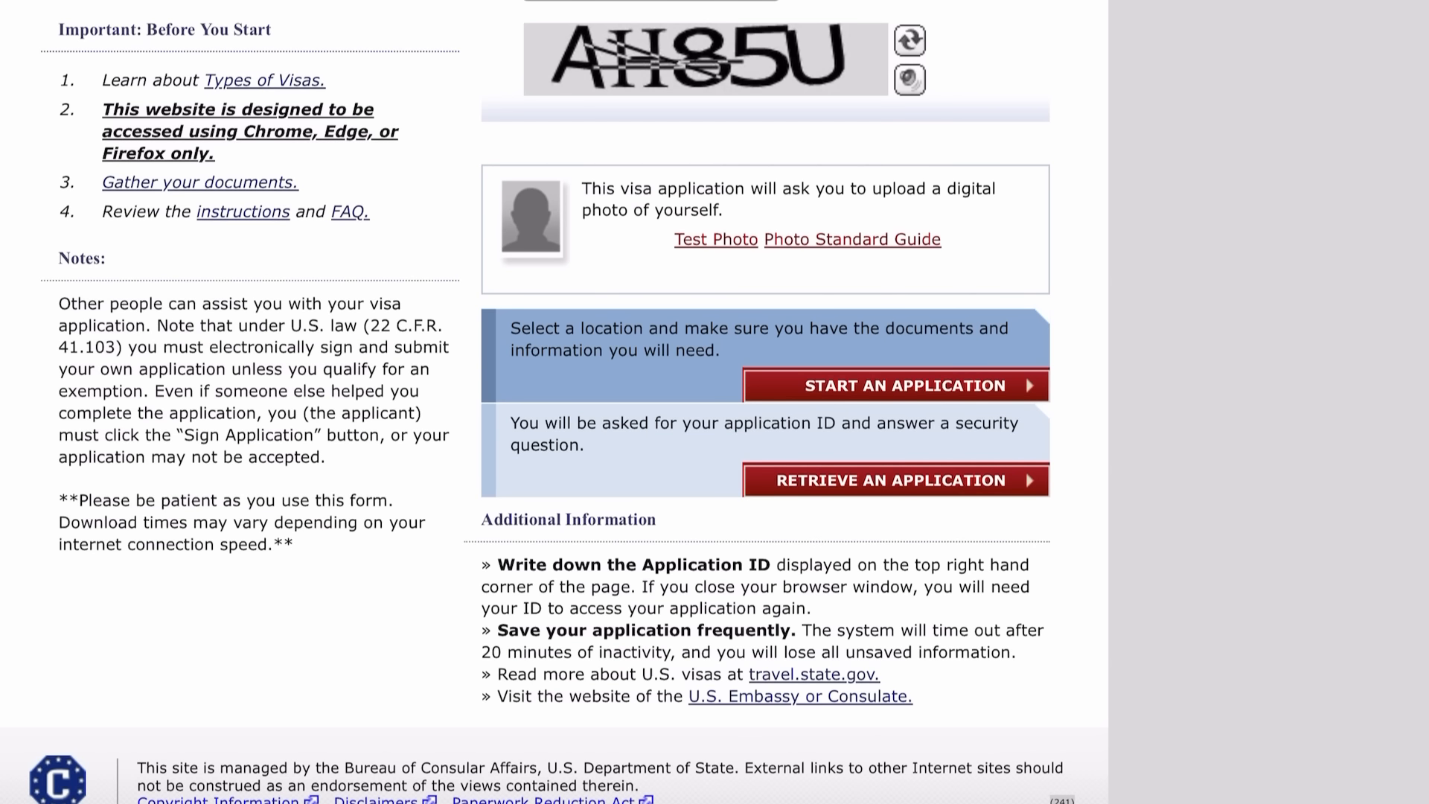
{"action": "scroll", "coordinate": [555, 402], "scroll_direction": "down", "scroll_amount": 1}
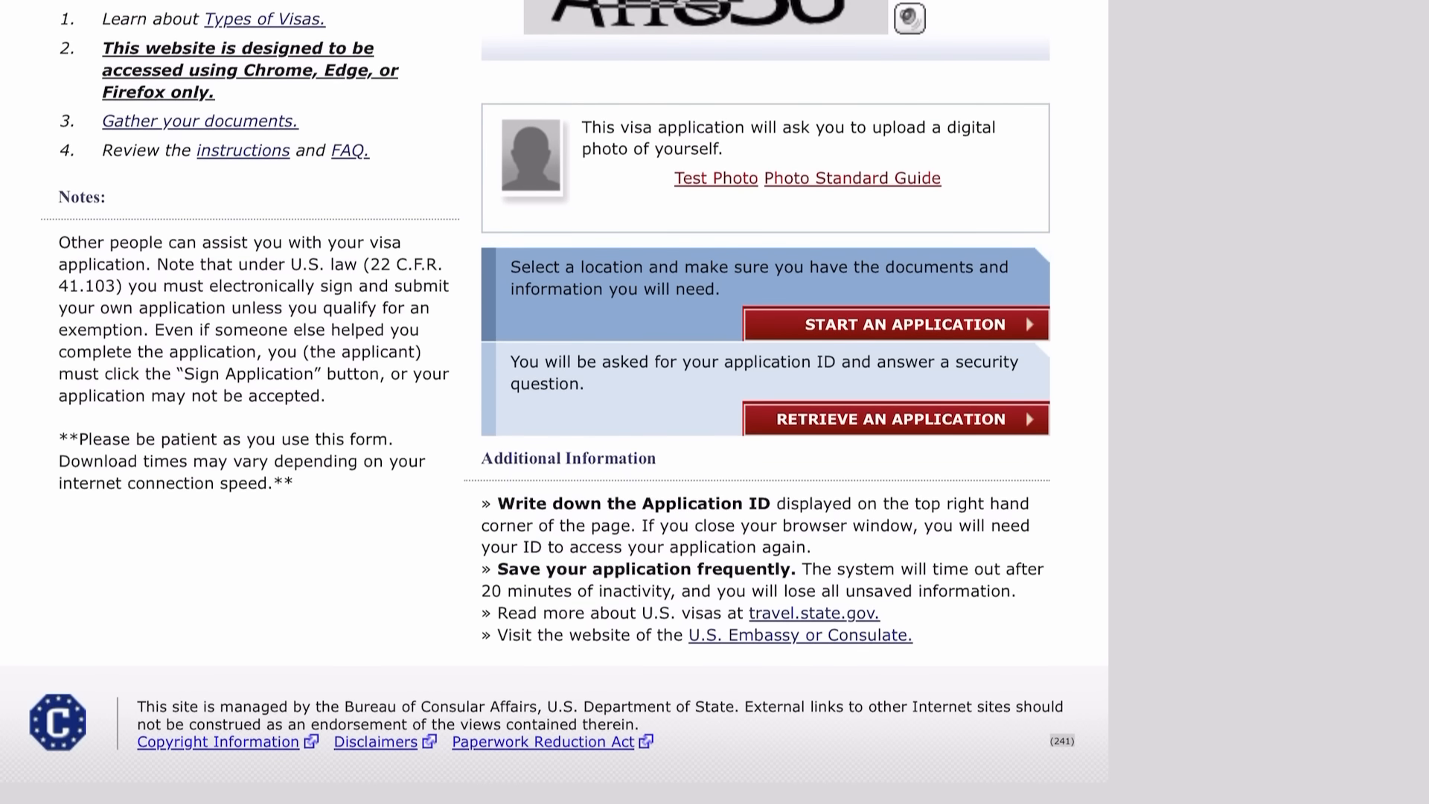
Retrieve the saved application by submitting its Application ID.
{"action": "left_click", "coordinate": [895, 419]}
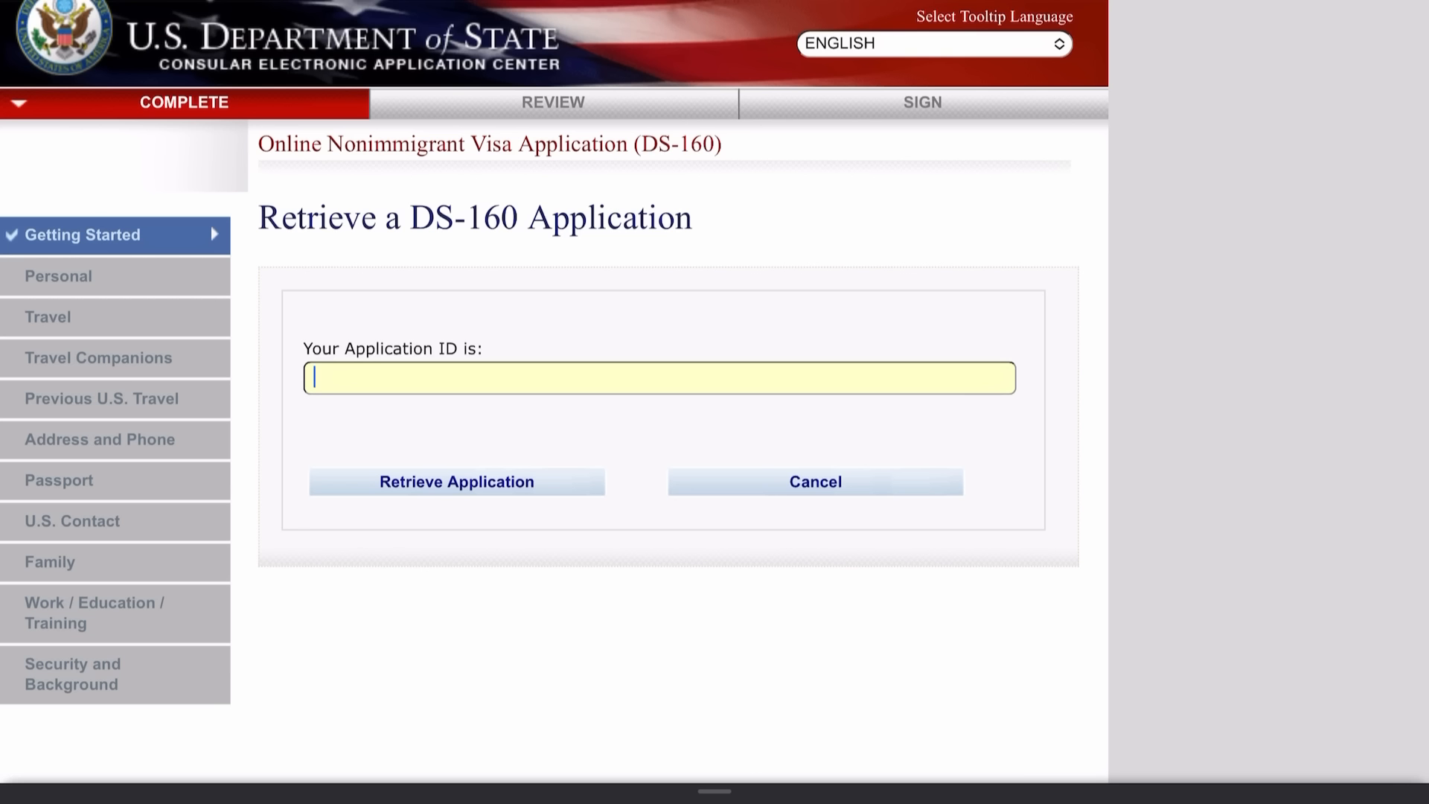
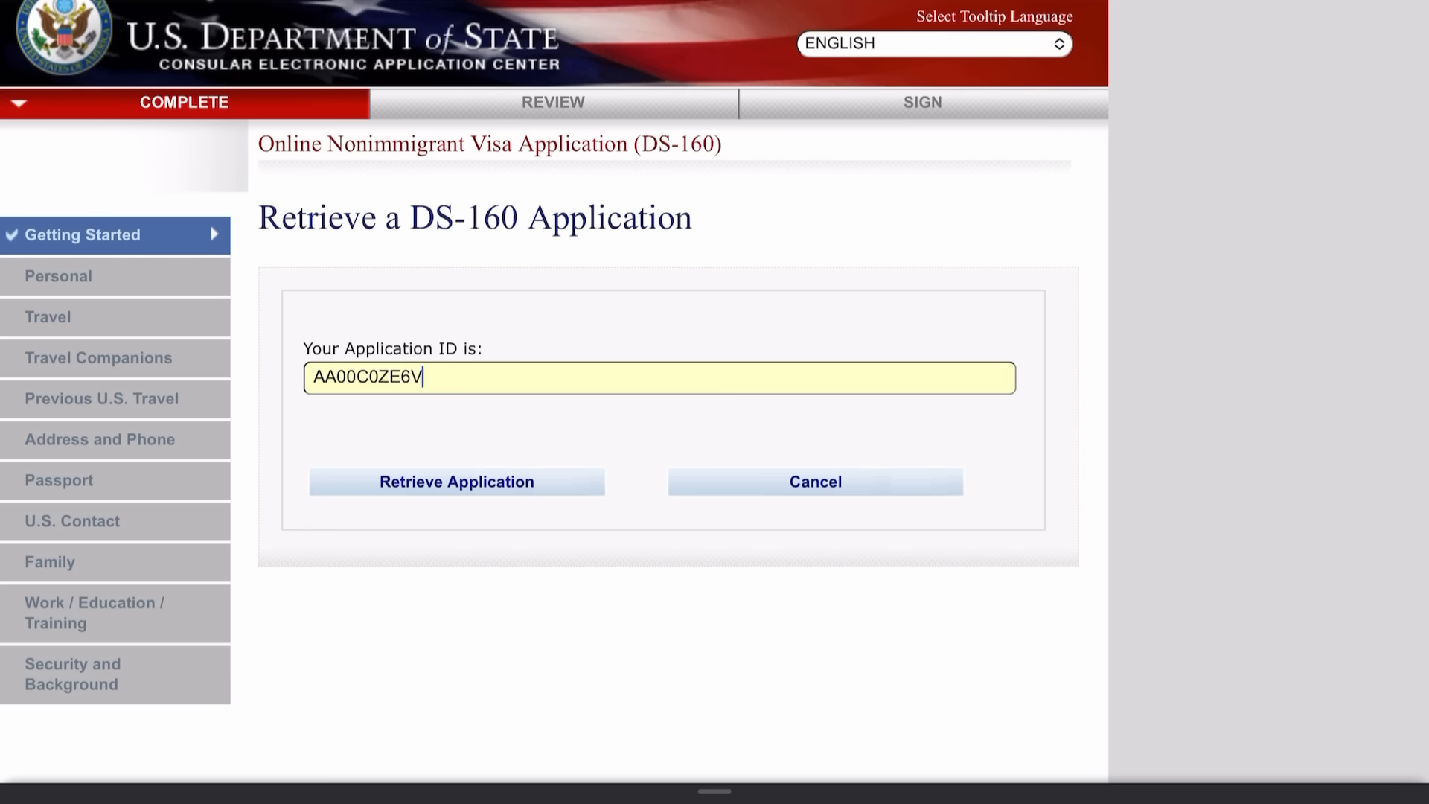
{"action": "key", "text": "Return"}
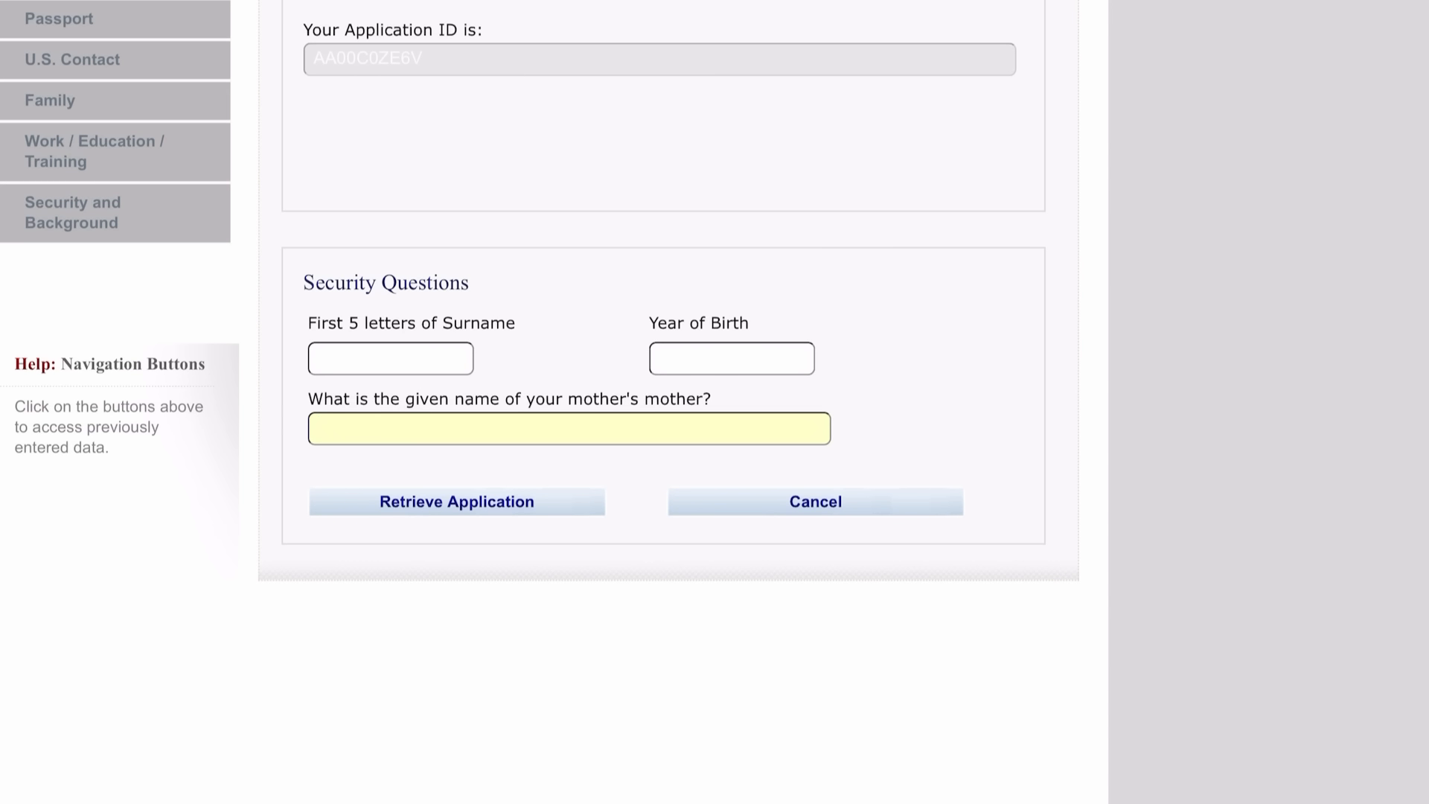
Answer the surname and grandmother's given name security questions.
{"action": "left_click", "coordinate": [390, 359]}
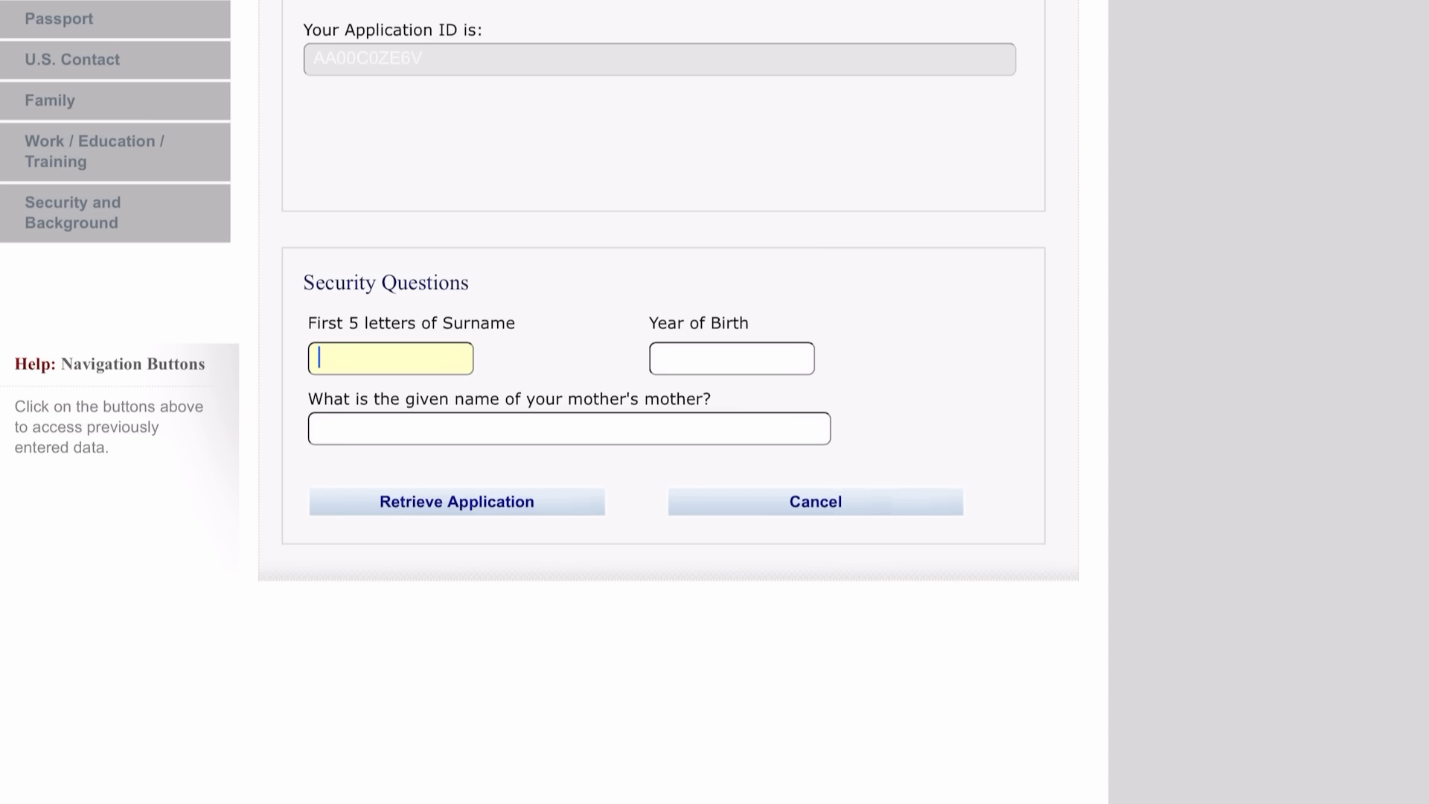
{"action": "type", "text": "OYEDE"}
{"action": "left_click", "coordinate": [732, 358]}
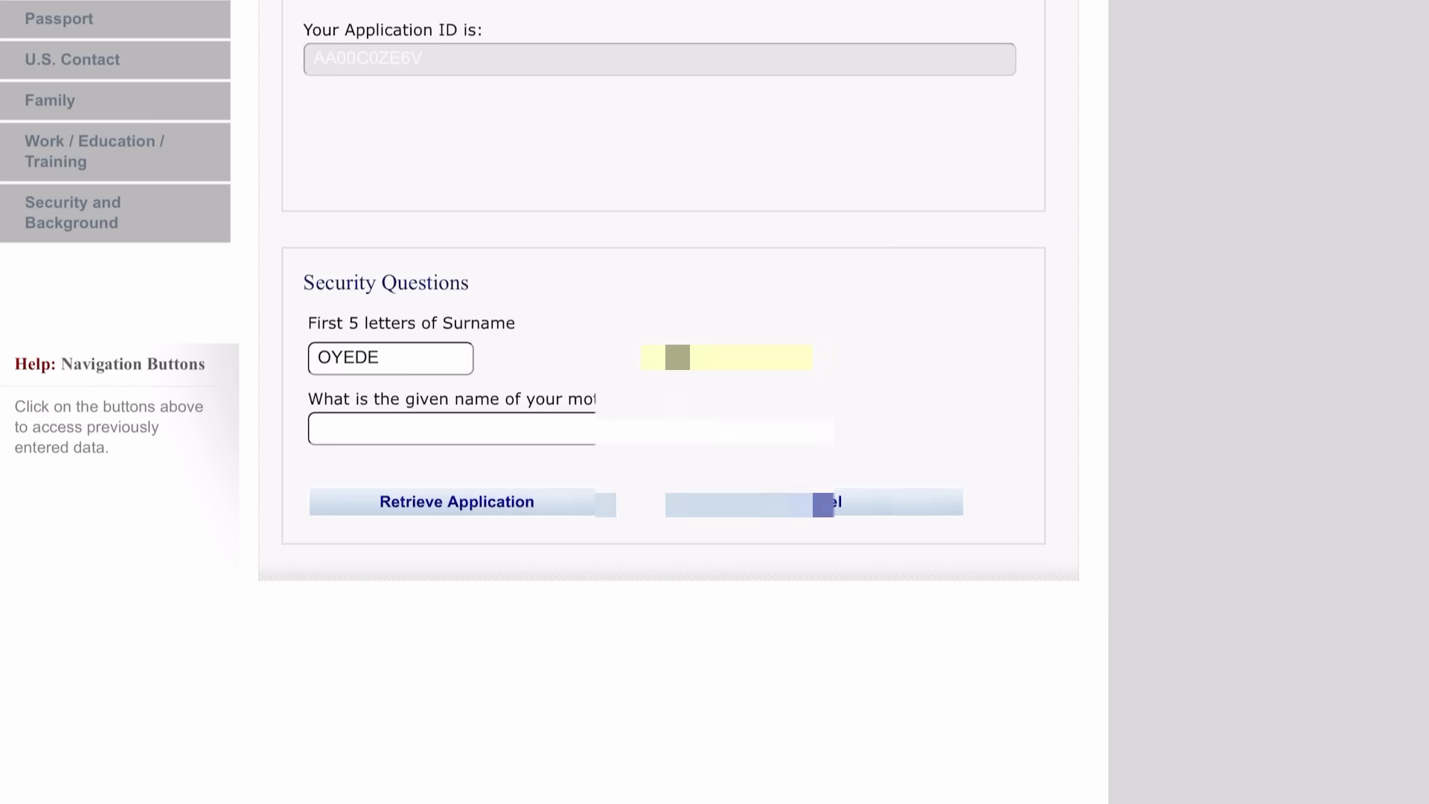
{"action": "left_click", "coordinate": [521, 429]}
{"action": "type", "text": "ESTHER"}
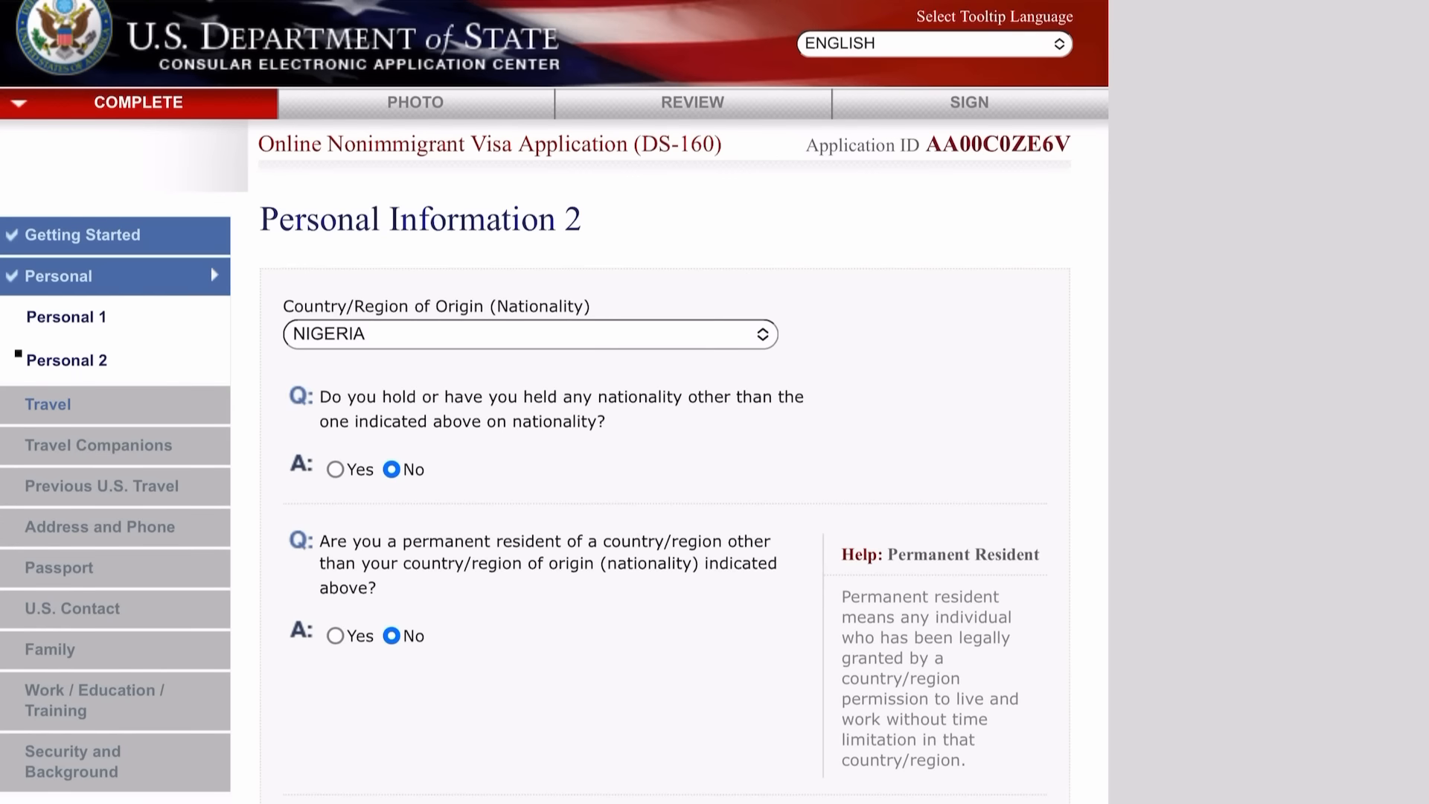
Scroll through the Personal Information 2 page of the retrieved application.
{"action": "scroll", "coordinate": [715, 402], "scroll_direction": "down", "scroll_amount": 1}
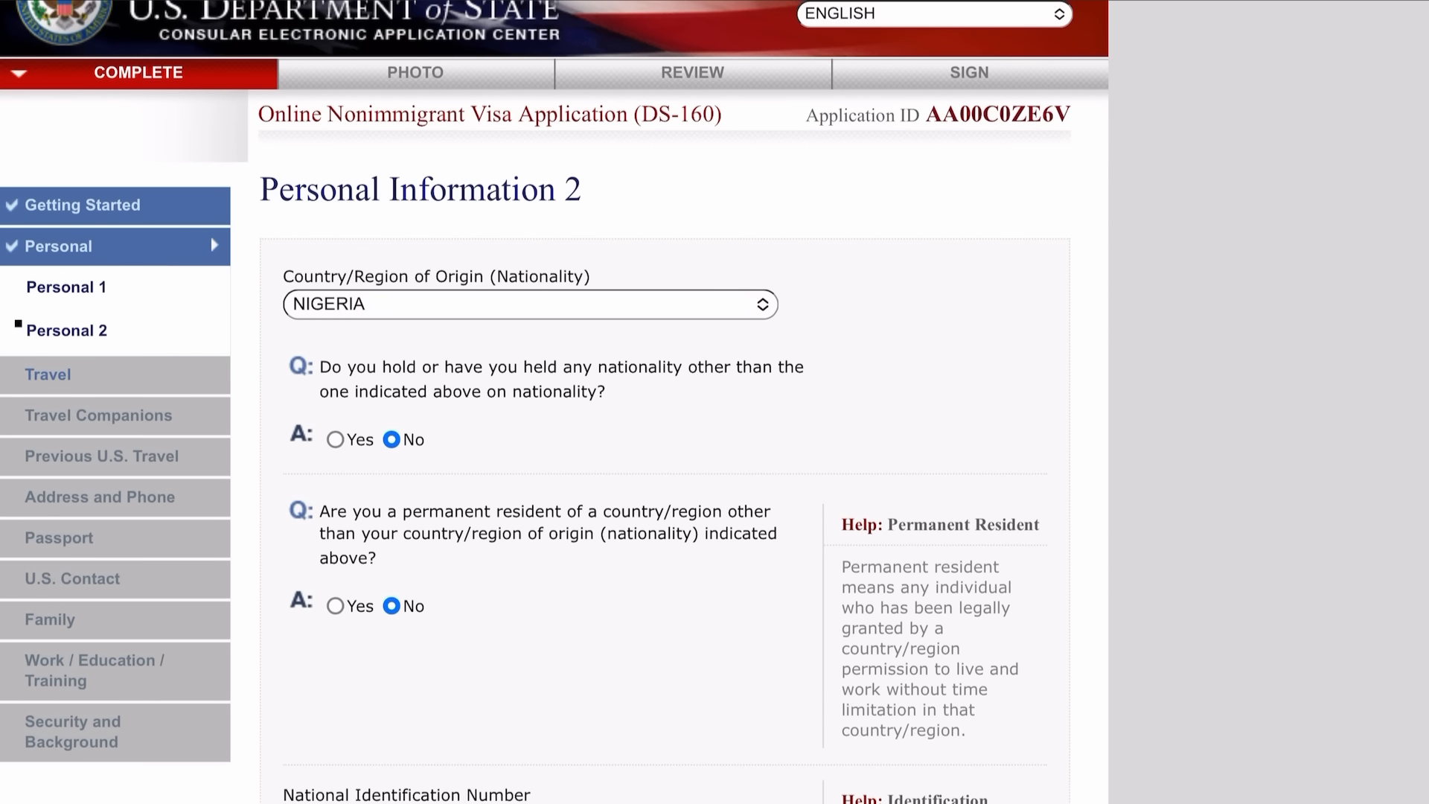
{"action": "scroll", "coordinate": [554, 402], "scroll_direction": "down", "scroll_amount": 5}
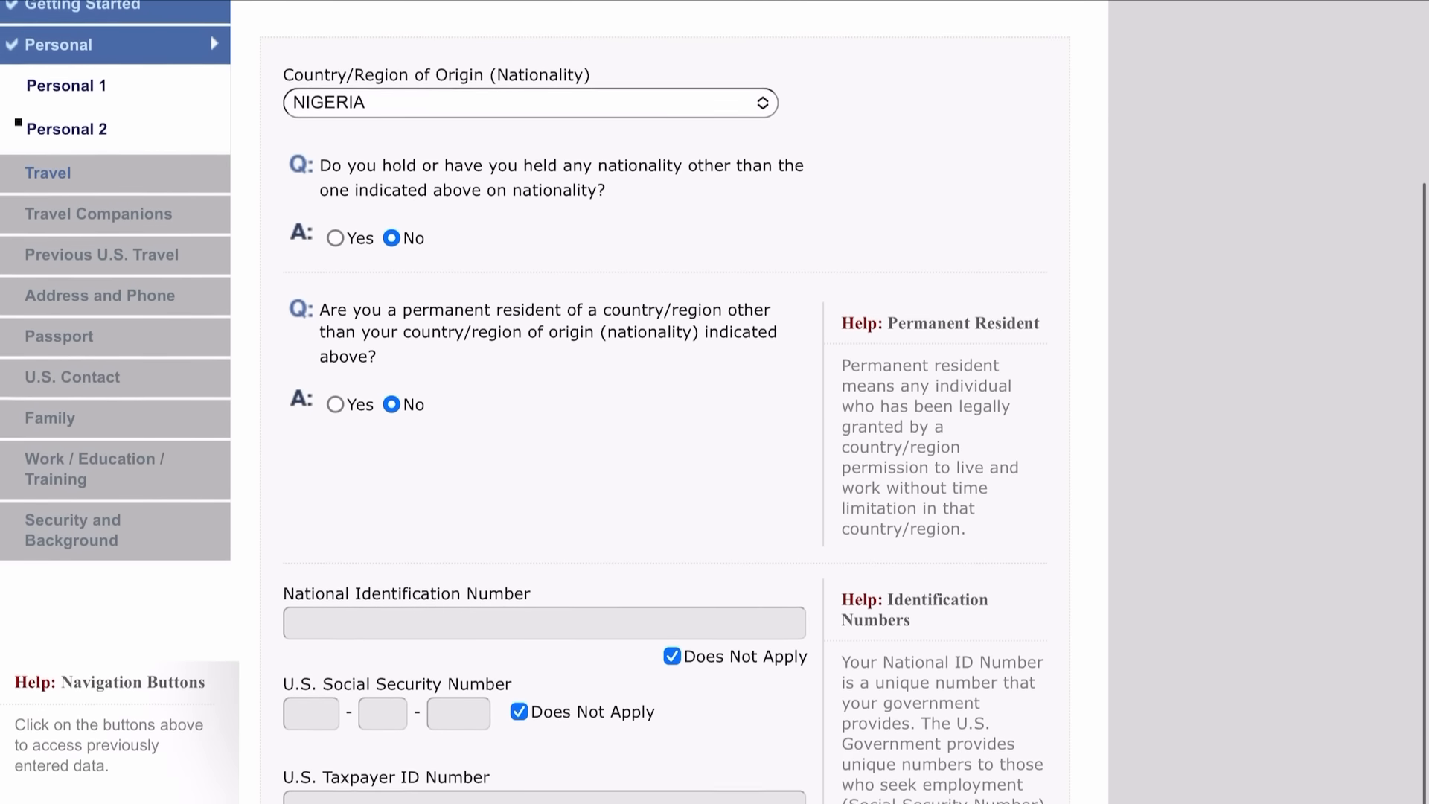
{"action": "scroll", "coordinate": [714, 402], "scroll_direction": "down", "scroll_amount": 1}
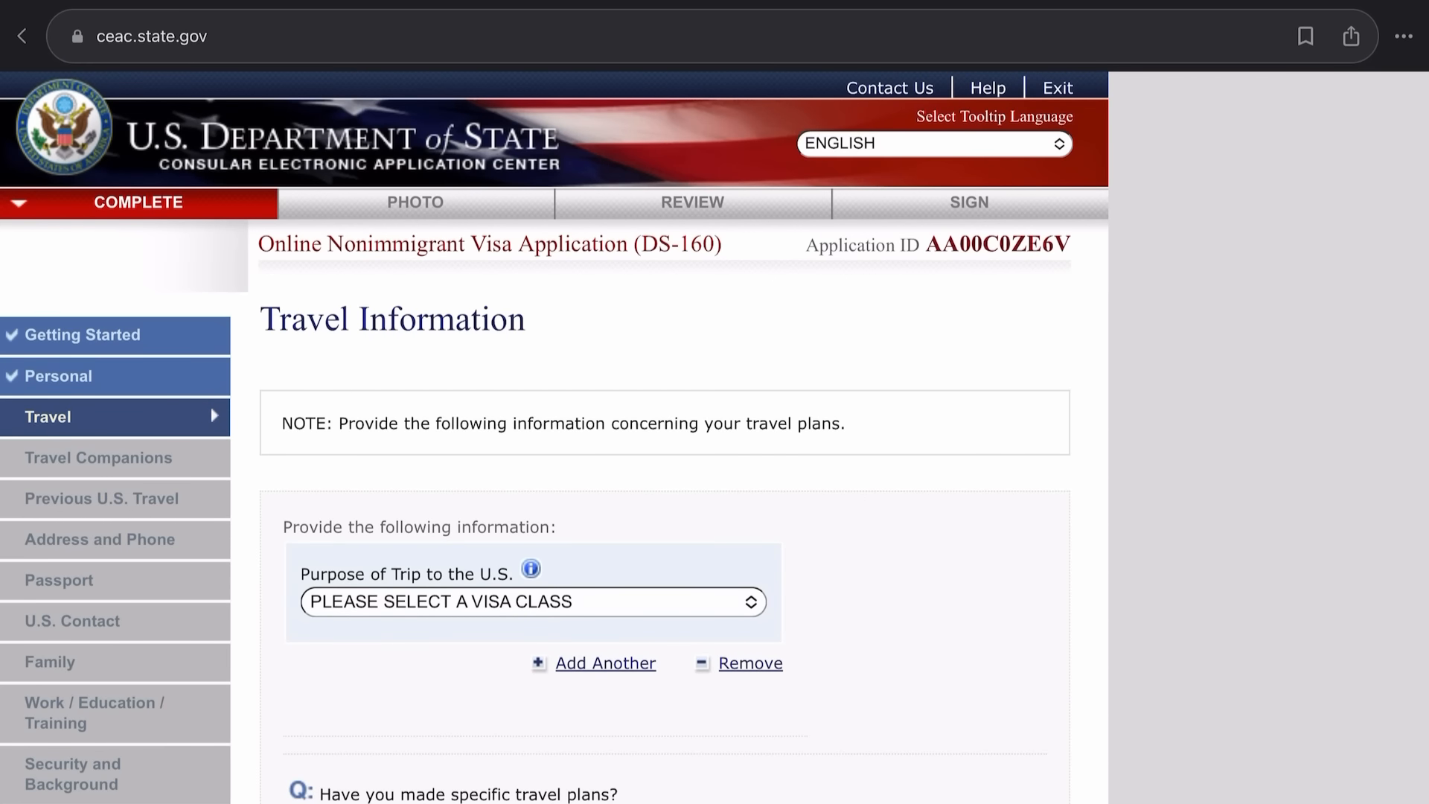
{"action": "scroll", "coordinate": [555, 402], "scroll_direction": "down", "scroll_amount": 4}
{"action": "scroll", "coordinate": [554, 402], "scroll_direction": "up", "scroll_amount": 2}
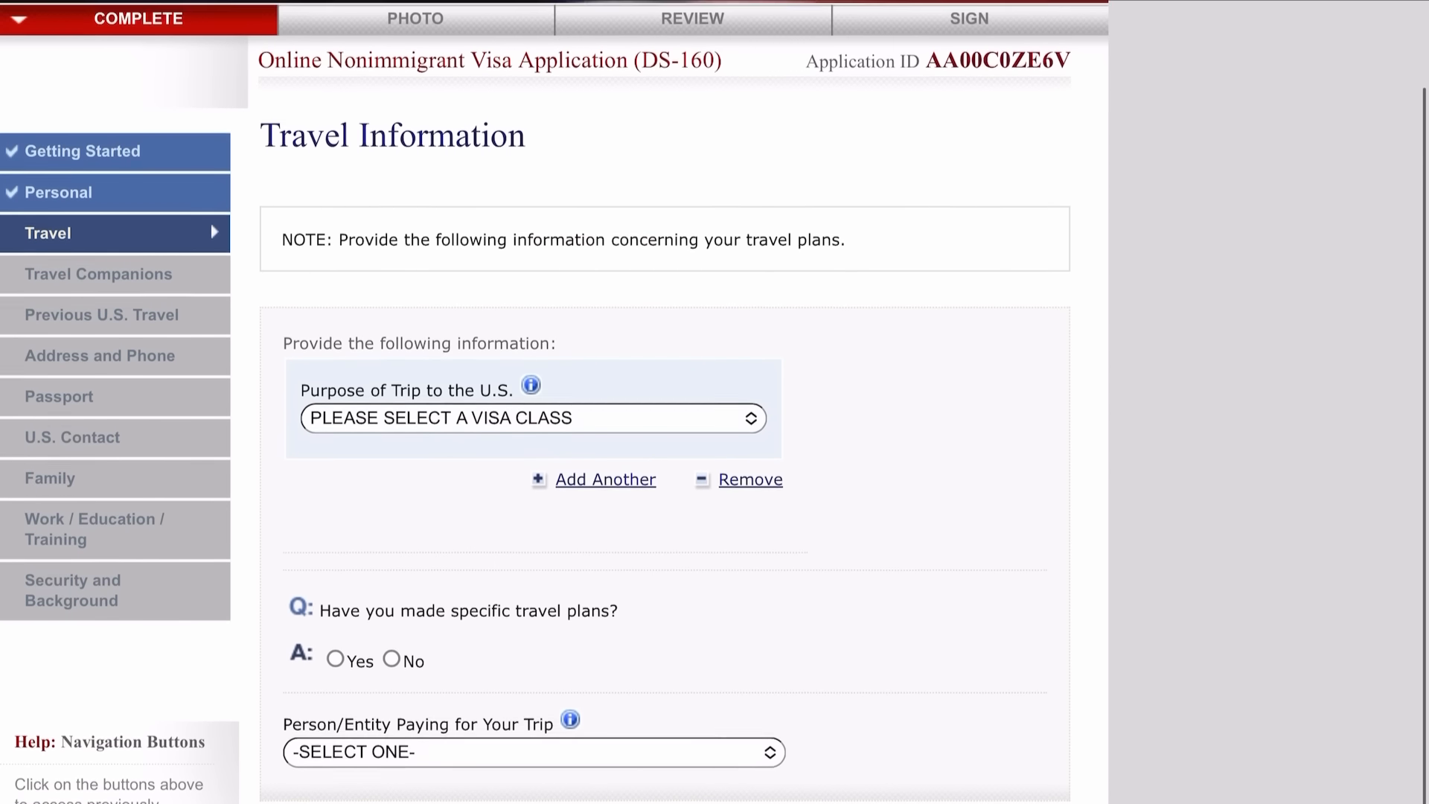
Set the trip purpose to ACADEMIC OR LANGUAGE STUDENT (F), STUDENT (F1), with no specific plans.
{"action": "left_click", "coordinate": [533, 413]}
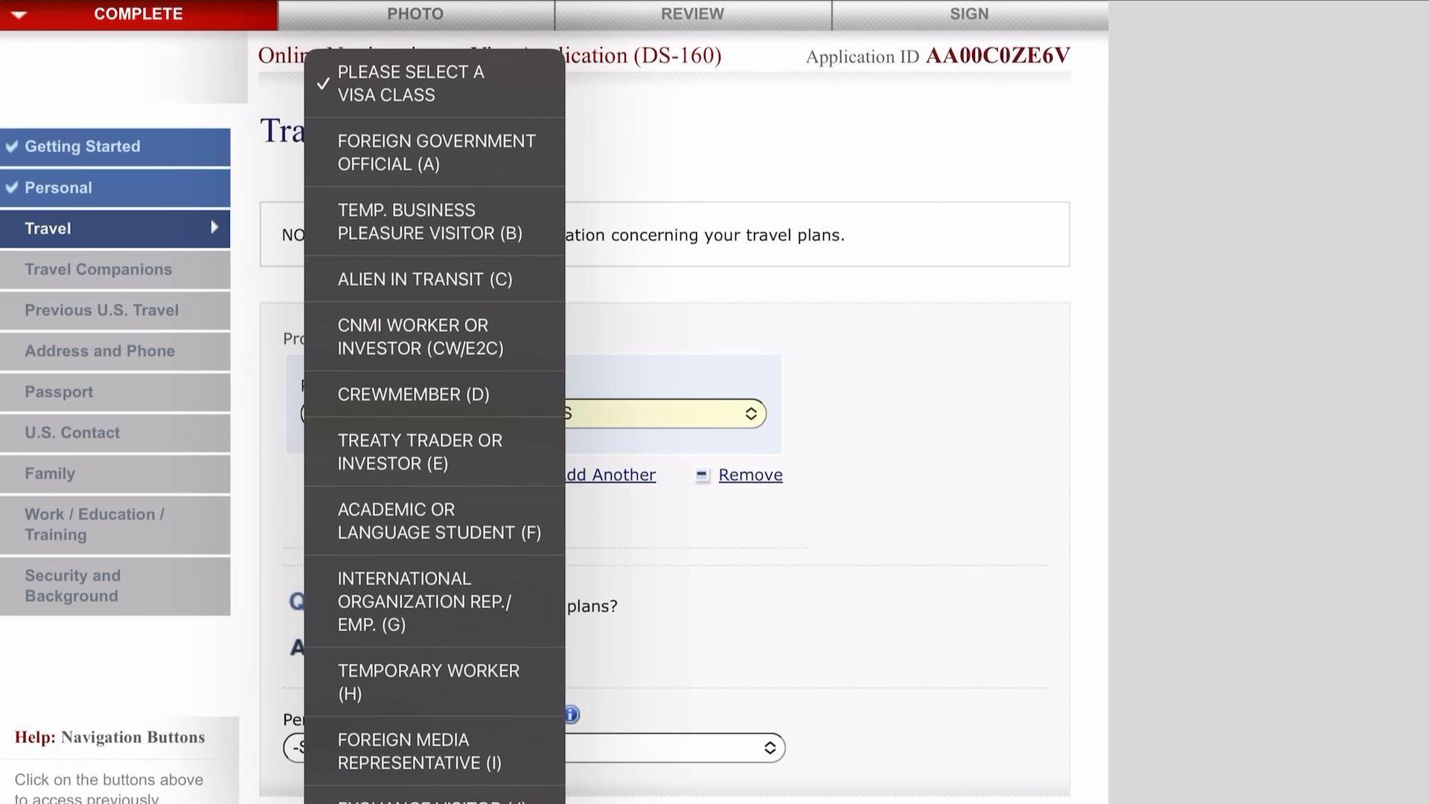
{"action": "scroll", "coordinate": [434, 425], "scroll_direction": "down", "scroll_amount": 3}
{"action": "scroll", "coordinate": [435, 424], "scroll_direction": "up", "scroll_amount": 2}
{"action": "left_click", "coordinate": [439, 482]}
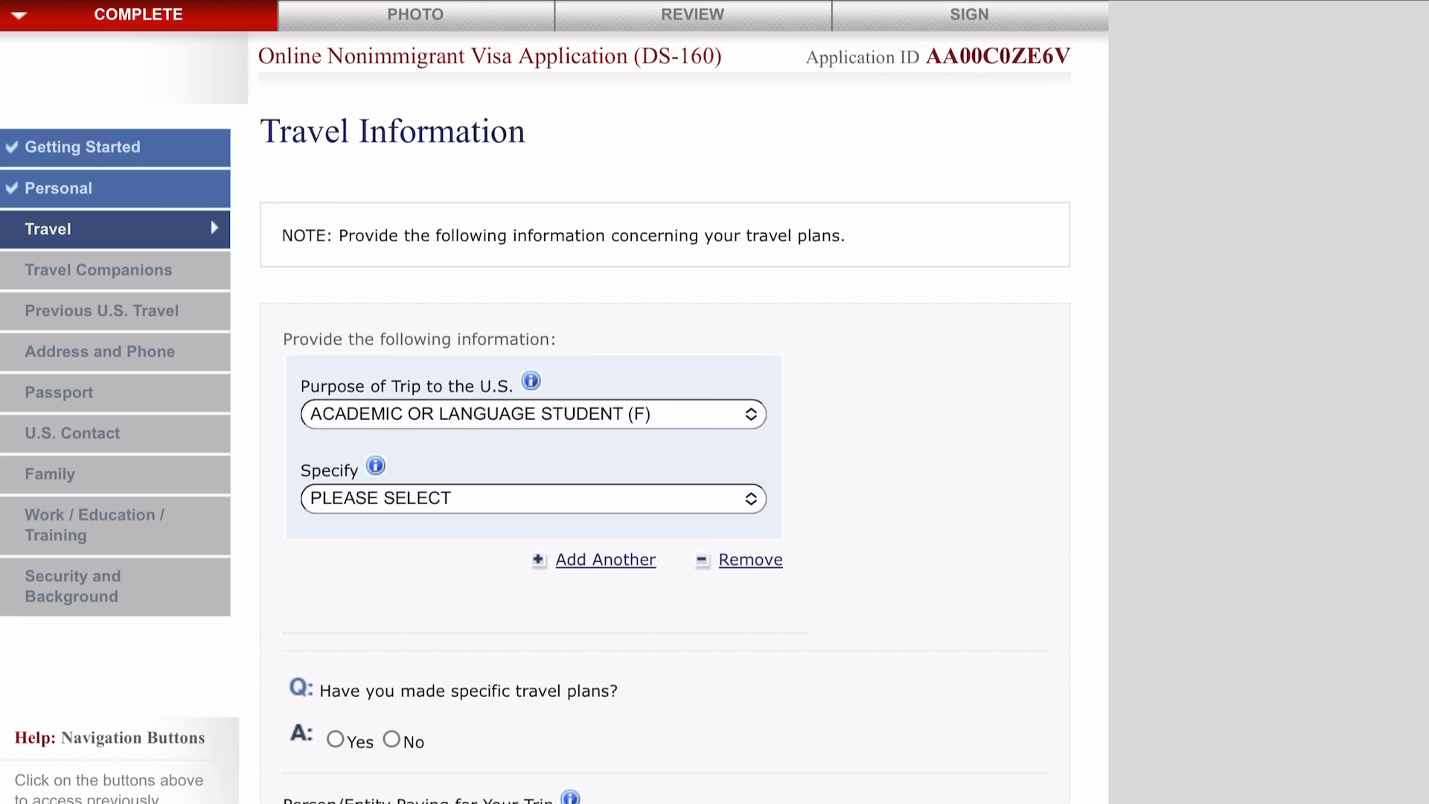
{"action": "left_click", "coordinate": [534, 498]}
{"action": "left_click", "coordinate": [395, 582]}
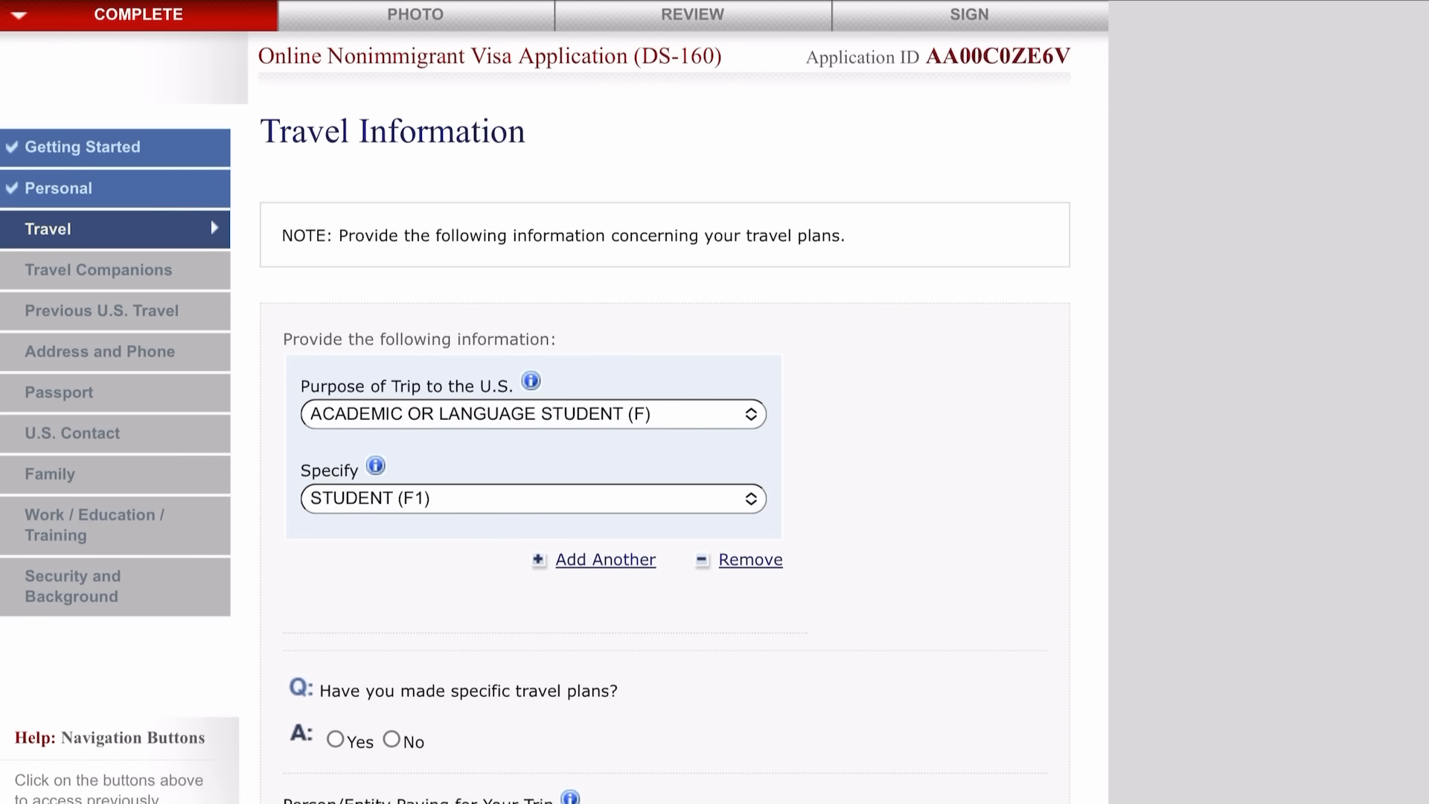
{"action": "left_click", "coordinate": [392, 739]}
Set arrival to 30 MAY 2023 and intended stay to 2 YEAR(S).
{"action": "scroll", "coordinate": [554, 446], "scroll_direction": "down", "scroll_amount": 4}
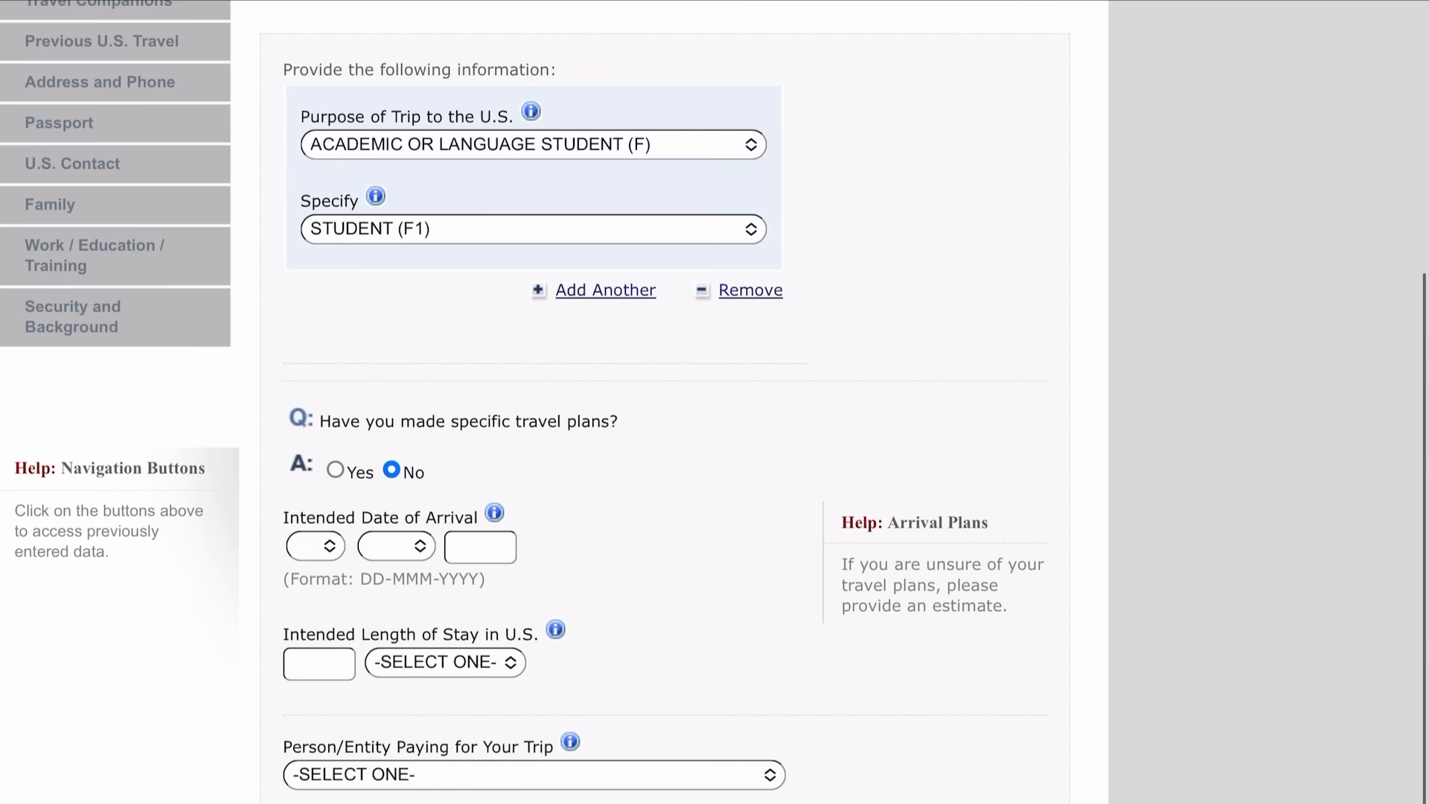
{"action": "left_click", "coordinate": [314, 545]}
{"action": "scroll", "coordinate": [419, 446], "scroll_direction": "down", "scroll_amount": 7}
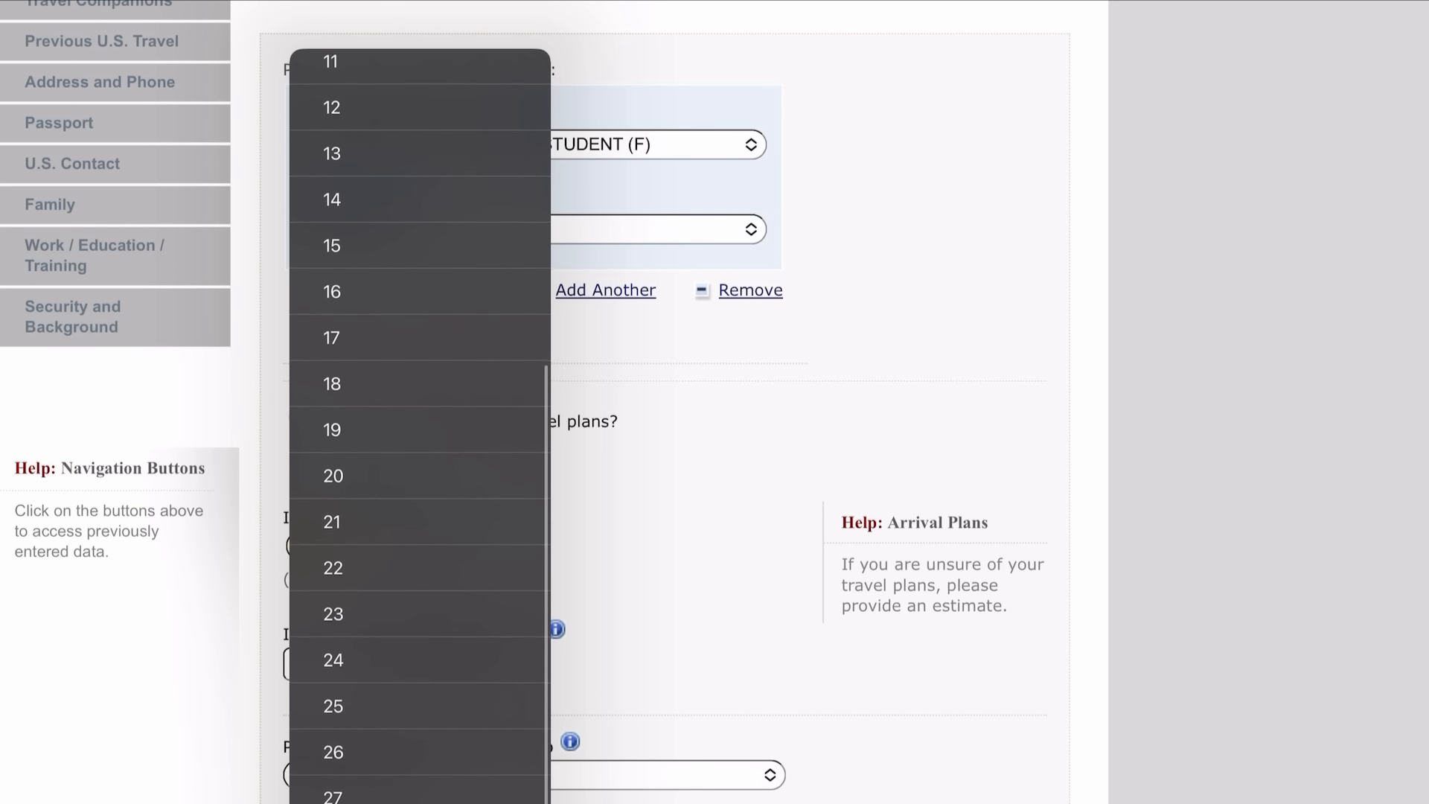
{"action": "left_click", "coordinate": [420, 802]}
{"action": "left_click", "coordinate": [396, 545]}
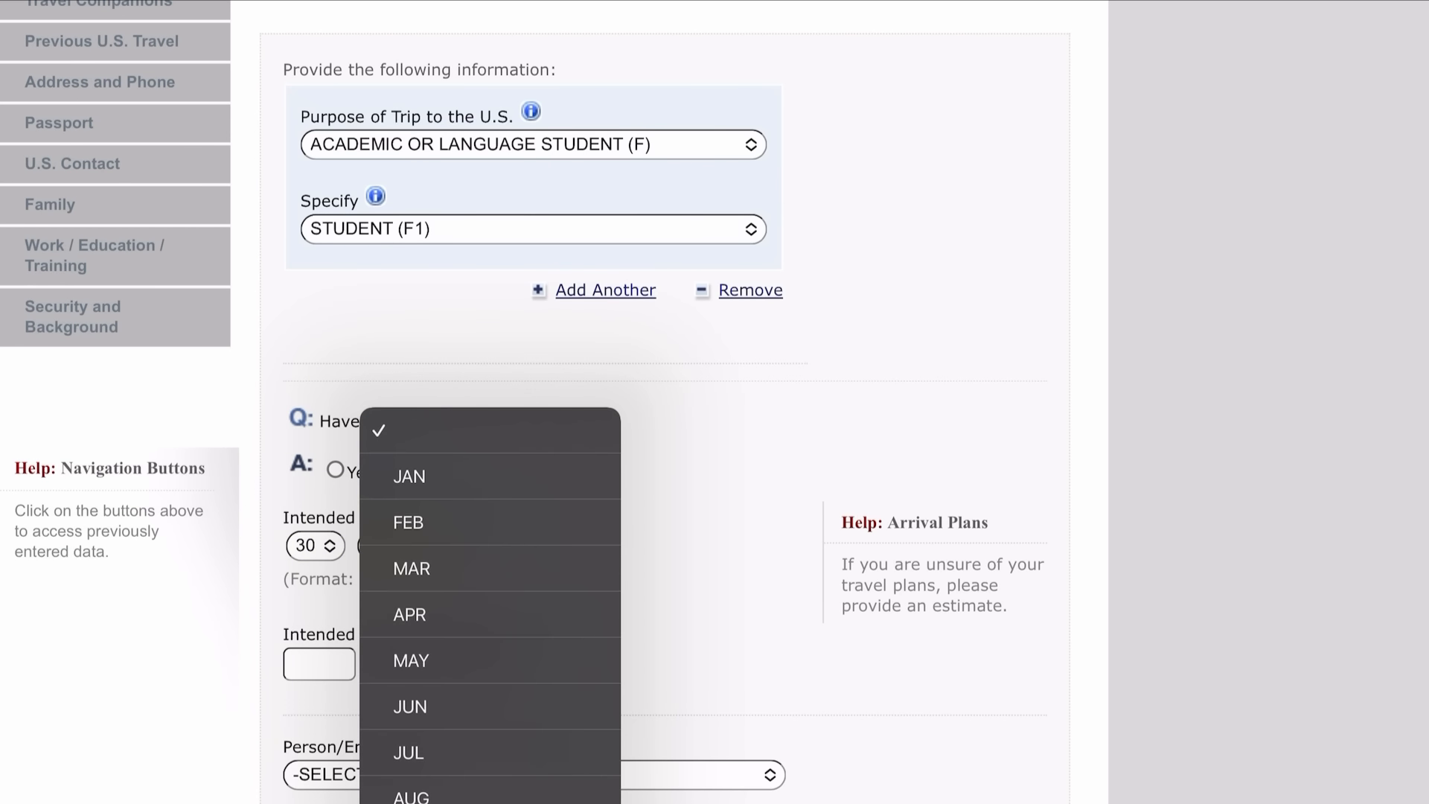
{"action": "left_click", "coordinate": [409, 663]}
{"action": "left_click", "coordinate": [480, 547]}
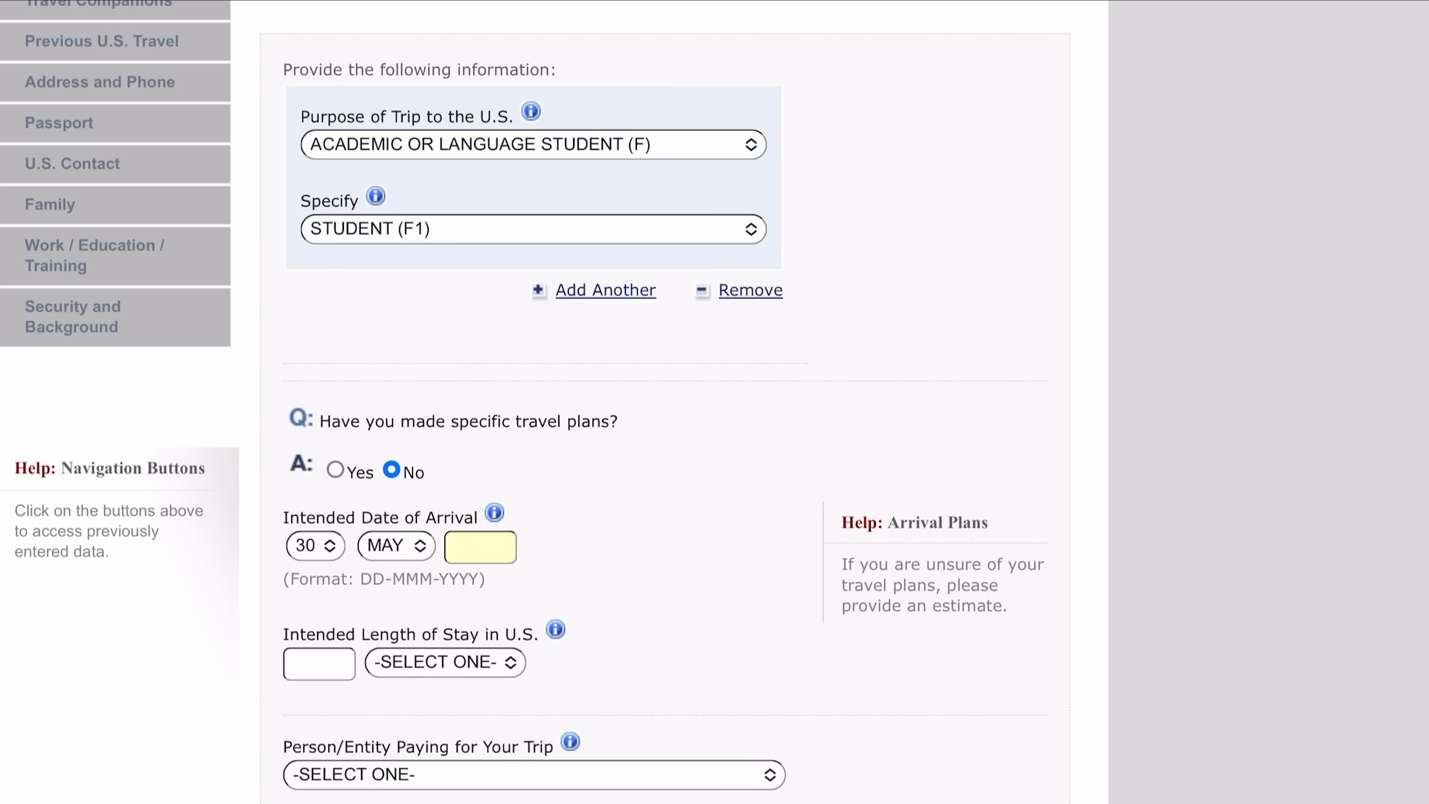
{"action": "type", "text": "2023"}
{"action": "left_click", "coordinate": [319, 664]}
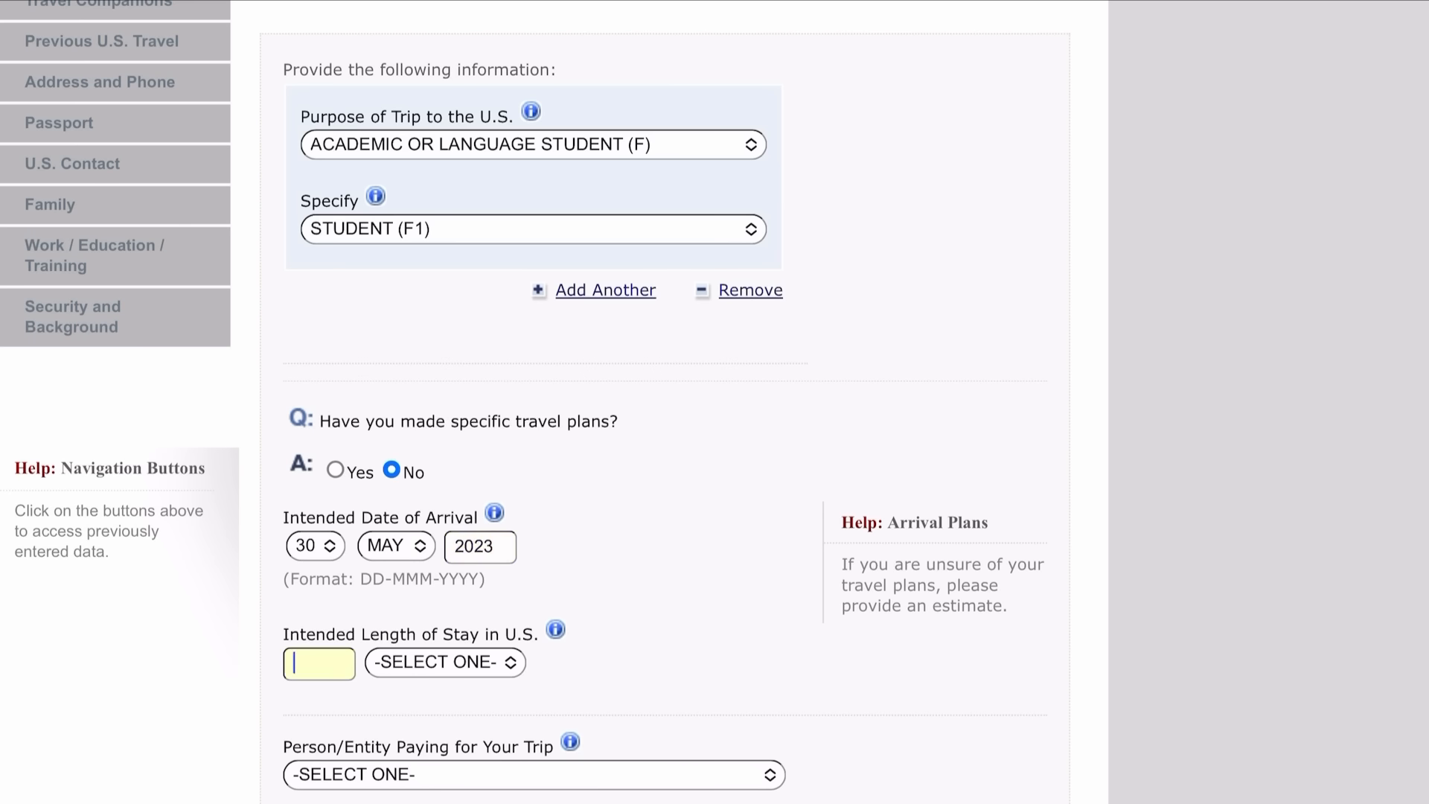
{"action": "type", "text": "2"}
{"action": "left_click", "coordinate": [445, 662]}
{"action": "left_click", "coordinate": [428, 745]}
{"action": "scroll", "coordinate": [714, 402], "scroll_direction": "down", "scroll_amount": 5}
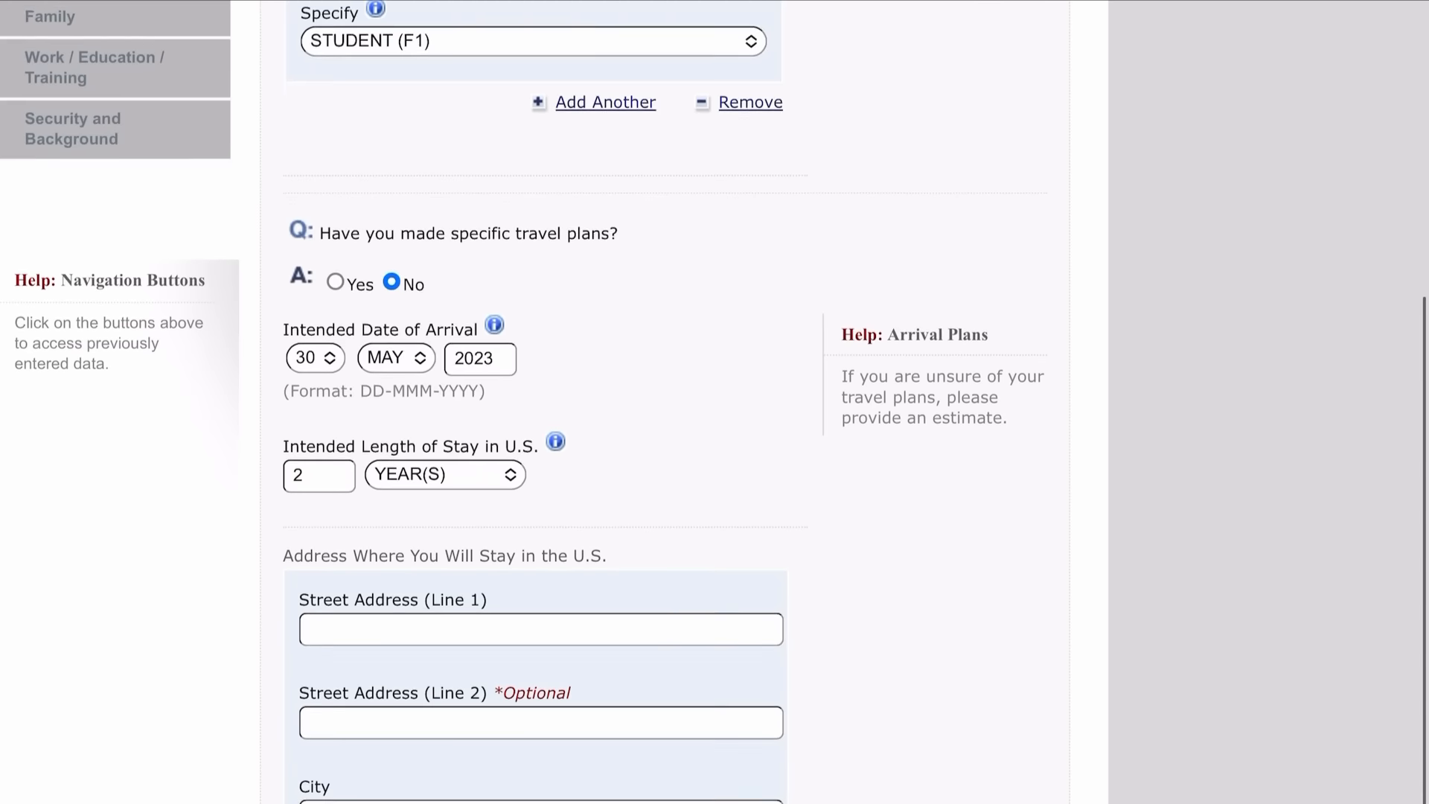
Enter both U.S. stay street address lines and the city.
{"action": "left_click", "coordinate": [541, 436]}
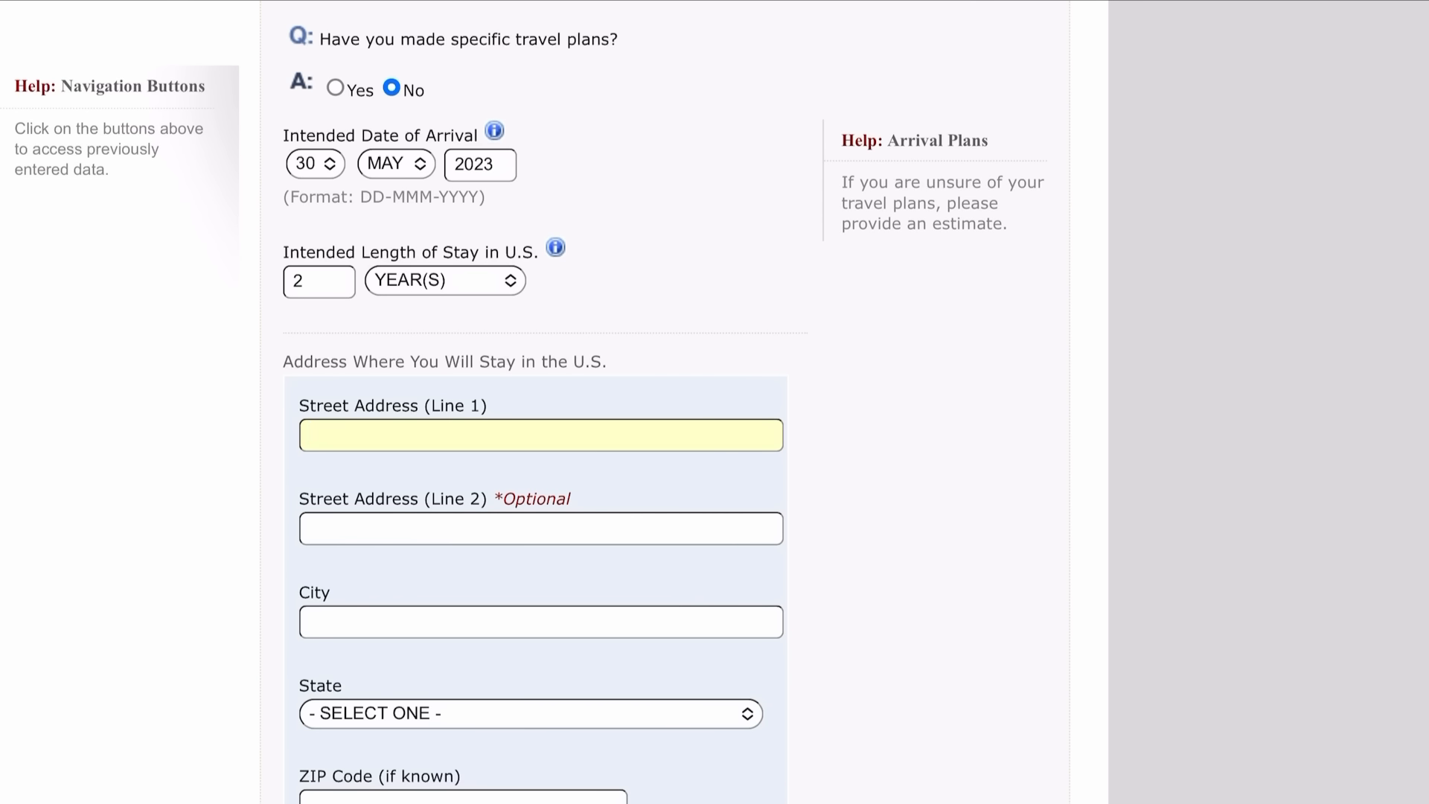
{"action": "key", "text": "Tab"}
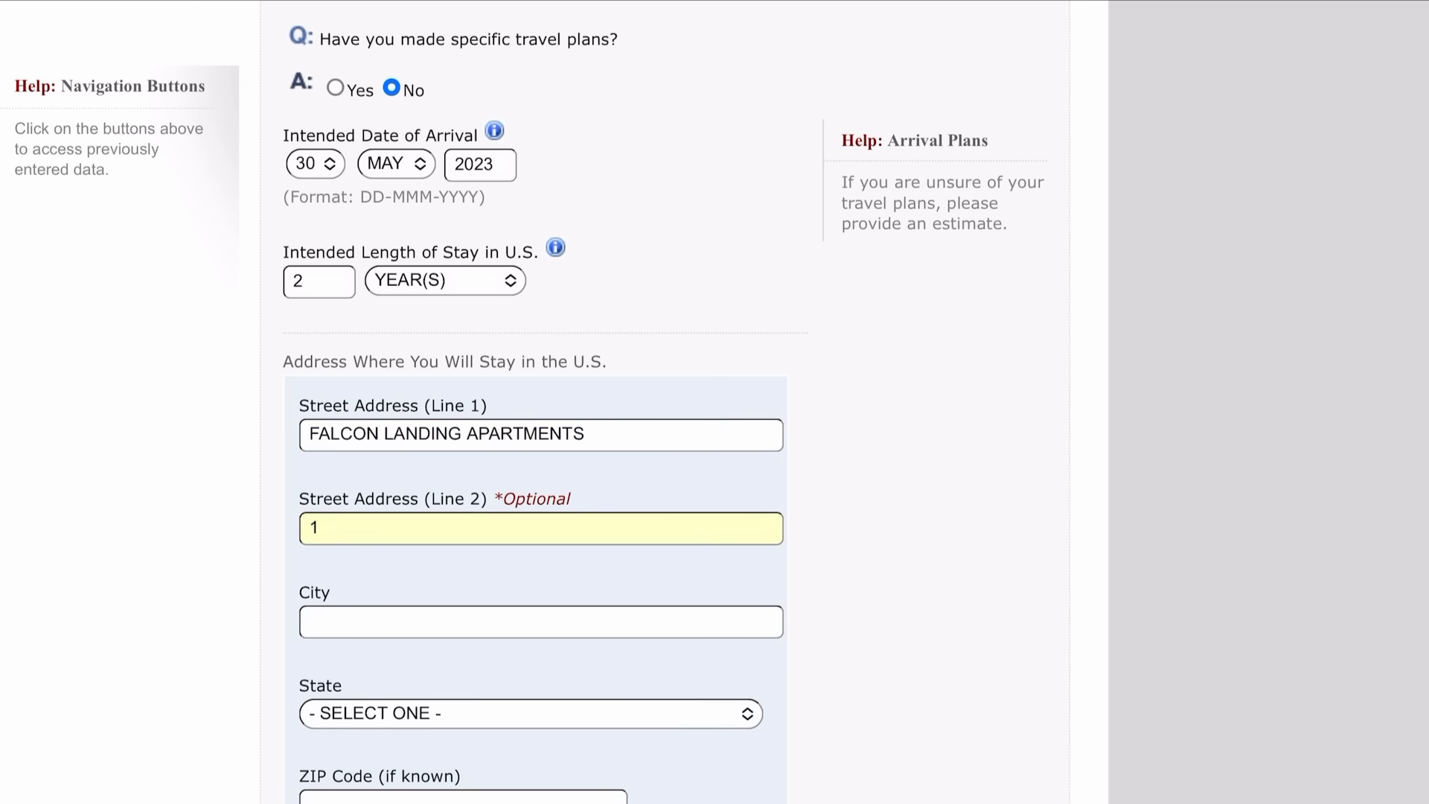
{"action": "key", "text": "Tab"}
Choose the state for the U.S. stay address and enter its ZIP code.
{"action": "key", "text": "Tab"}
{"action": "key", "text": "space"}
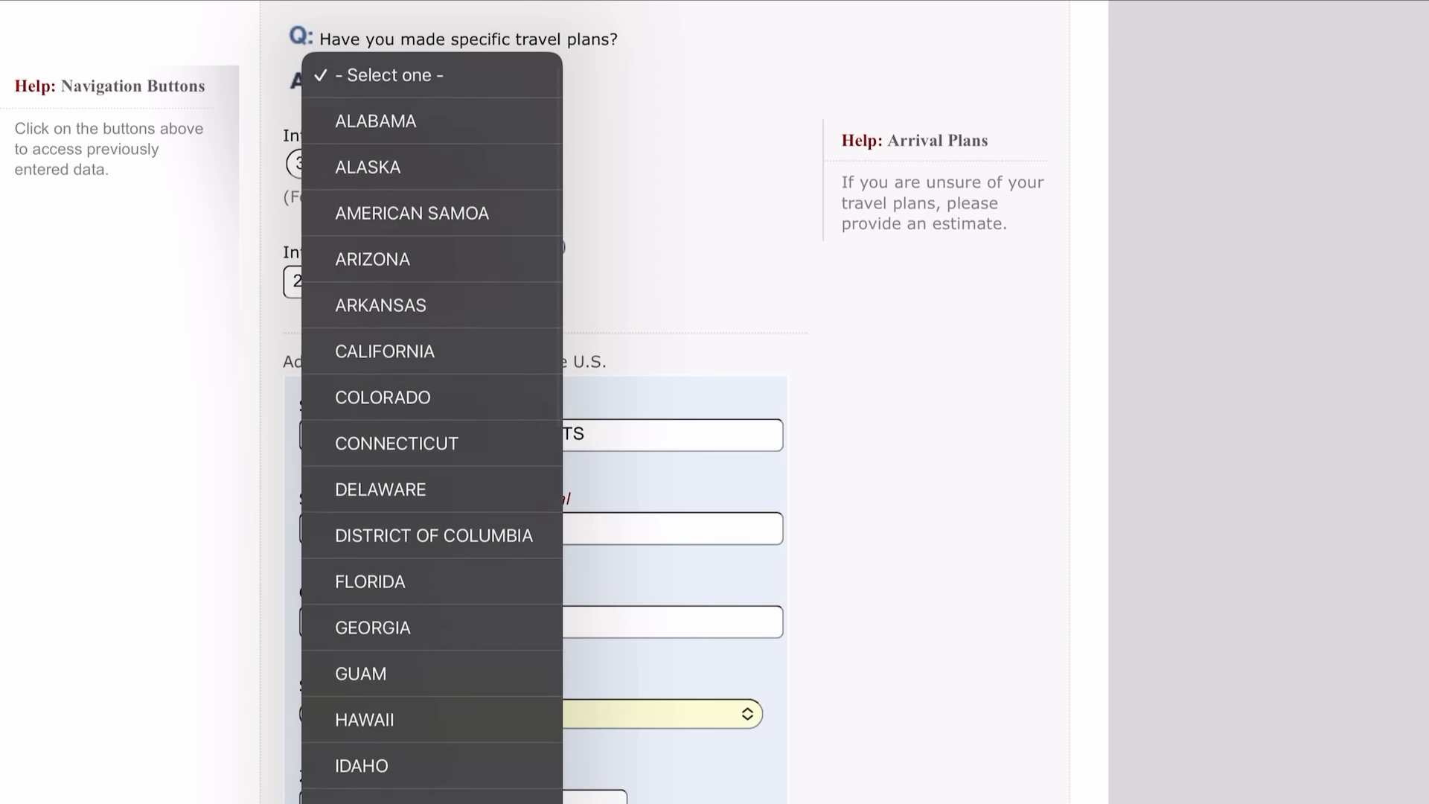
{"action": "type", "text": "ohio"}
{"action": "key", "text": "Return"}
{"action": "key", "text": "Tab"}
{"action": "type", "text": "43403"}
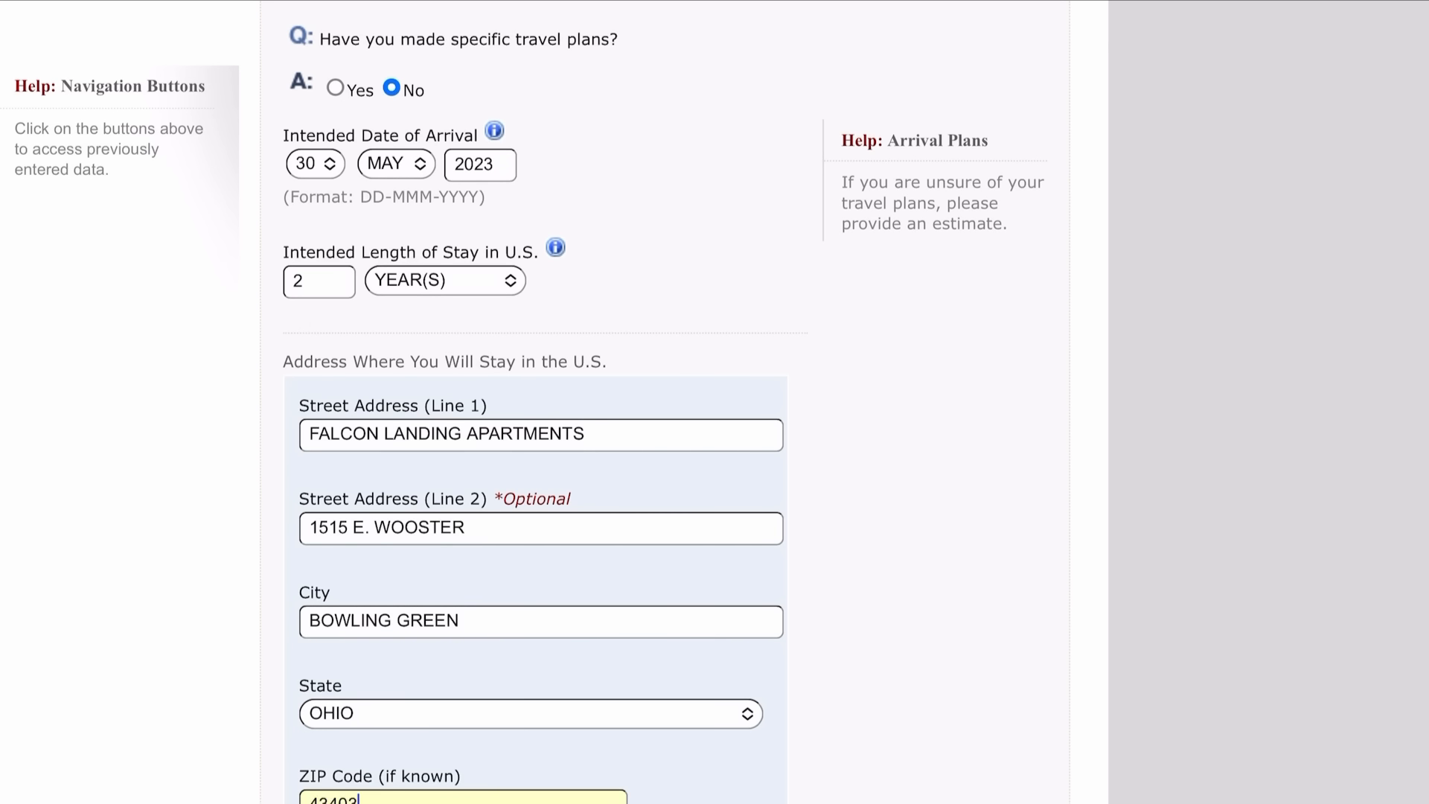
{"action": "scroll", "coordinate": [714, 402], "scroll_direction": "down", "scroll_amount": 5}
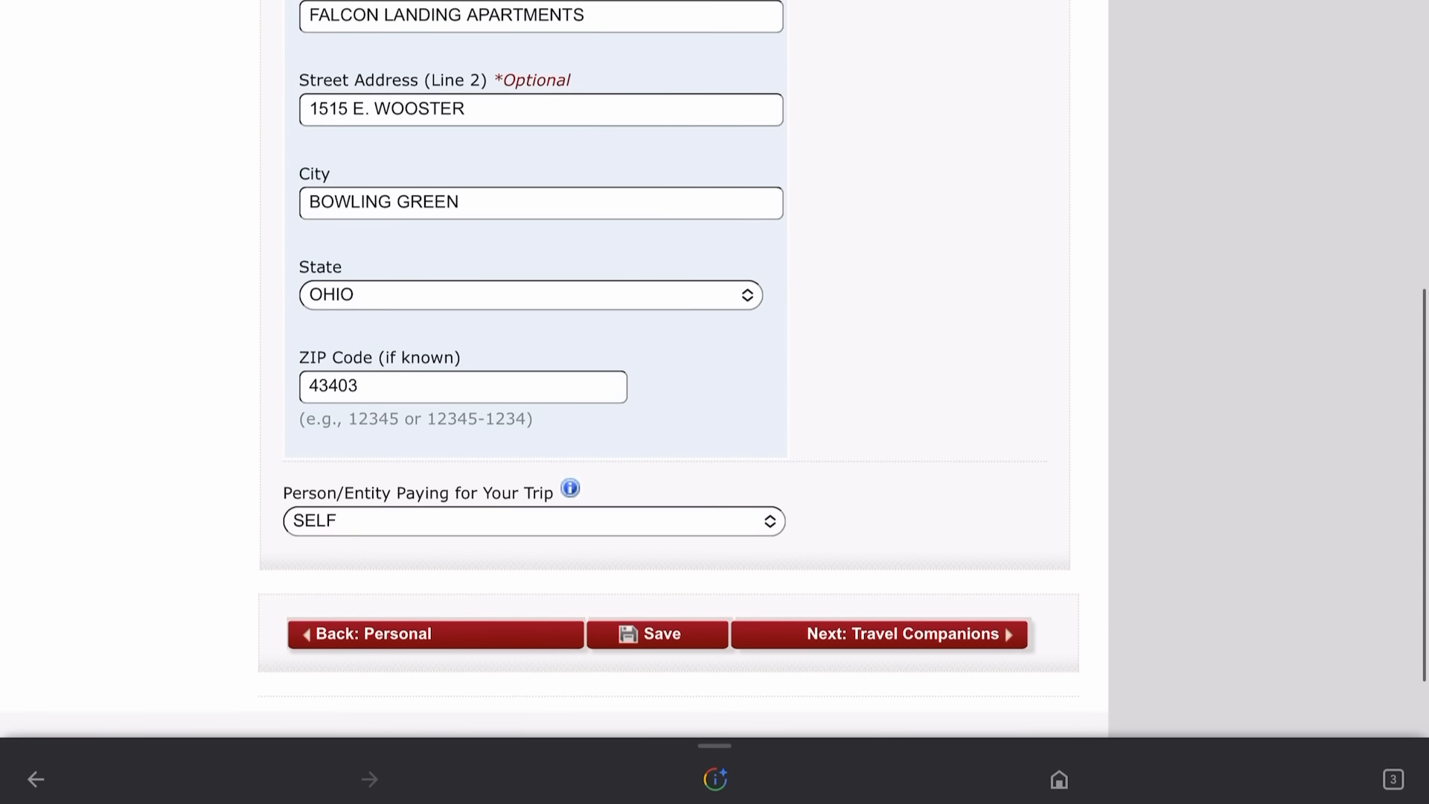
{"action": "scroll", "coordinate": [715, 402], "scroll_direction": "down", "scroll_amount": 2}
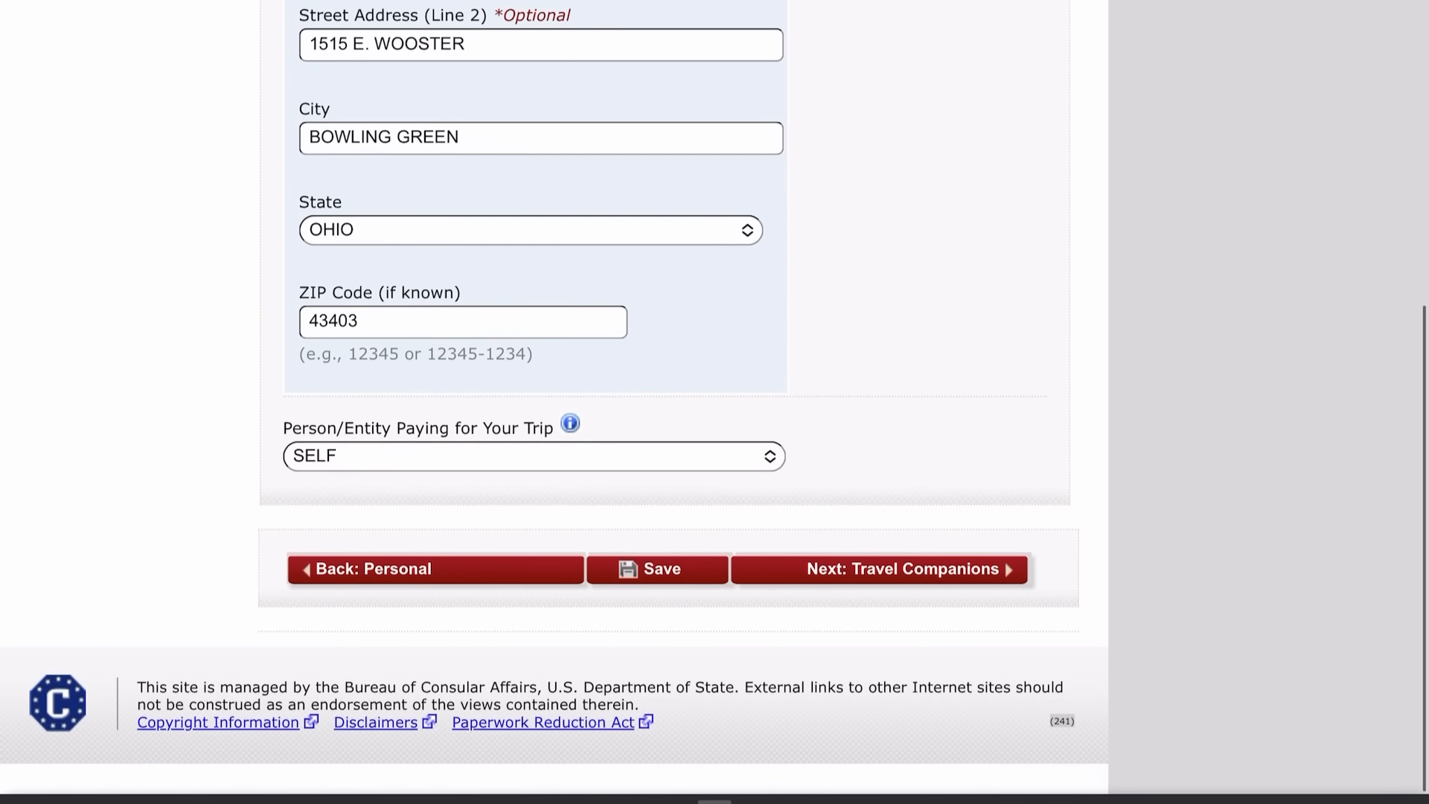
{"action": "scroll", "coordinate": [714, 402], "scroll_direction": "up", "scroll_amount": 1}
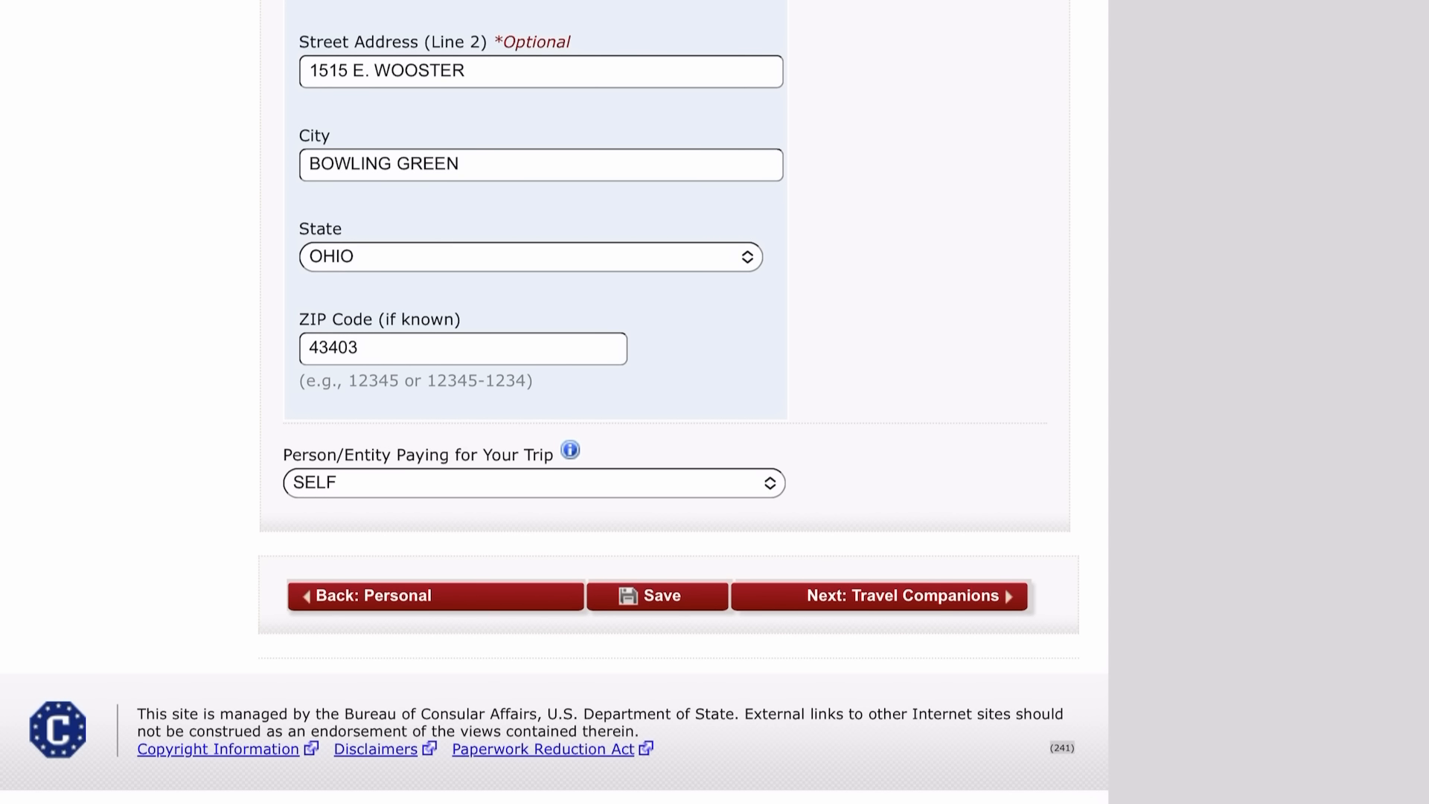
Answer No to other persons traveling and continue to Previous U.S. Travel.
{"action": "left_click", "coordinate": [880, 596]}
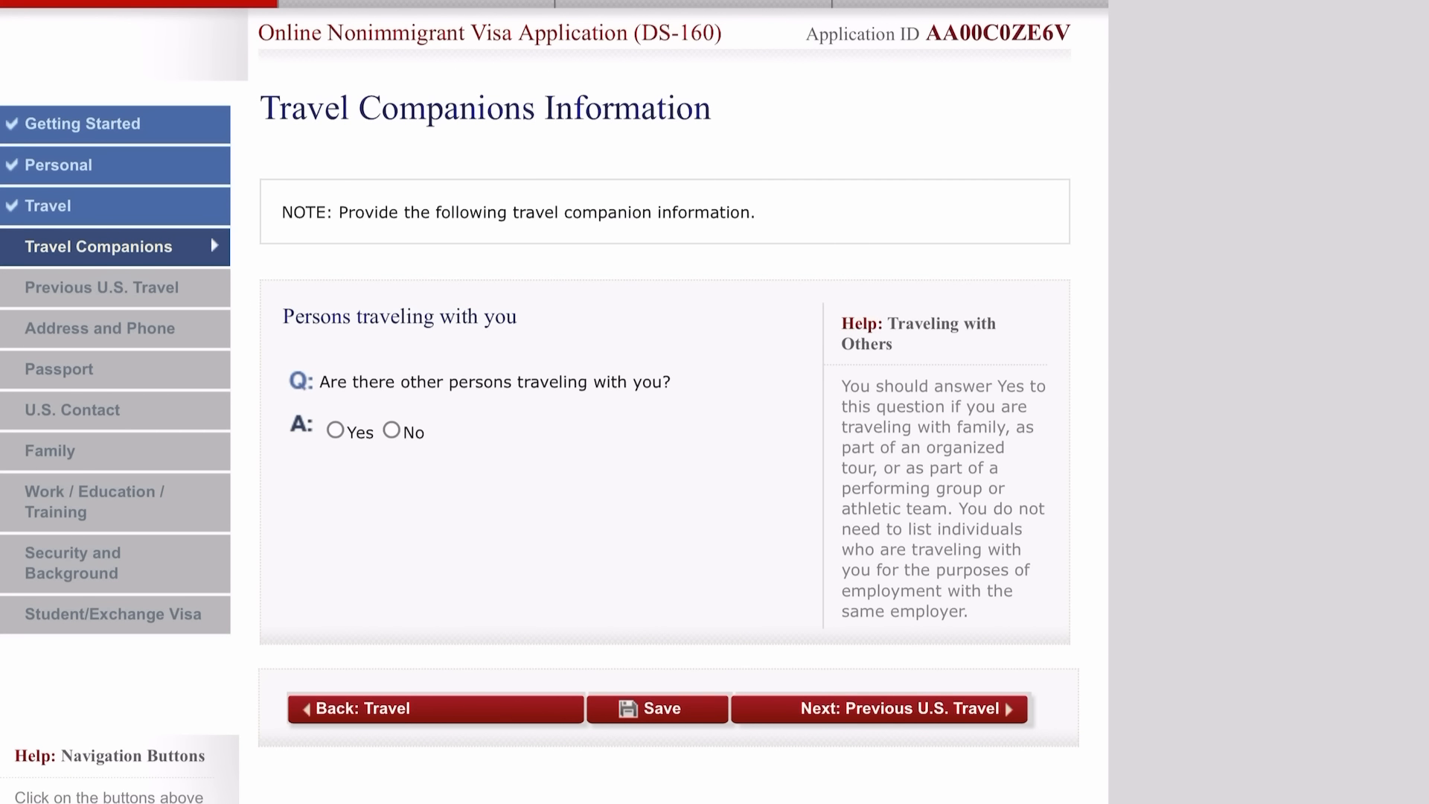
{"action": "scroll", "coordinate": [553, 402], "scroll_direction": "down", "scroll_amount": 1}
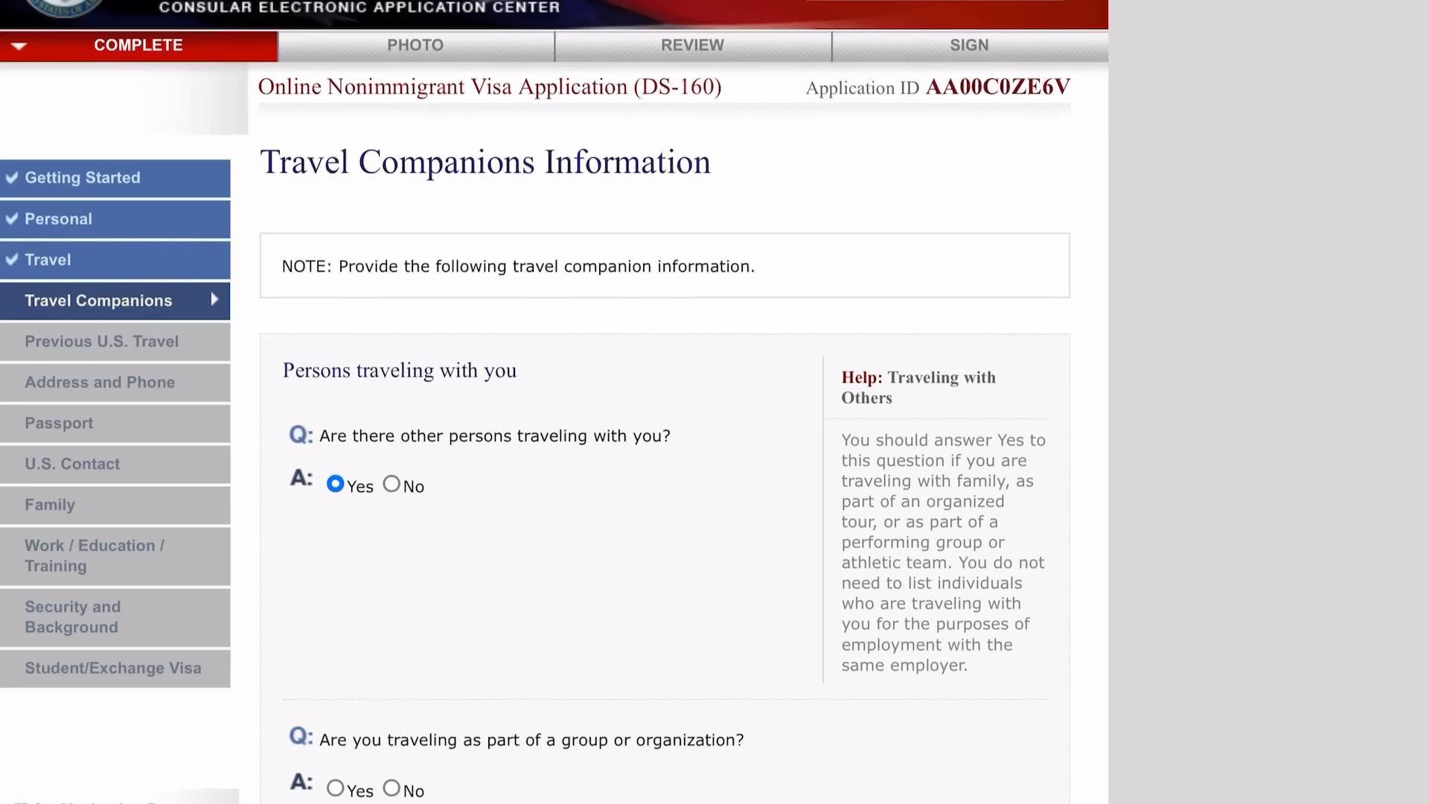
{"action": "scroll", "coordinate": [555, 402], "scroll_direction": "down", "scroll_amount": 4}
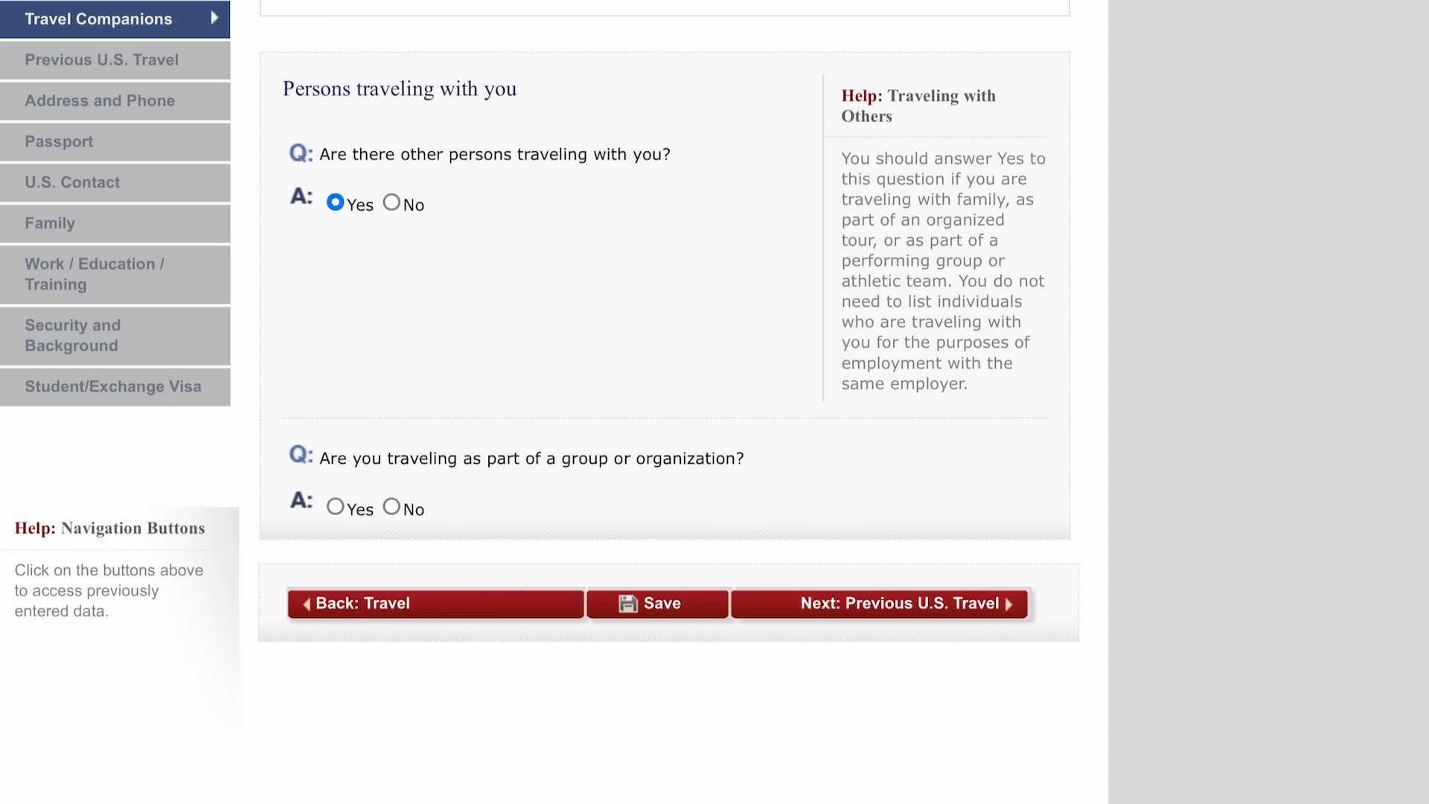
{"action": "scroll", "coordinate": [554, 402], "scroll_direction": "up", "scroll_amount": 2}
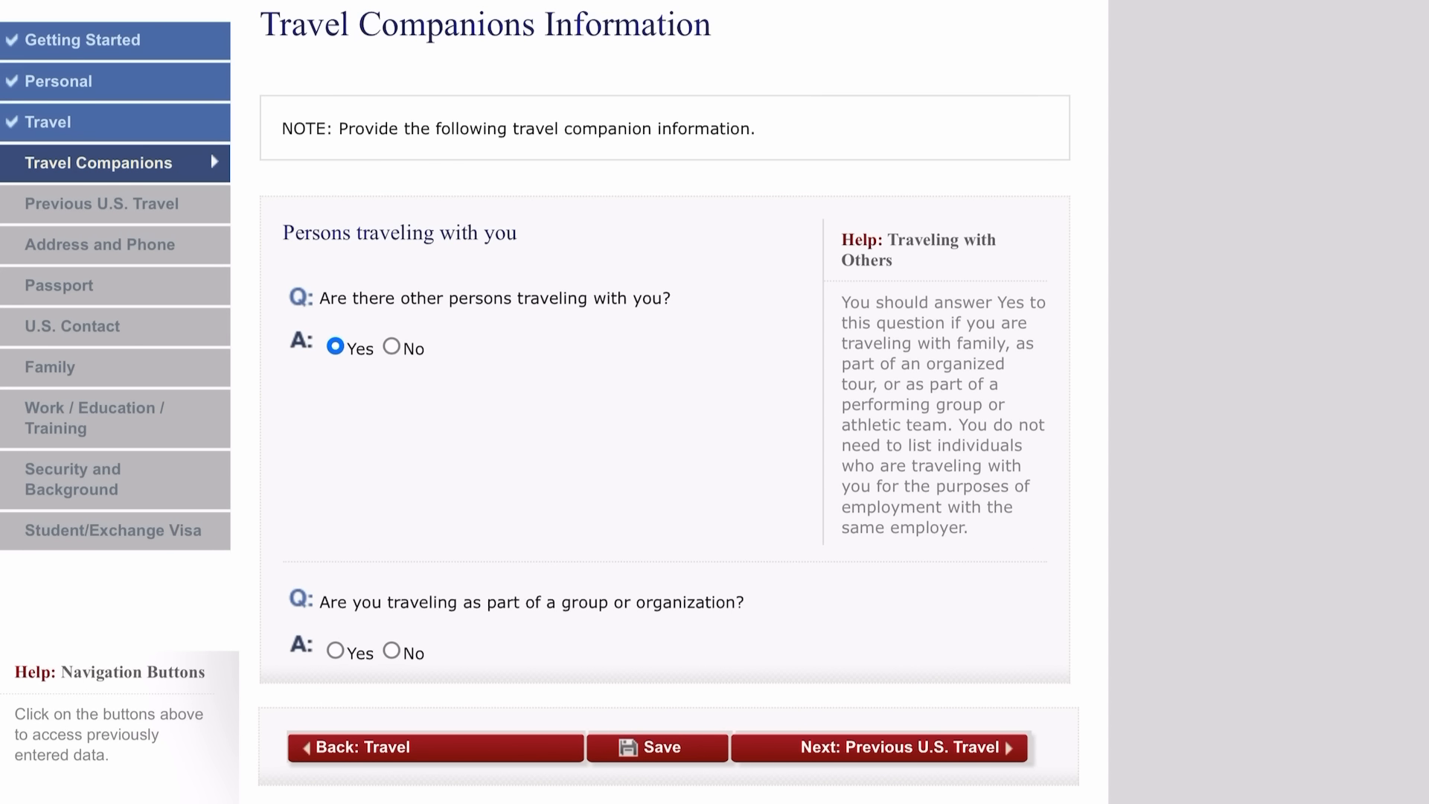
{"action": "left_click", "coordinate": [391, 346]}
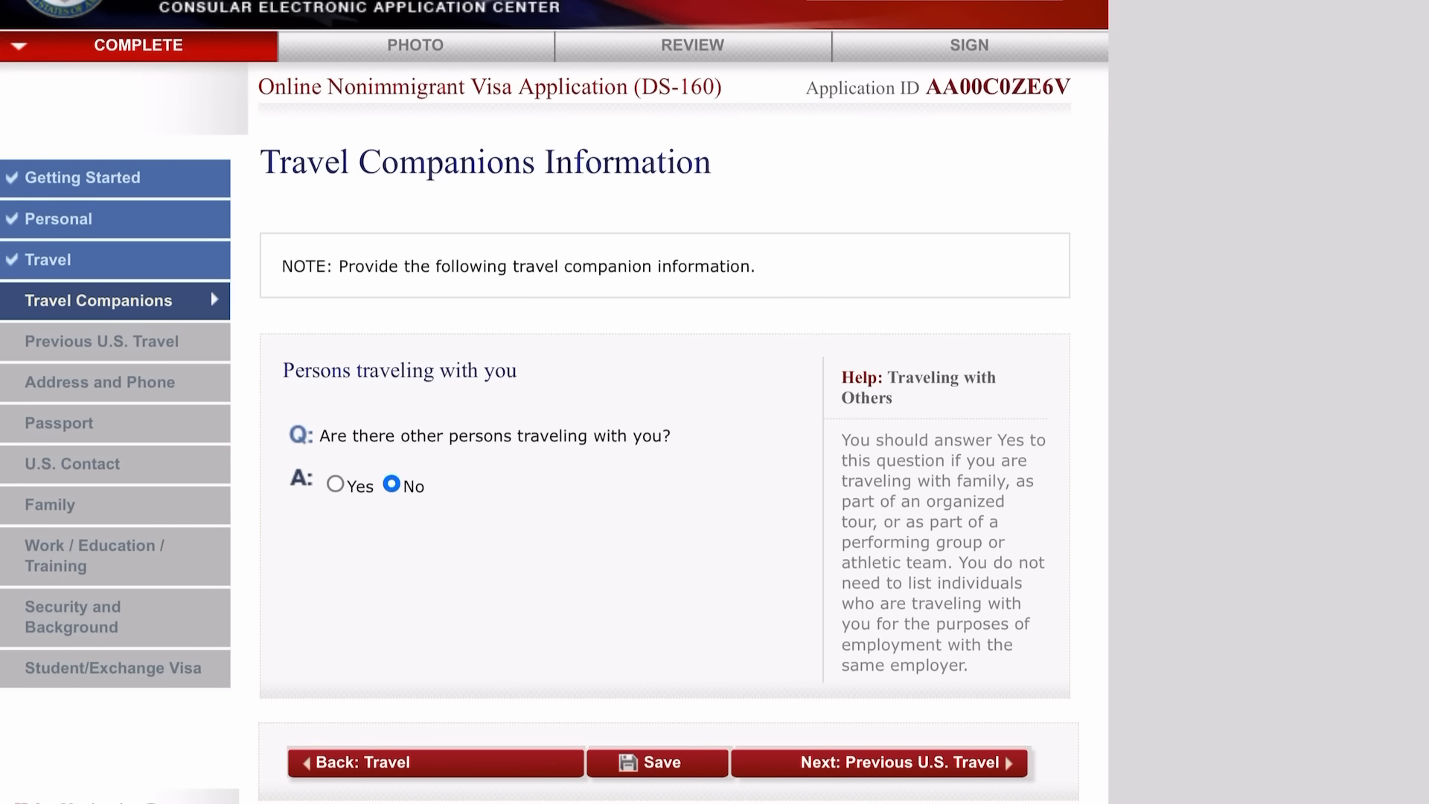
{"action": "left_click", "coordinate": [880, 763]}
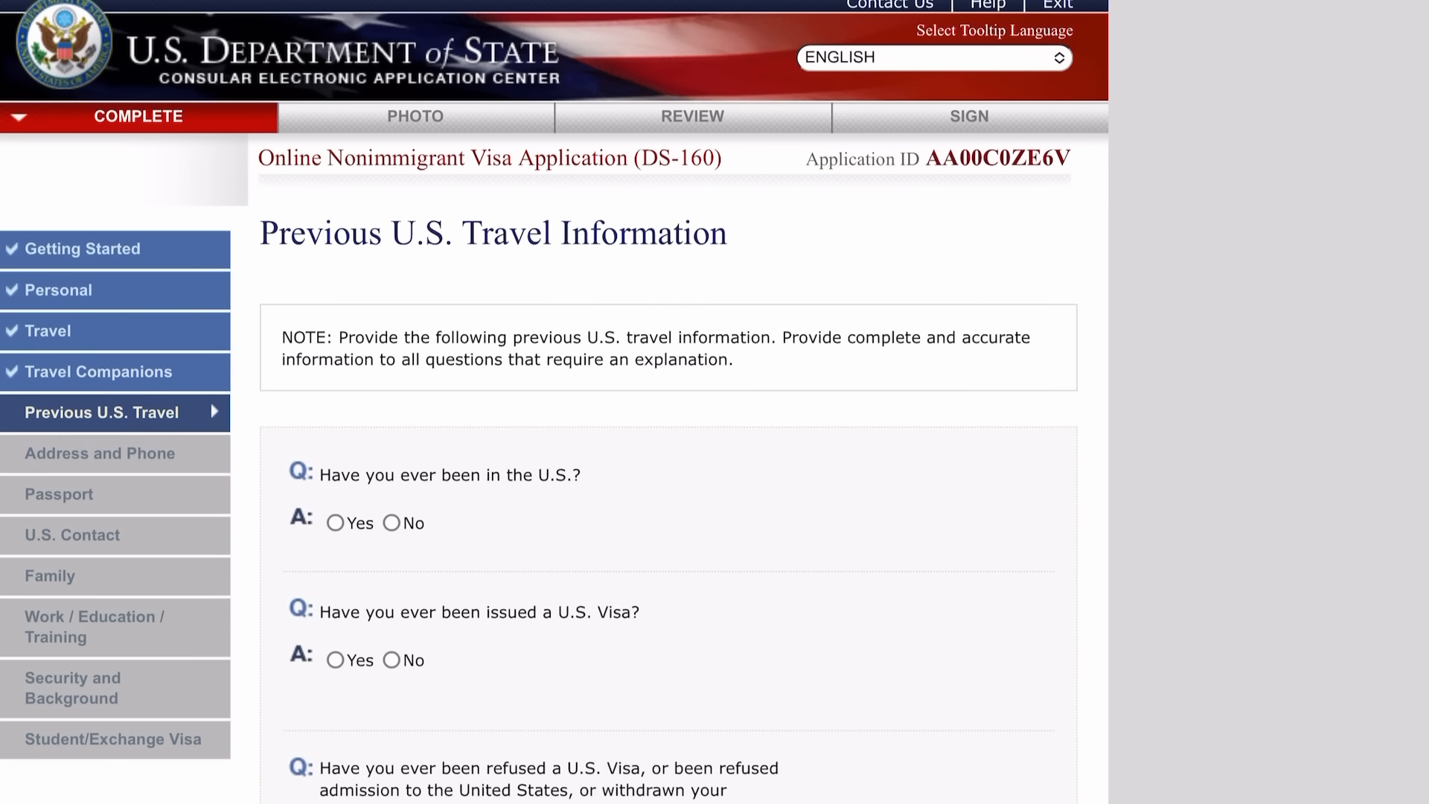
Answer No to prior U.S. visits, visa issuance, visa refusal and immigrant petition.
{"action": "scroll", "coordinate": [668, 402], "scroll_direction": "down", "scroll_amount": 3}
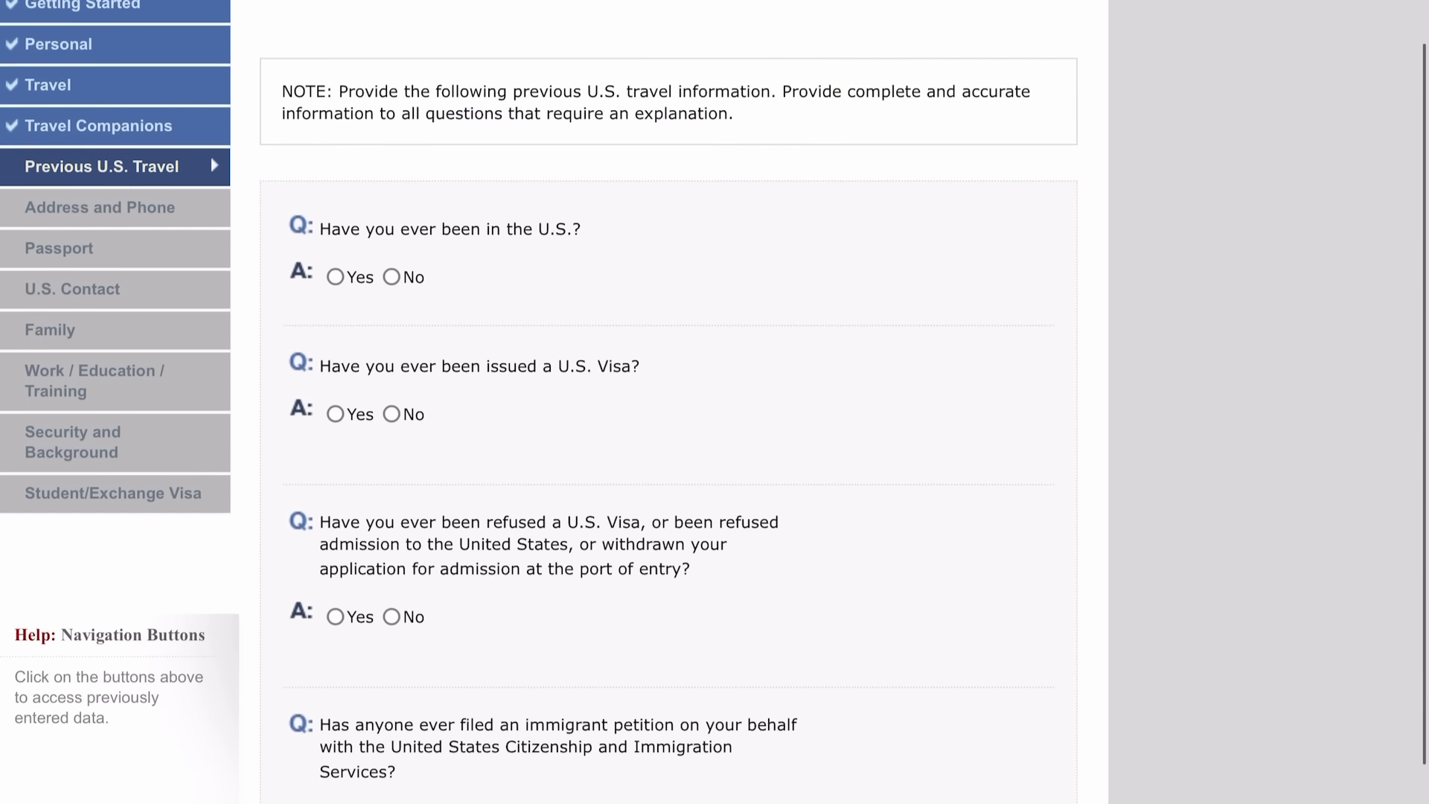
{"action": "left_click", "coordinate": [392, 277]}
{"action": "scroll", "coordinate": [668, 402], "scroll_direction": "down", "scroll_amount": 5}
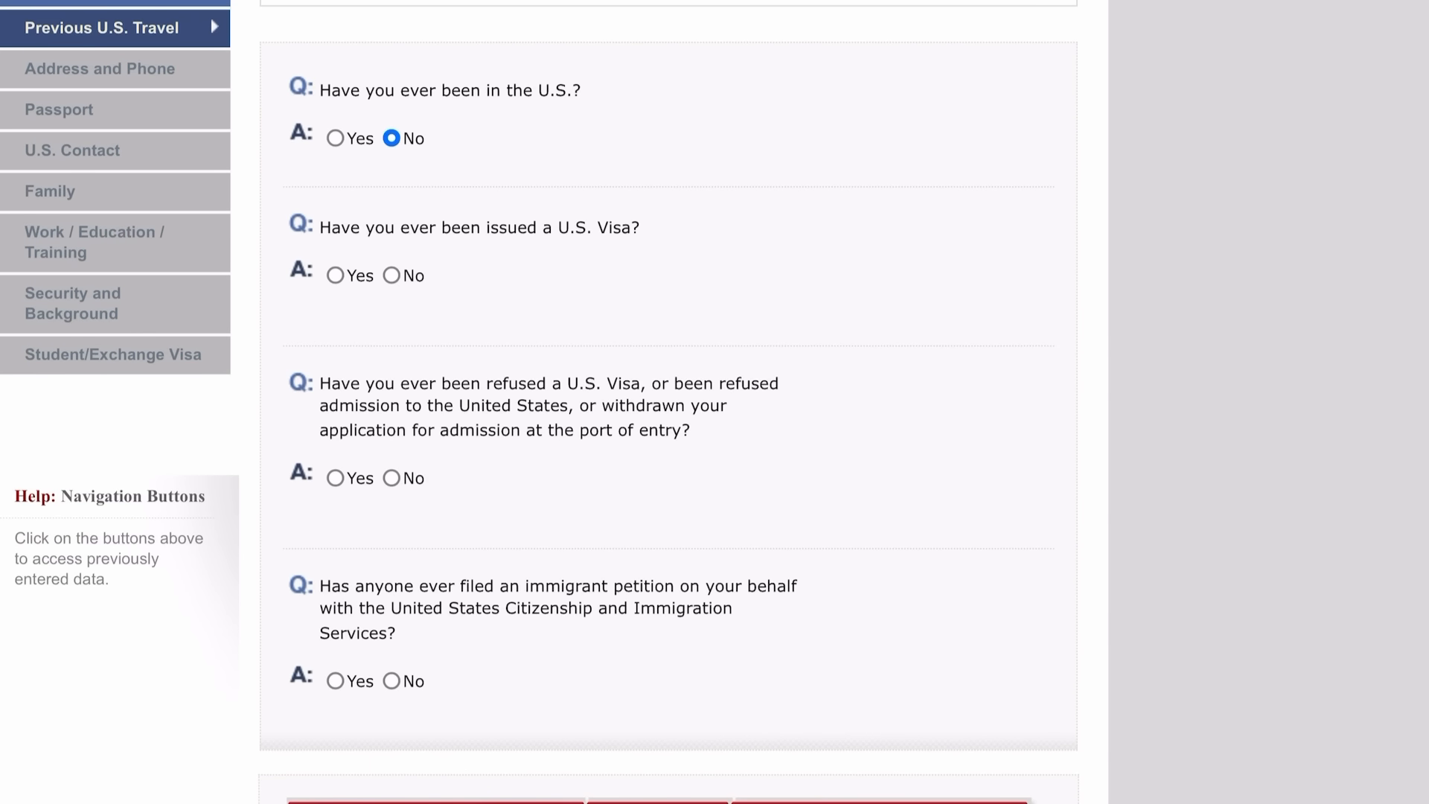
{"action": "left_click", "coordinate": [391, 276]}
{"action": "scroll", "coordinate": [668, 402], "scroll_direction": "down", "scroll_amount": 5}
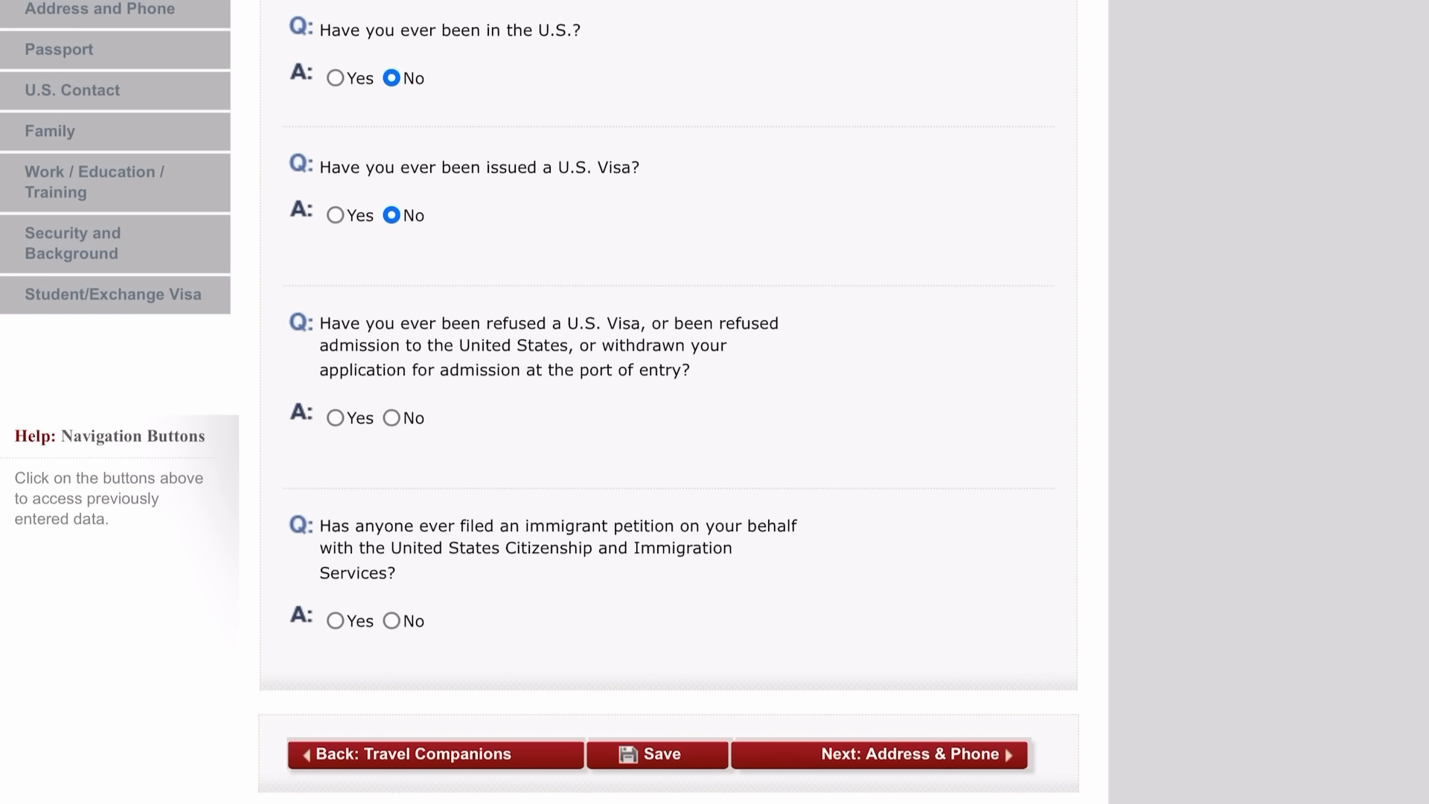
{"action": "left_click", "coordinate": [392, 417]}
{"action": "scroll", "coordinate": [668, 402], "scroll_direction": "down", "scroll_amount": 7}
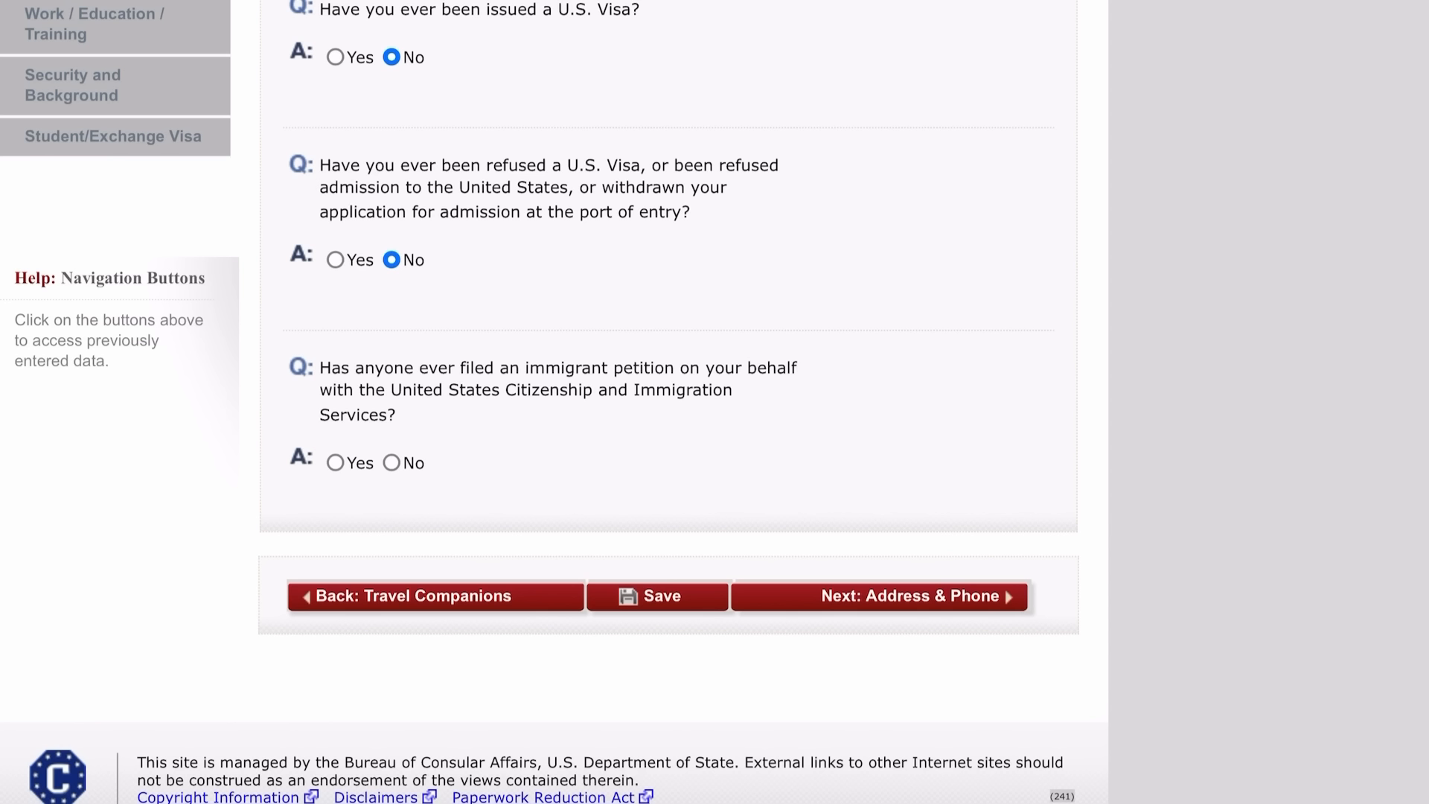
{"action": "left_click", "coordinate": [392, 462]}
{"action": "scroll", "coordinate": [670, 401], "scroll_direction": "down", "scroll_amount": 5}
On the Address and Phone page, mark the secondary phone number as Does Not Apply.
{"action": "left_click", "coordinate": [910, 597]}
{"action": "scroll", "coordinate": [670, 402], "scroll_direction": "down", "scroll_amount": 2}
{"action": "scroll", "coordinate": [670, 402], "scroll_direction": "up", "scroll_amount": 1}
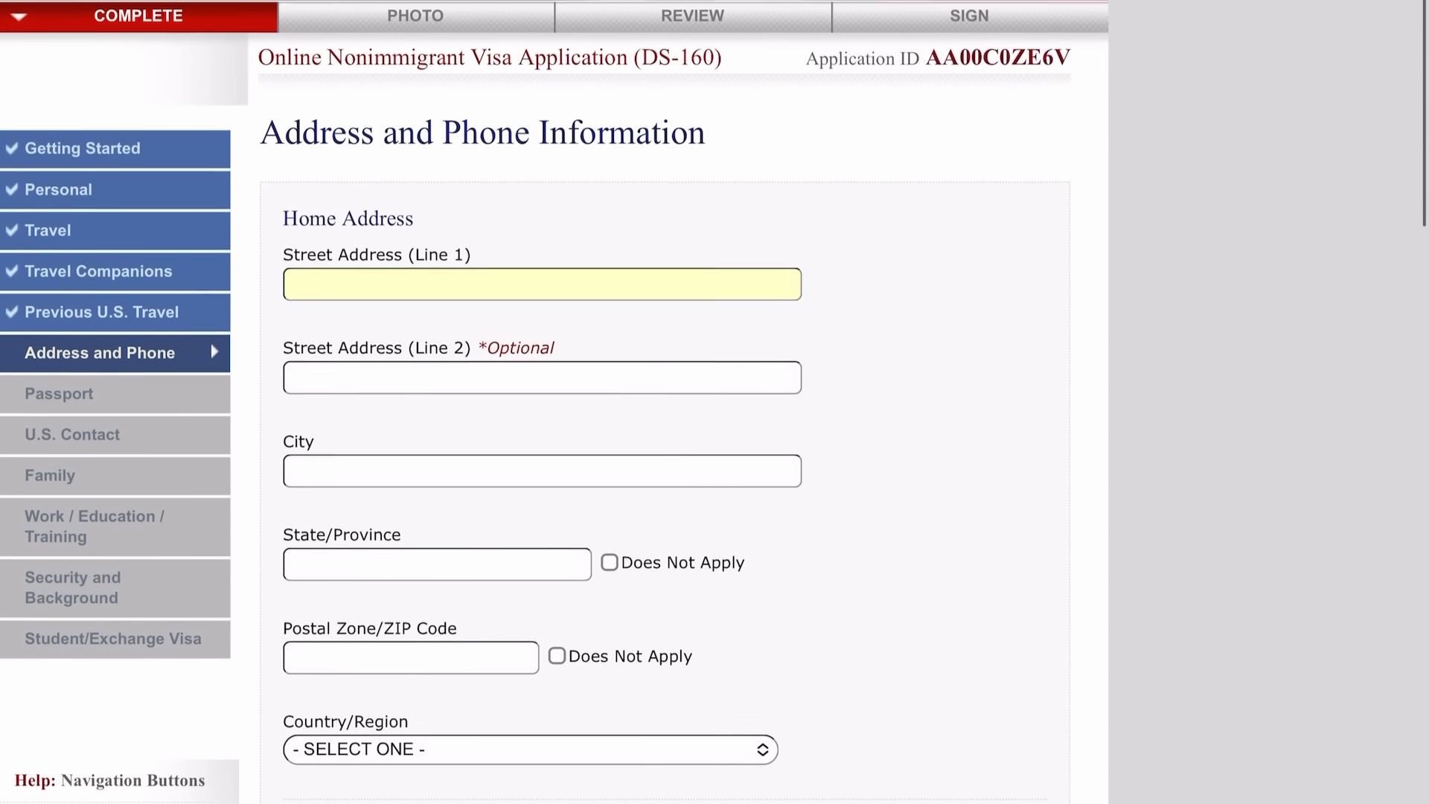
{"action": "scroll", "coordinate": [670, 402], "scroll_direction": "down", "scroll_amount": 1}
{"action": "scroll", "coordinate": [554, 402], "scroll_direction": "down", "scroll_amount": 3}
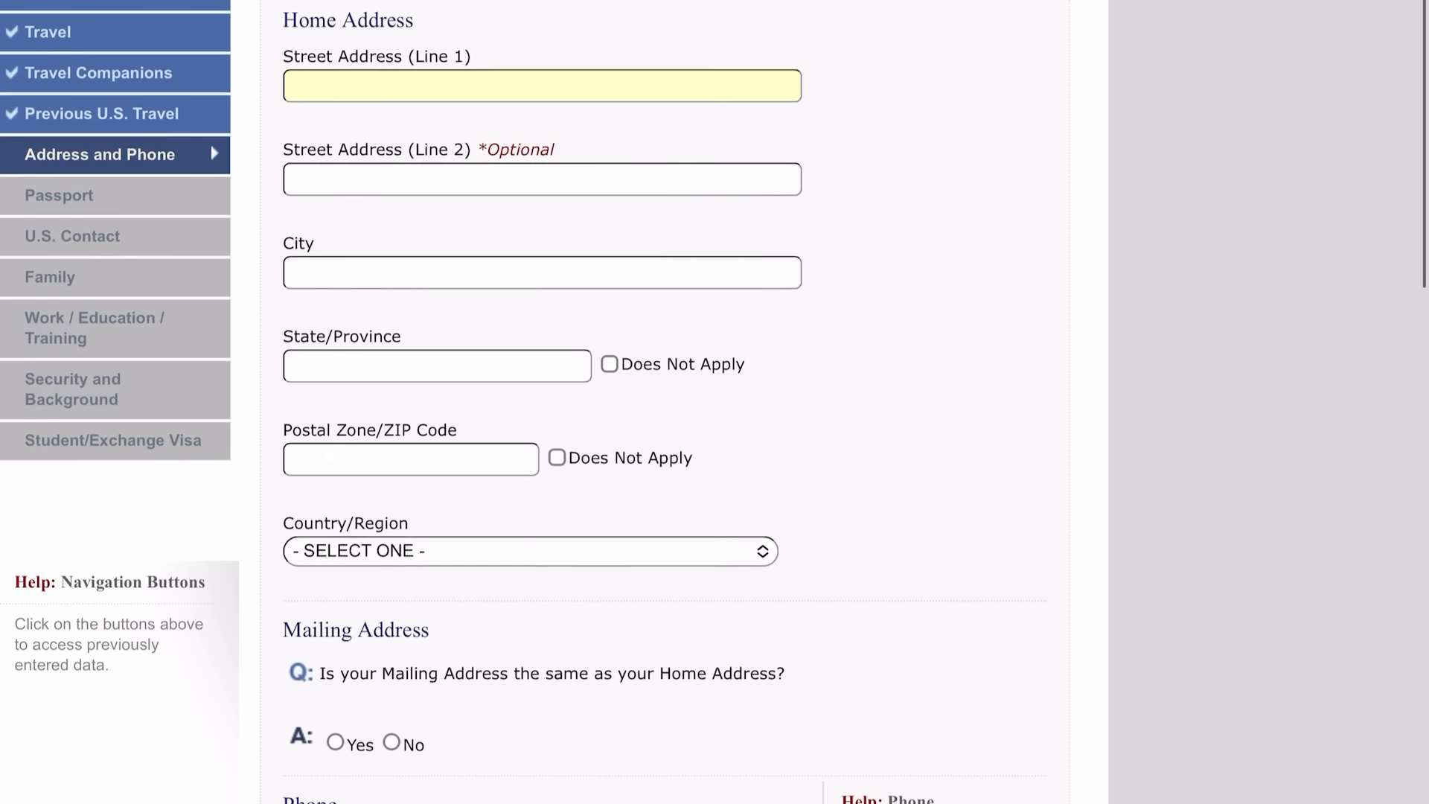
{"action": "scroll", "coordinate": [554, 401], "scroll_direction": "down", "scroll_amount": 5}
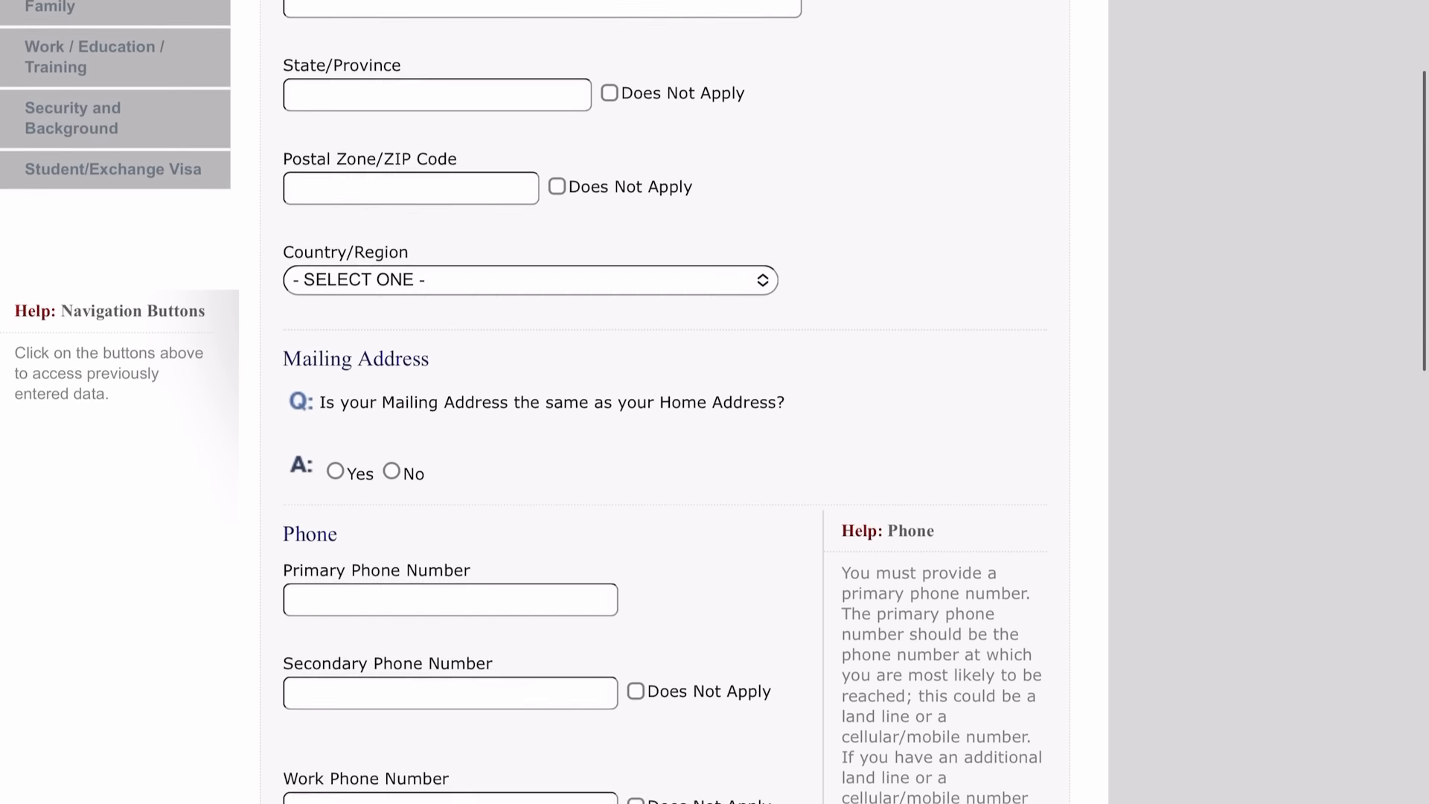
{"action": "scroll", "coordinate": [554, 402], "scroll_direction": "down", "scroll_amount": 3}
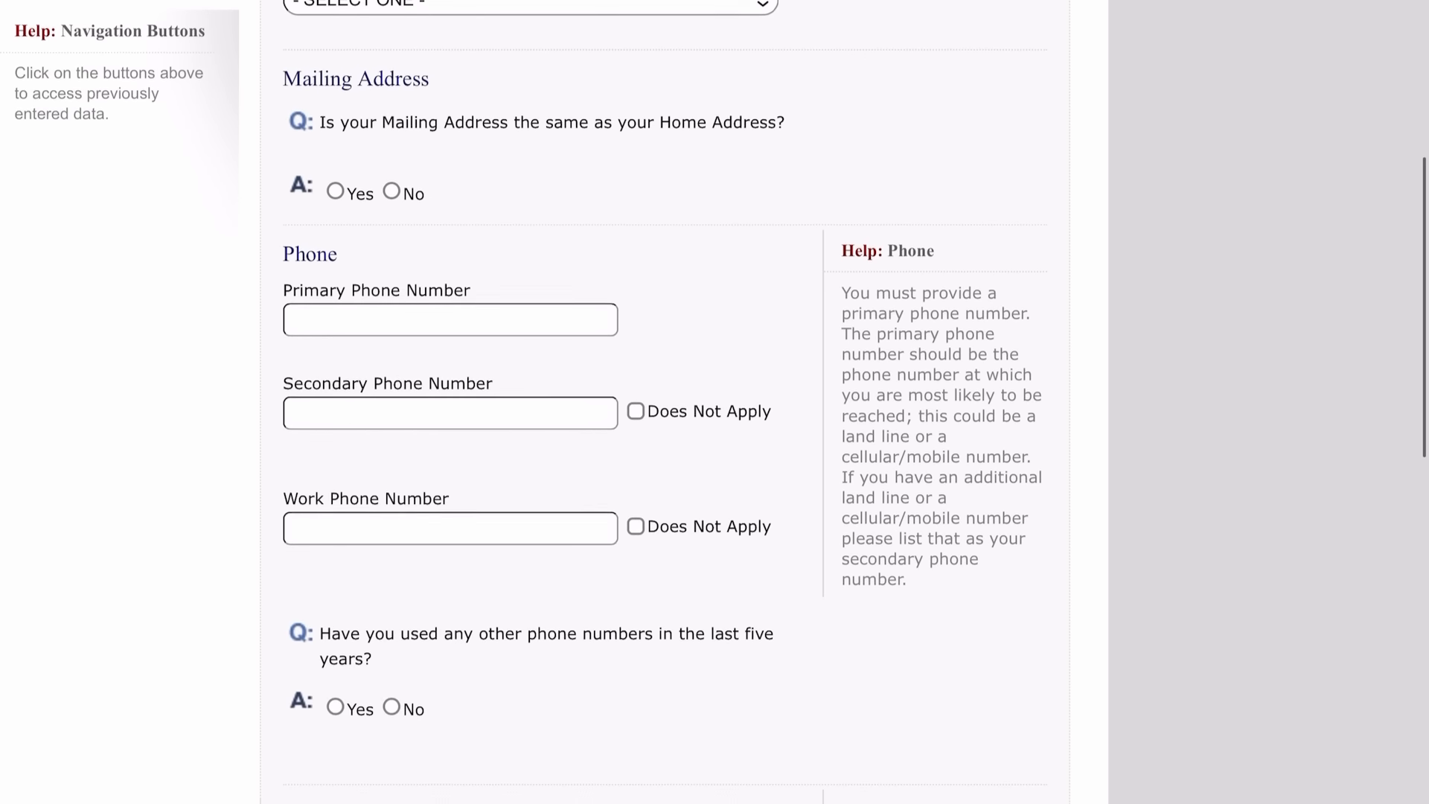
{"action": "scroll", "coordinate": [555, 402], "scroll_direction": "down", "scroll_amount": 3}
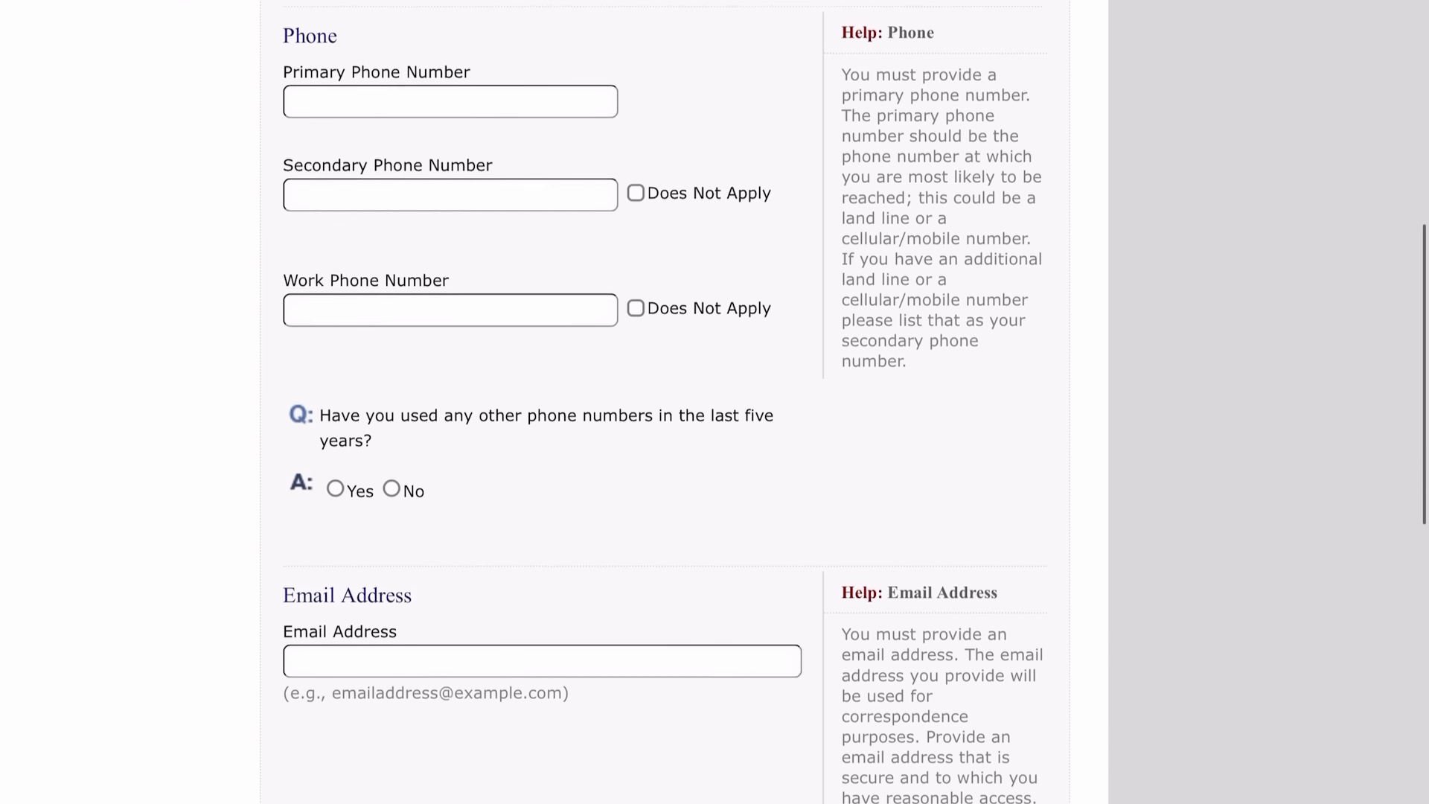
{"action": "scroll", "coordinate": [554, 402], "scroll_direction": "down", "scroll_amount": 1}
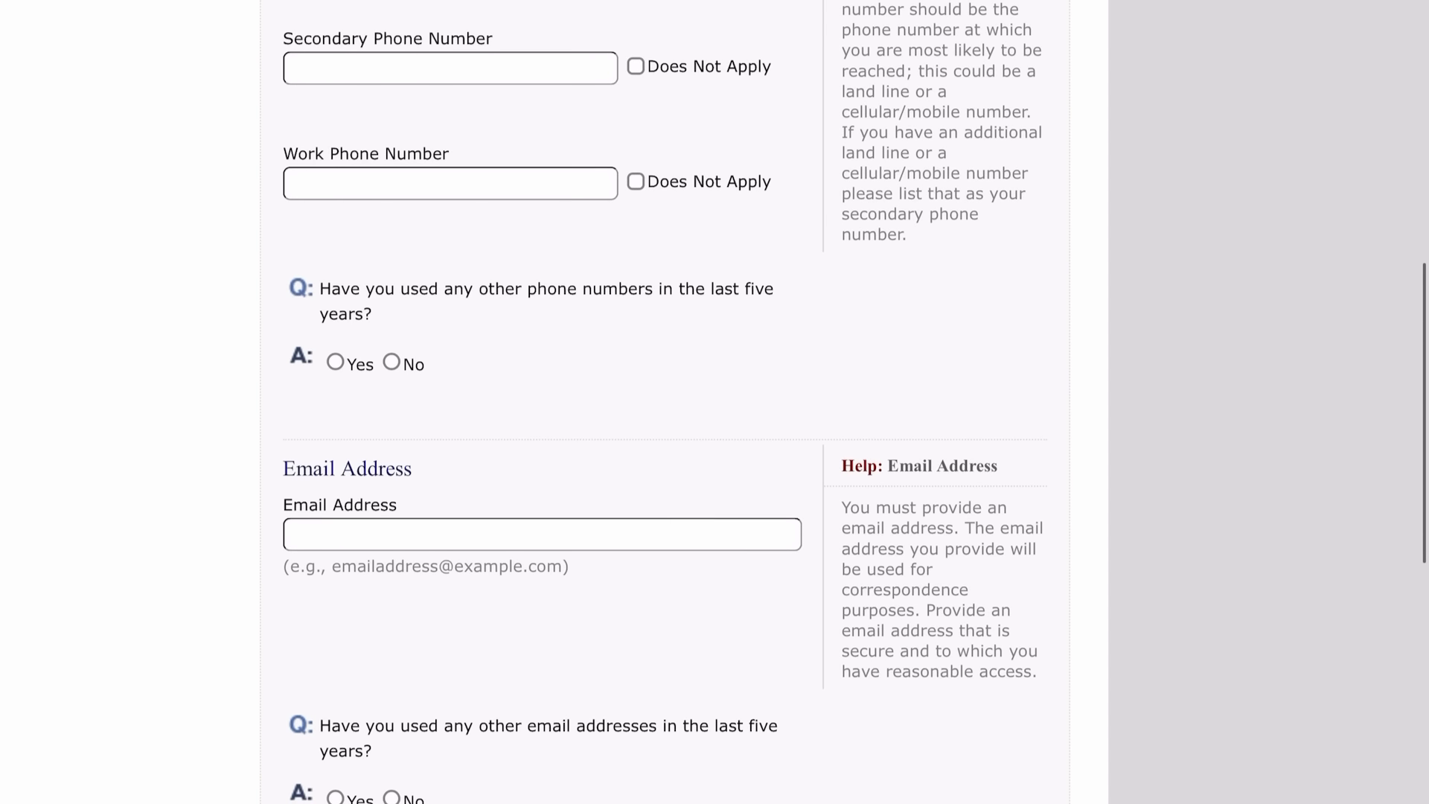
{"action": "left_click", "coordinate": [657, 67]}
Fill in the applicant's e-mail address.
{"action": "left_click", "coordinate": [450, 184]}
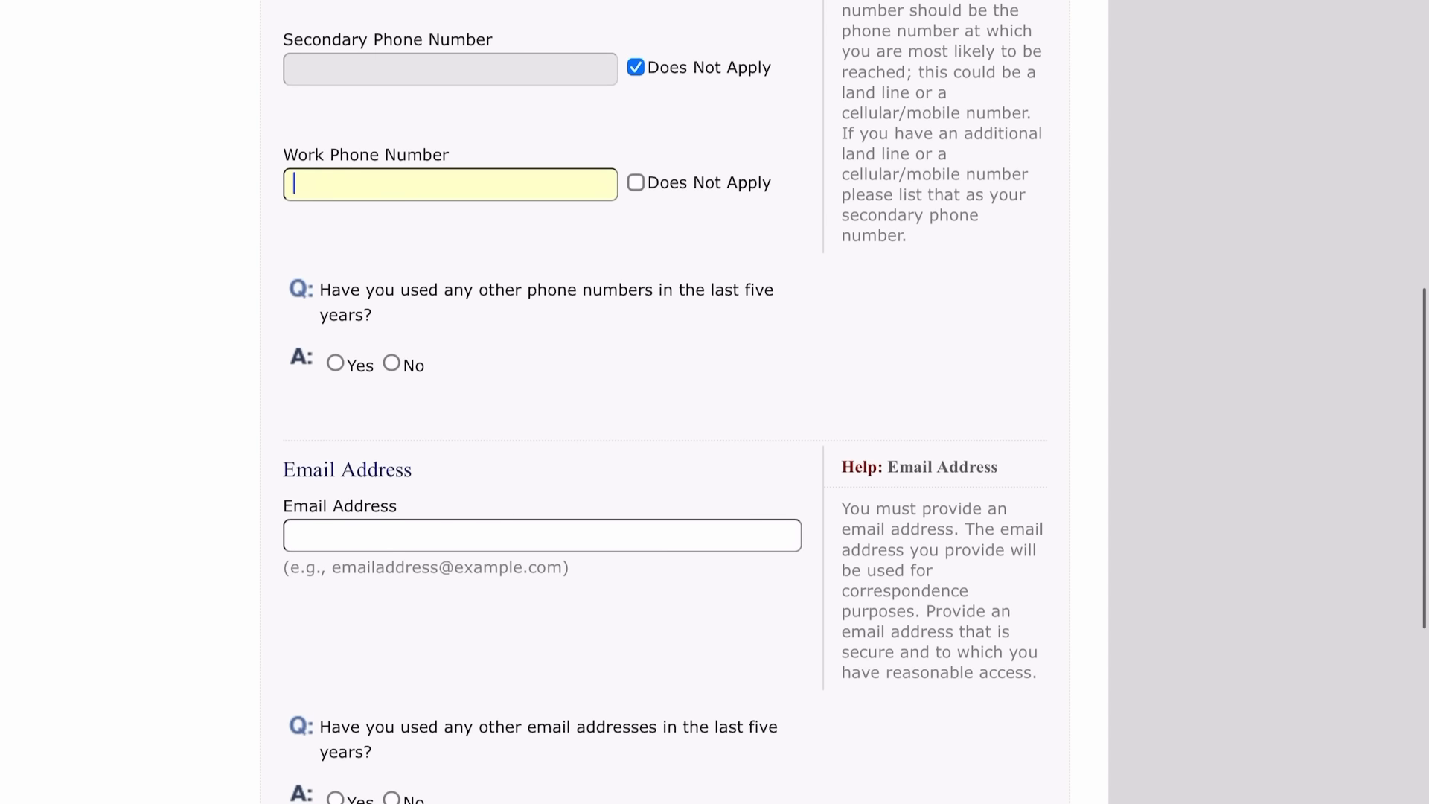
{"action": "scroll", "coordinate": [554, 401], "scroll_direction": "down", "scroll_amount": 2}
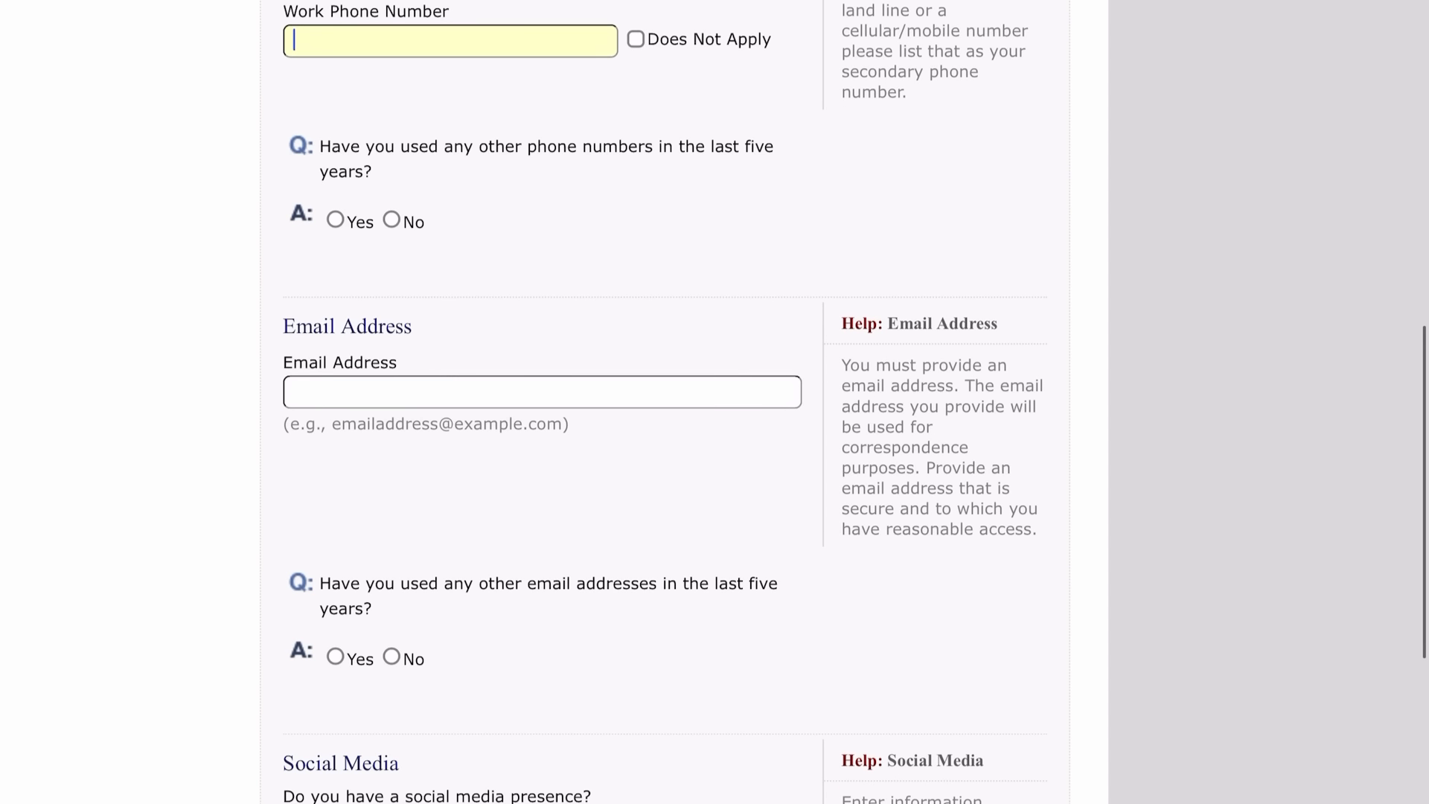
{"action": "left_click", "coordinate": [542, 392]}
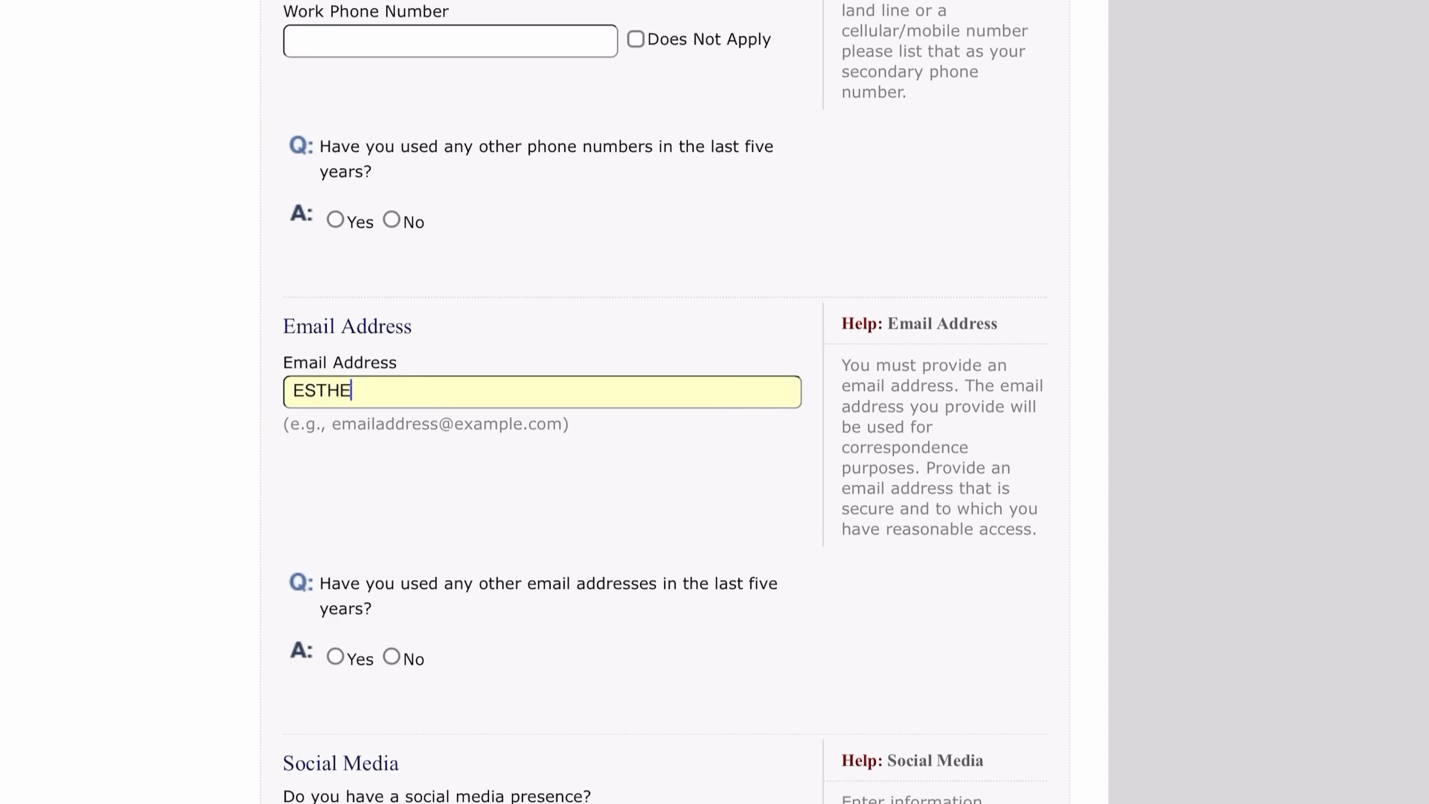
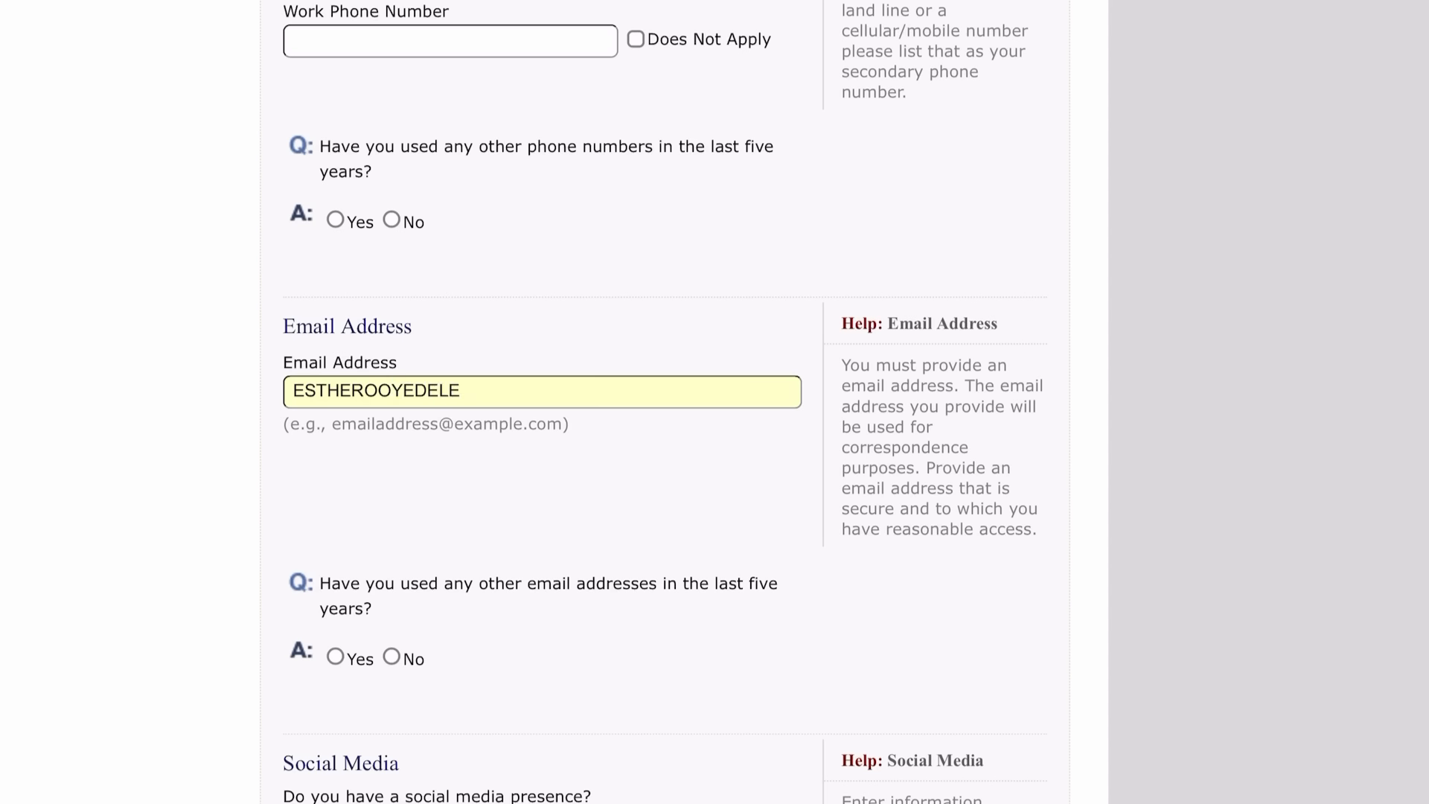
{"action": "scroll", "coordinate": [541, 402], "scroll_direction": "down", "scroll_amount": 3}
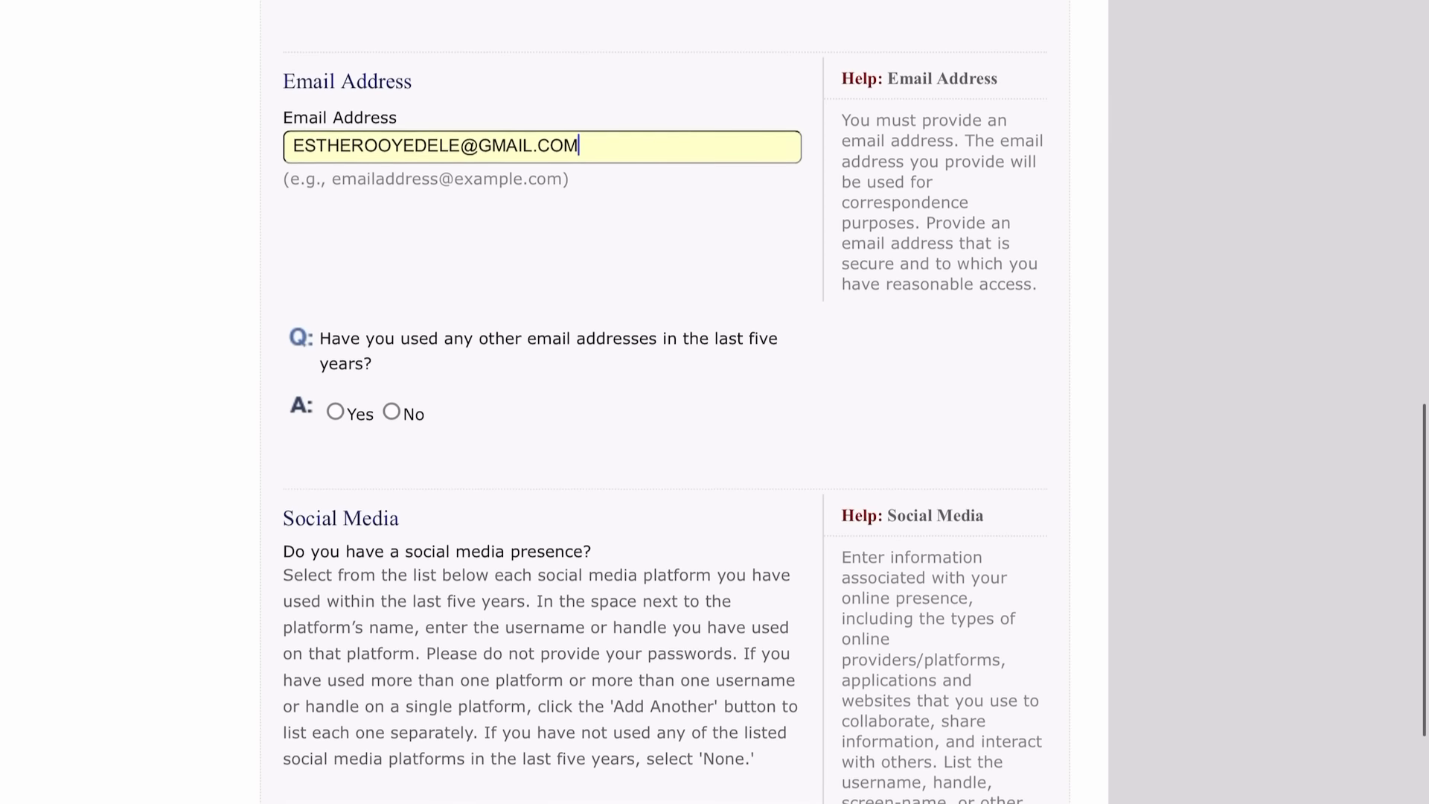
{"action": "scroll", "coordinate": [541, 402], "scroll_direction": "down", "scroll_amount": 1}
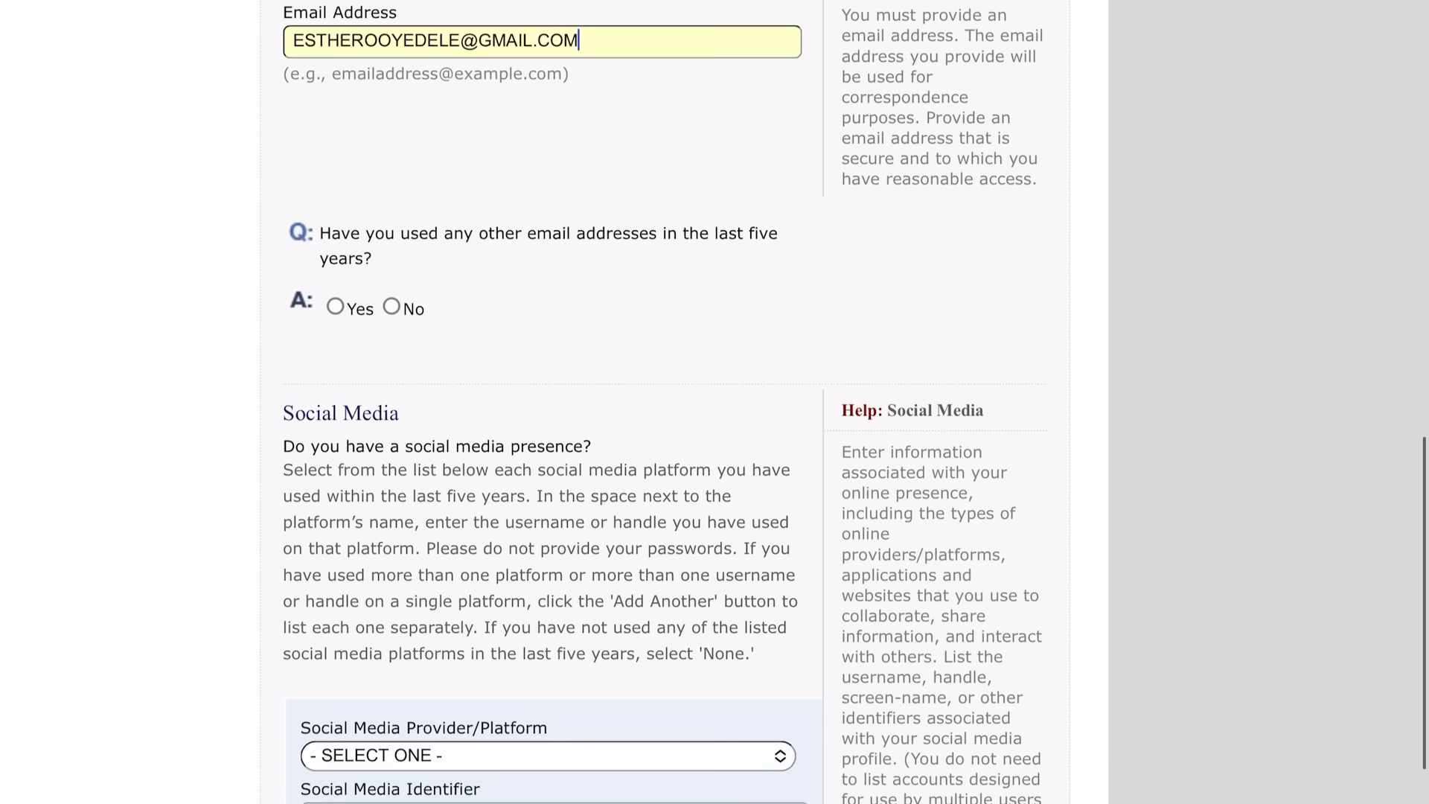
{"action": "scroll", "coordinate": [662, 431], "scroll_direction": "down", "scroll_amount": 1}
{"action": "scroll", "coordinate": [662, 432], "scroll_direction": "down", "scroll_amount": 1}
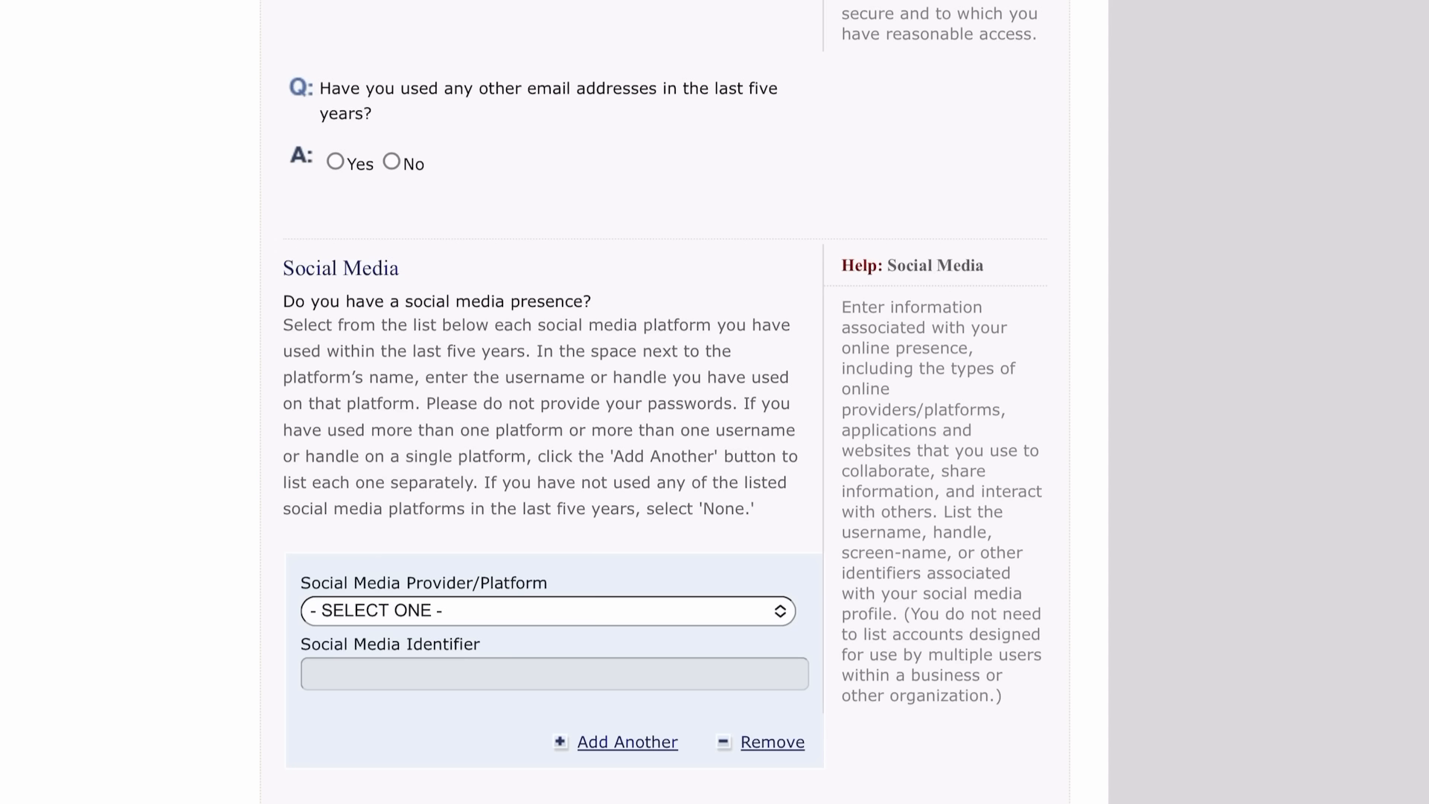
Answer Yes to other e-mail addresses and fill in the LinkedIn social media entry.
{"action": "left_click", "coordinate": [359, 164]}
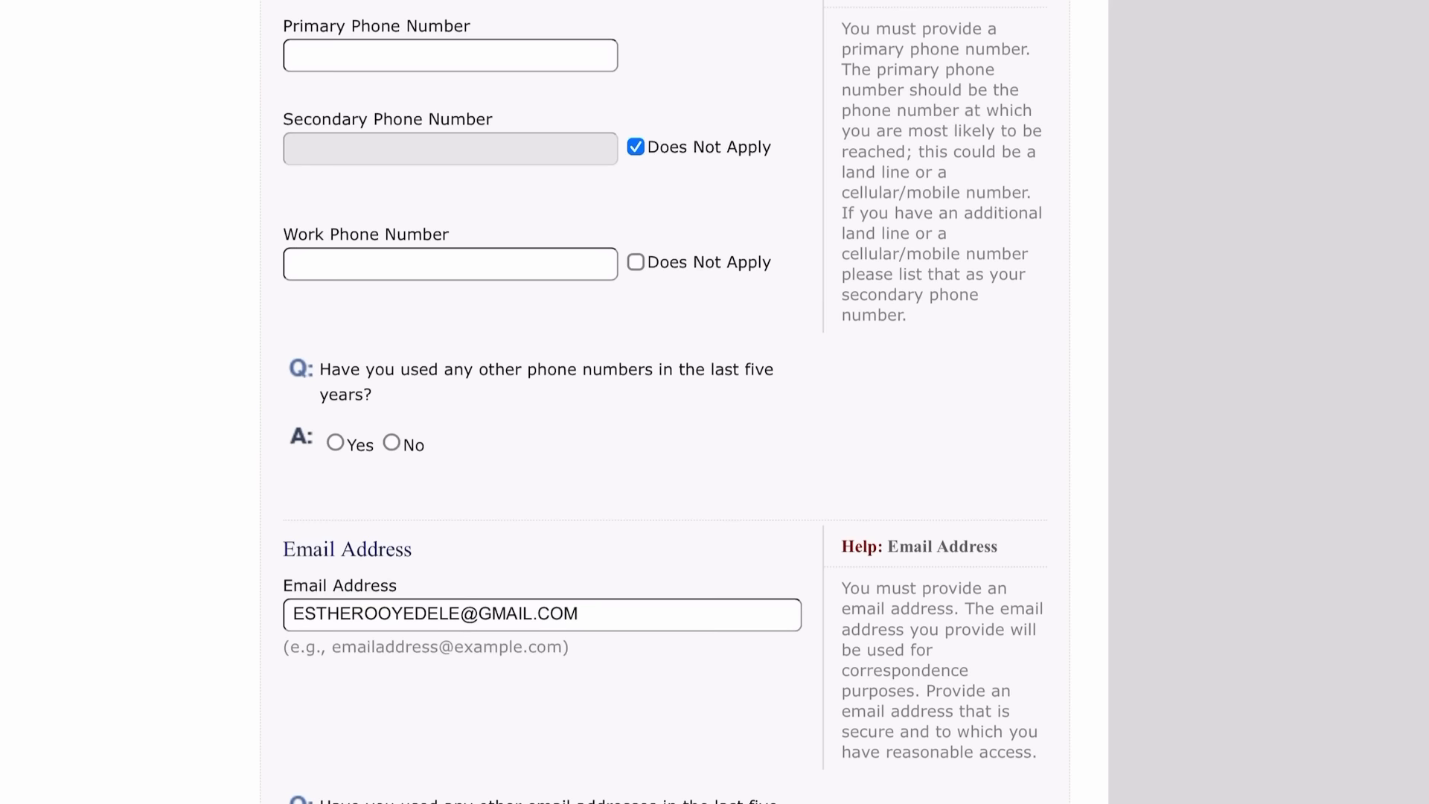
{"action": "scroll", "coordinate": [663, 401], "scroll_direction": "down", "scroll_amount": 7}
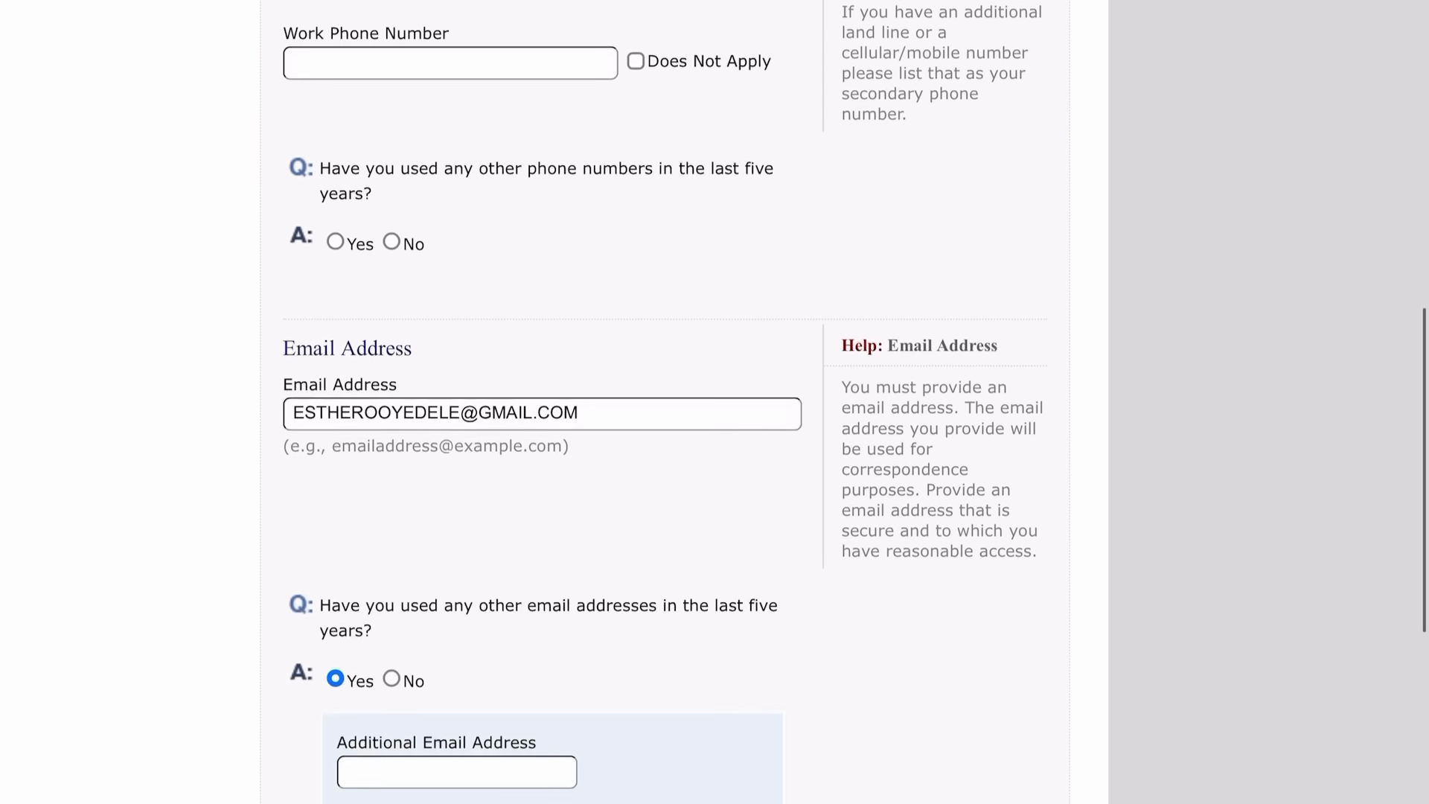
{"action": "left_click", "coordinate": [457, 433]}
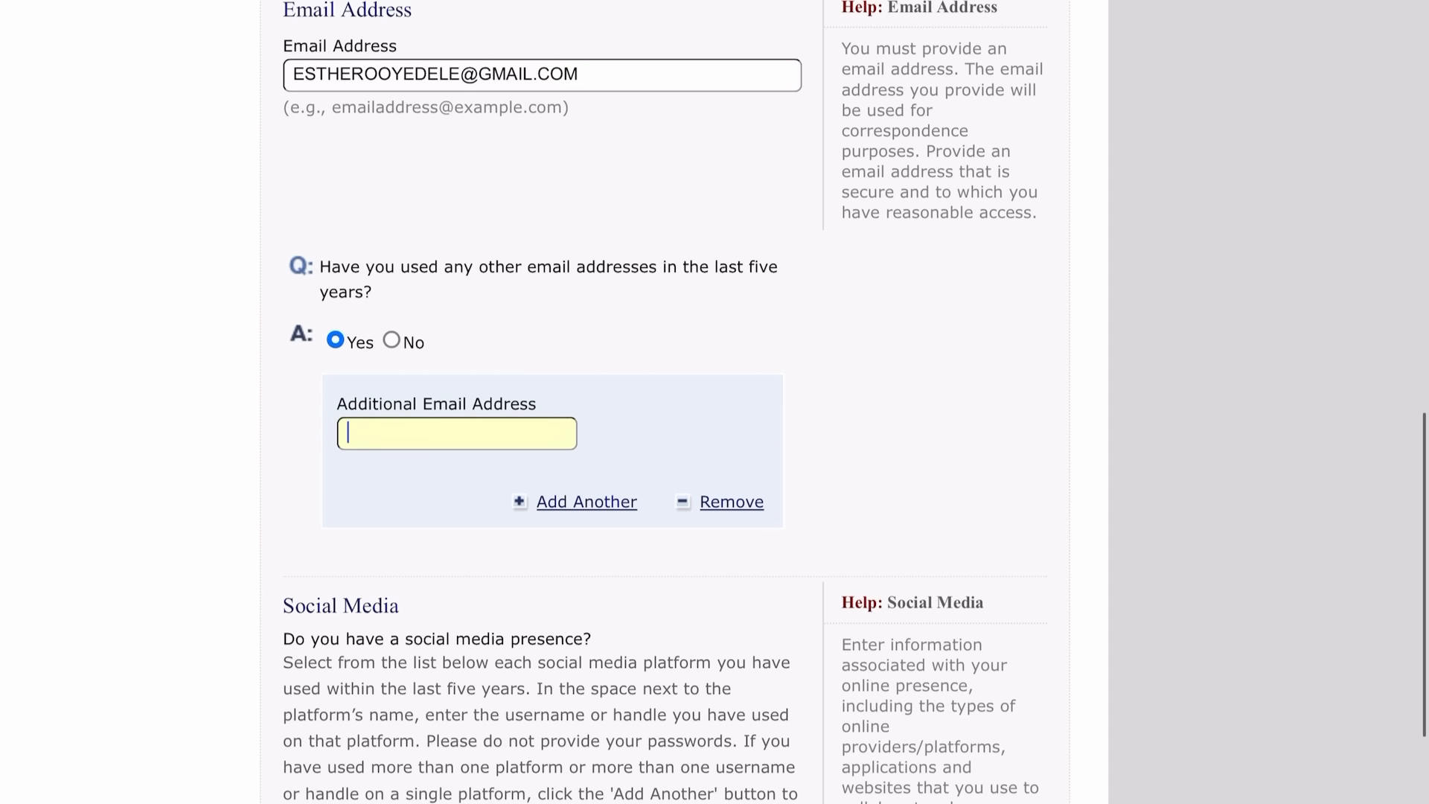
{"action": "scroll", "coordinate": [662, 402], "scroll_direction": "down", "scroll_amount": 8}
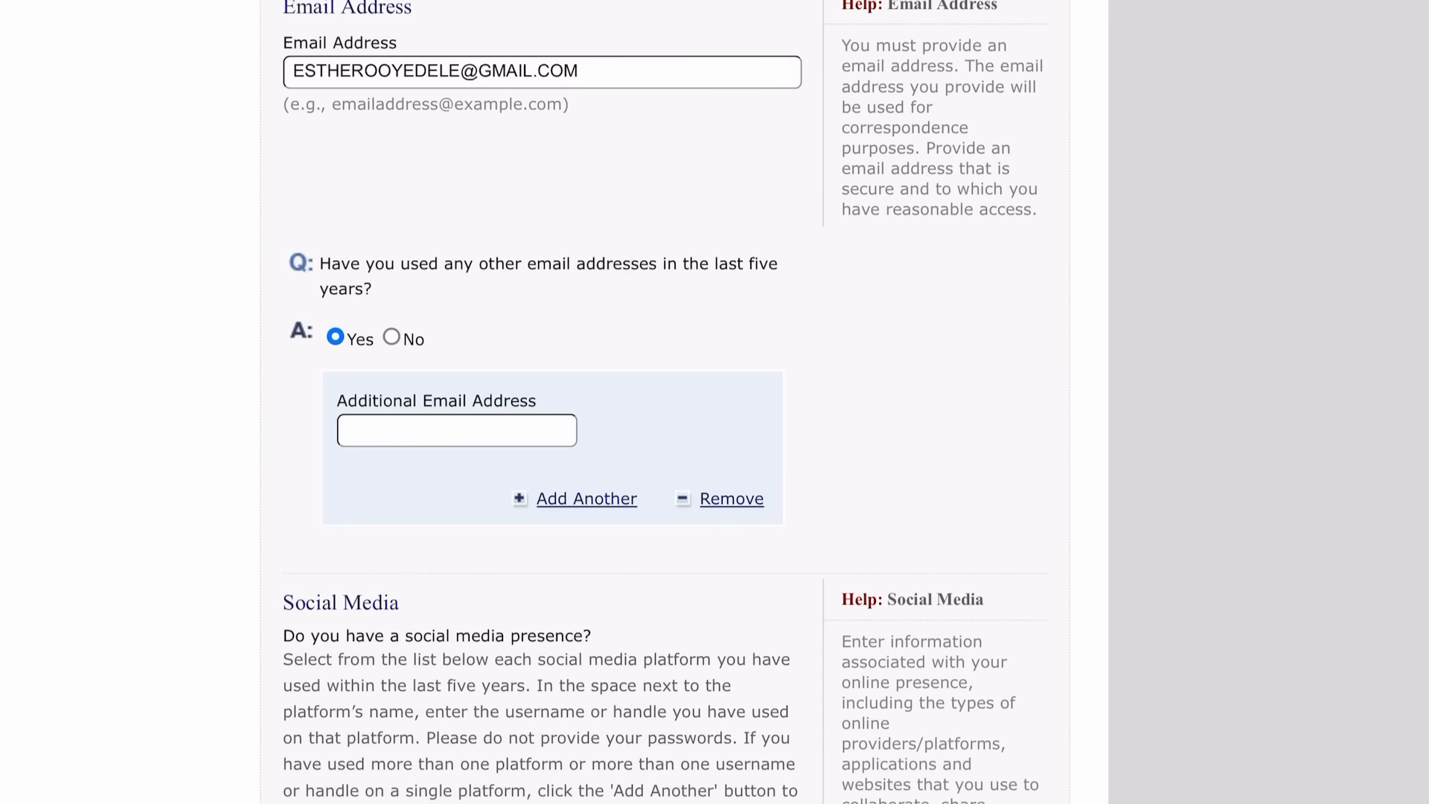
{"action": "scroll", "coordinate": [662, 402], "scroll_direction": "down", "scroll_amount": 8}
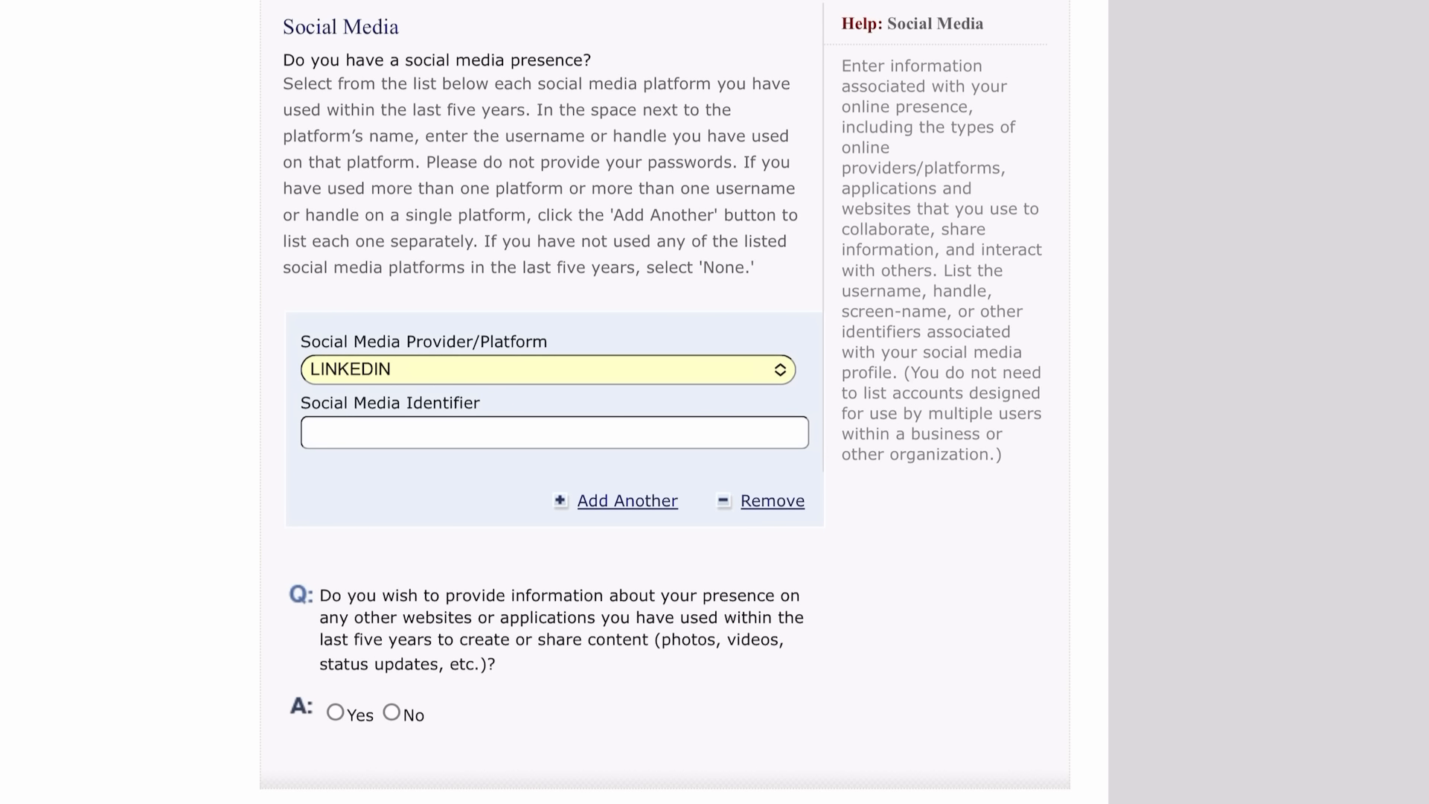
{"action": "scroll", "coordinate": [662, 401], "scroll_direction": "down", "scroll_amount": 1}
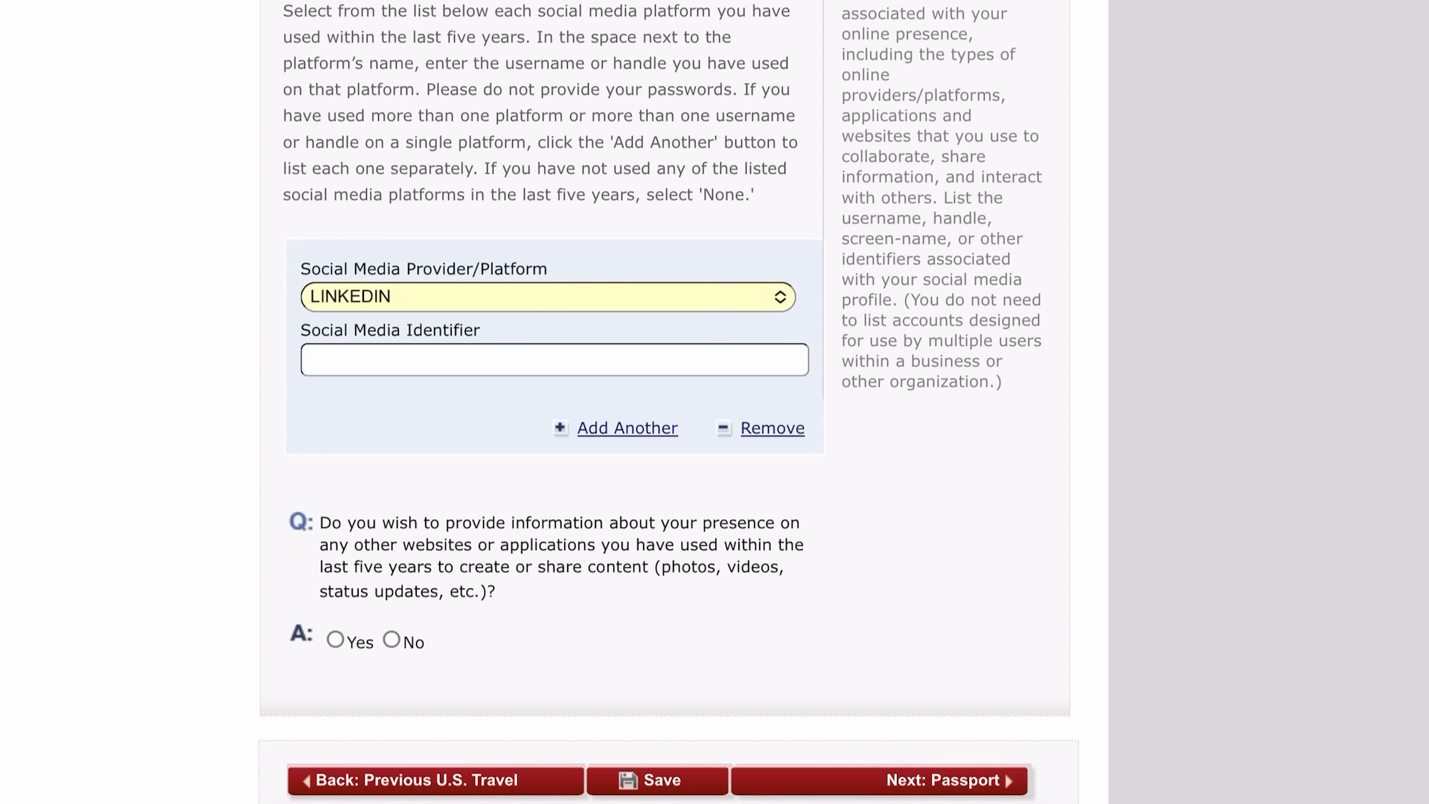
{"action": "scroll", "coordinate": [662, 402], "scroll_direction": "down", "scroll_amount": 2}
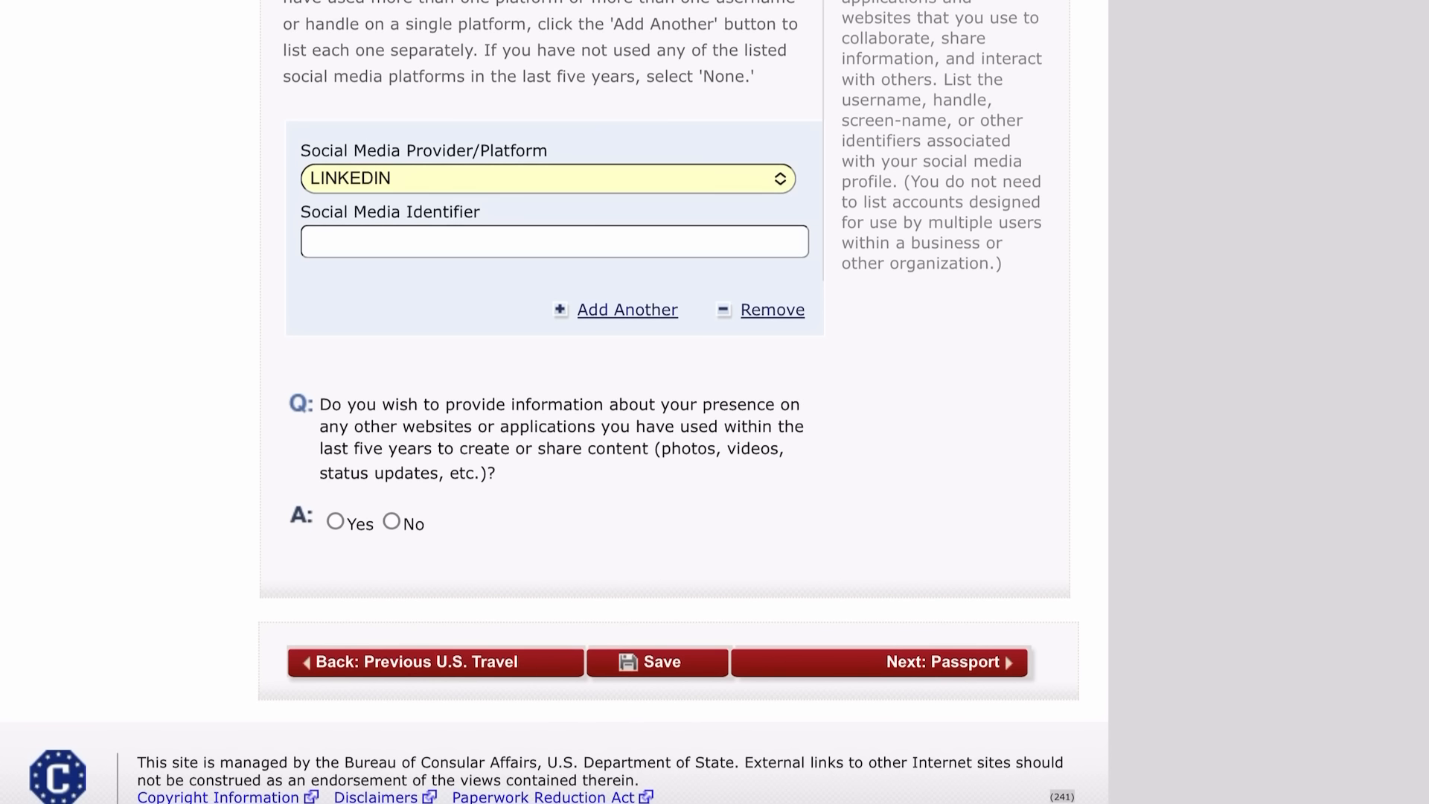
Answer No to other websites or applications and continue to Passport Information.
{"action": "left_click", "coordinate": [391, 522]}
{"action": "scroll", "coordinate": [392, 522], "scroll_direction": "down", "scroll_amount": 5}
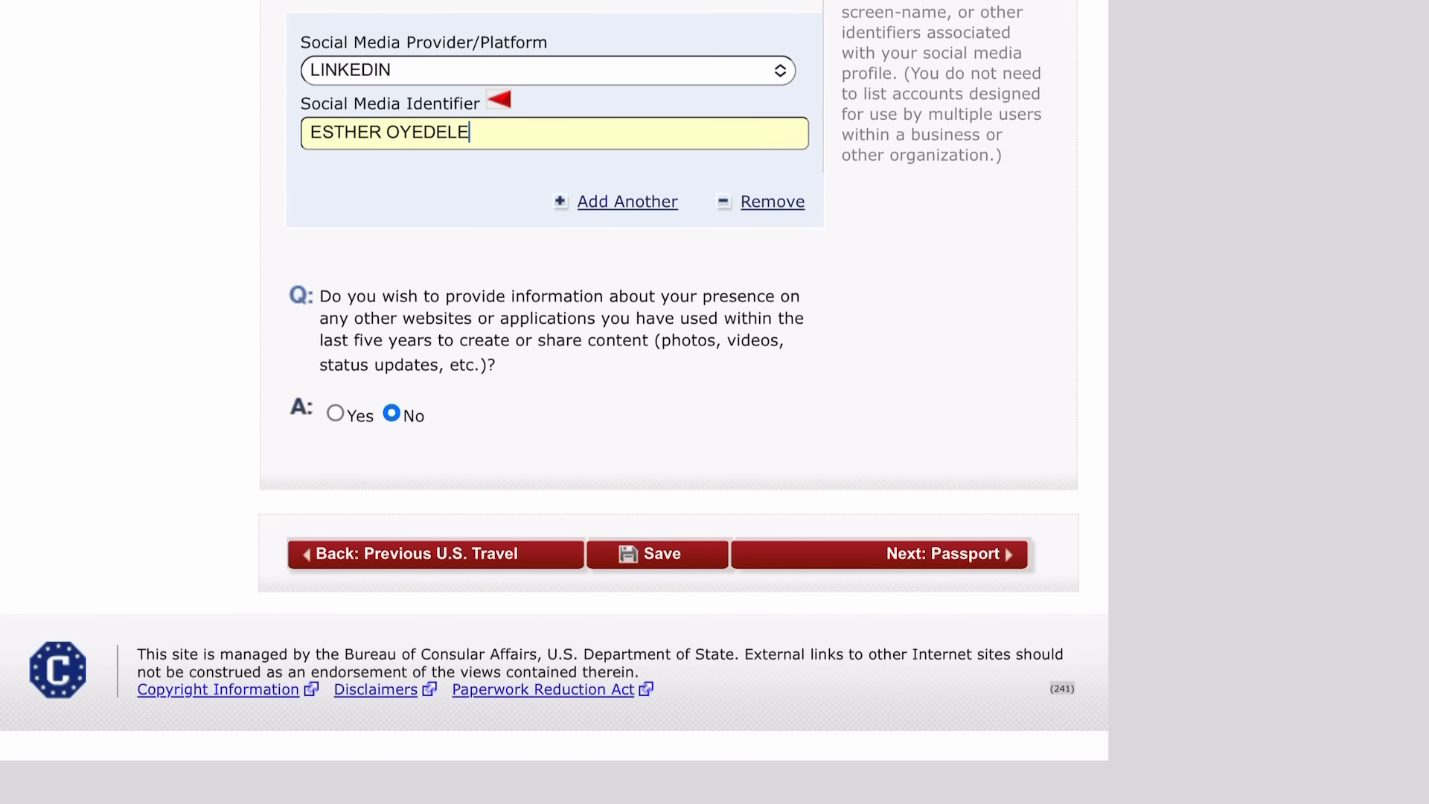
{"action": "left_click", "coordinate": [943, 553]}
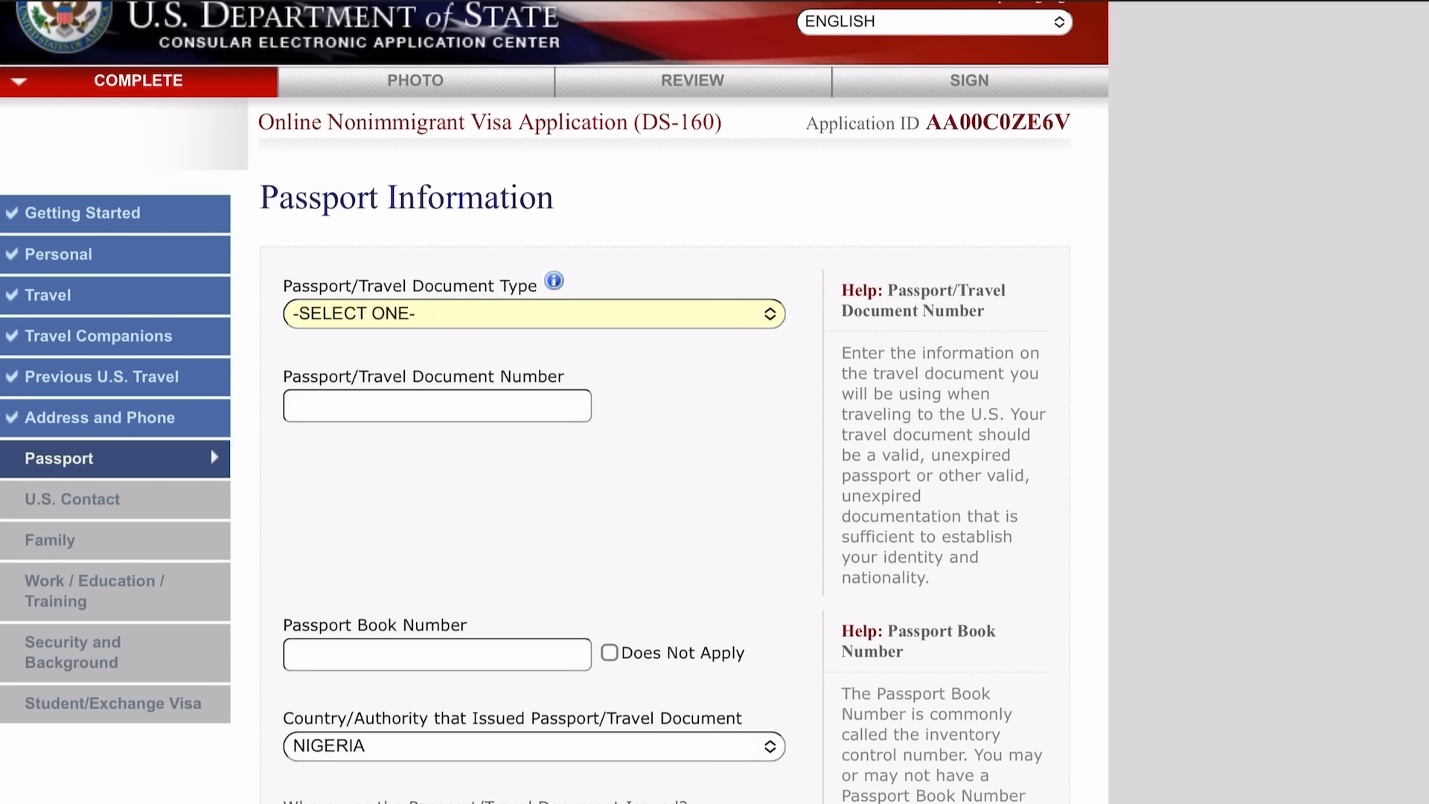
Choose REGULAR as the passport document type.
{"action": "left_click", "coordinate": [533, 314]}
{"action": "left_click", "coordinate": [360, 396]}
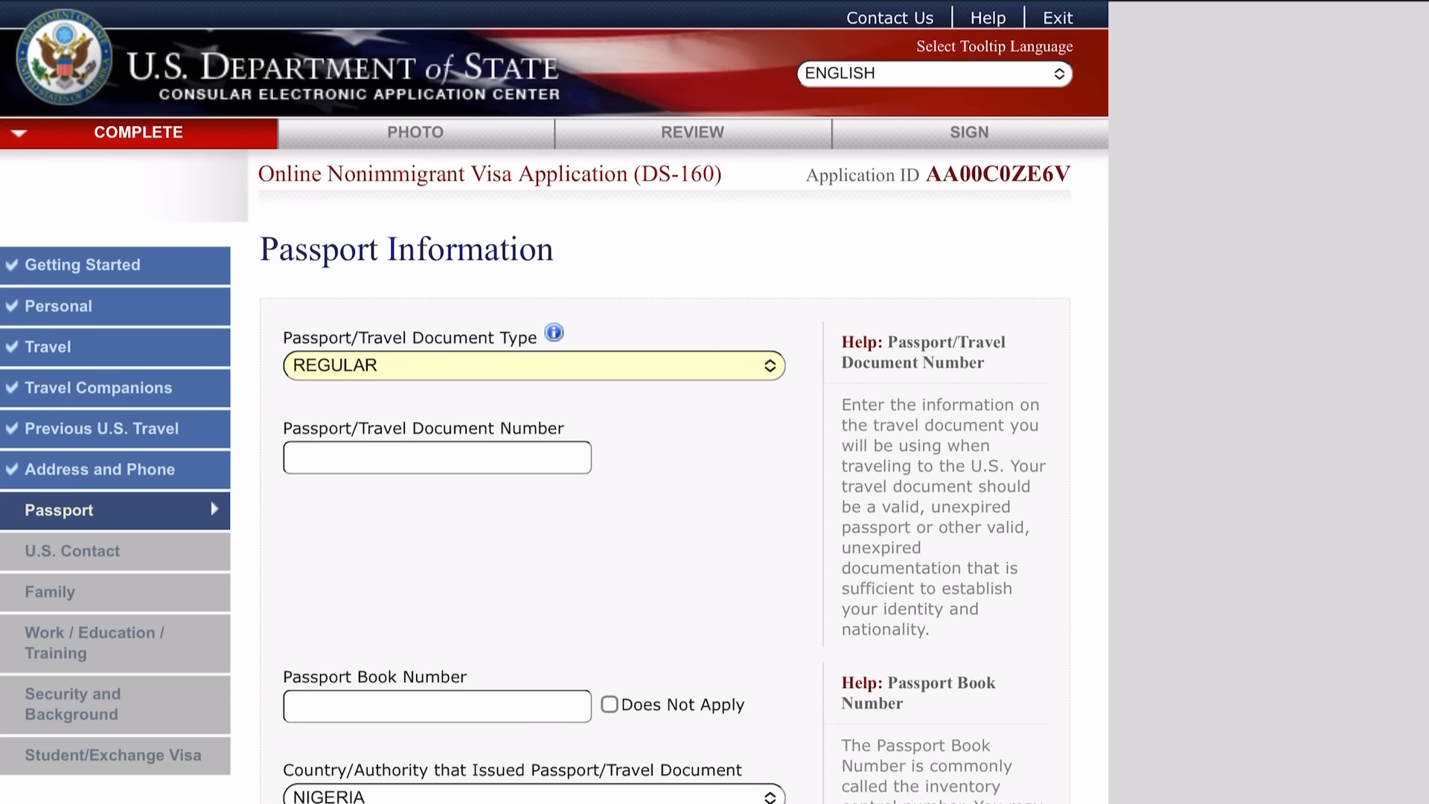
{"action": "left_click", "coordinate": [437, 458]}
{"action": "scroll", "coordinate": [534, 447], "scroll_direction": "down", "scroll_amount": 7}
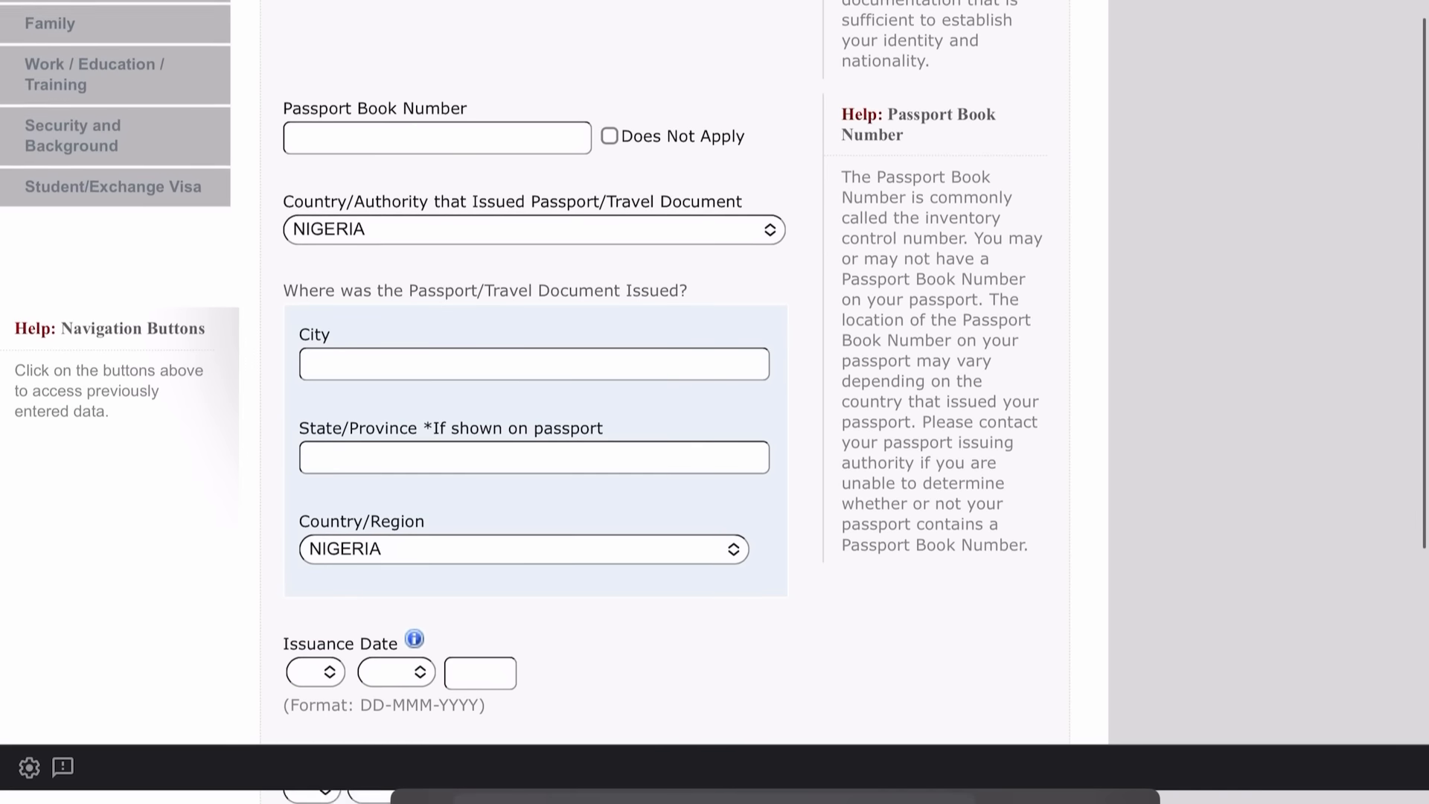
{"action": "scroll", "coordinate": [534, 447], "scroll_direction": "down", "scroll_amount": 2}
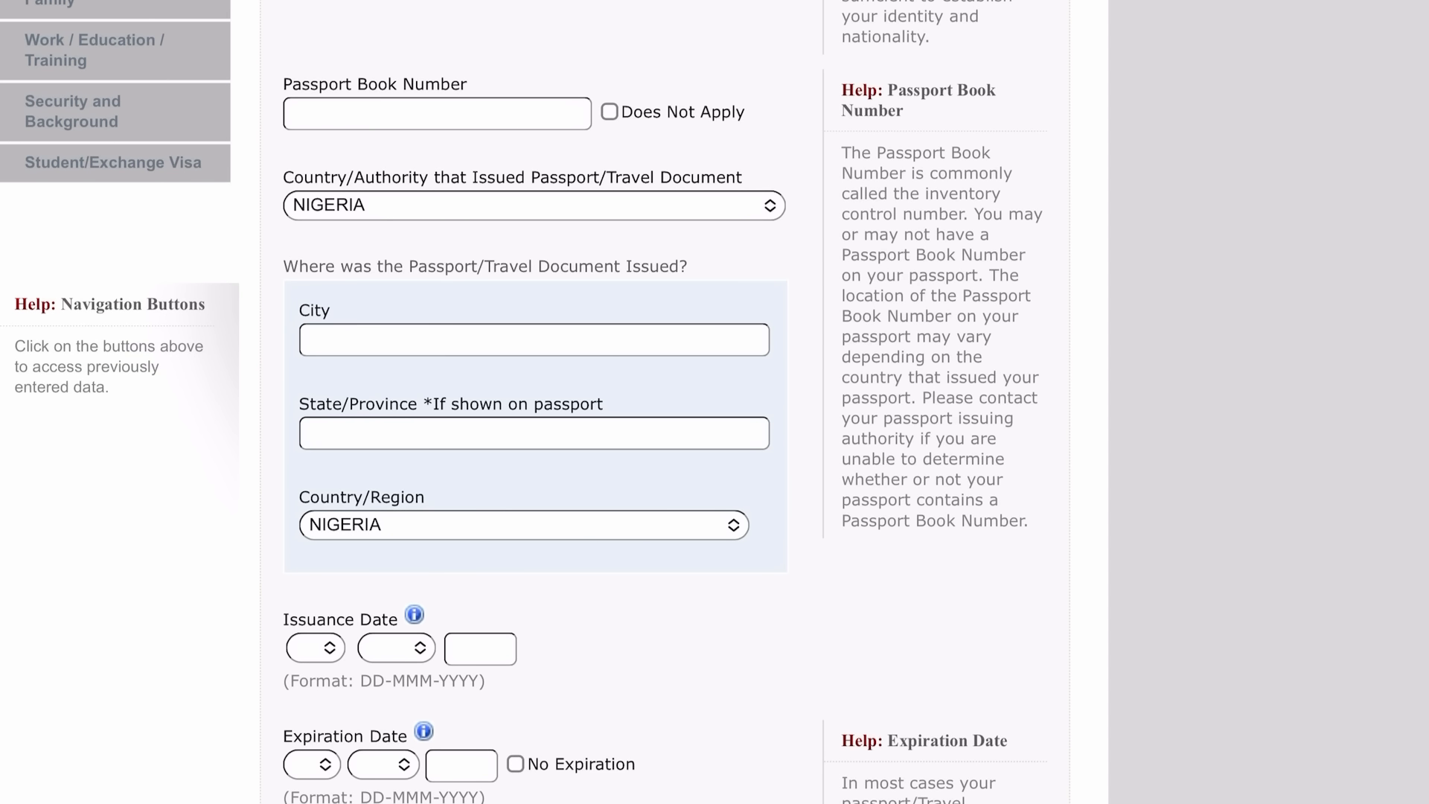
Mark the passport book number Does Not Apply and answer No to ever losing a passport.
{"action": "left_click", "coordinate": [609, 111]}
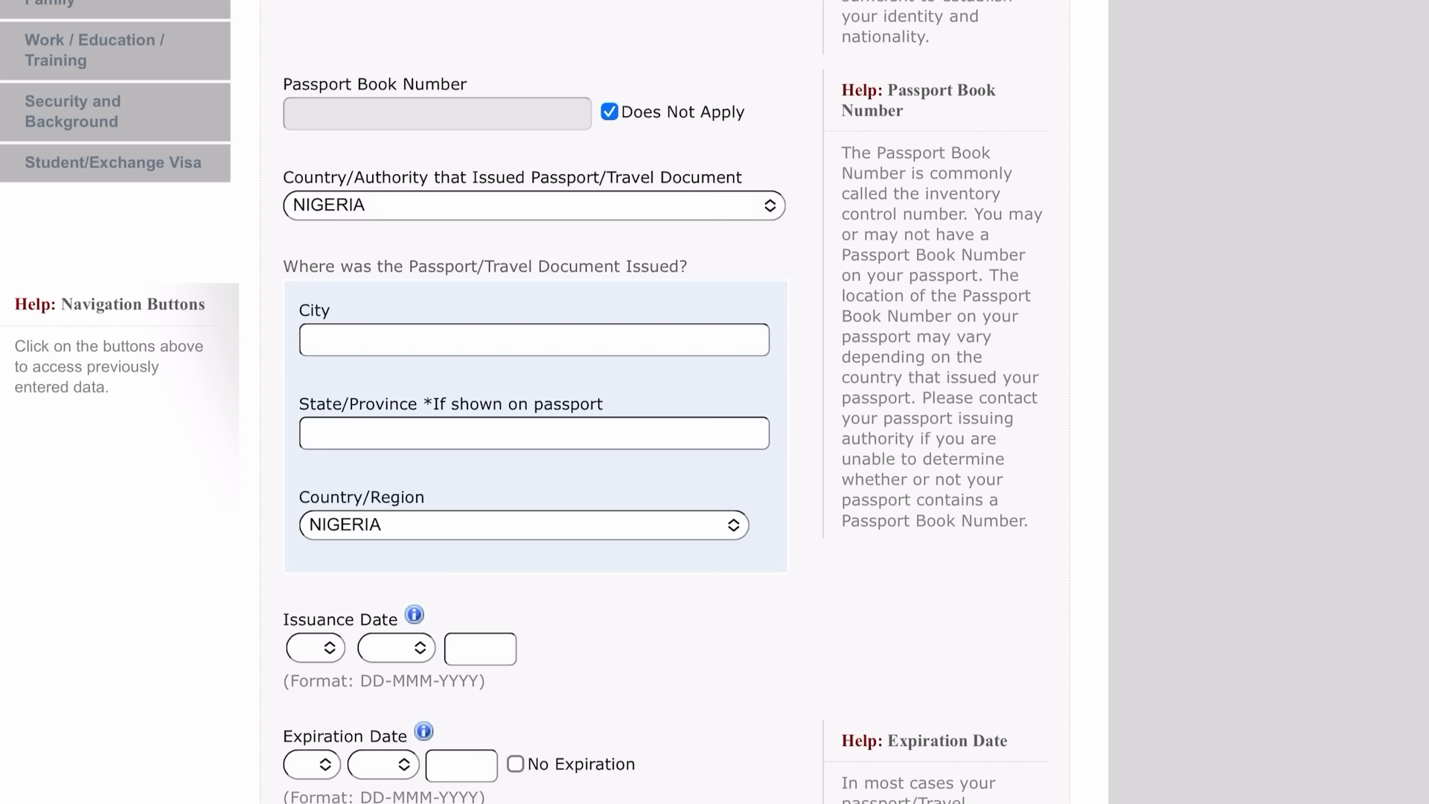
{"action": "scroll", "coordinate": [533, 402], "scroll_direction": "down", "scroll_amount": 4}
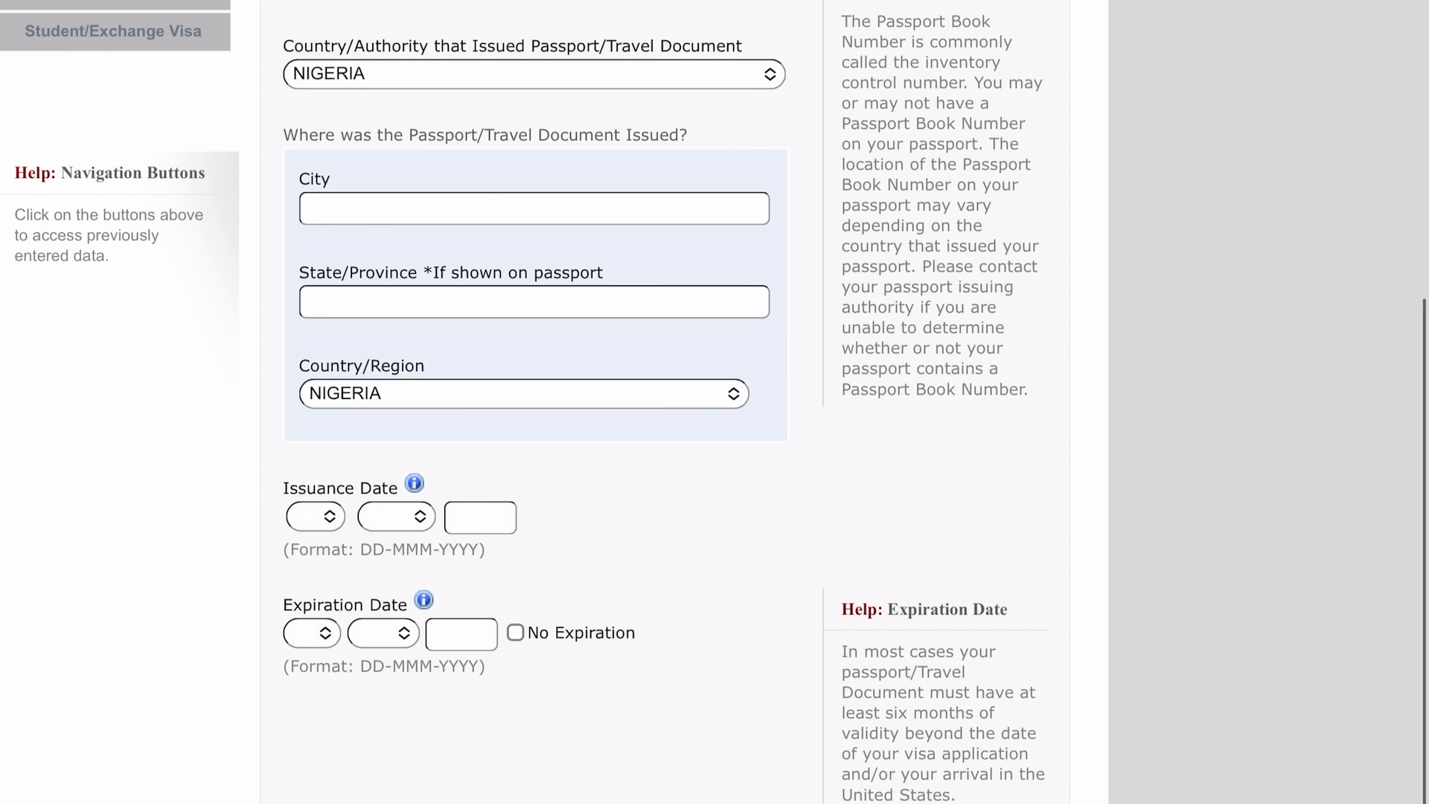
{"action": "left_click", "coordinate": [534, 208]}
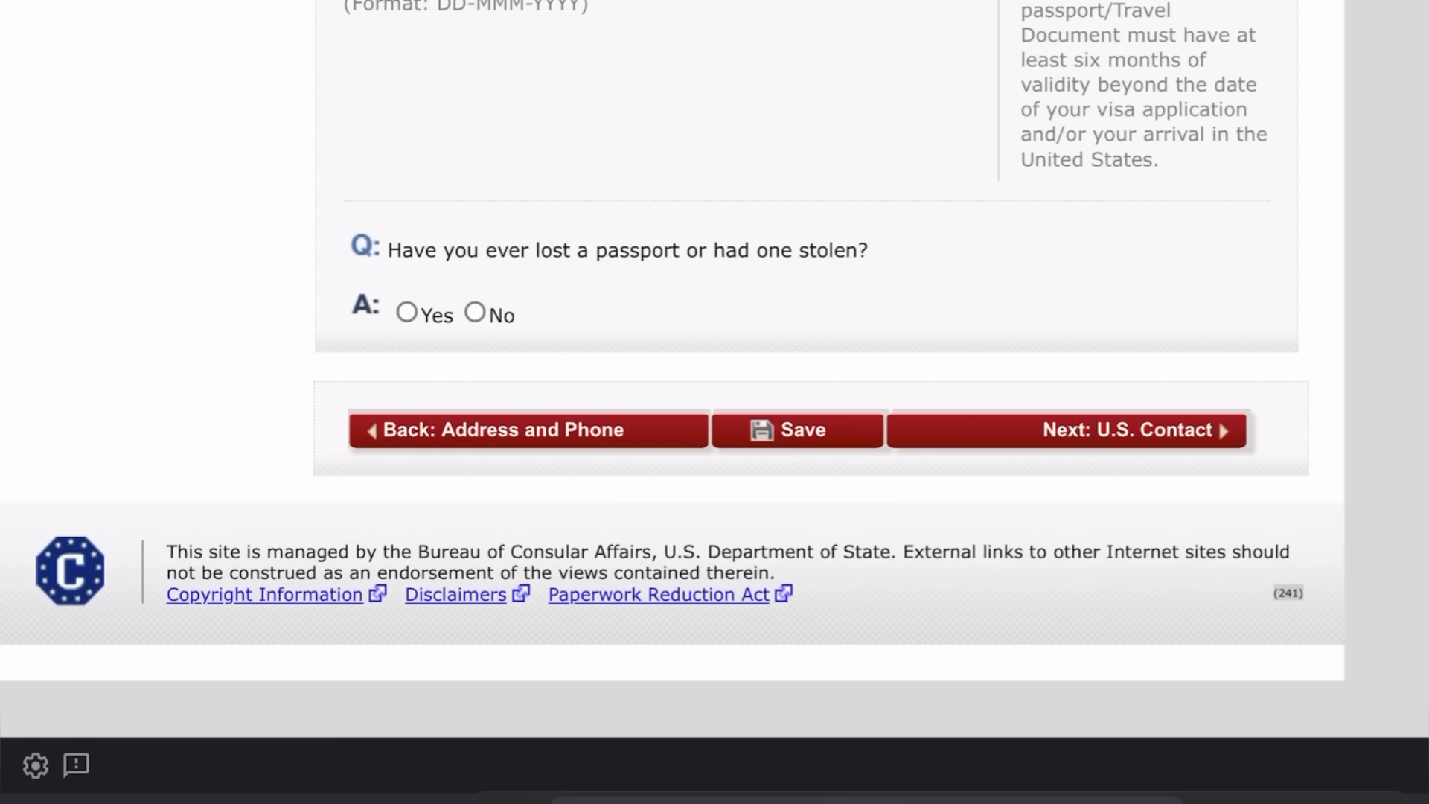
{"action": "left_click", "coordinate": [475, 312]}
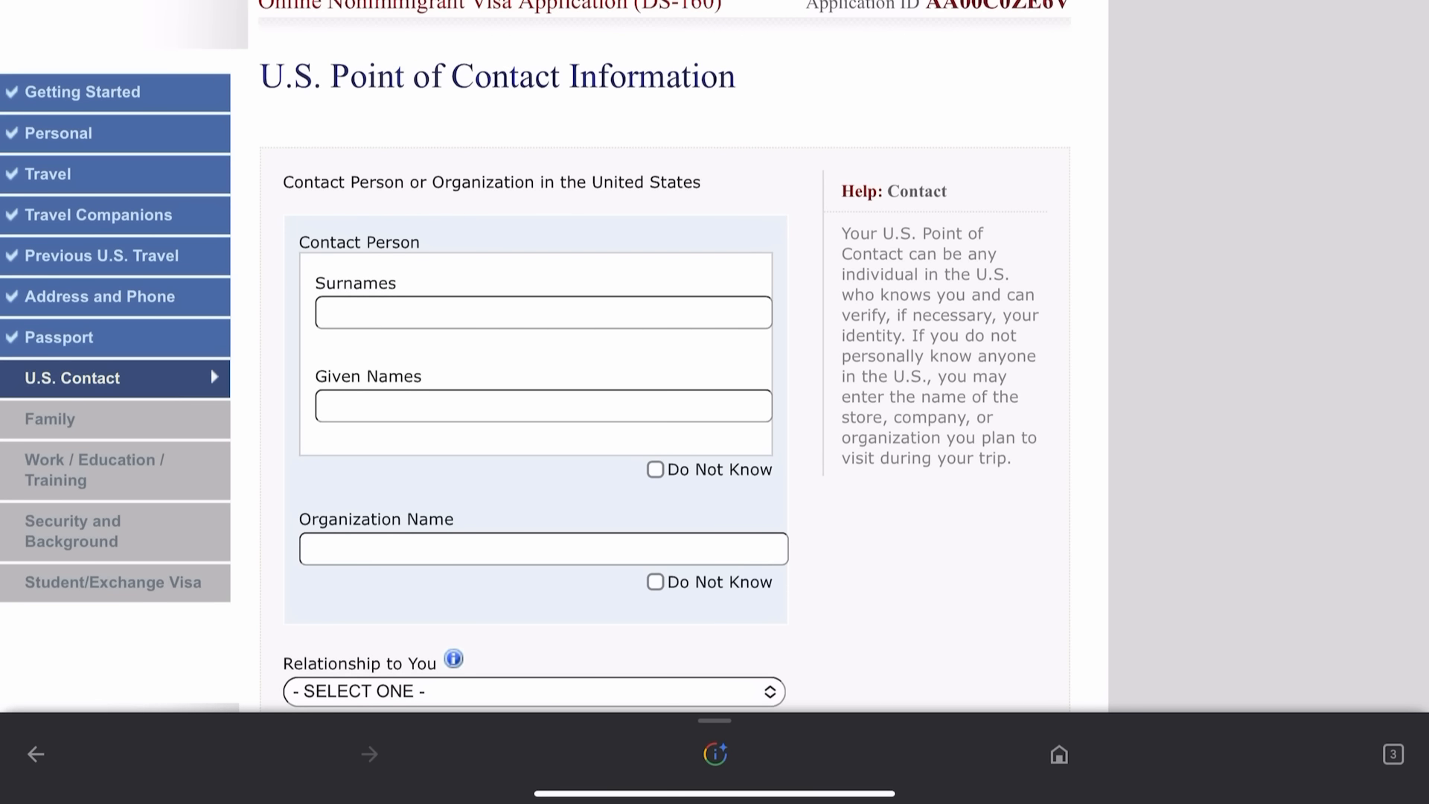
Enter the U.S. contact person's surname and given names.
{"action": "scroll", "coordinate": [714, 402], "scroll_direction": "down", "scroll_amount": 2}
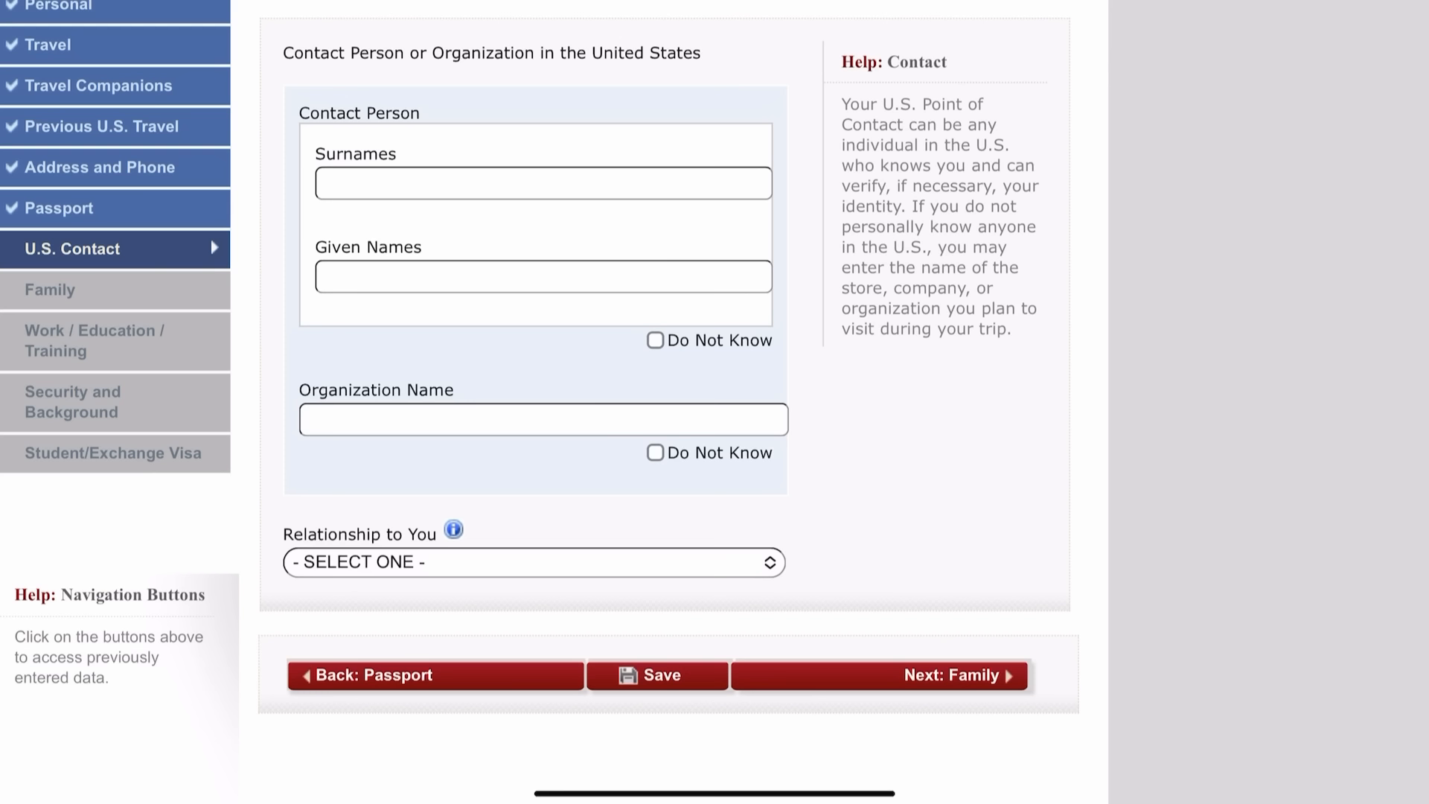
{"action": "left_click", "coordinate": [544, 183]}
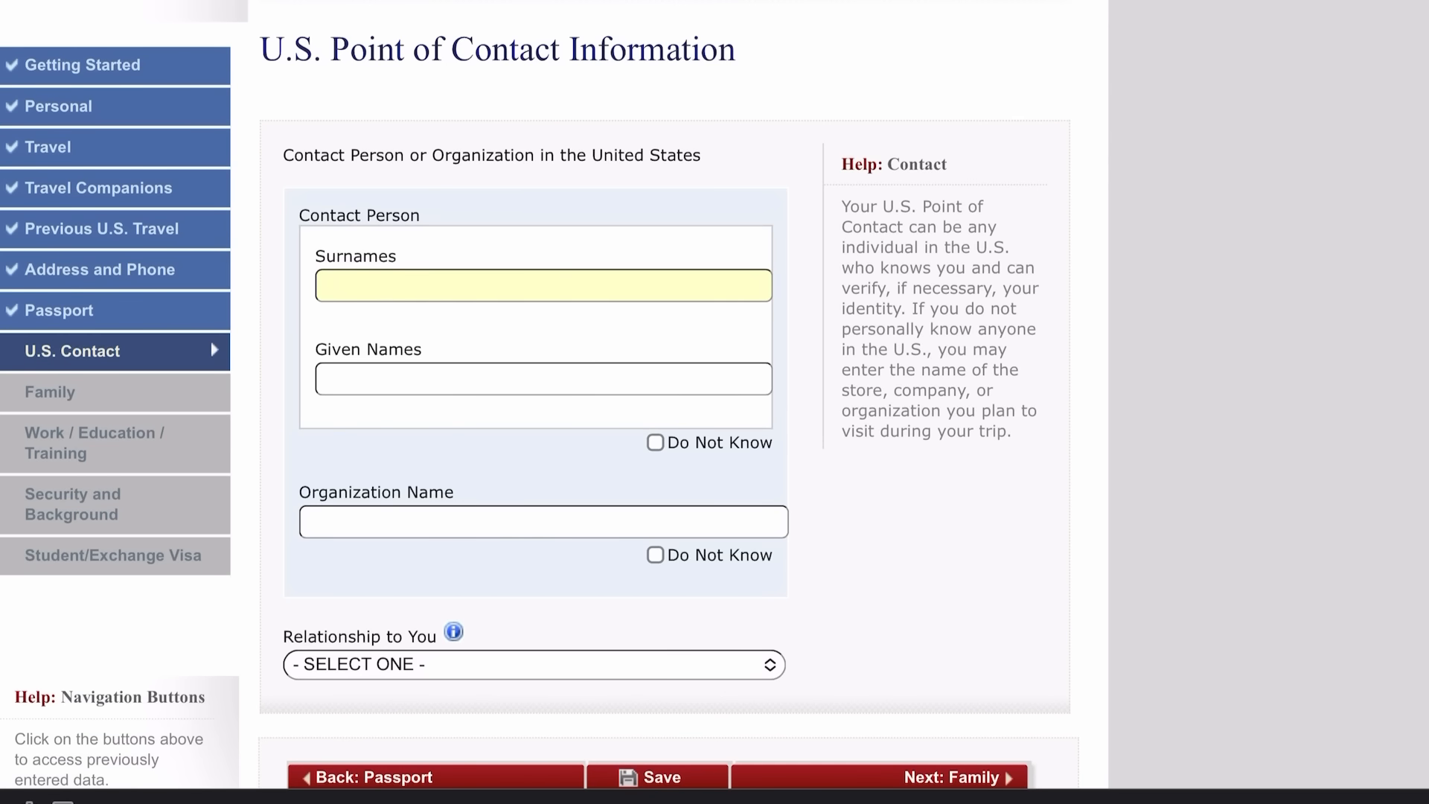
{"action": "key", "text": "Tab"}
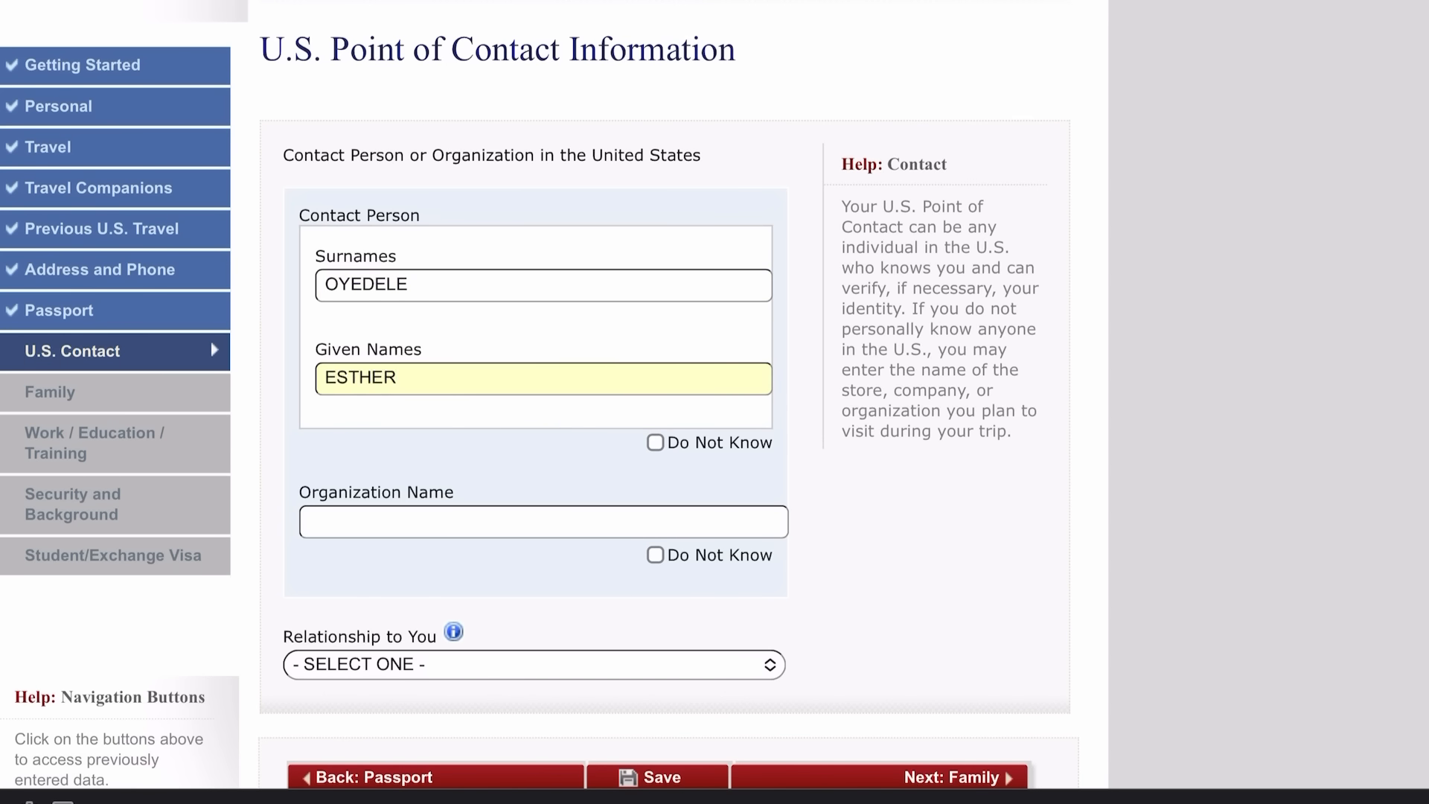
Enter organization BOWLING GREEN STATE UNIVERSITY and set the relationship to SCHOOL OFFICIAL.
{"action": "scroll", "coordinate": [715, 395], "scroll_direction": "down", "scroll_amount": 2}
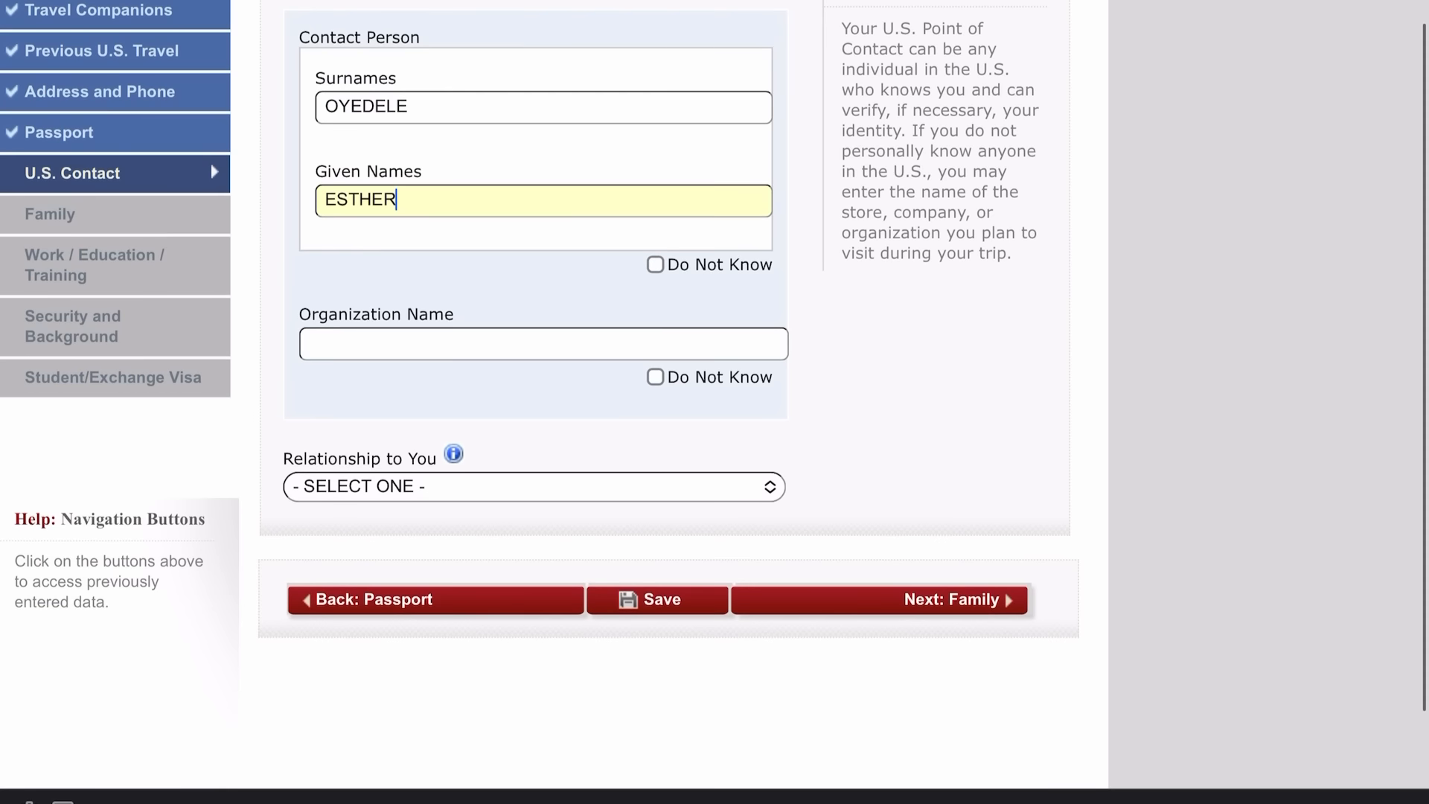
{"action": "left_click", "coordinate": [544, 344]}
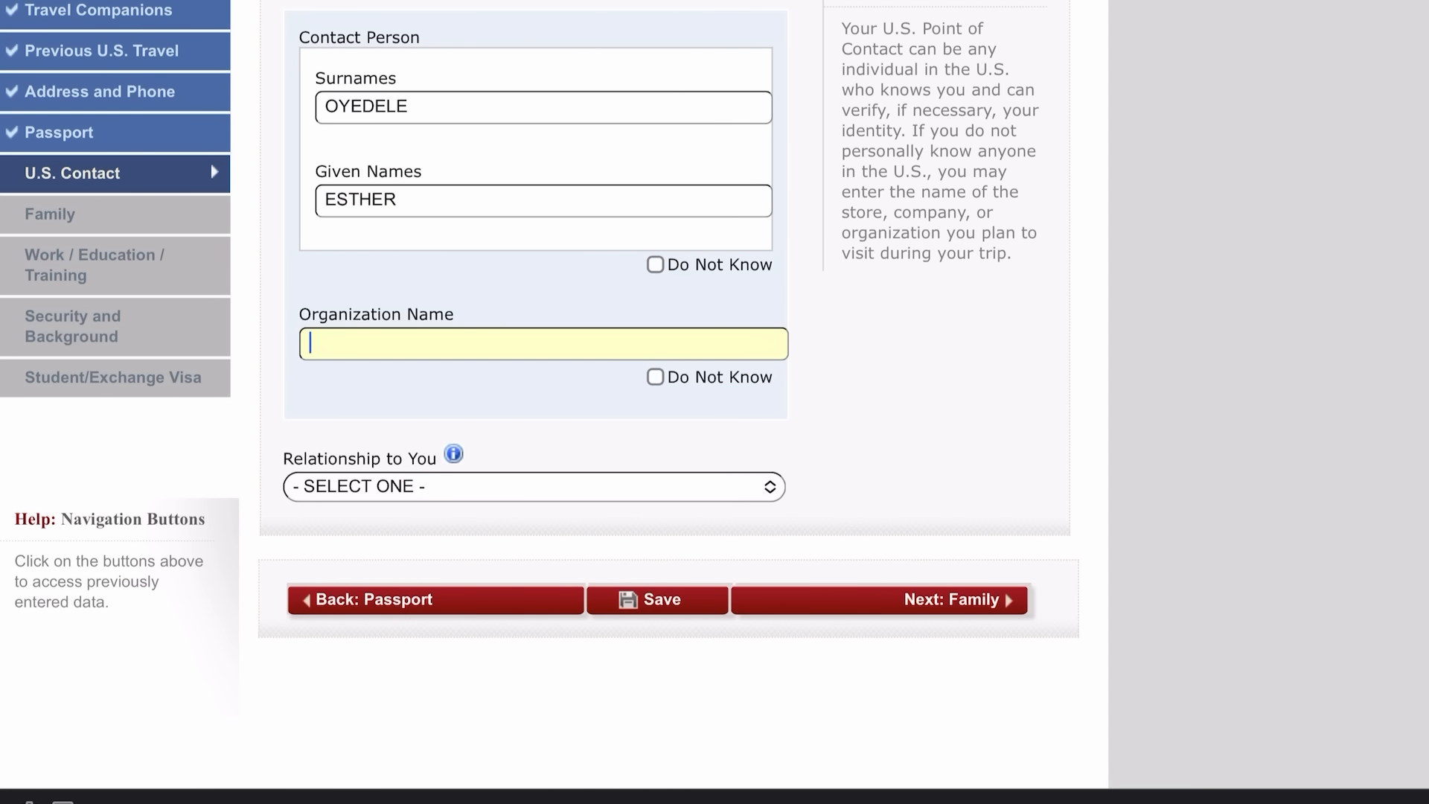
{"action": "type", "text": "BOWLING GREEN STATE"}
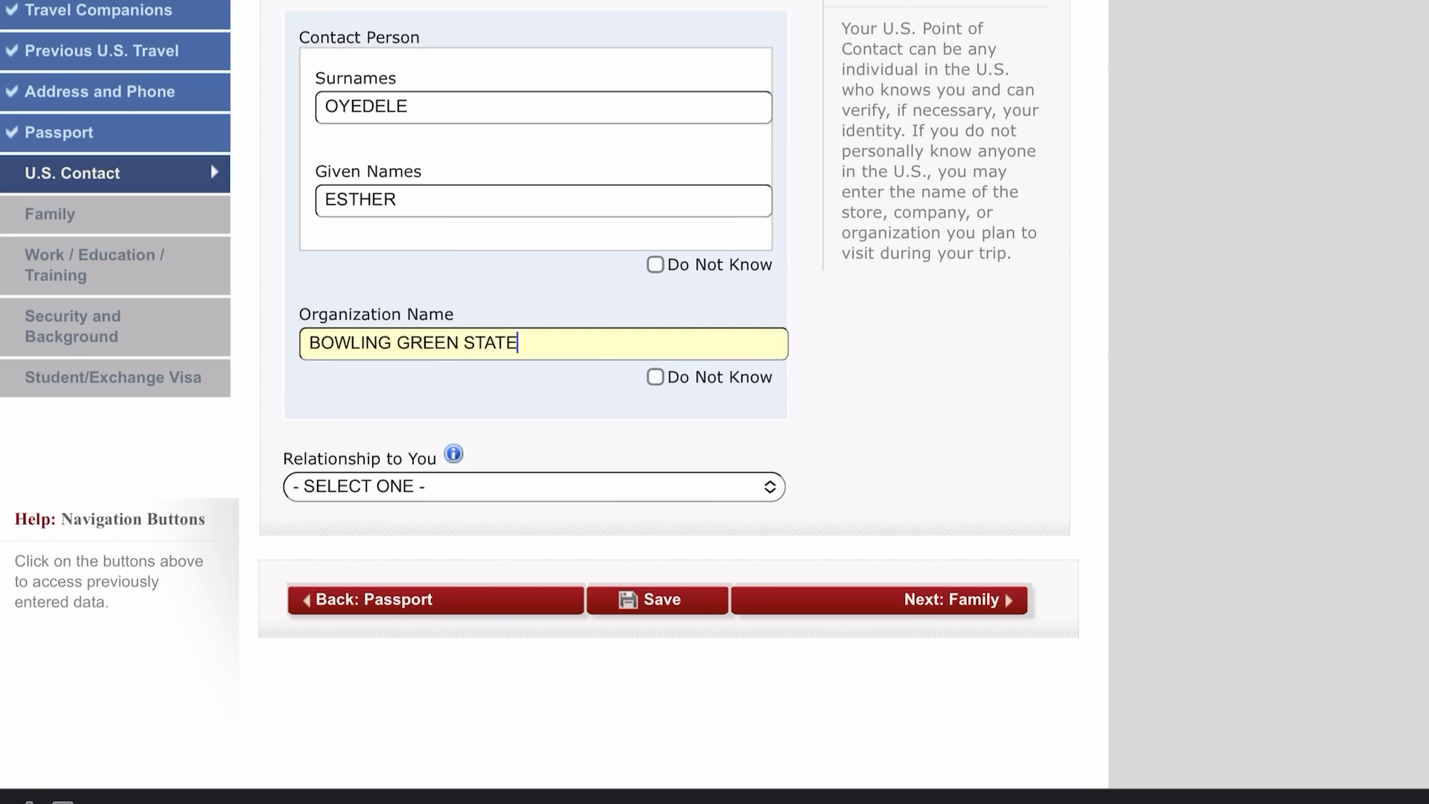
{"action": "type", "text": " UNIVERSITY"}
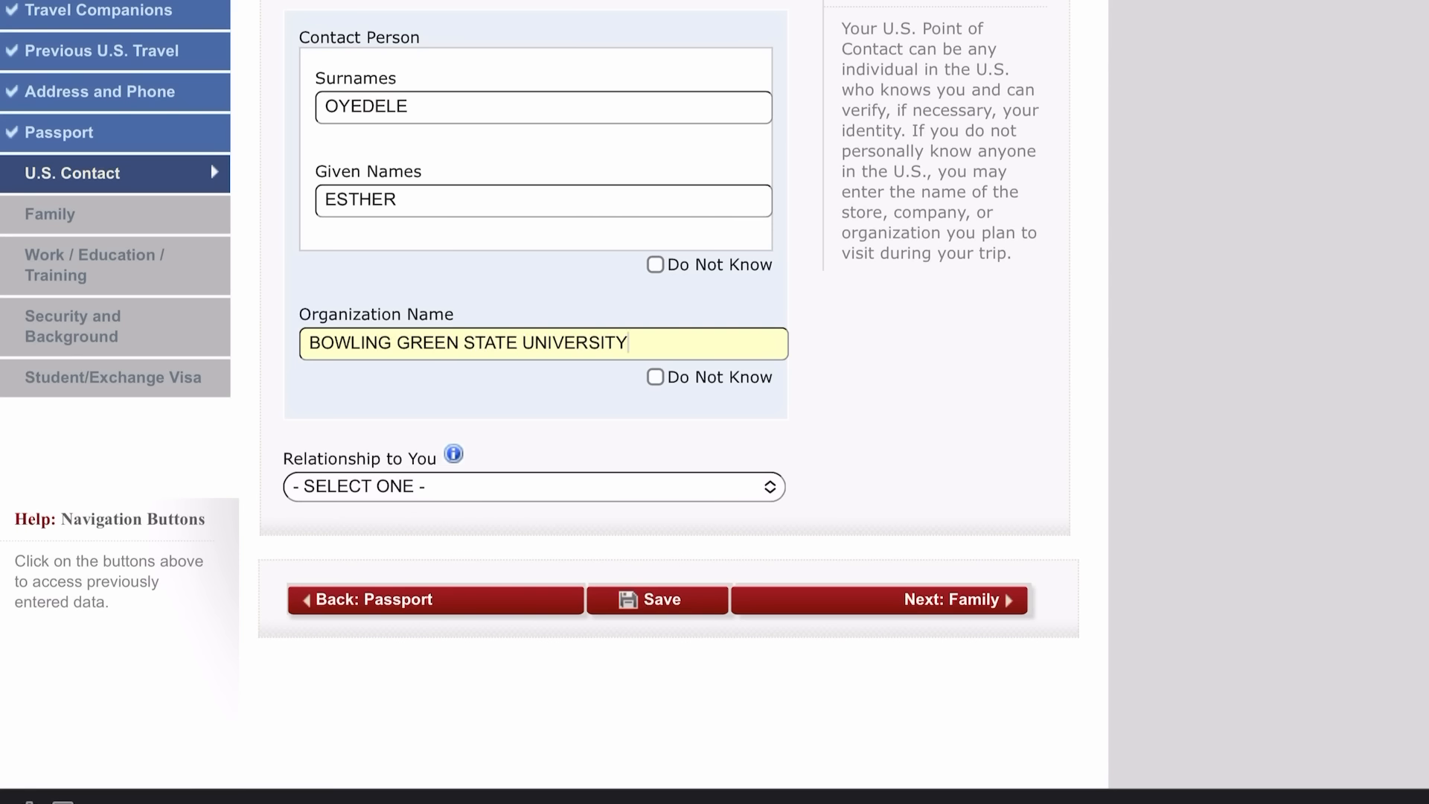
{"action": "scroll", "coordinate": [714, 402], "scroll_direction": "down", "scroll_amount": 1}
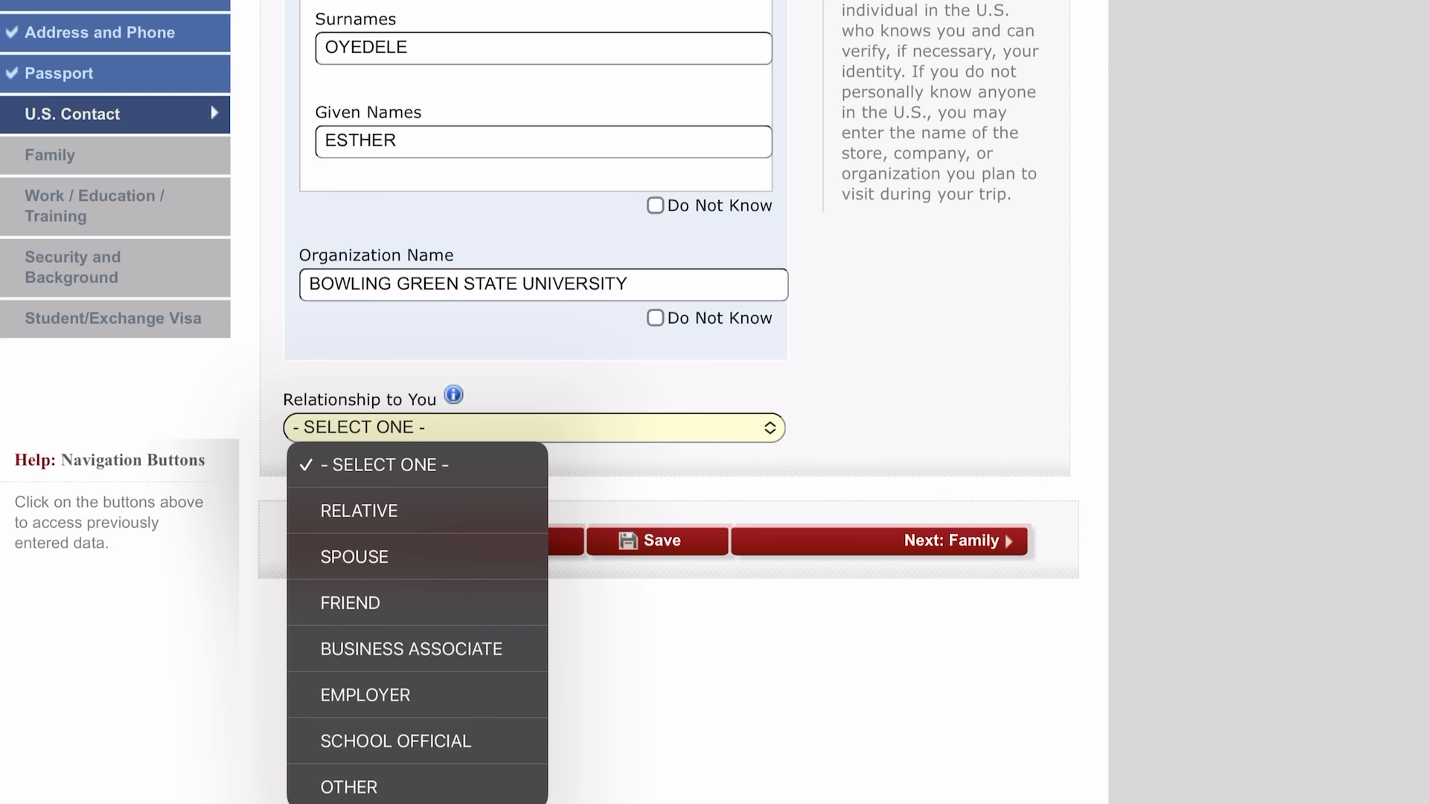
{"action": "left_click", "coordinate": [396, 741]}
{"action": "scroll", "coordinate": [543, 402], "scroll_direction": "down", "scroll_amount": 5}
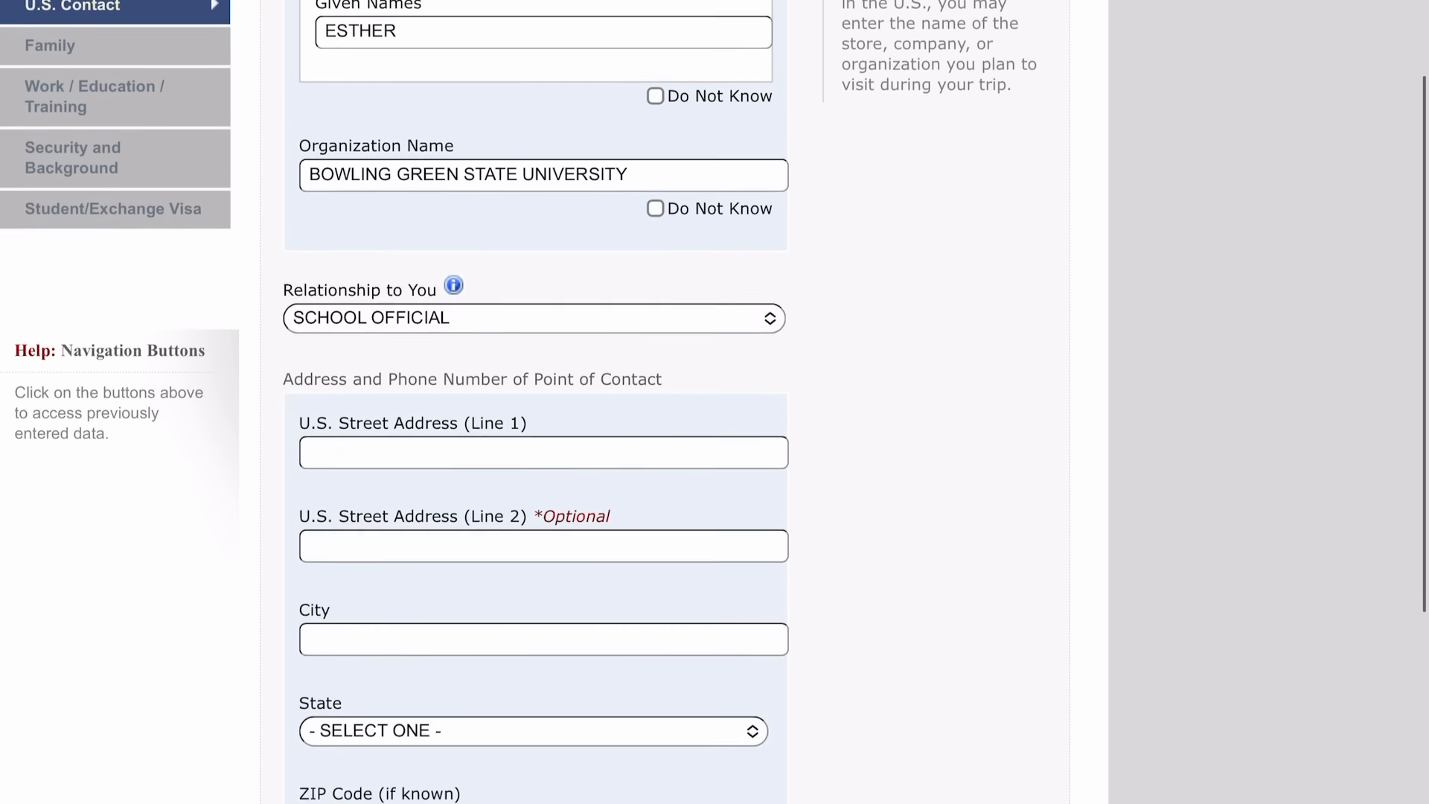
{"action": "scroll", "coordinate": [543, 402], "scroll_direction": "down", "scroll_amount": 1}
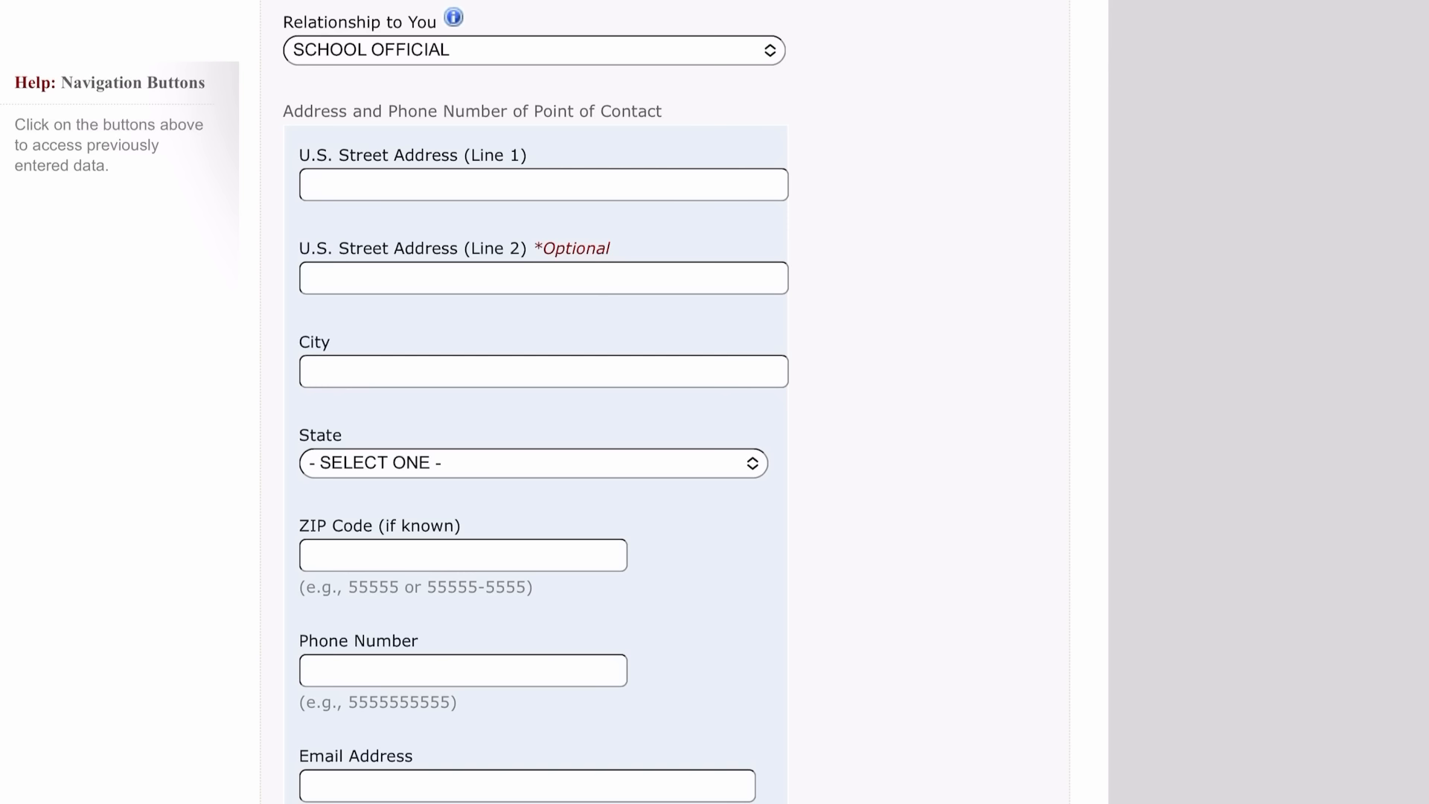
Enter the contact's street address, city BOWLING GREEN, and state OHIO.
{"action": "left_click", "coordinate": [544, 185]}
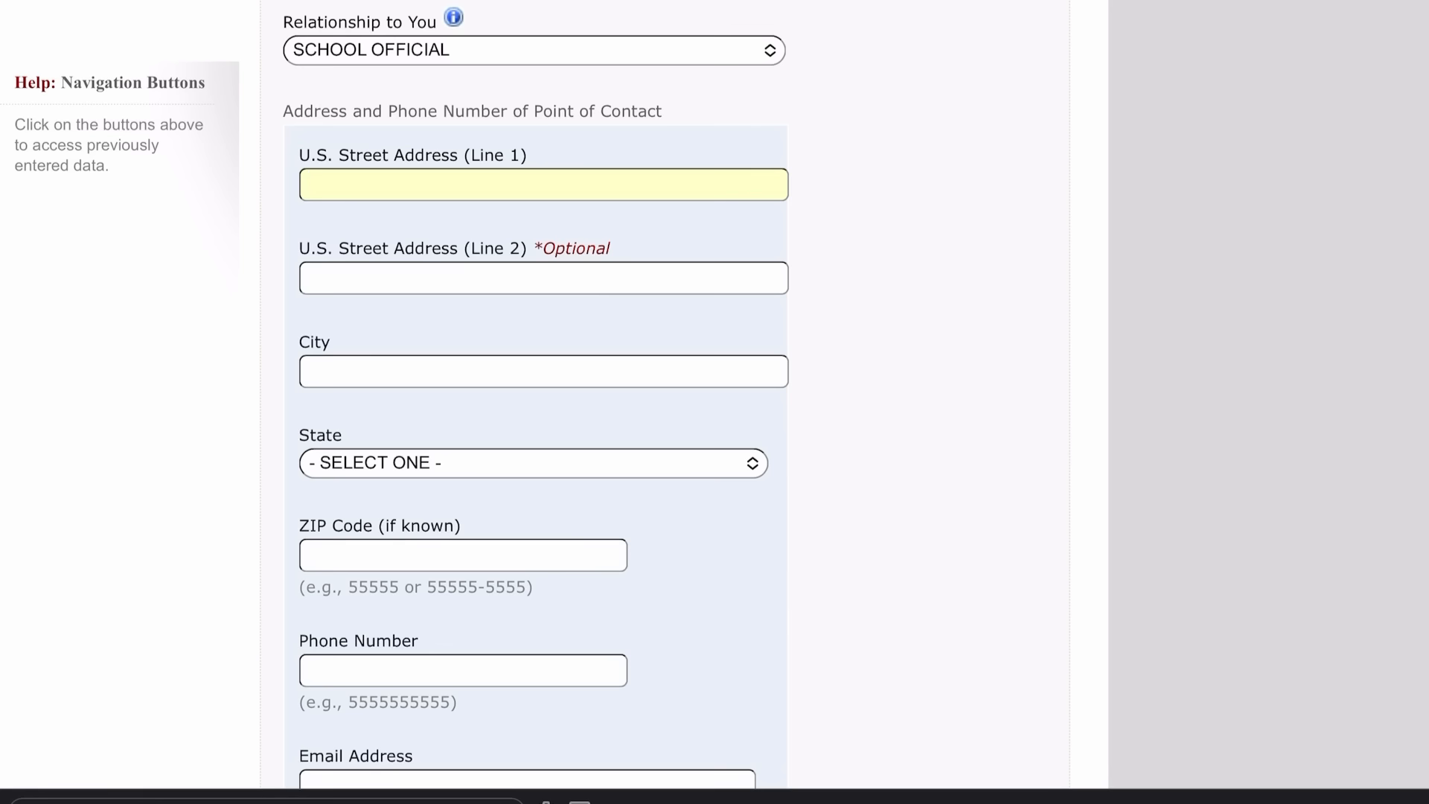
{"action": "type", "text": "100"}
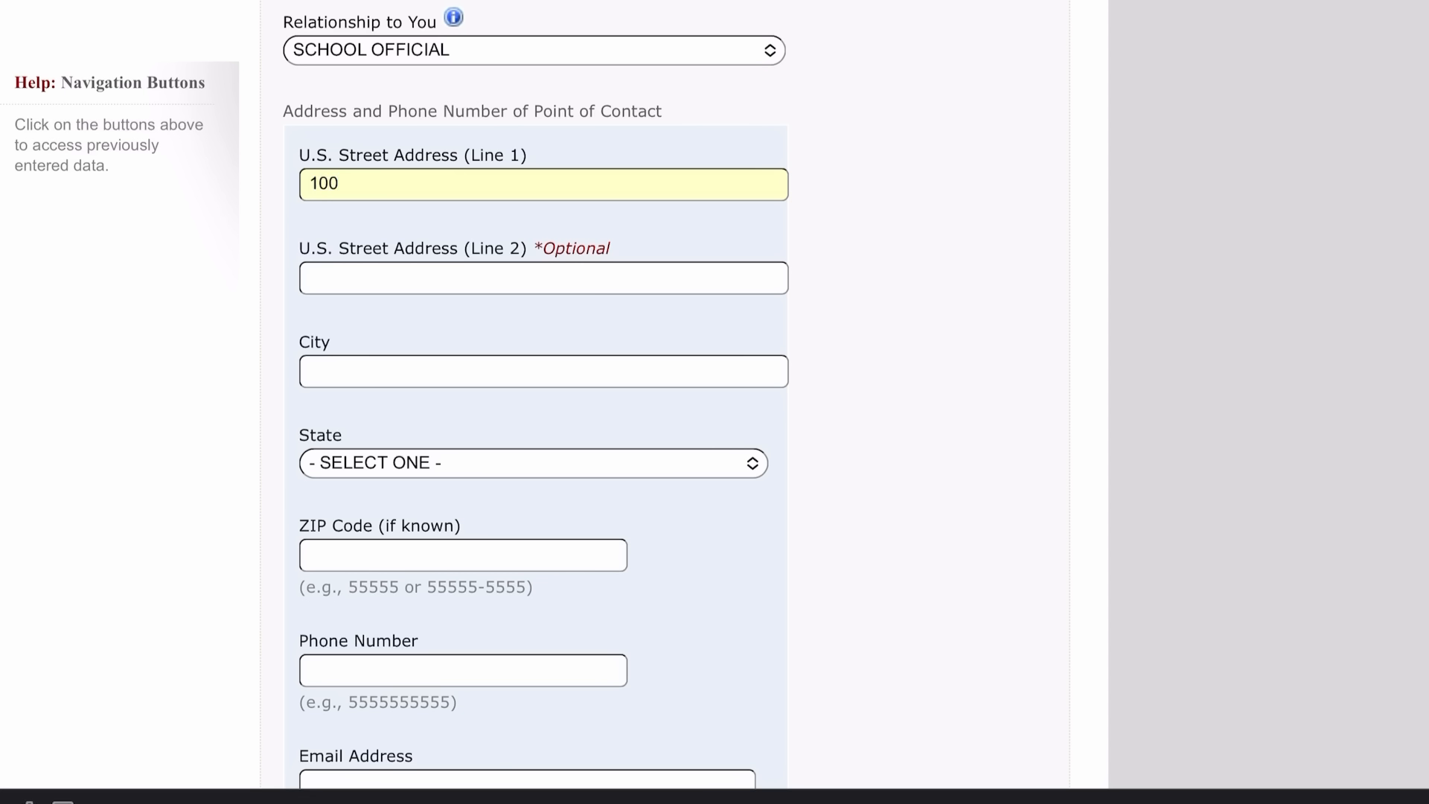
{"action": "type", "text": "1 E. WOOSTER"}
{"action": "left_click", "coordinate": [311, 371]}
{"action": "type", "text": "BOW"}
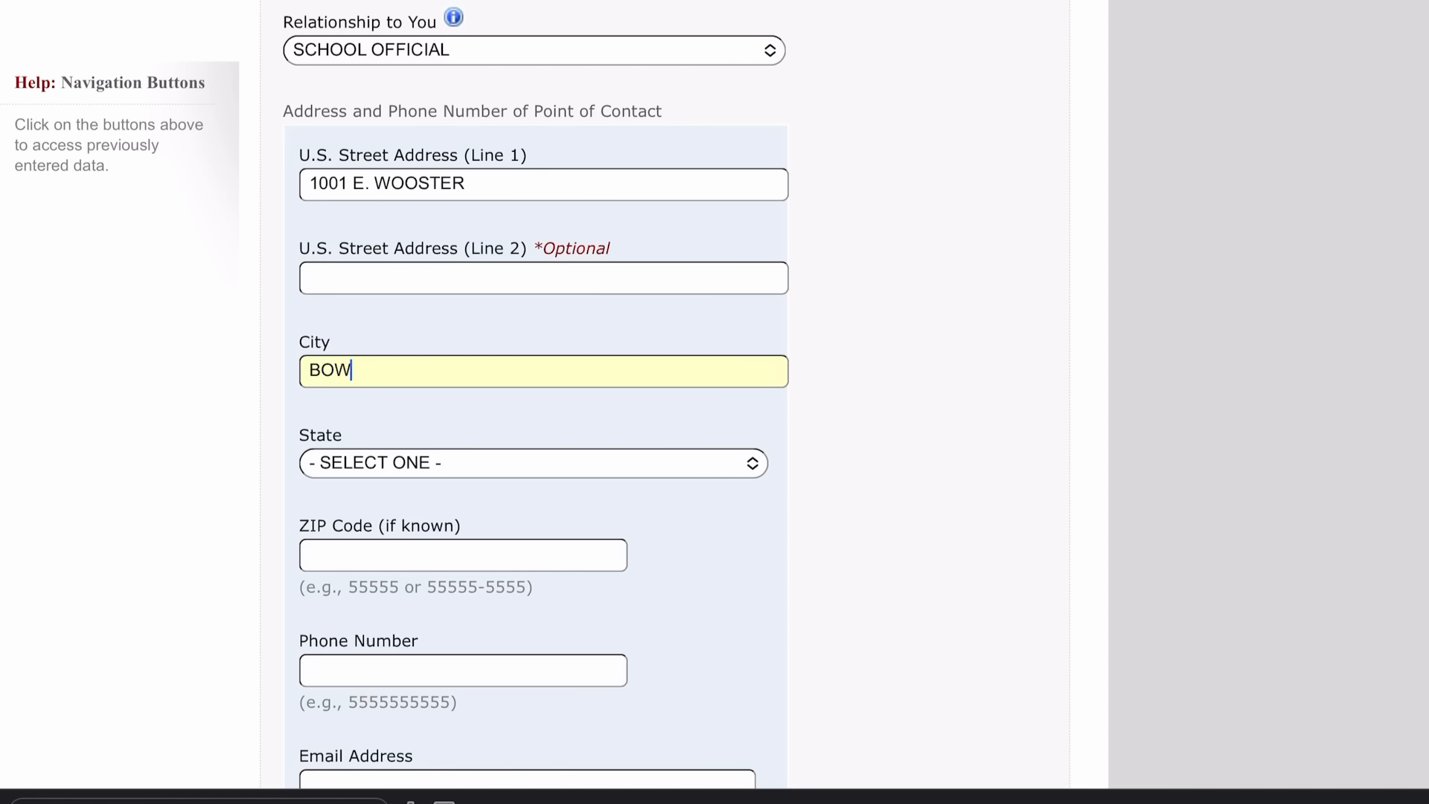
{"action": "type", "text": "LING GREEN"}
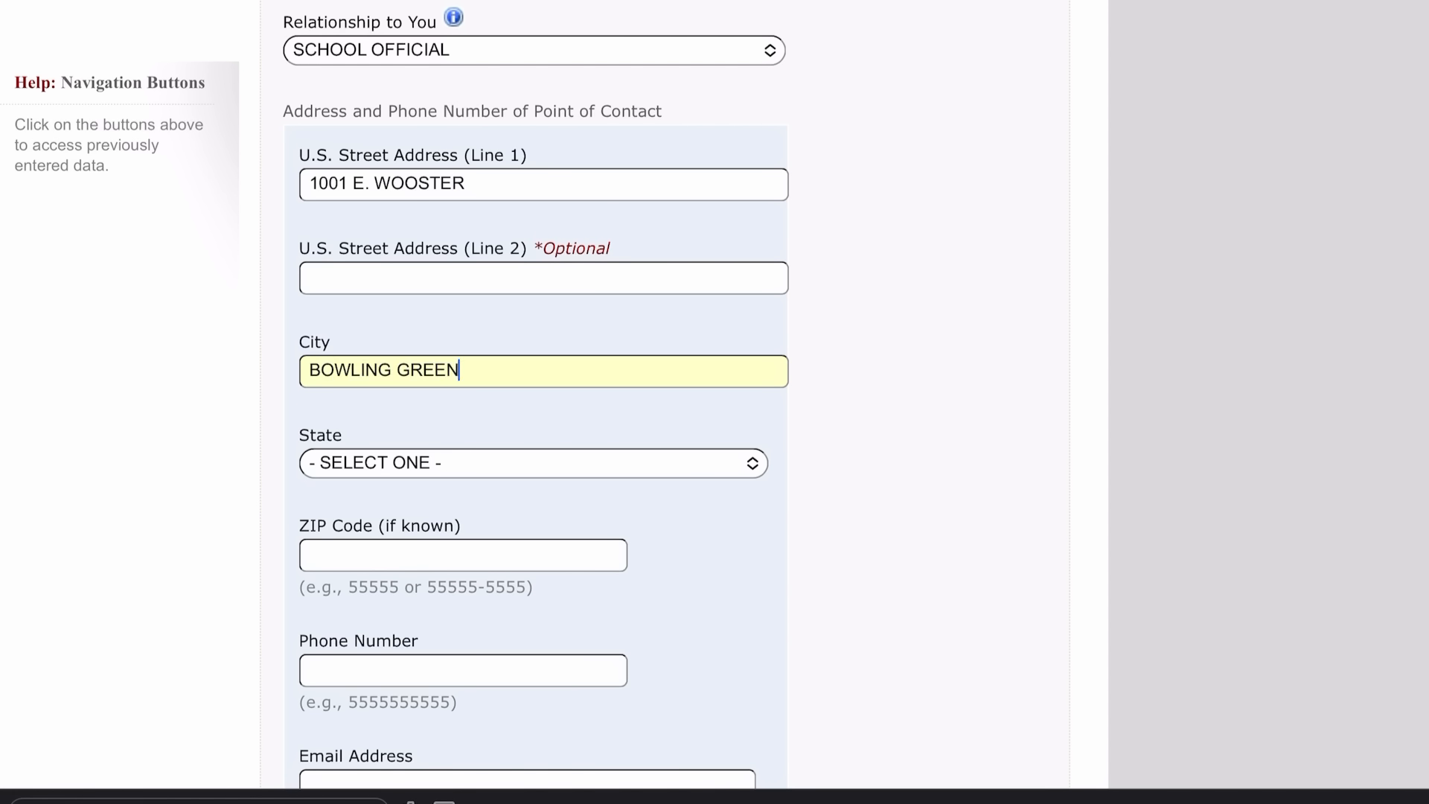
{"action": "scroll", "coordinate": [535, 447], "scroll_direction": "down", "scroll_amount": 3}
{"action": "left_click", "coordinate": [533, 269]}
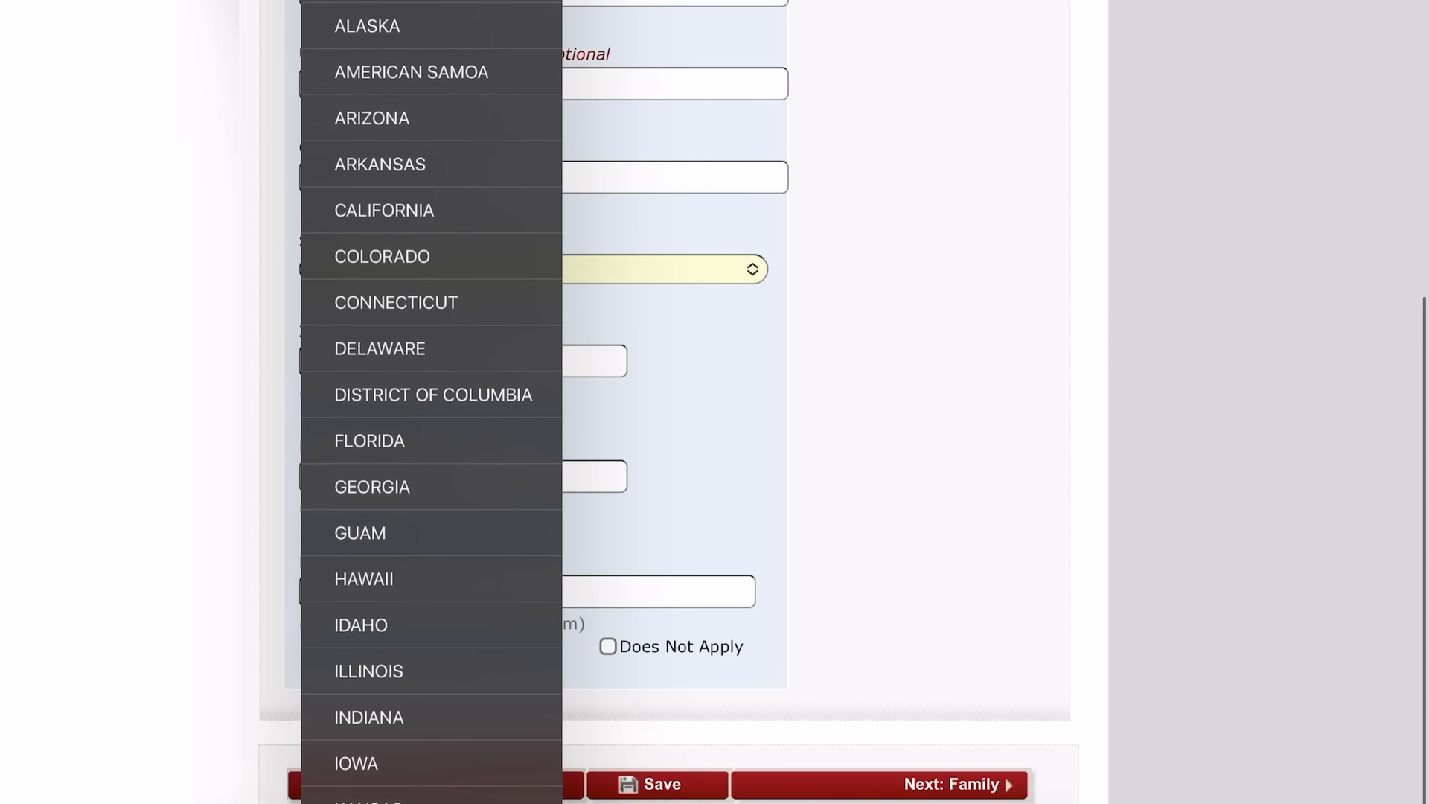
{"action": "scroll", "coordinate": [431, 402], "scroll_direction": "down", "scroll_amount": 10}
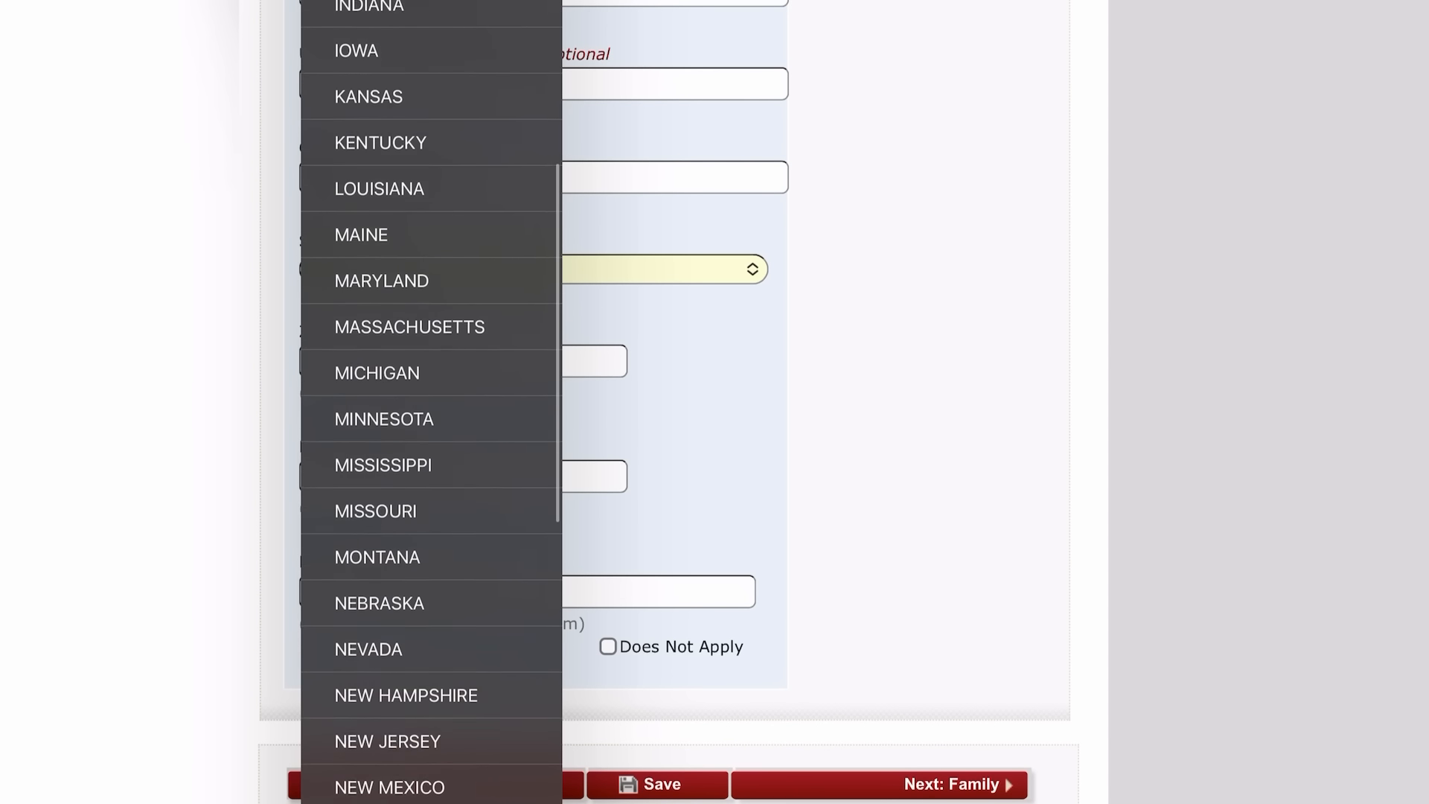
{"action": "scroll", "coordinate": [431, 402], "scroll_direction": "down", "scroll_amount": 8}
{"action": "left_click", "coordinate": [357, 389]}
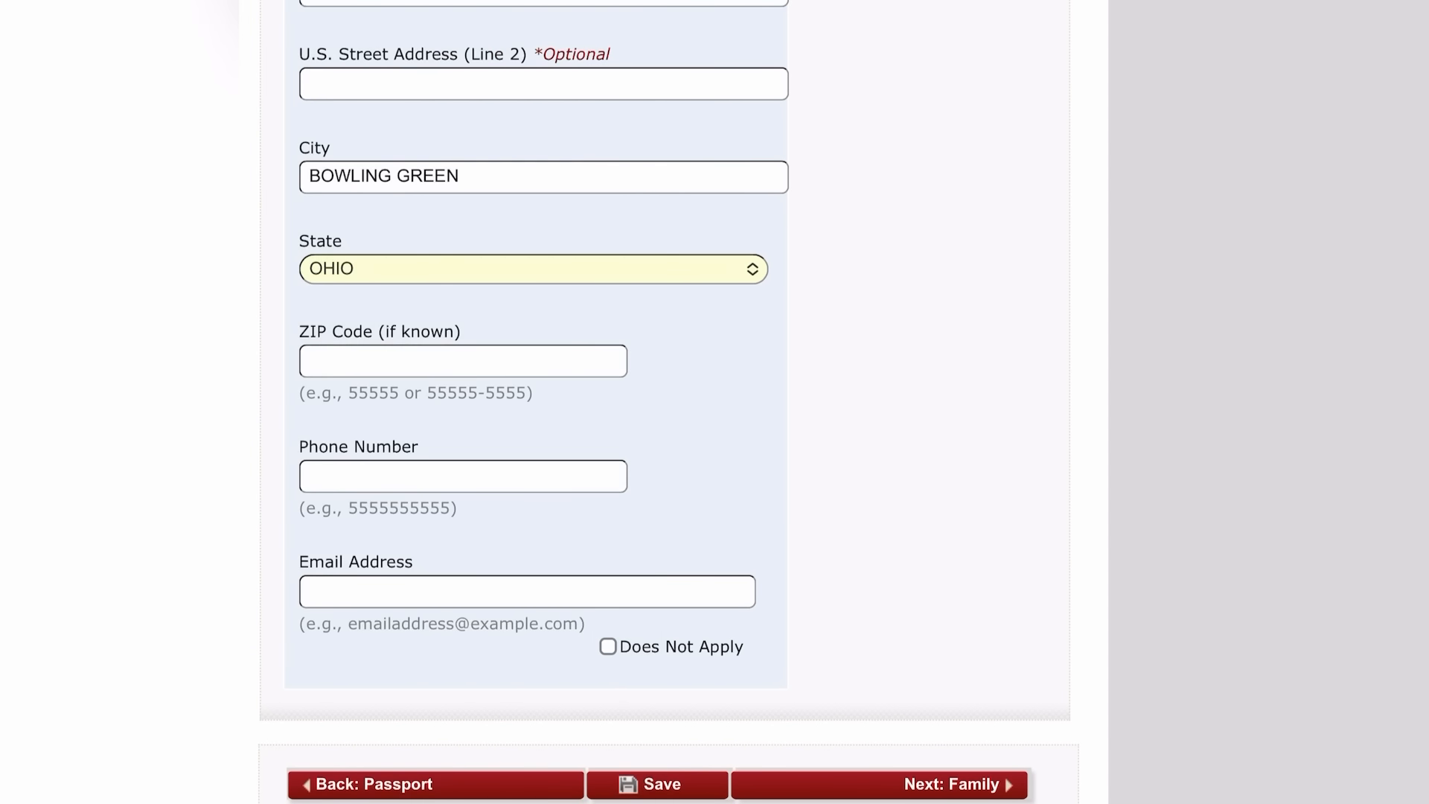
Enter the contact's ZIP code and mark the email address Does Not Apply.
{"action": "left_click", "coordinate": [462, 361]}
{"action": "type", "text": "430"}
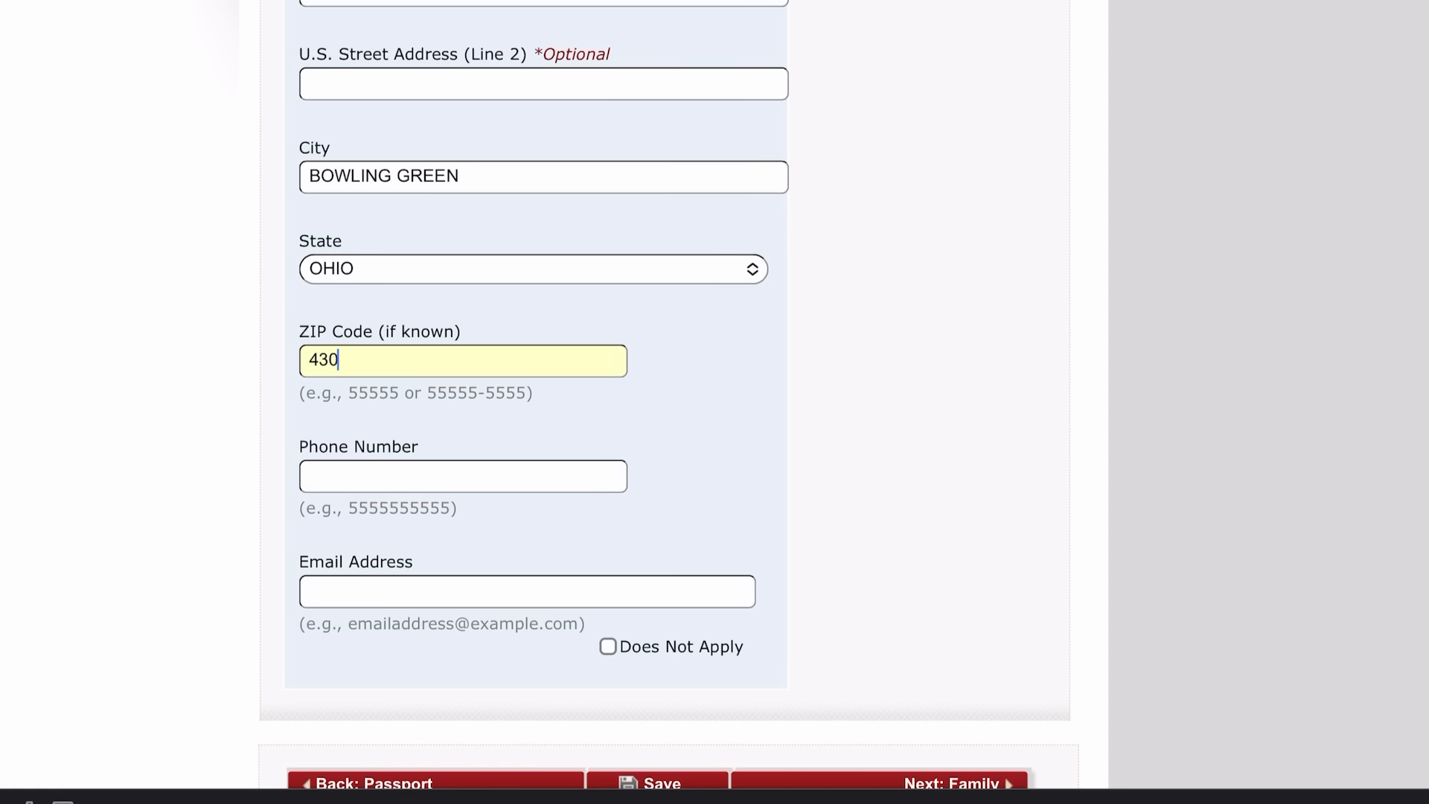
{"action": "key", "text": "BackSpace"}
{"action": "type", "text": "403"}
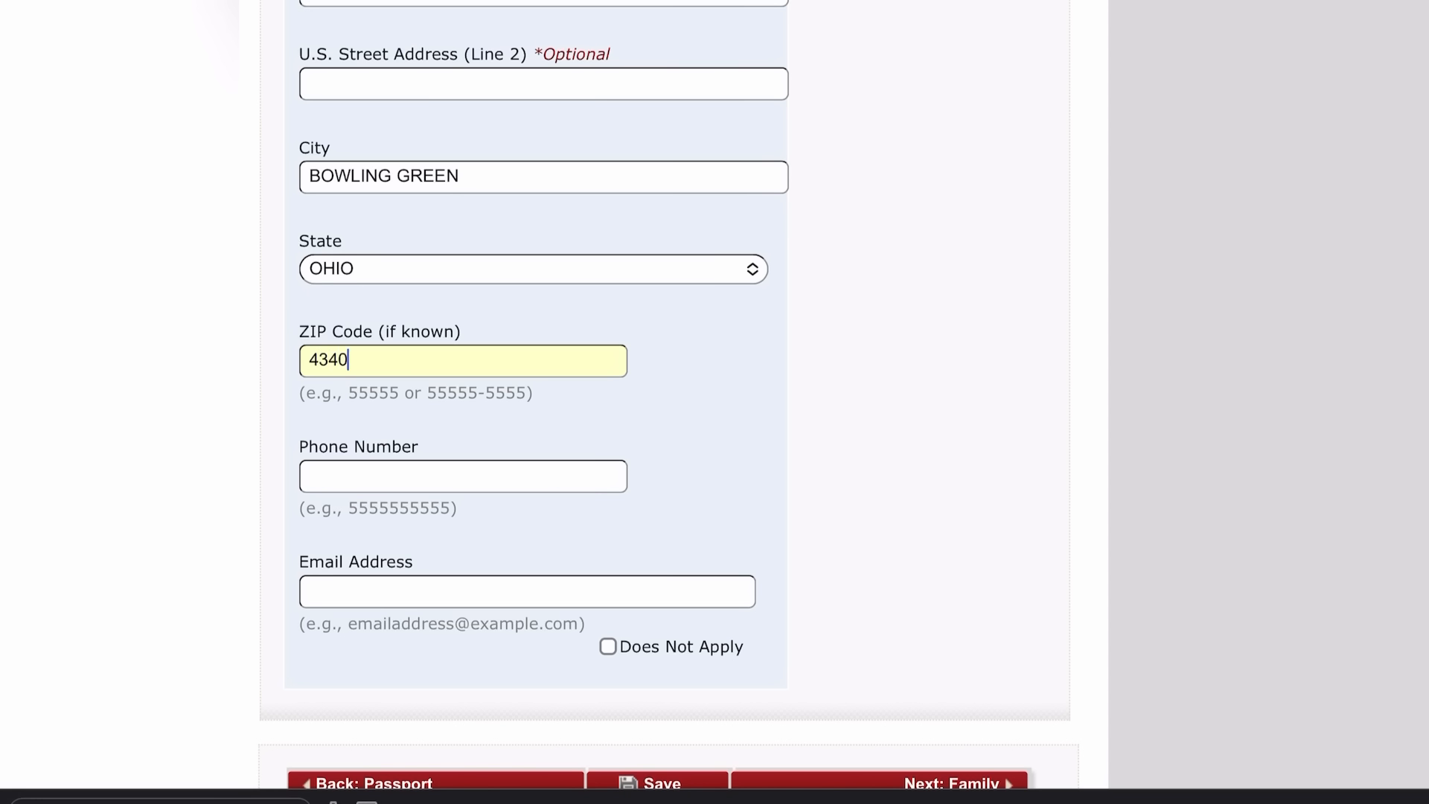
{"action": "scroll", "coordinate": [715, 395], "scroll_direction": "down", "scroll_amount": 3}
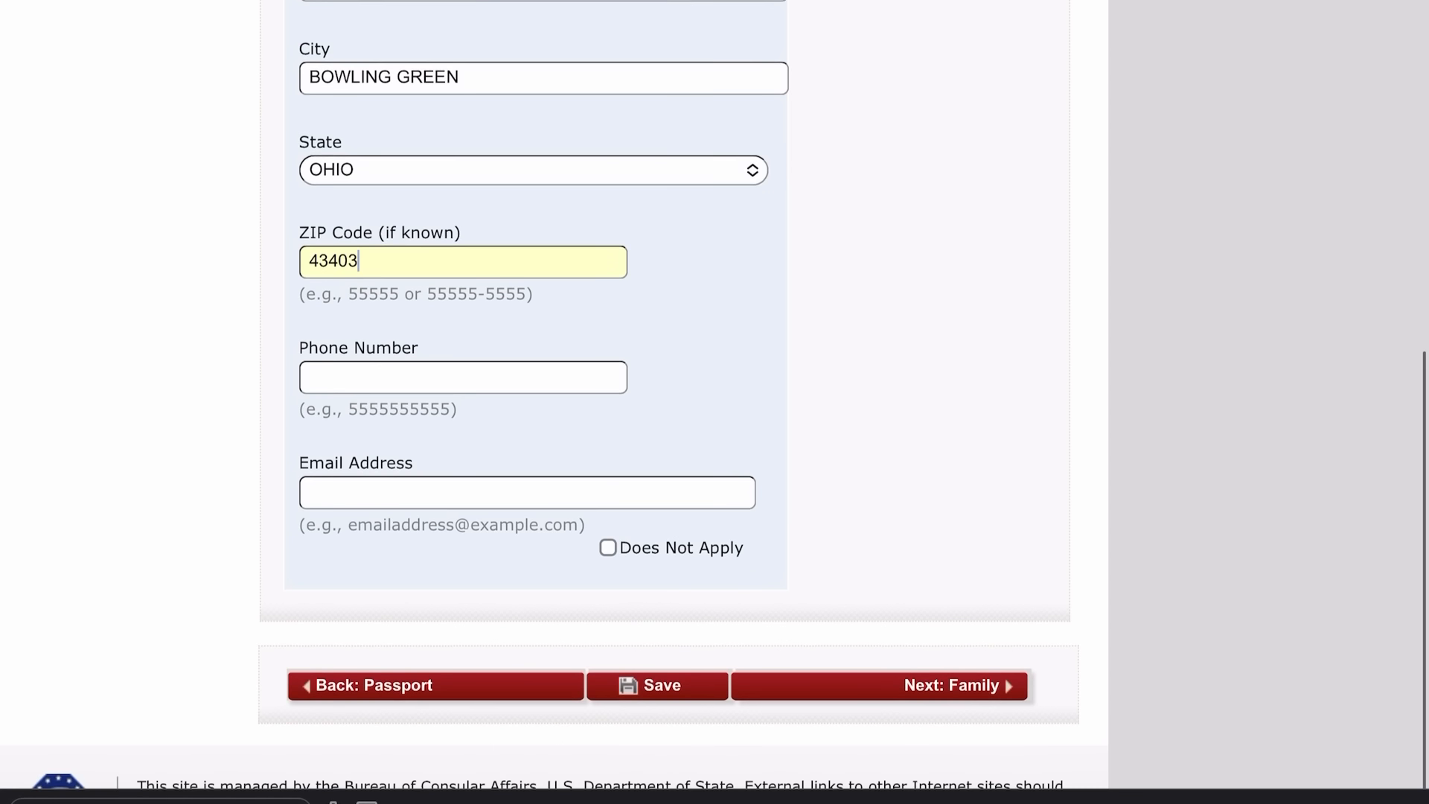
{"action": "left_click", "coordinate": [463, 345]}
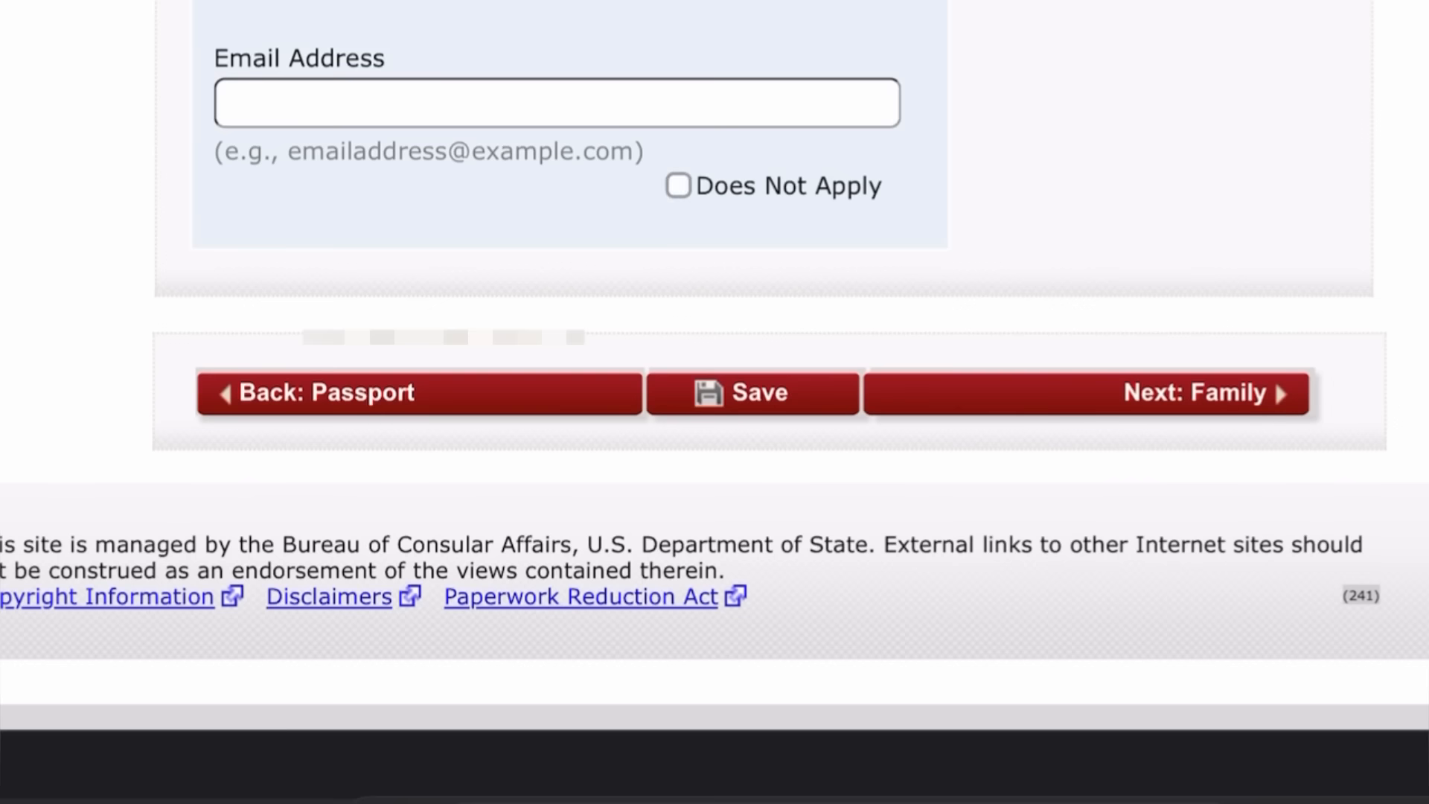
{"action": "left_click", "coordinate": [678, 185]}
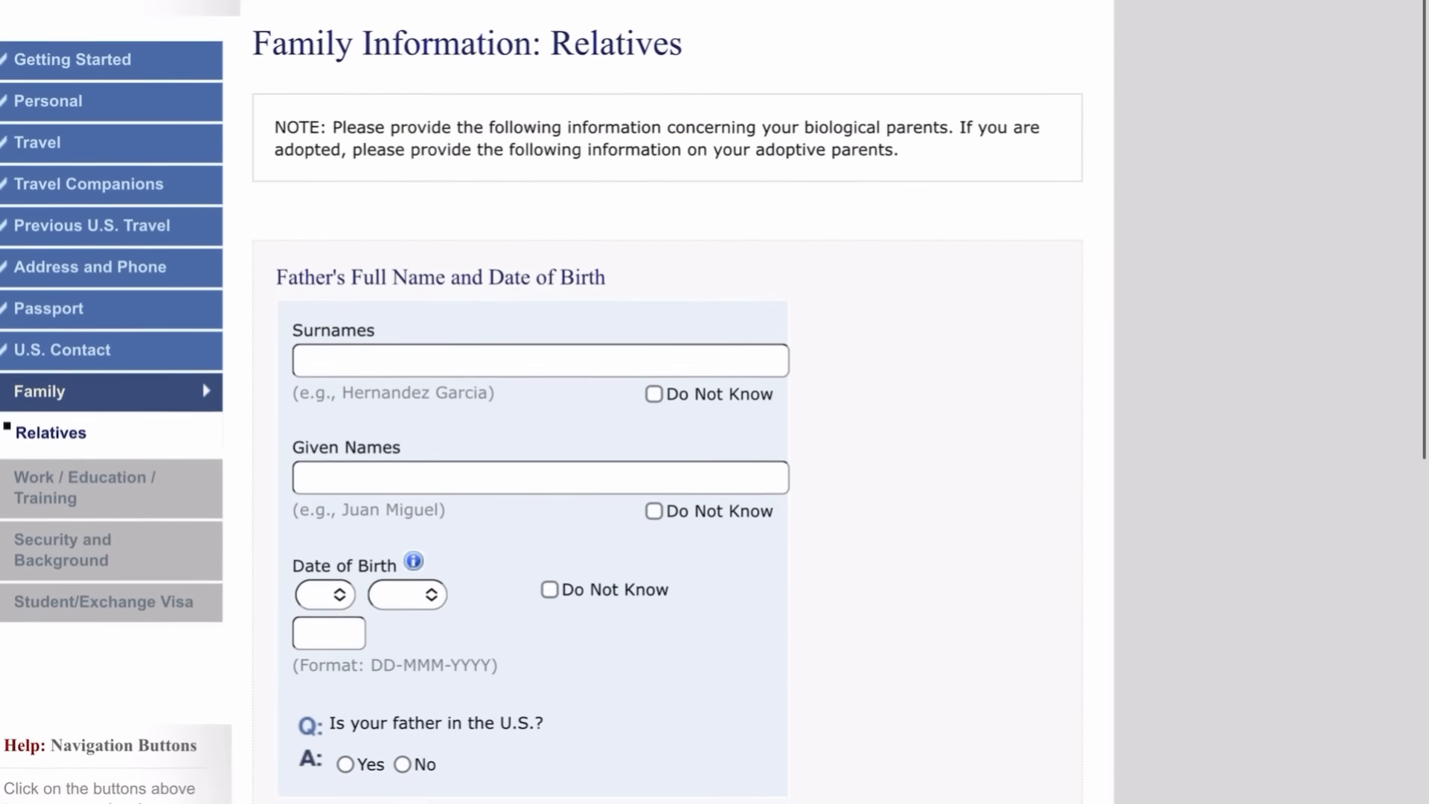
Enter the father's surname and given names and mark his birth date Do Not Know.
{"action": "scroll", "coordinate": [536, 446], "scroll_direction": "down", "scroll_amount": 2}
{"action": "scroll", "coordinate": [441, 670], "scroll_direction": "up", "scroll_amount": 2}
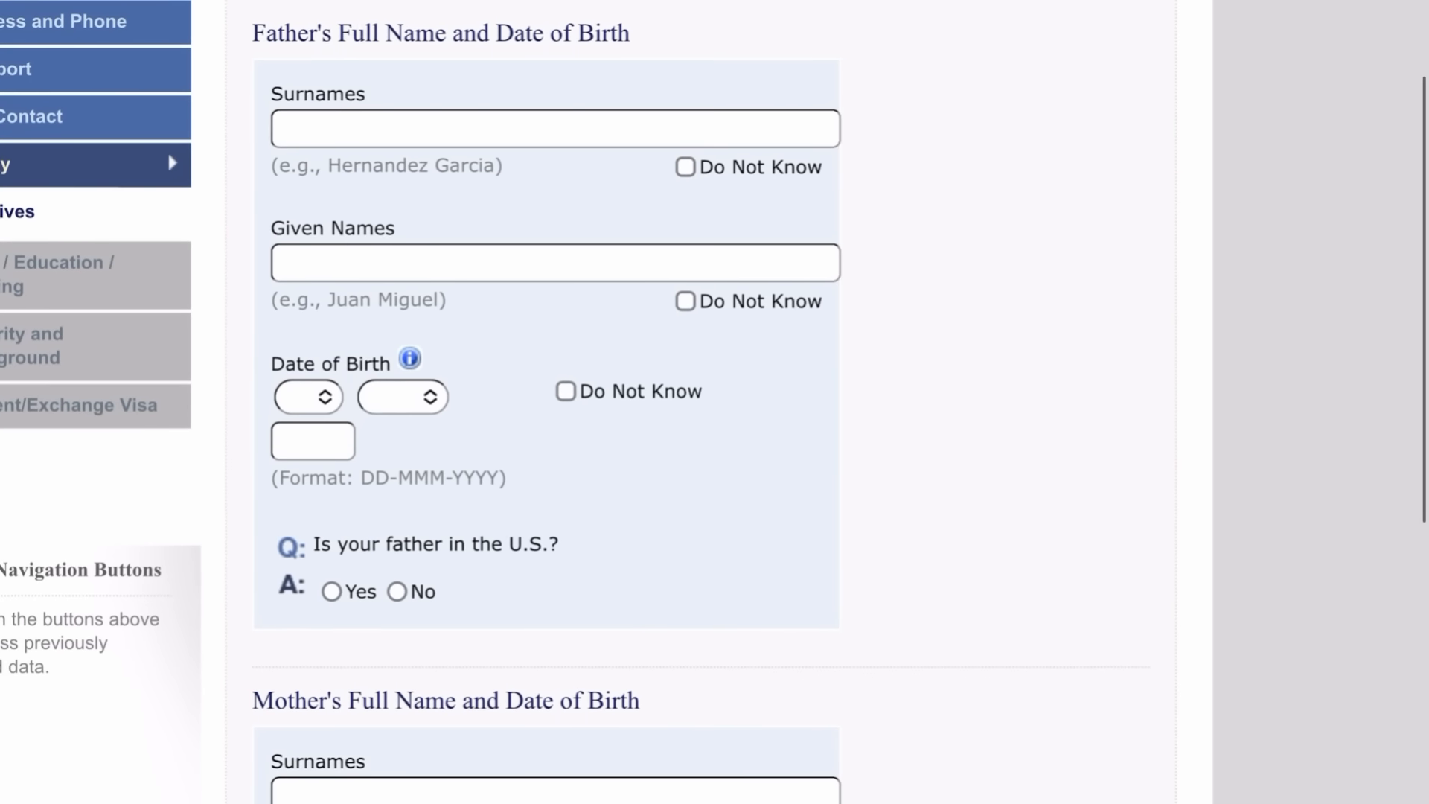
{"action": "scroll", "coordinate": [714, 402], "scroll_direction": "down", "scroll_amount": 1}
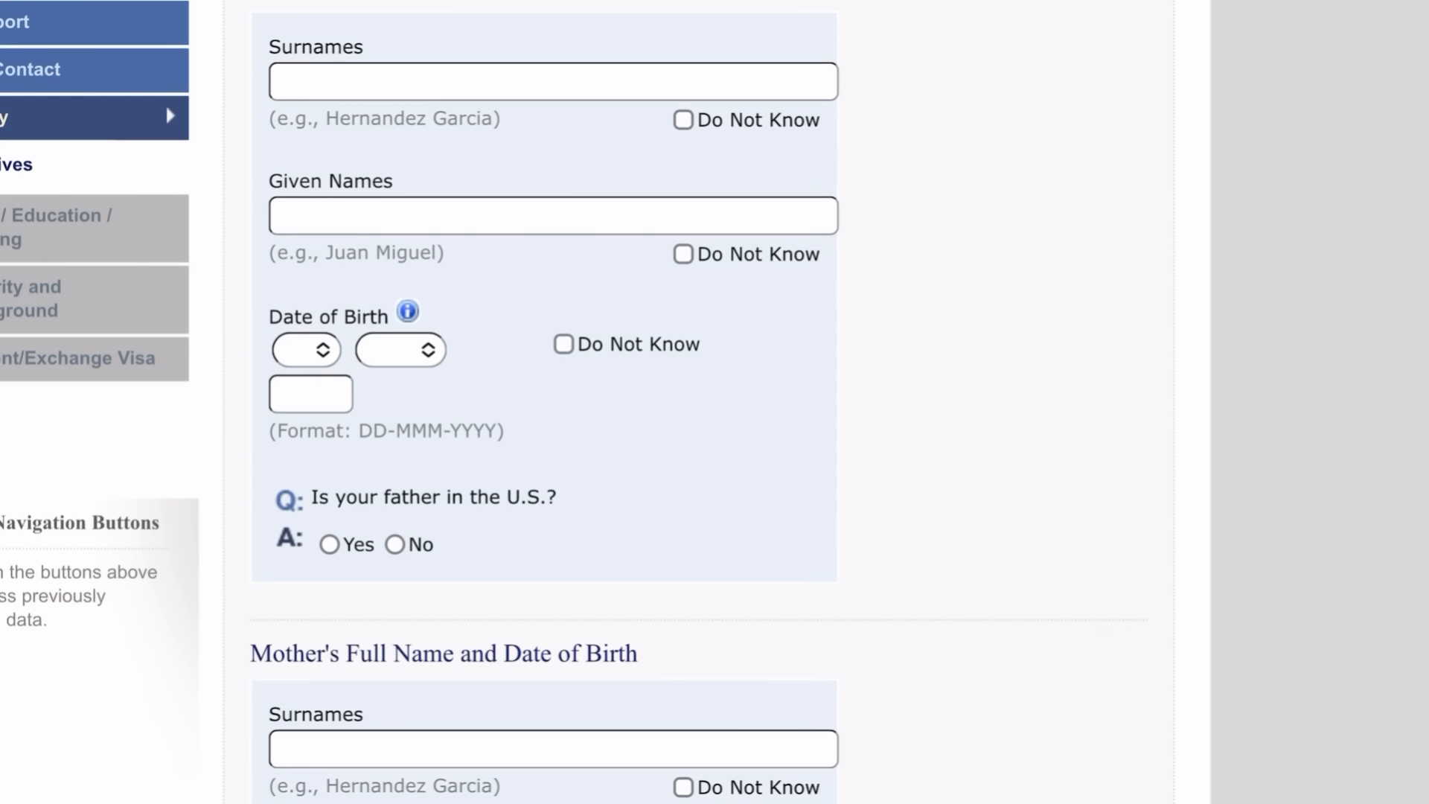
{"action": "left_click", "coordinate": [553, 81]}
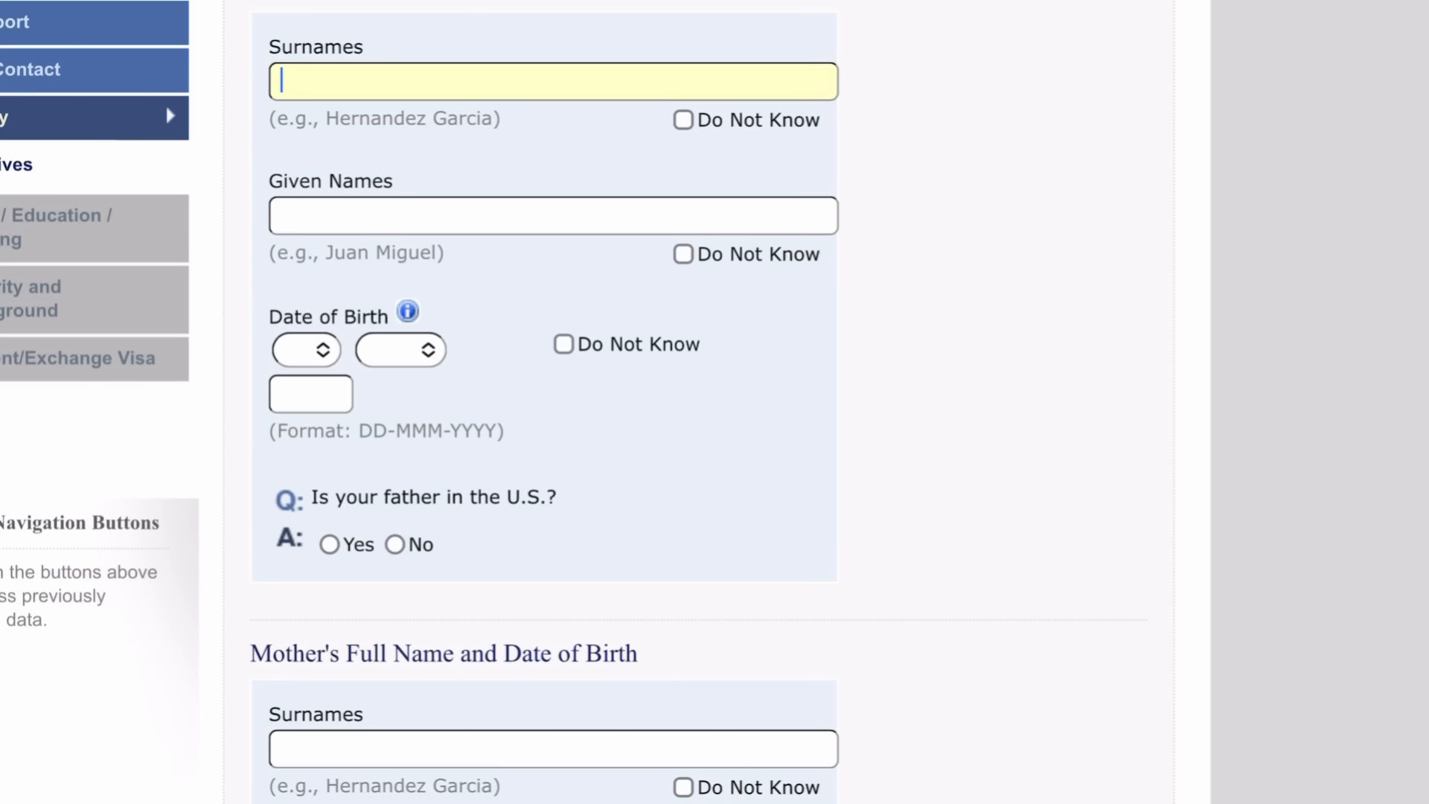
{"action": "key", "text": "Tab"}
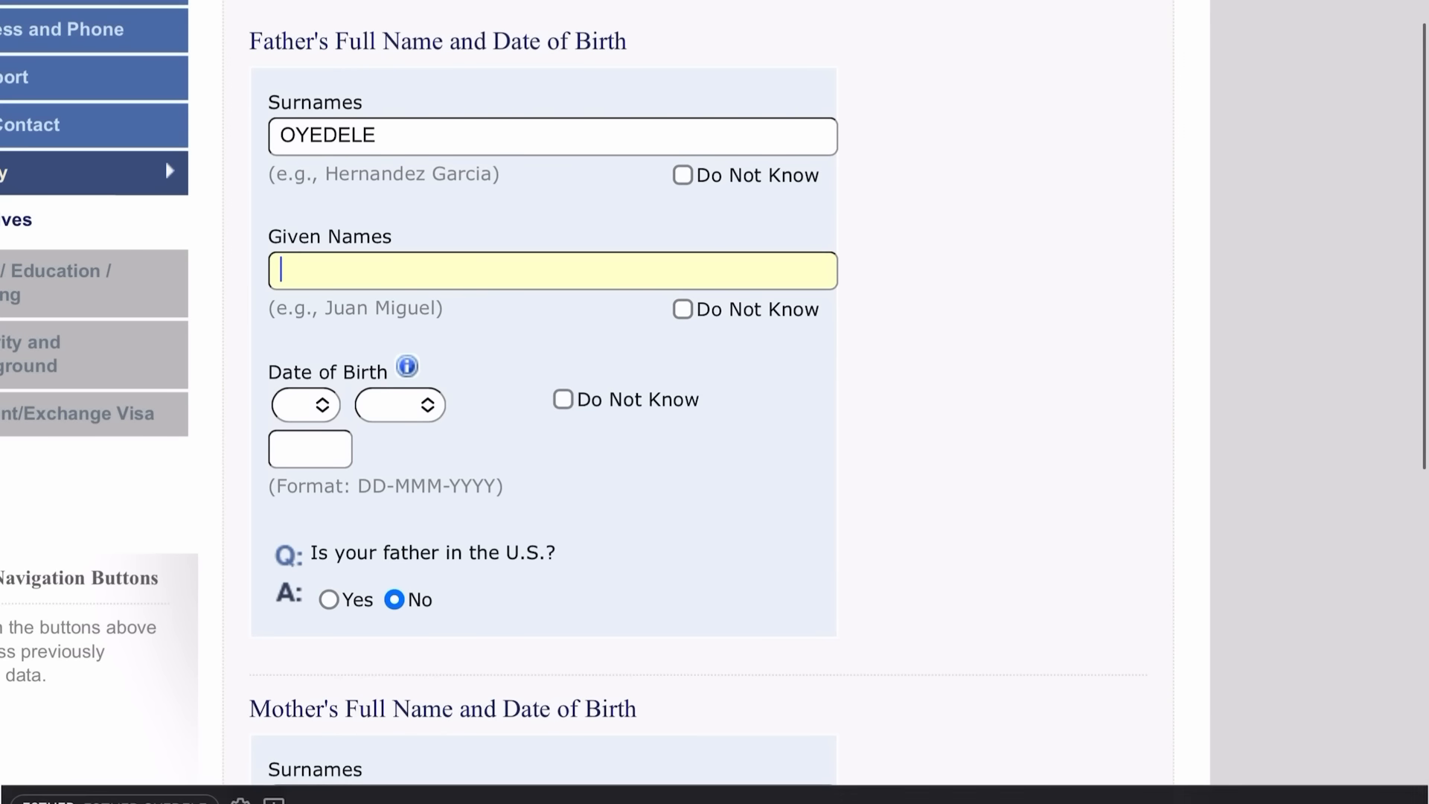
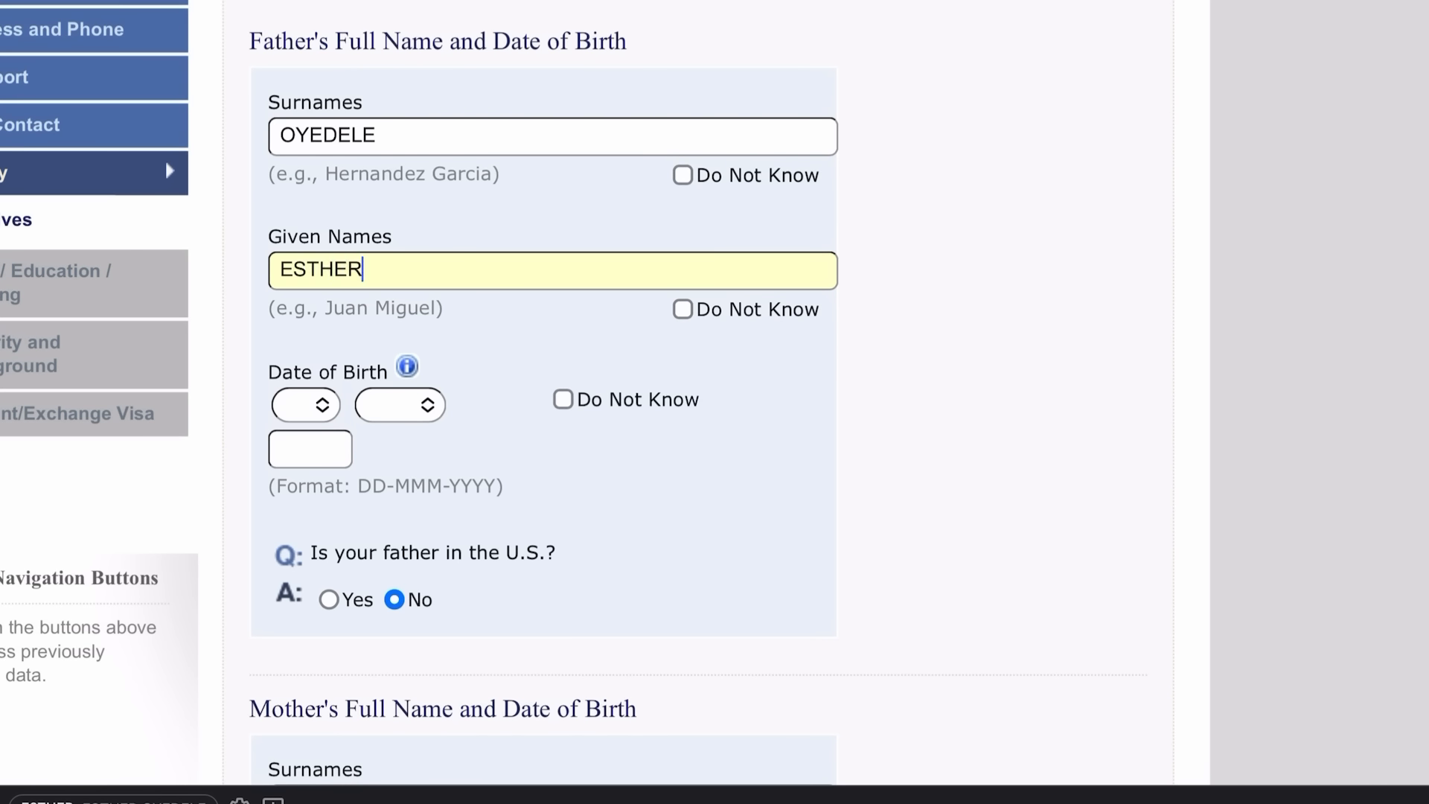
{"action": "scroll", "coordinate": [551, 395], "scroll_direction": "down", "scroll_amount": 2}
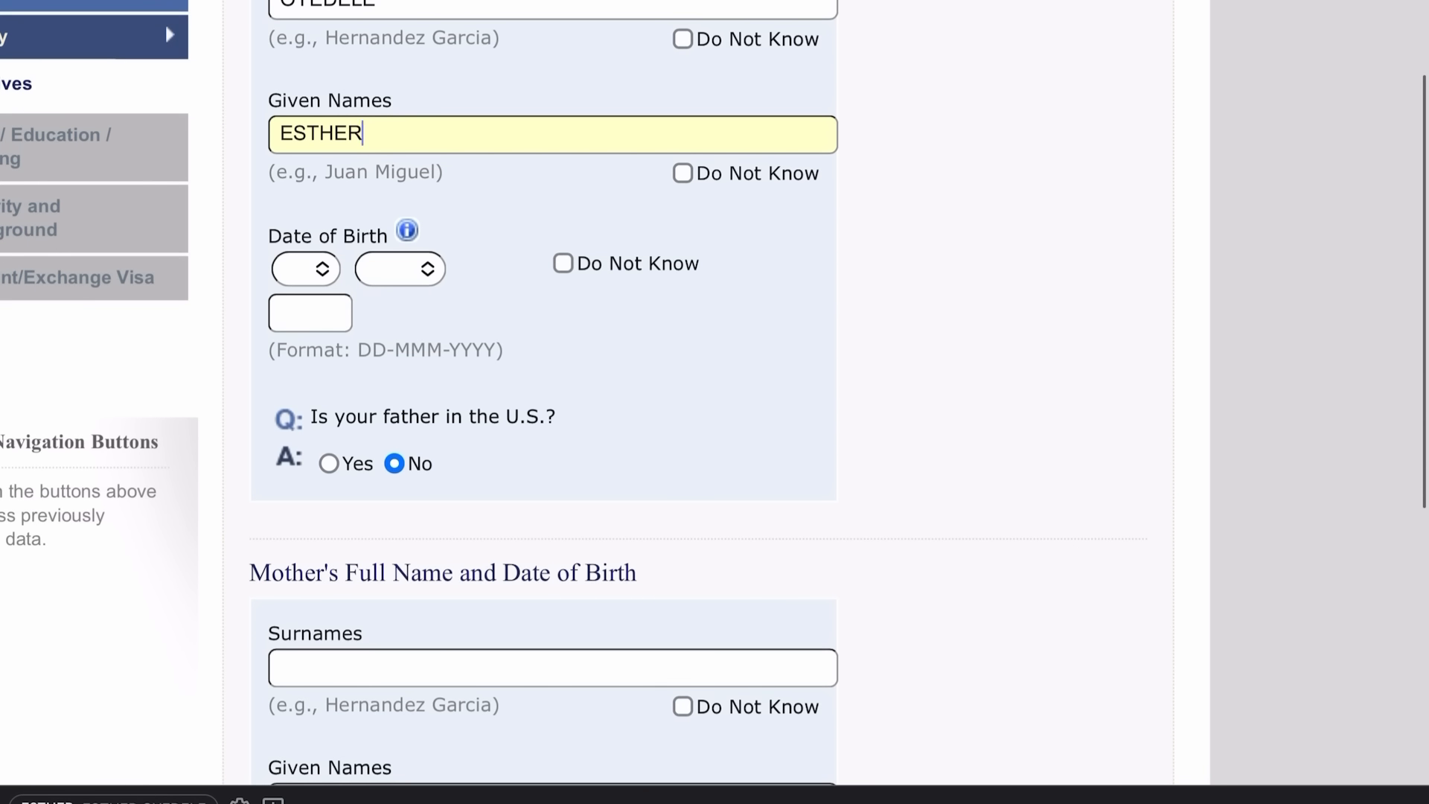
{"action": "left_click", "coordinate": [563, 263]}
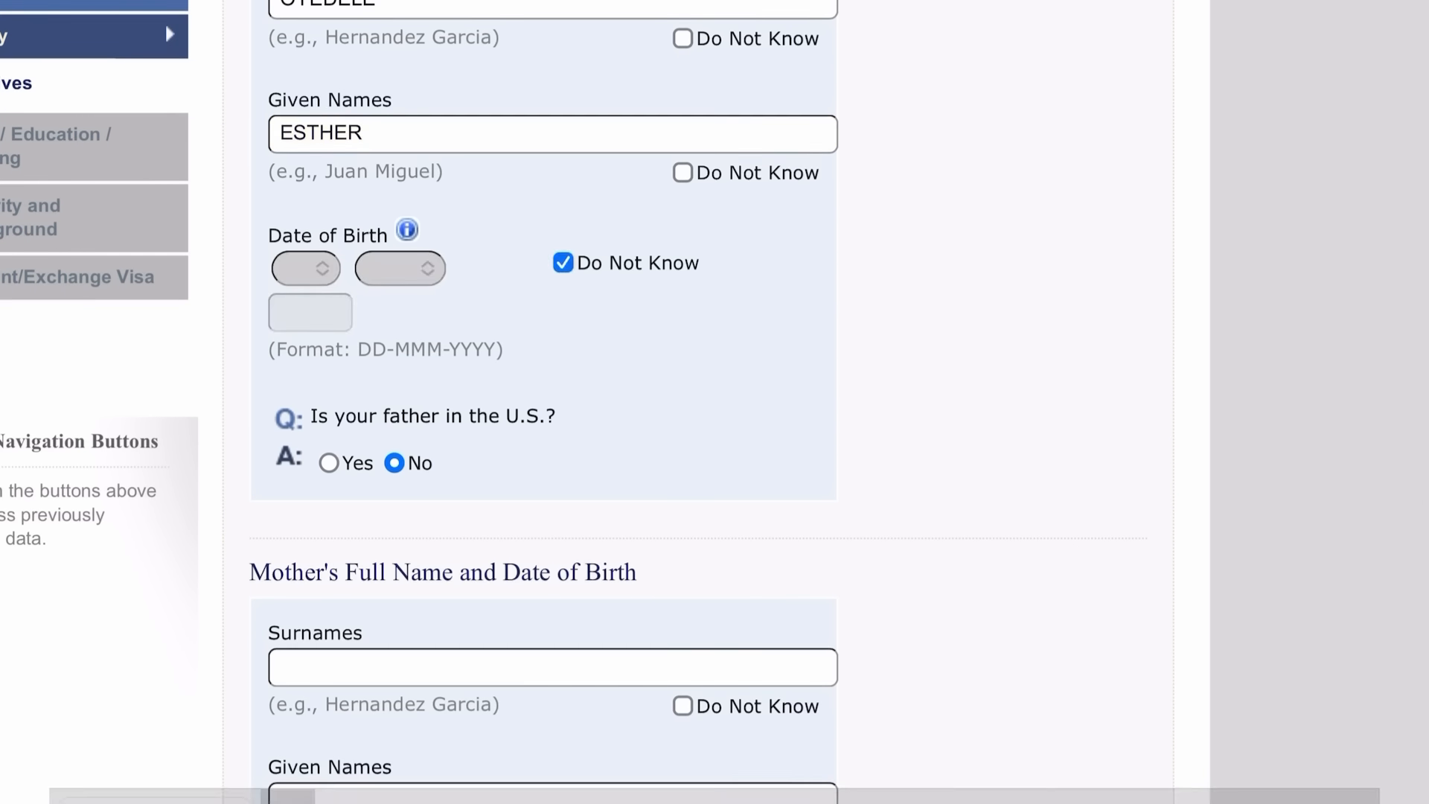
{"action": "scroll", "coordinate": [551, 402], "scroll_direction": "down", "scroll_amount": 2}
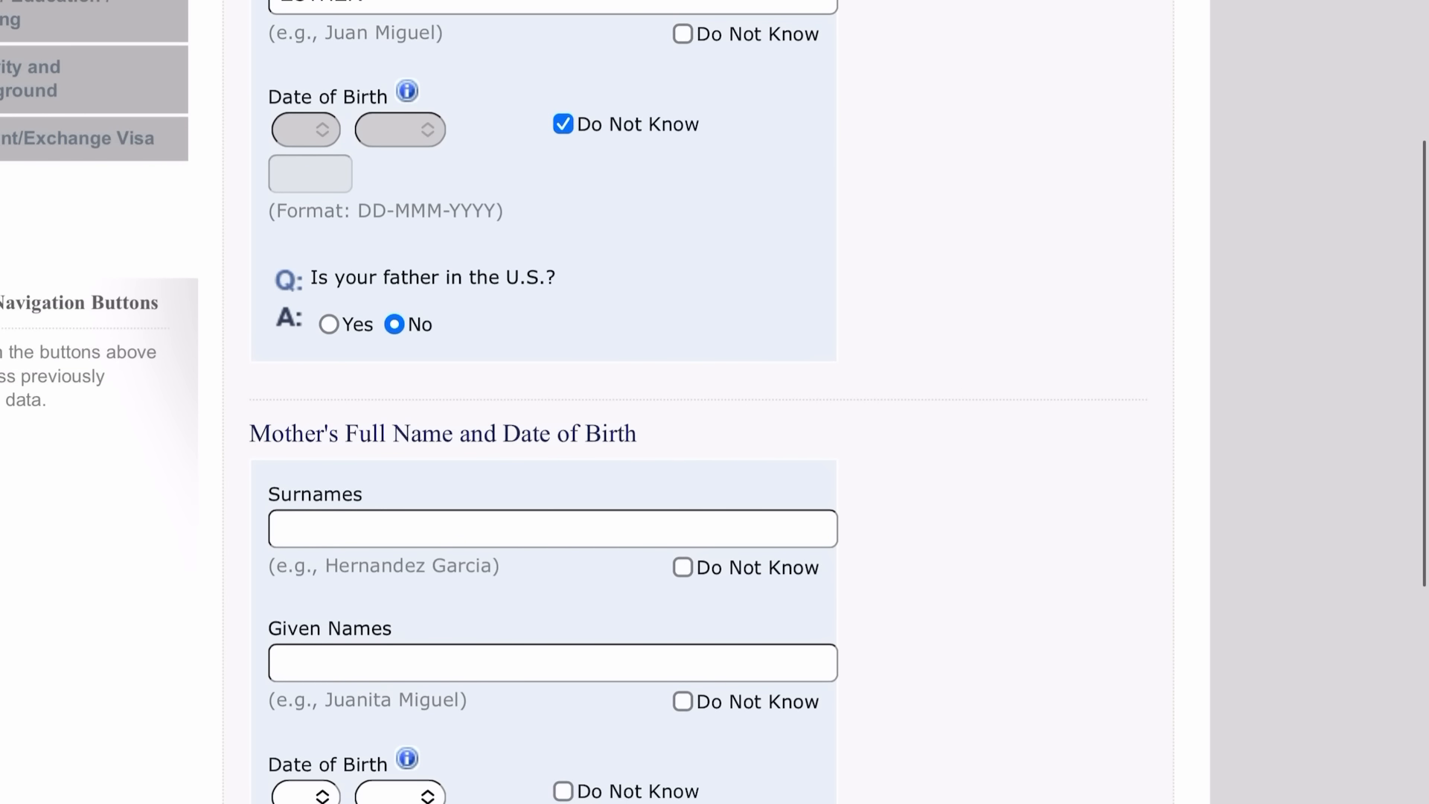
Enter the mother's surname and given names.
{"action": "scroll", "coordinate": [551, 402], "scroll_direction": "down", "scroll_amount": 5}
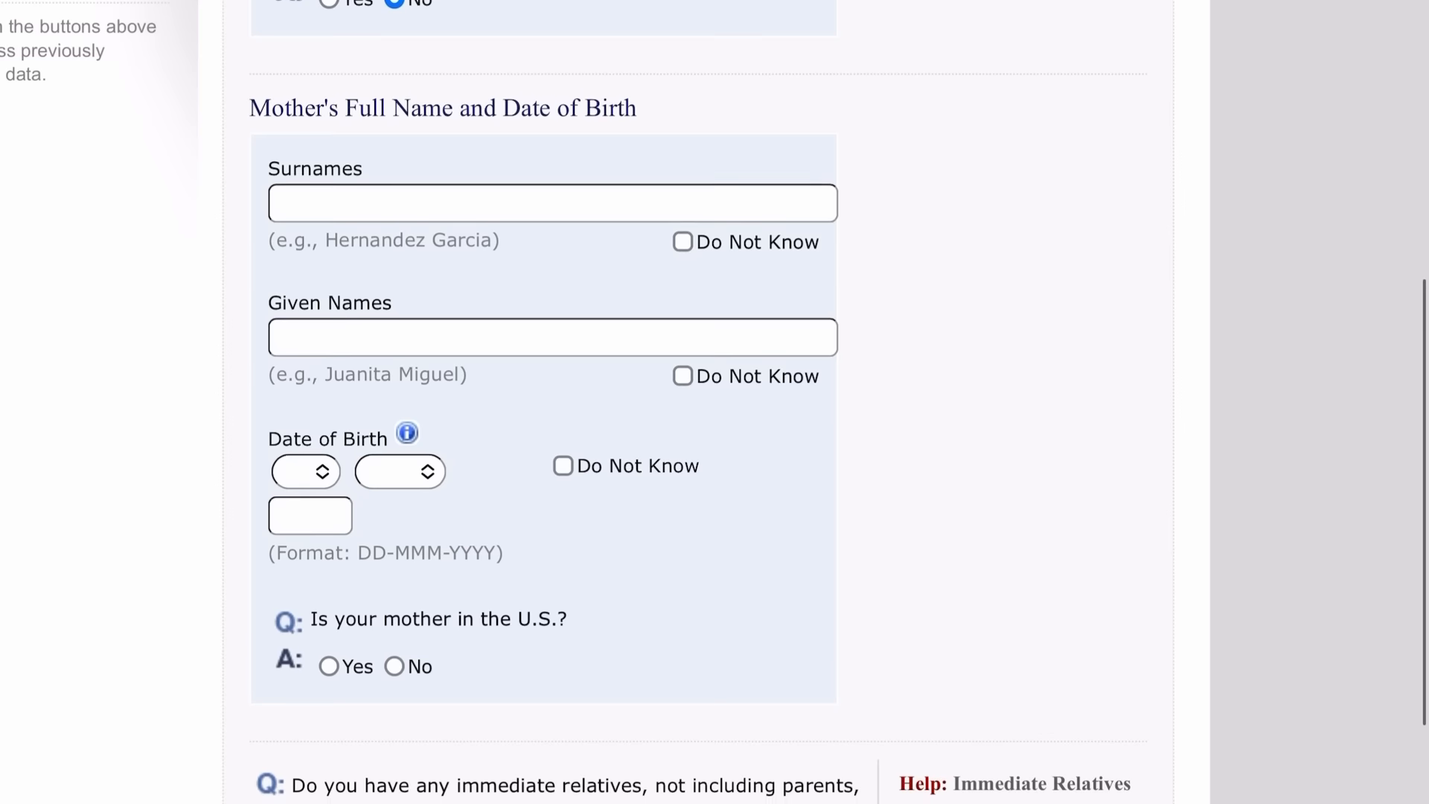
{"action": "left_click", "coordinate": [553, 178]}
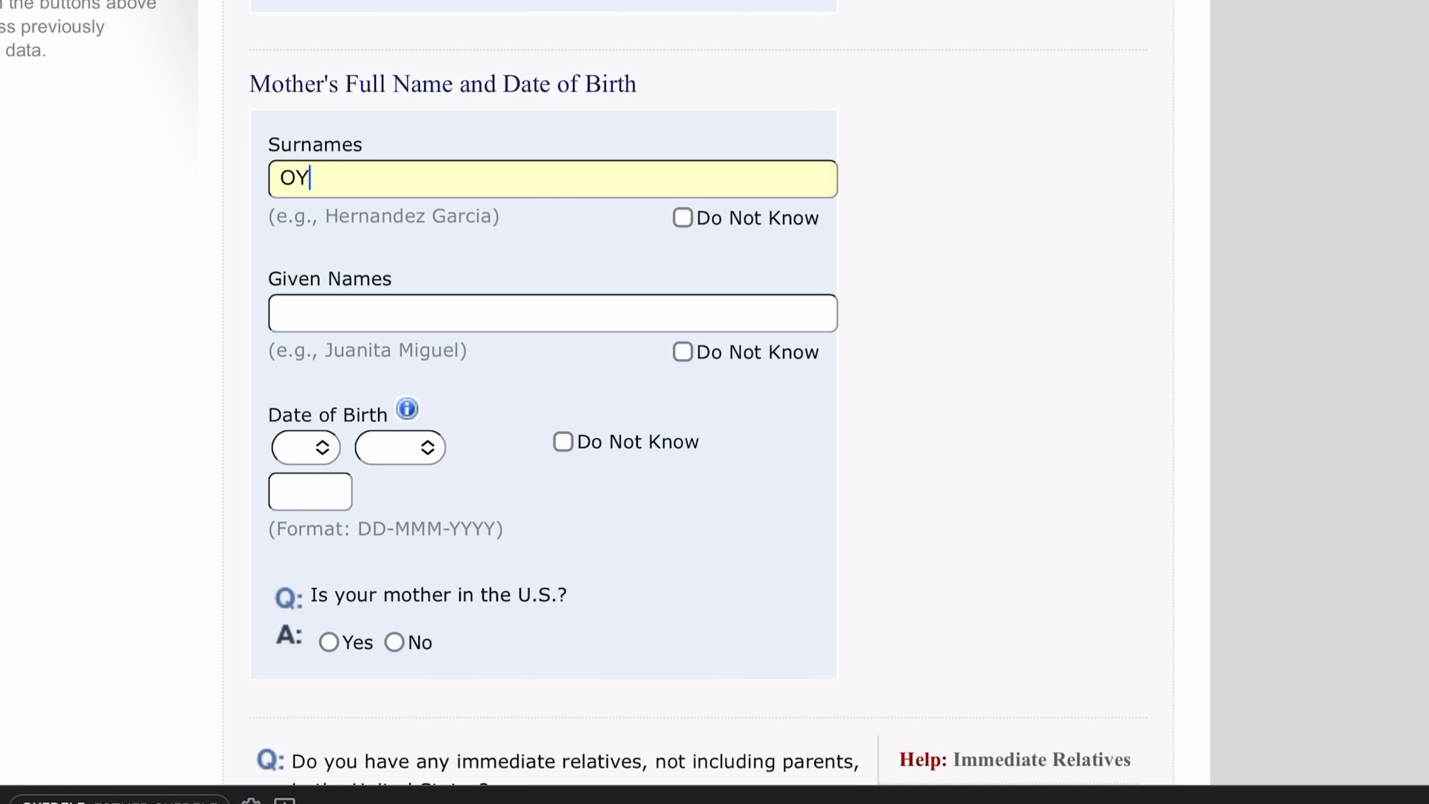
{"action": "left_click", "coordinate": [553, 313]}
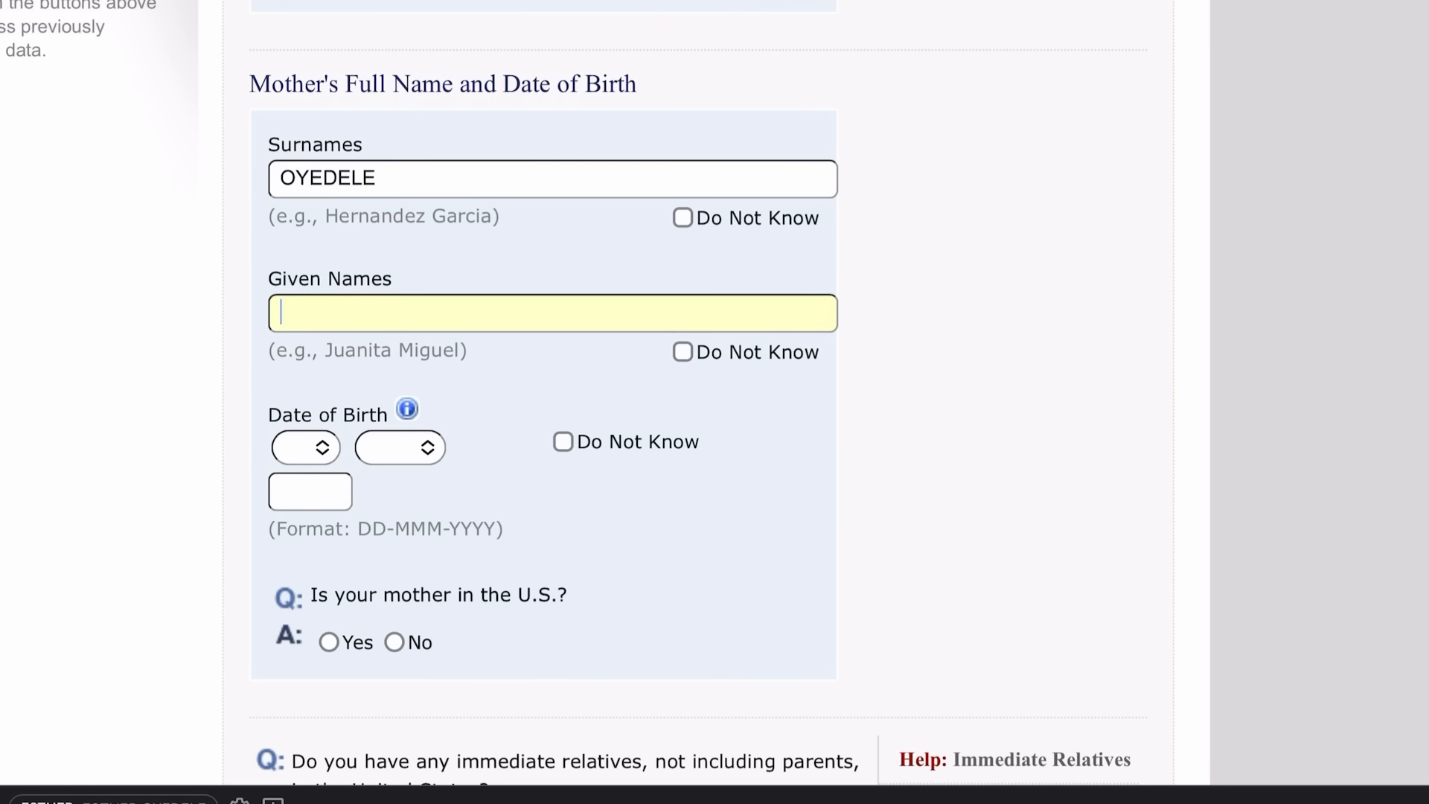
Mark the mother's birth date Do Not Know and answer No to her being in the U.S.
{"action": "scroll", "coordinate": [553, 402], "scroll_direction": "down", "scroll_amount": 2}
{"action": "left_click", "coordinate": [563, 326]}
{"action": "scroll", "coordinate": [553, 402], "scroll_direction": "down", "scroll_amount": 3}
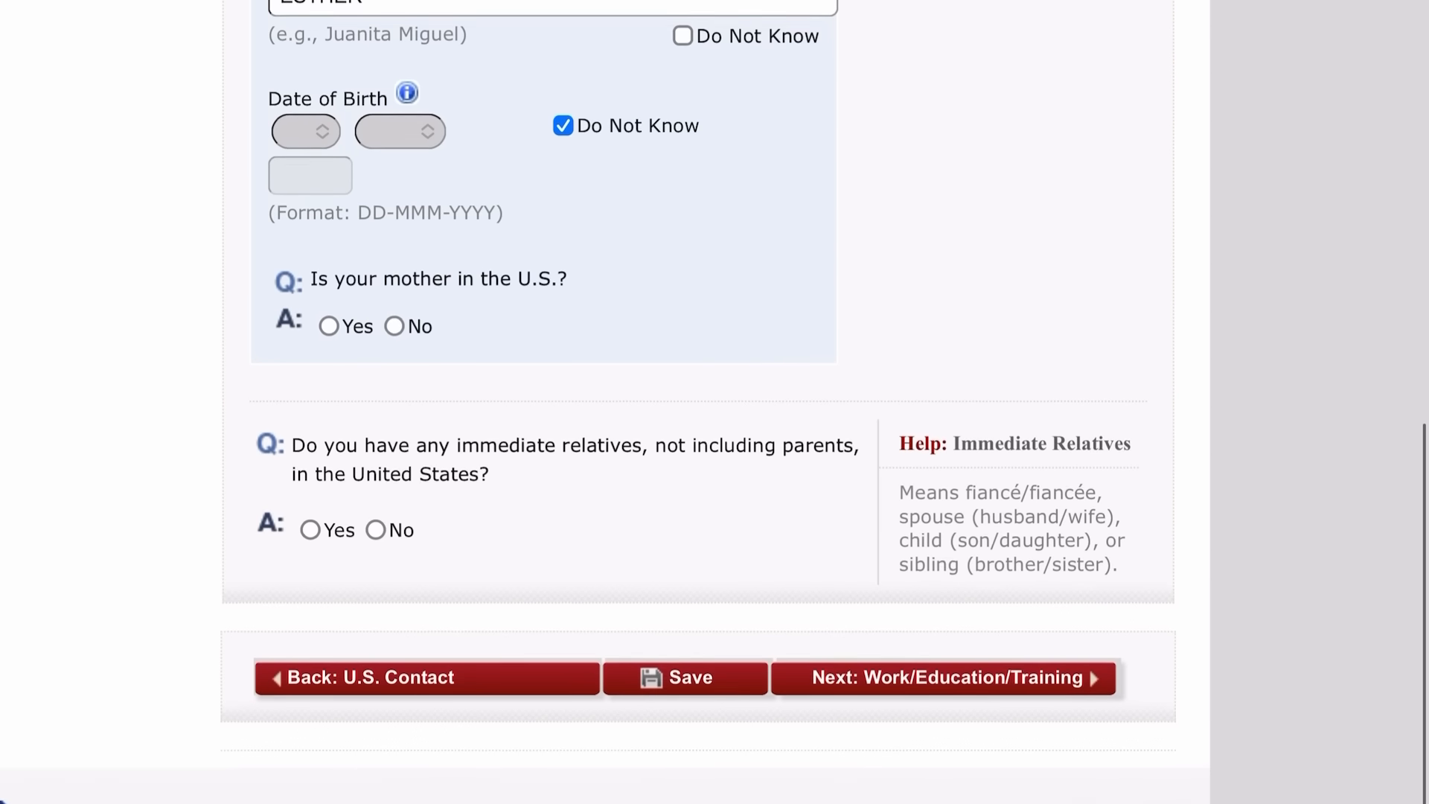
{"action": "scroll", "coordinate": [603, 402], "scroll_direction": "down", "scroll_amount": 1}
{"action": "left_click", "coordinate": [395, 282]}
{"action": "scroll", "coordinate": [602, 402], "scroll_direction": "down", "scroll_amount": 1}
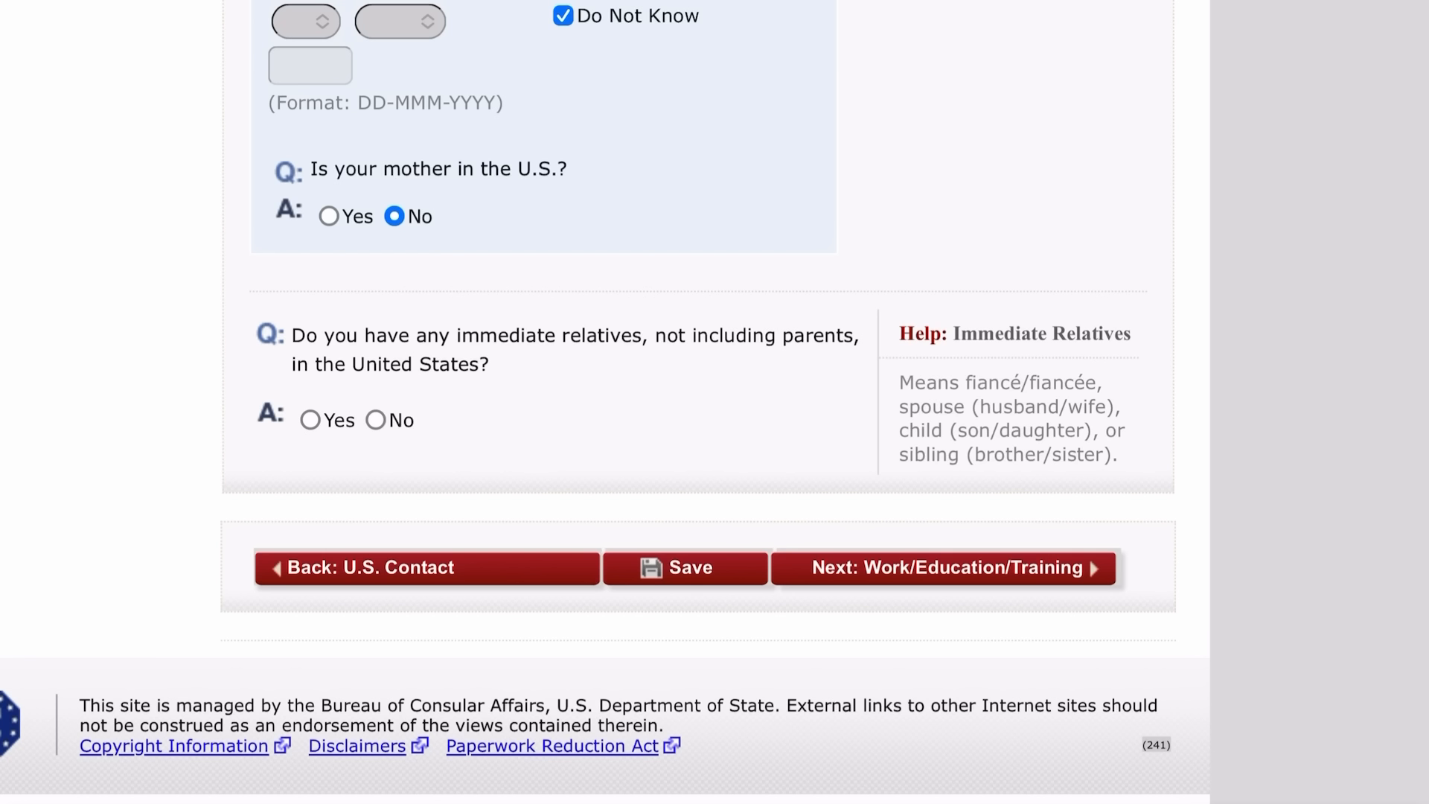
{"action": "scroll", "coordinate": [603, 402], "scroll_direction": "down", "scroll_amount": 4}
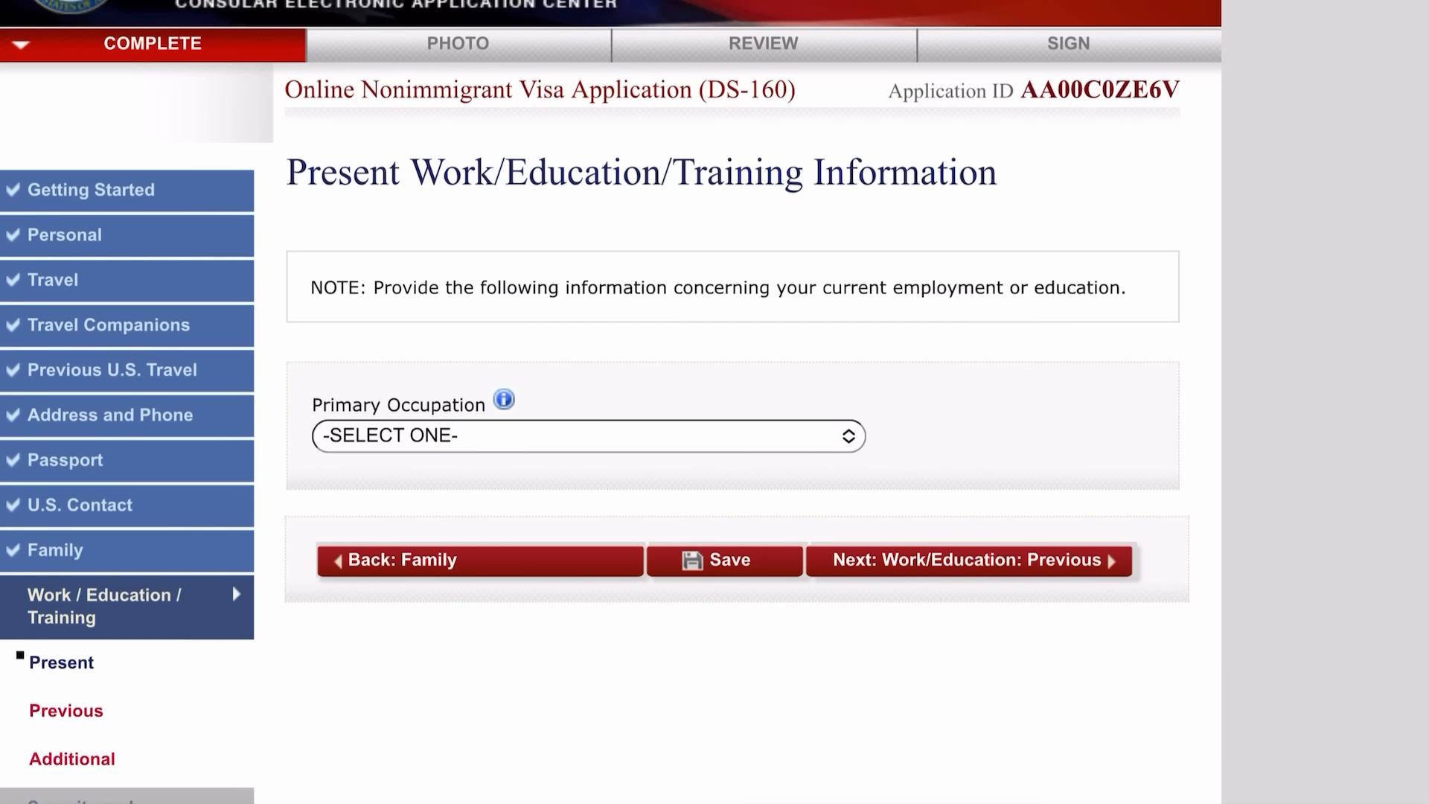
Set the primary occupation to PHYSICAL SCIENCES.
{"action": "left_click", "coordinate": [587, 436]}
{"action": "left_click", "coordinate": [434, 686]}
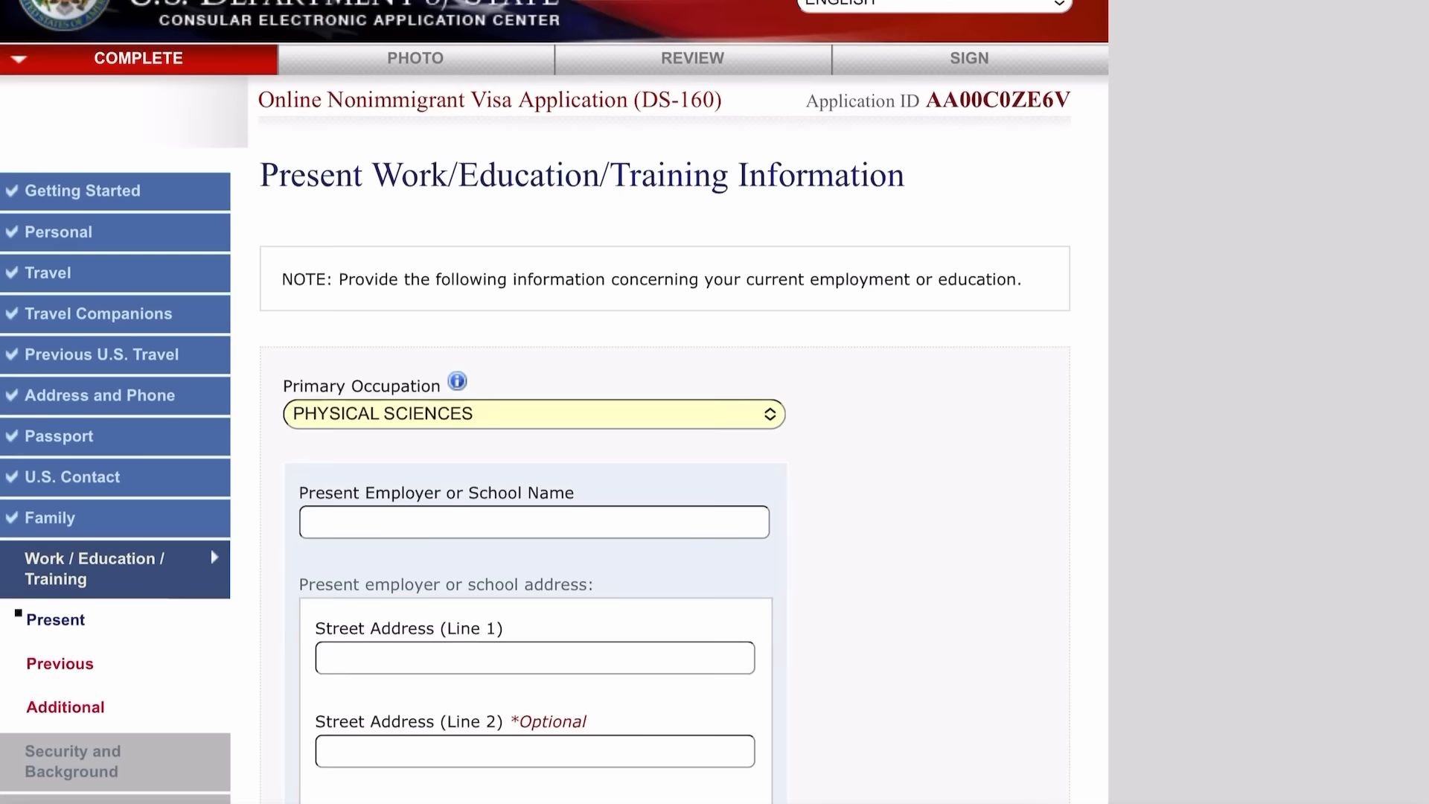
{"action": "scroll", "coordinate": [555, 402], "scroll_direction": "down", "scroll_amount": 10}
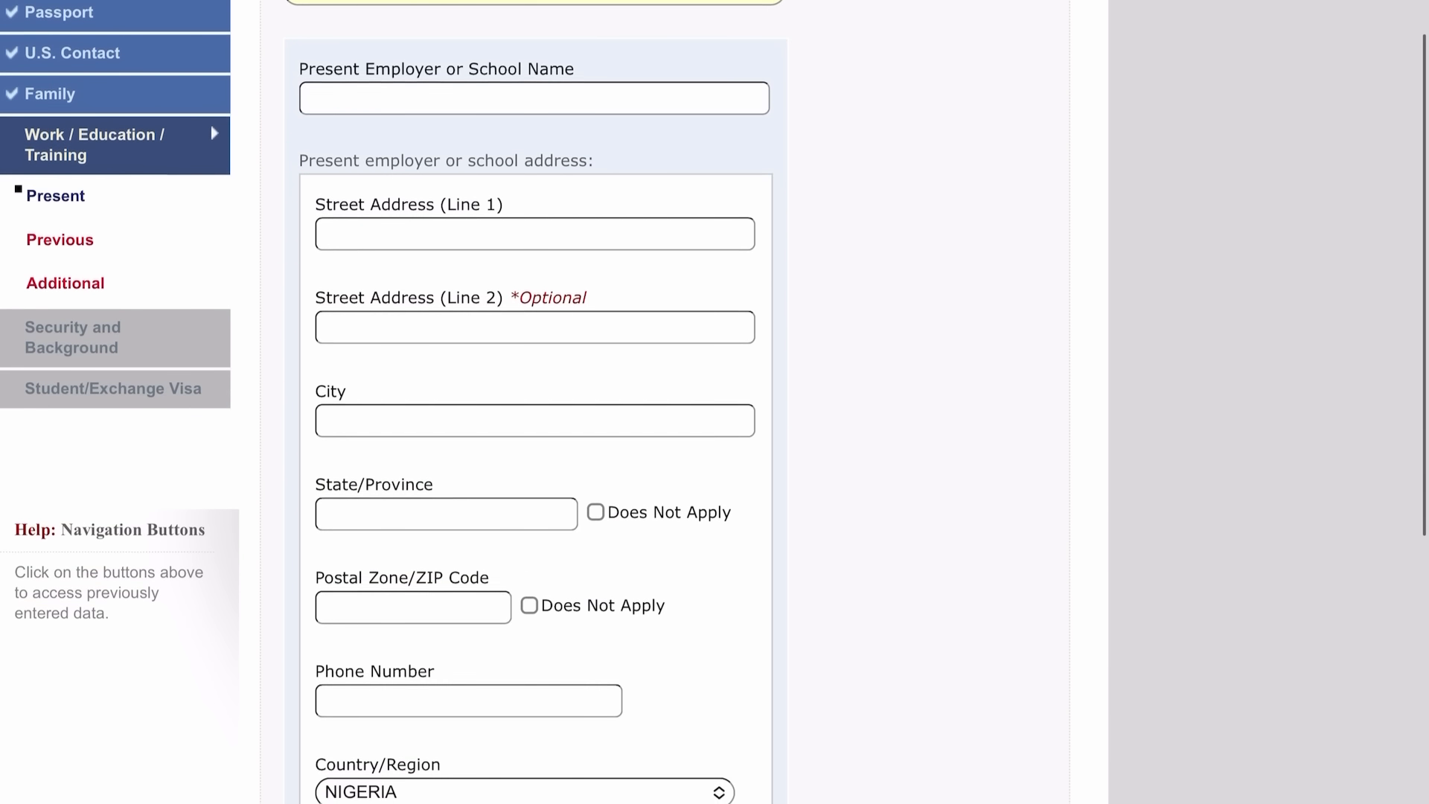
Enter the employer location LAGOS, mark the postal code Does Not Apply, and begin the phone number.
{"action": "left_click", "coordinate": [534, 59]}
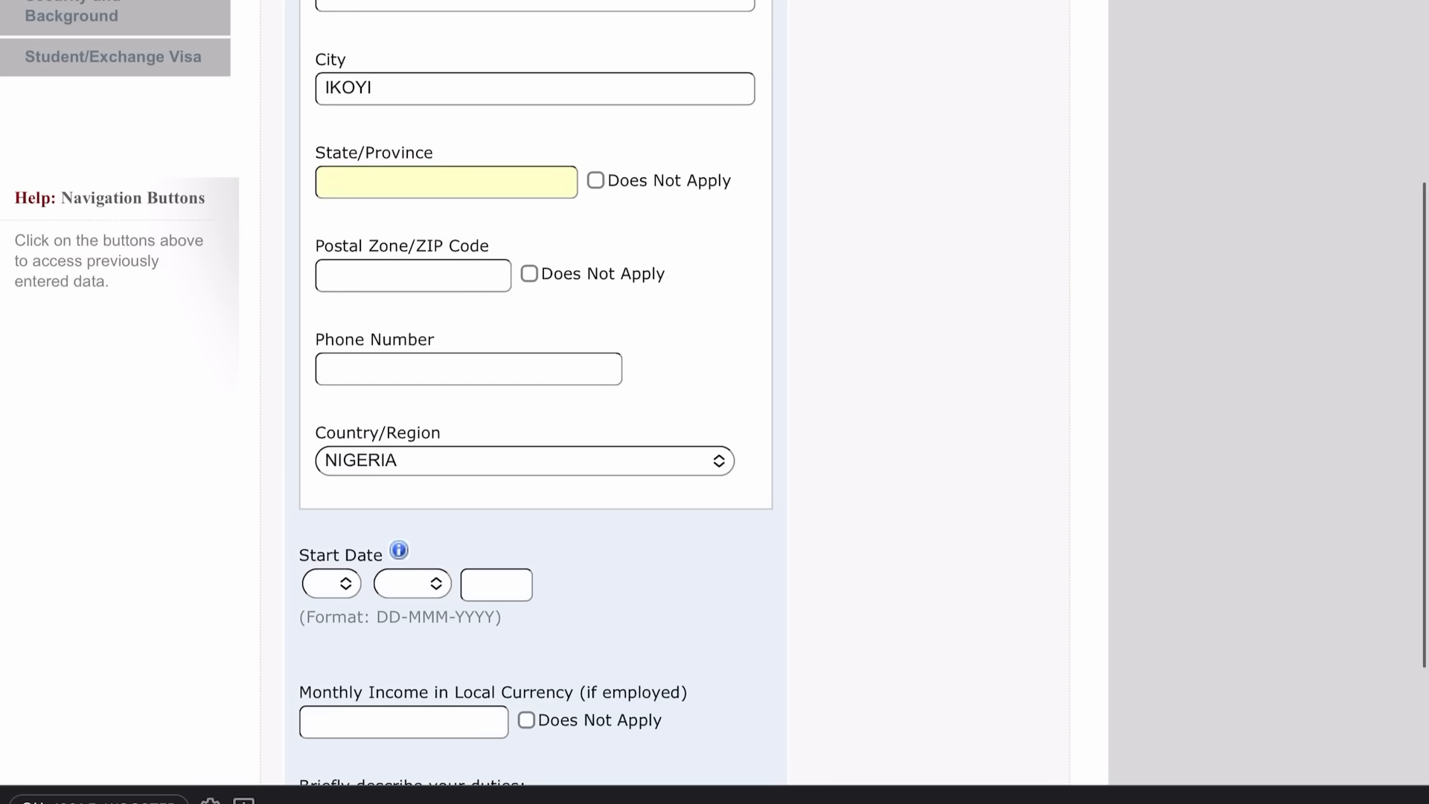
{"action": "type", "text": "LAGOS"}
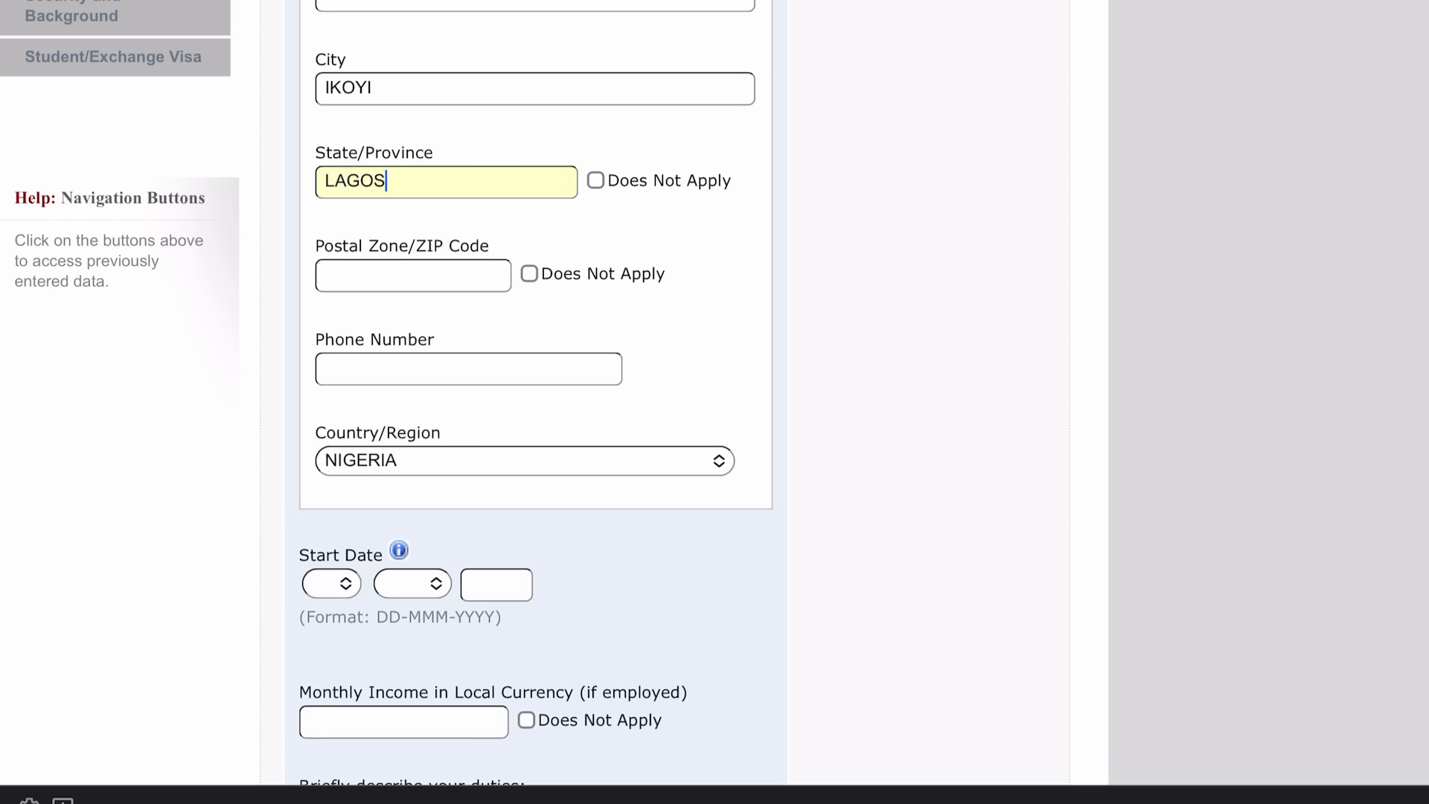
{"action": "left_click", "coordinate": [530, 274]}
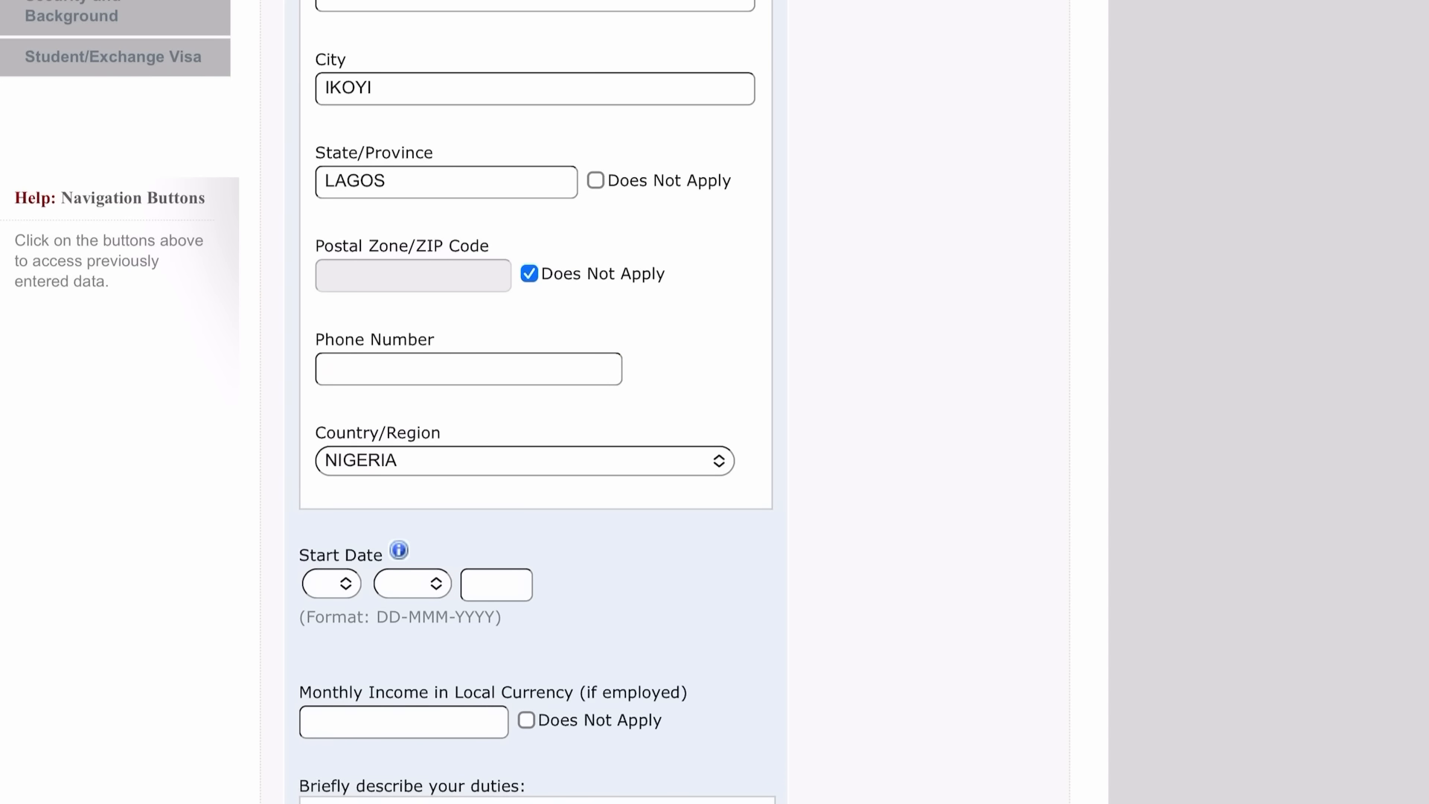
{"action": "left_click", "coordinate": [469, 369]}
{"action": "type", "text": "08"}
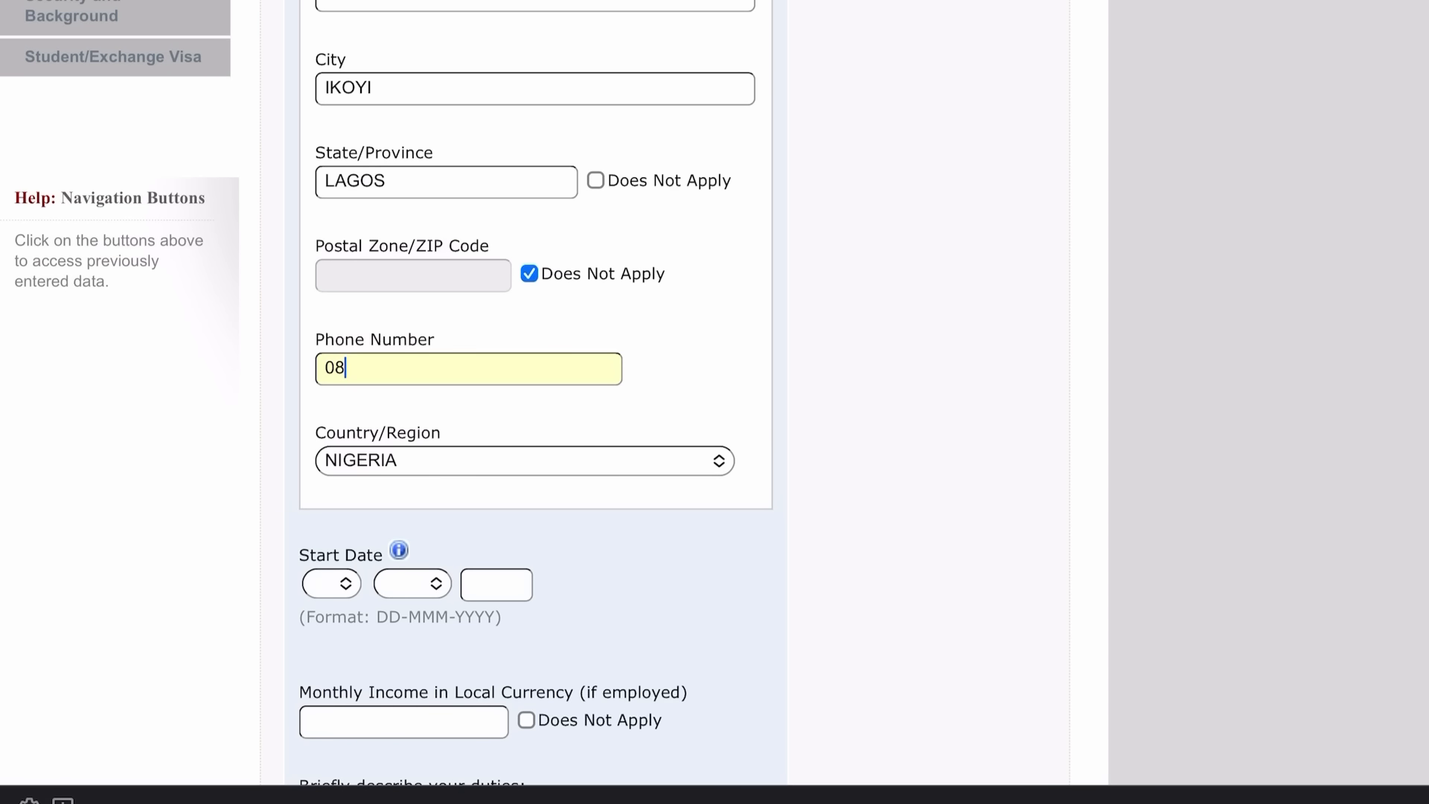
{"action": "scroll", "coordinate": [536, 402], "scroll_direction": "down", "scroll_amount": 5}
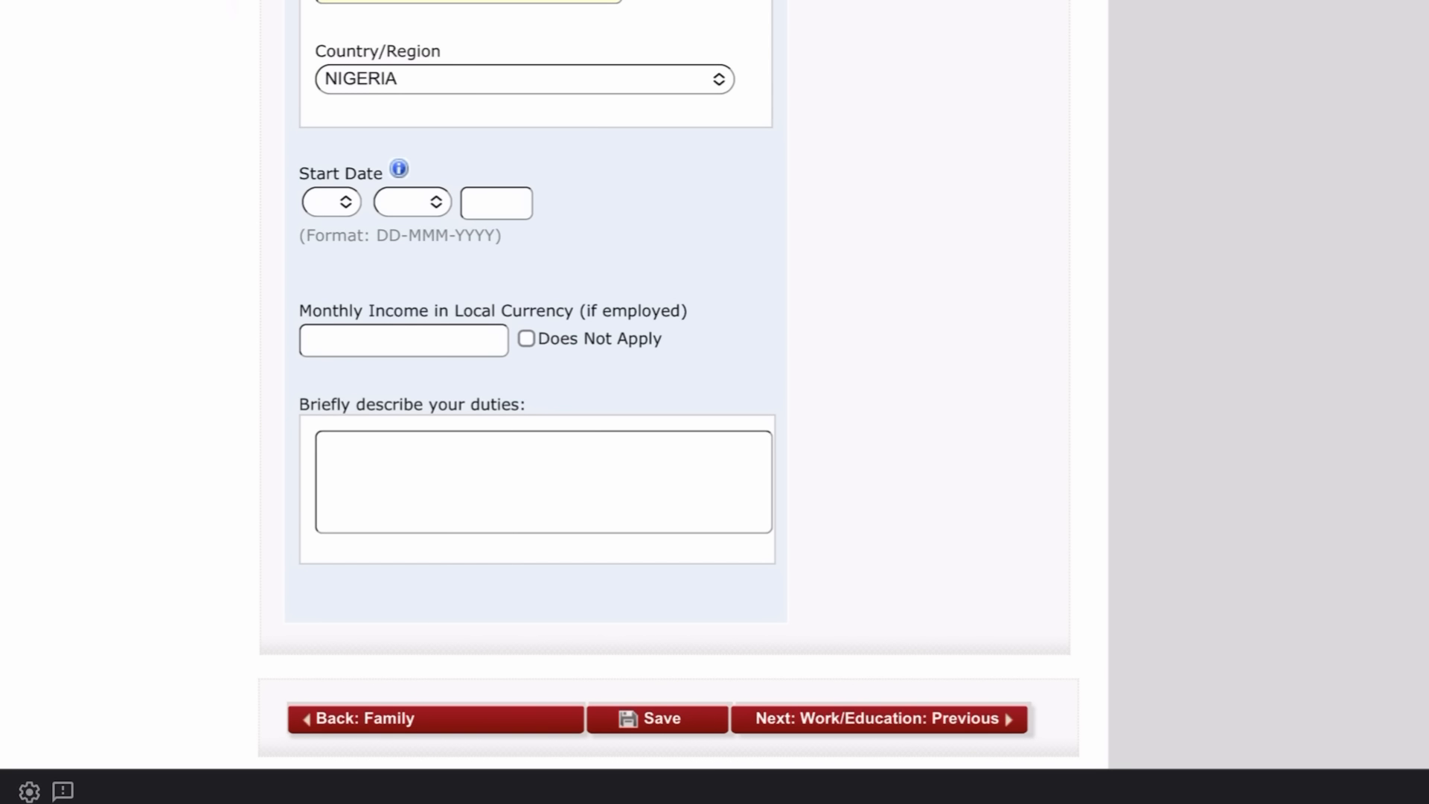
Set the job start date to 01-MAR-2023 and the monthly income to 100,000.
{"action": "left_click", "coordinate": [331, 201]}
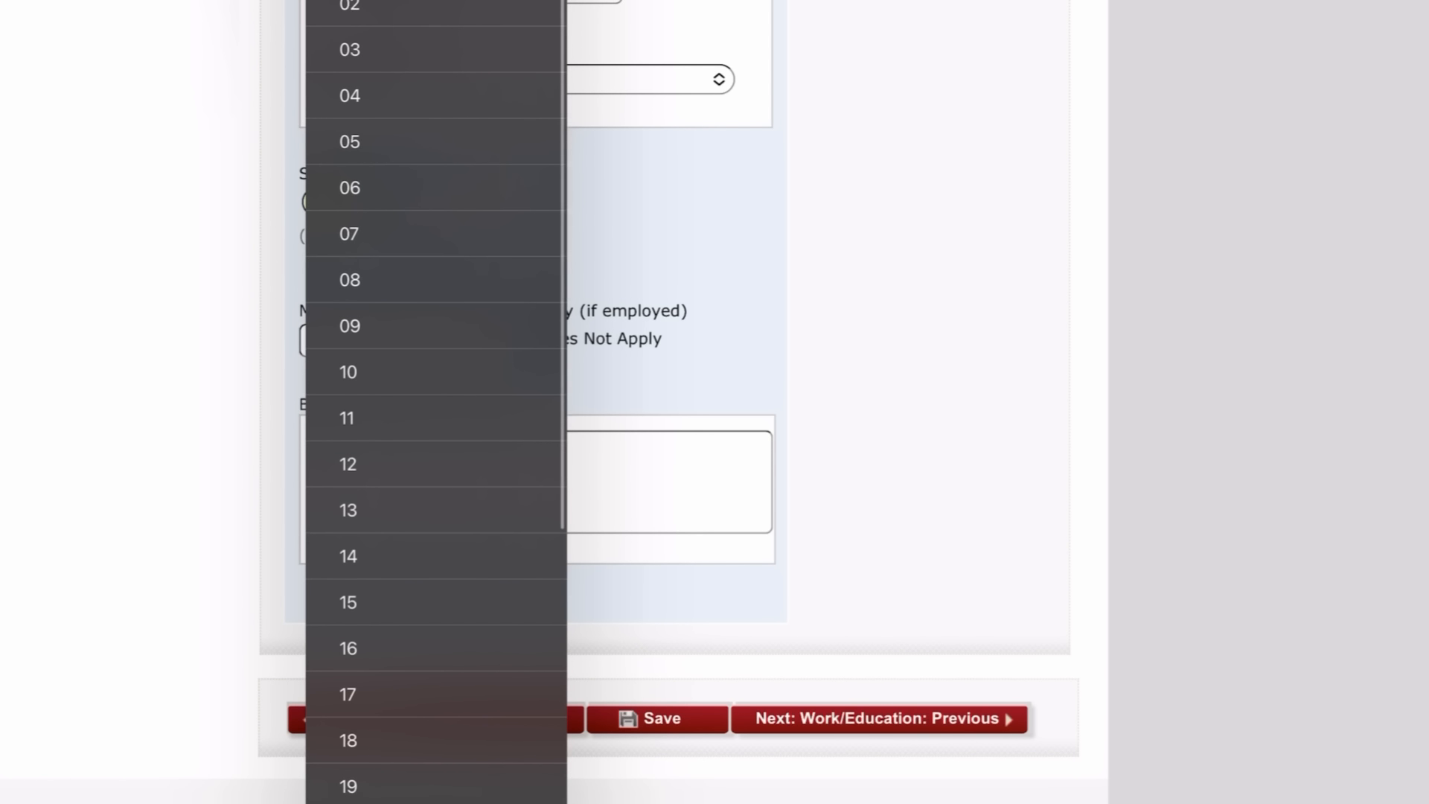
{"action": "scroll", "coordinate": [436, 402], "scroll_direction": "up", "scroll_amount": 1}
{"action": "left_click", "coordinate": [350, 1]}
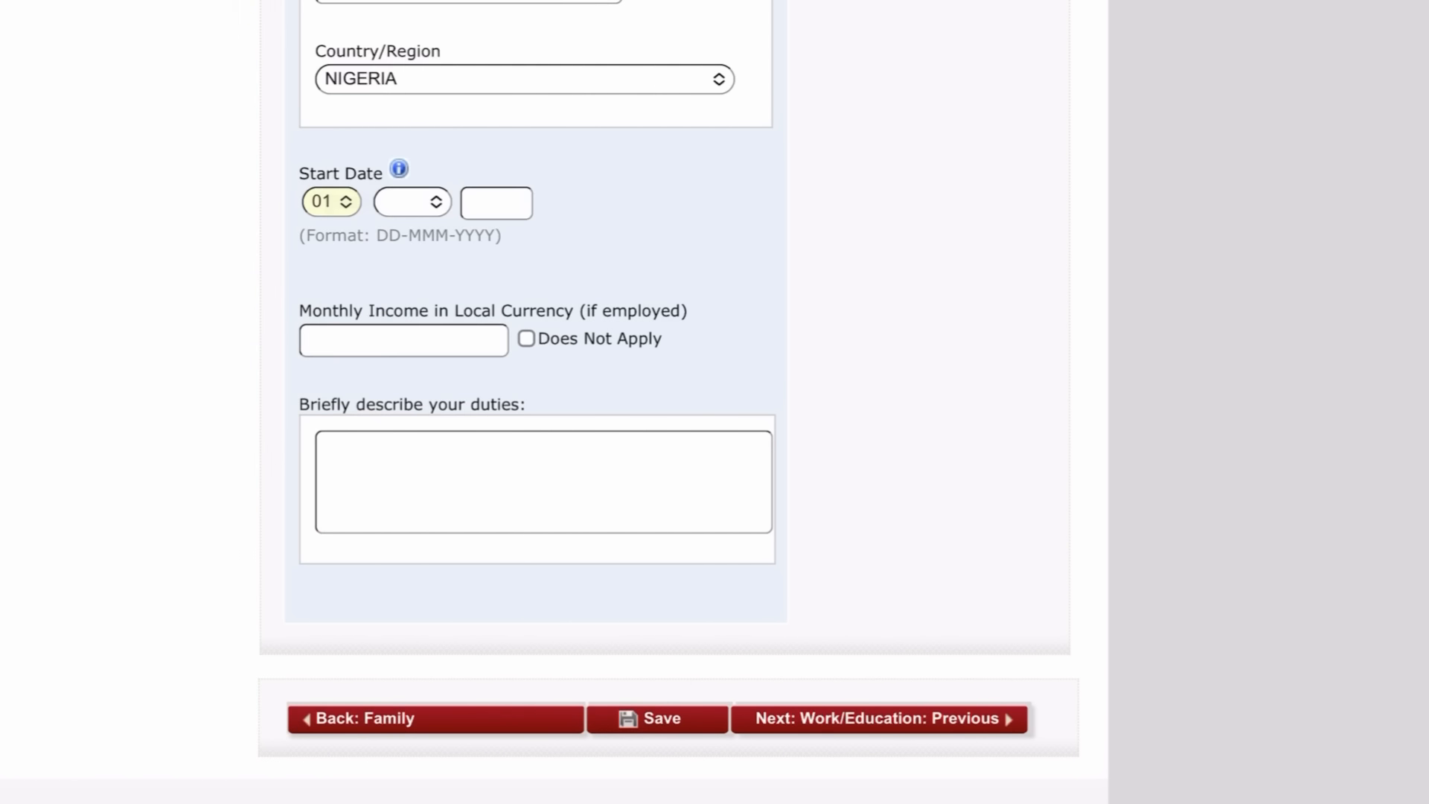
{"action": "left_click", "coordinate": [412, 201]}
{"action": "left_click", "coordinate": [427, 376]}
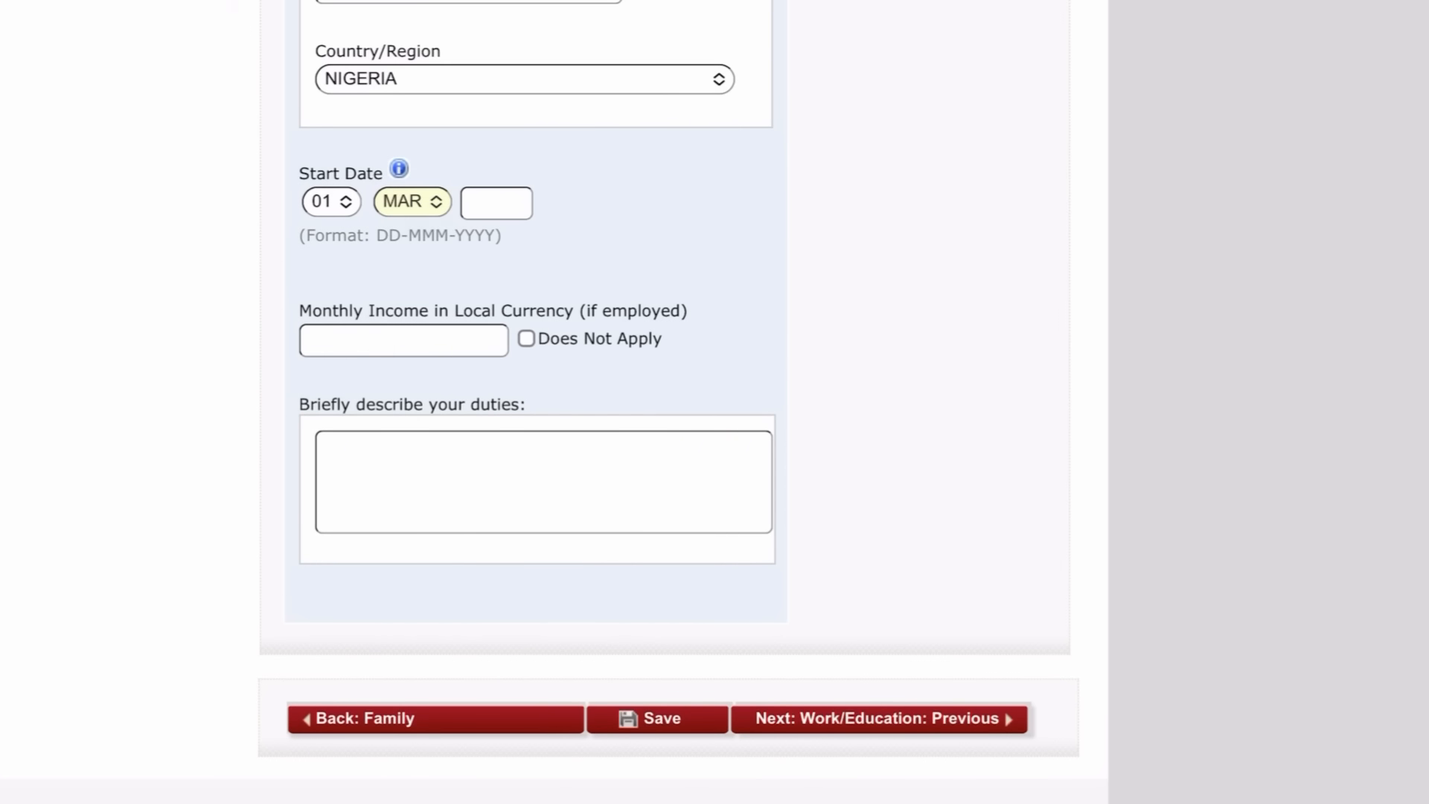
{"action": "left_click", "coordinate": [497, 203]}
{"action": "type", "text": "2023"}
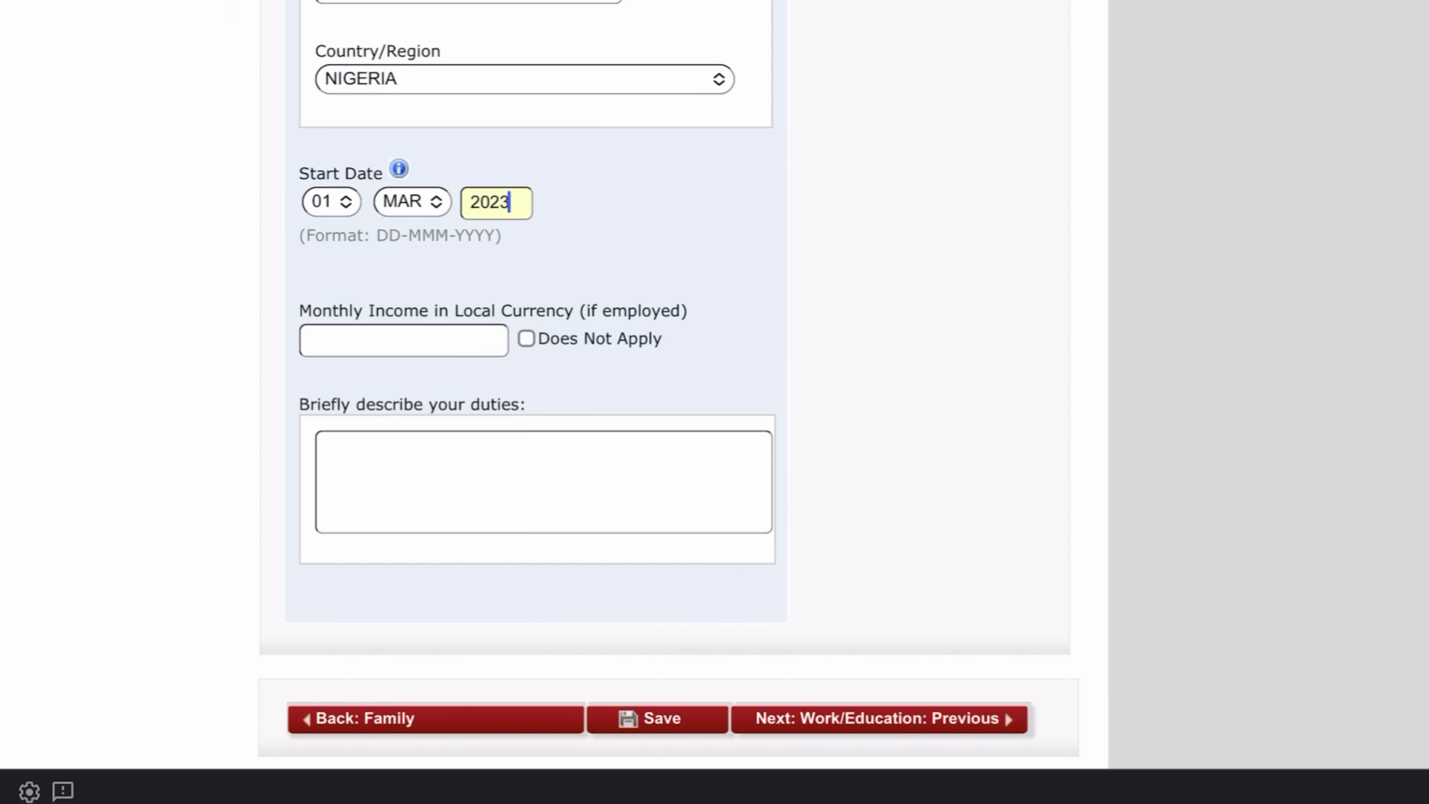
{"action": "left_click", "coordinate": [404, 341]}
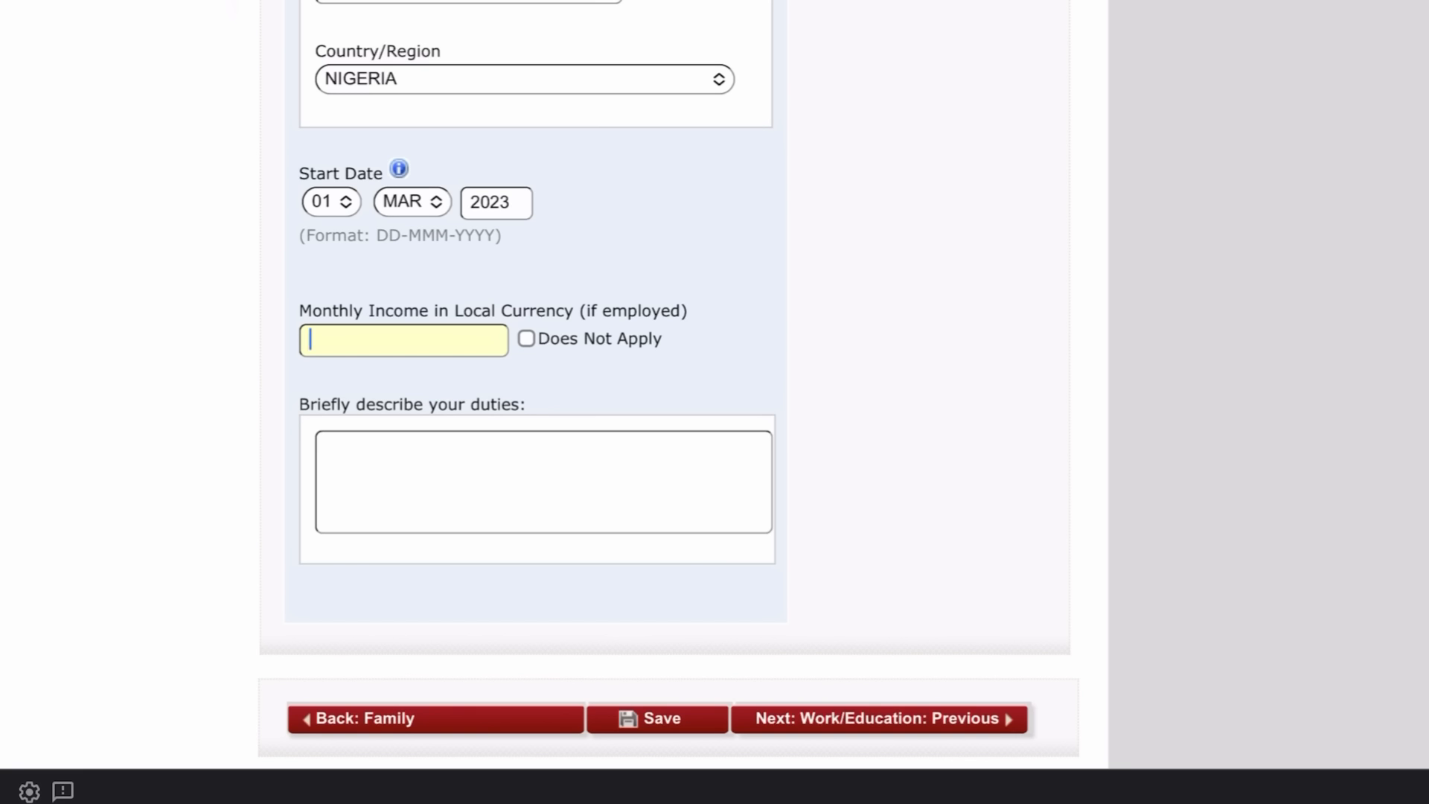
{"action": "type", "text": "100,000"}
{"action": "left_click", "coordinate": [543, 482]}
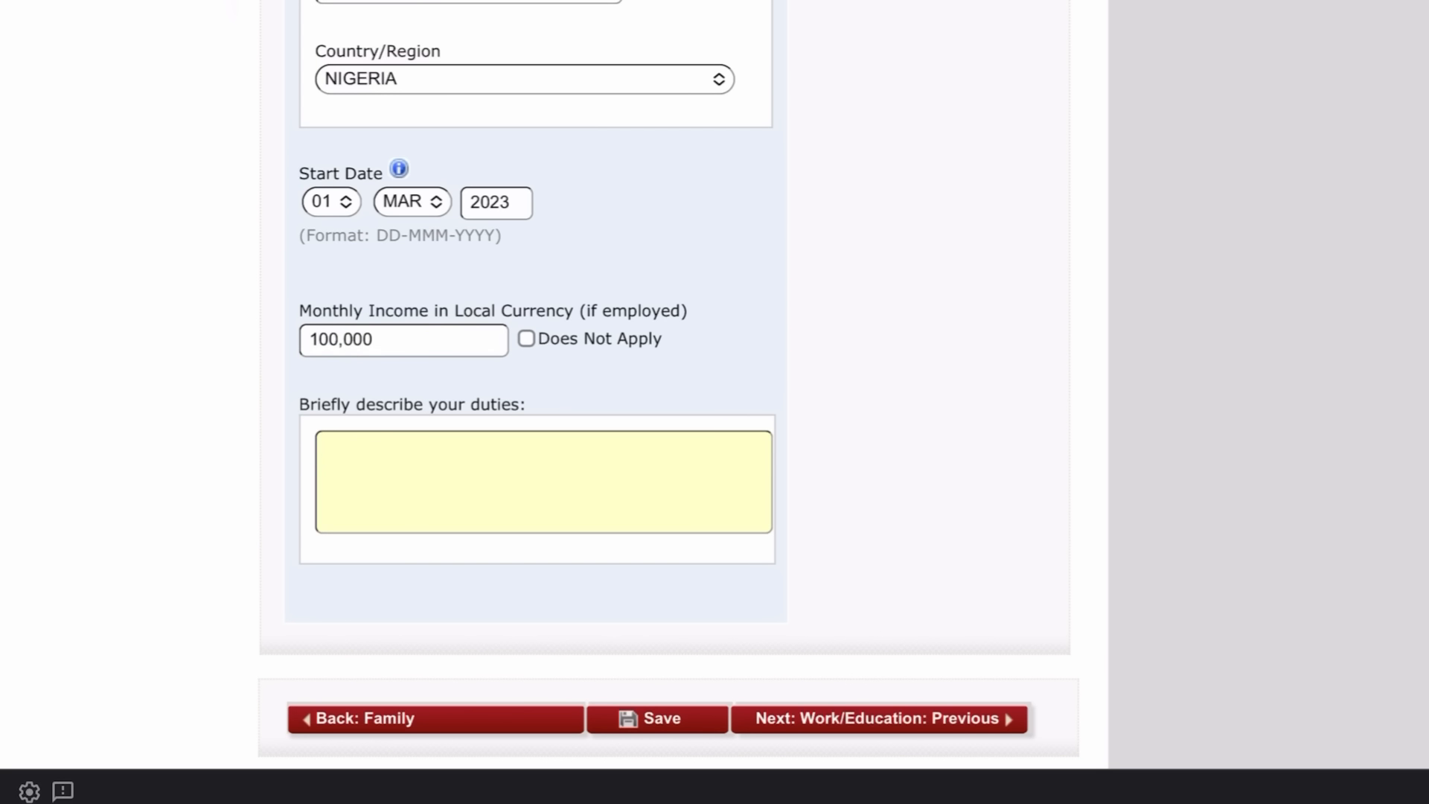
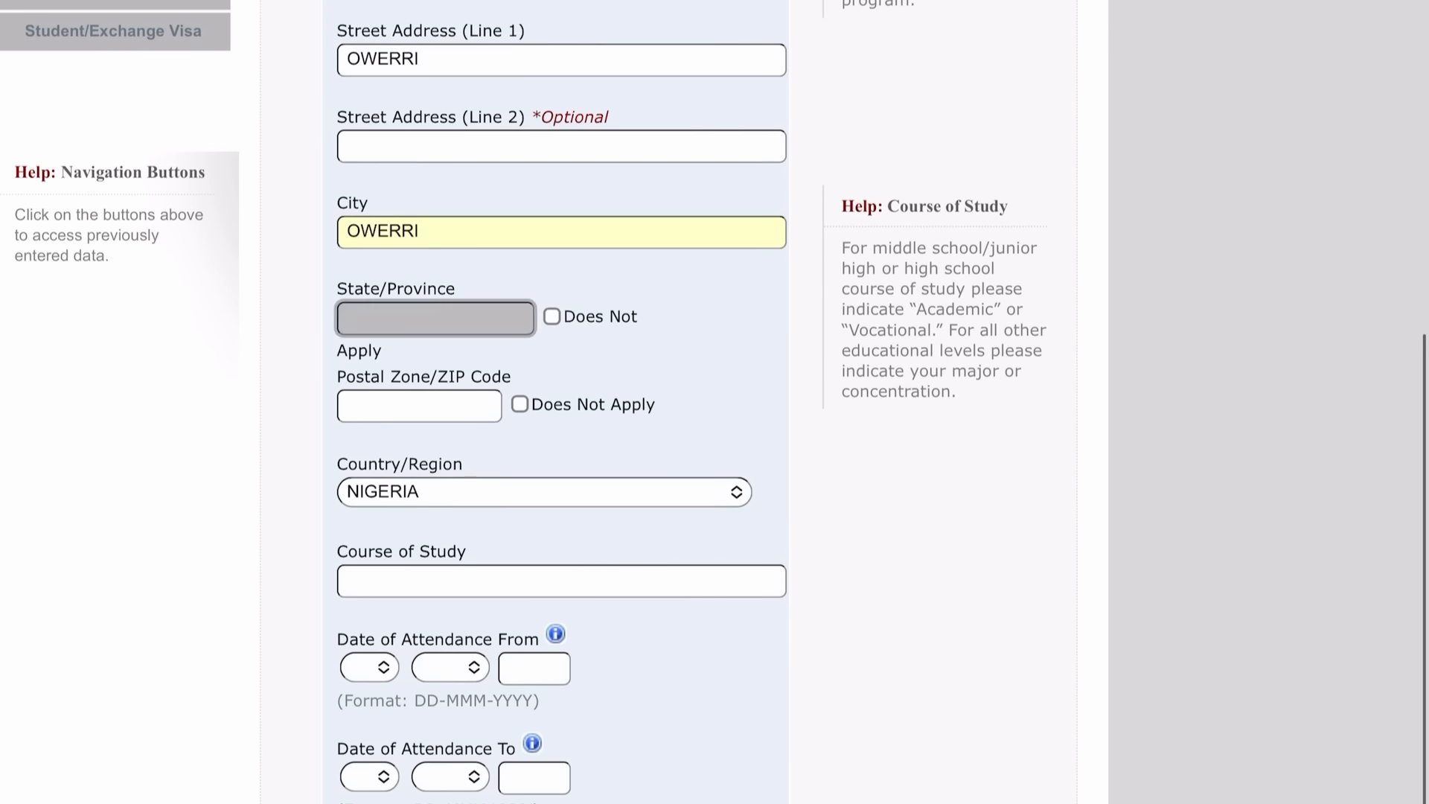
Enter IMO as the school's state, mark postal code Does Not Apply, and enter course GEOPHYSICS.
{"action": "type", "text": "IMO"}
{"action": "scroll", "coordinate": [670, 402], "scroll_direction": "down", "scroll_amount": 3}
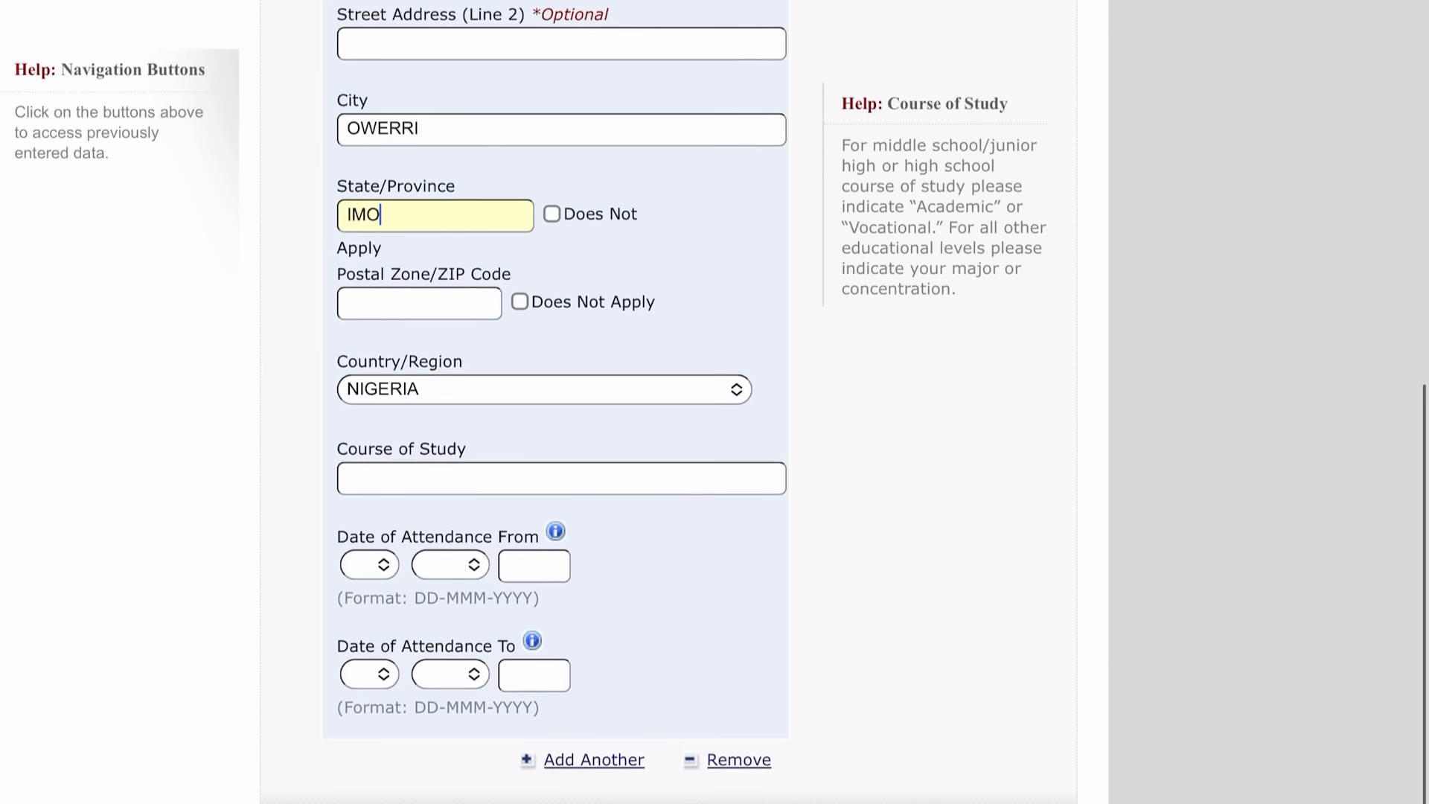
{"action": "left_click", "coordinate": [518, 289]}
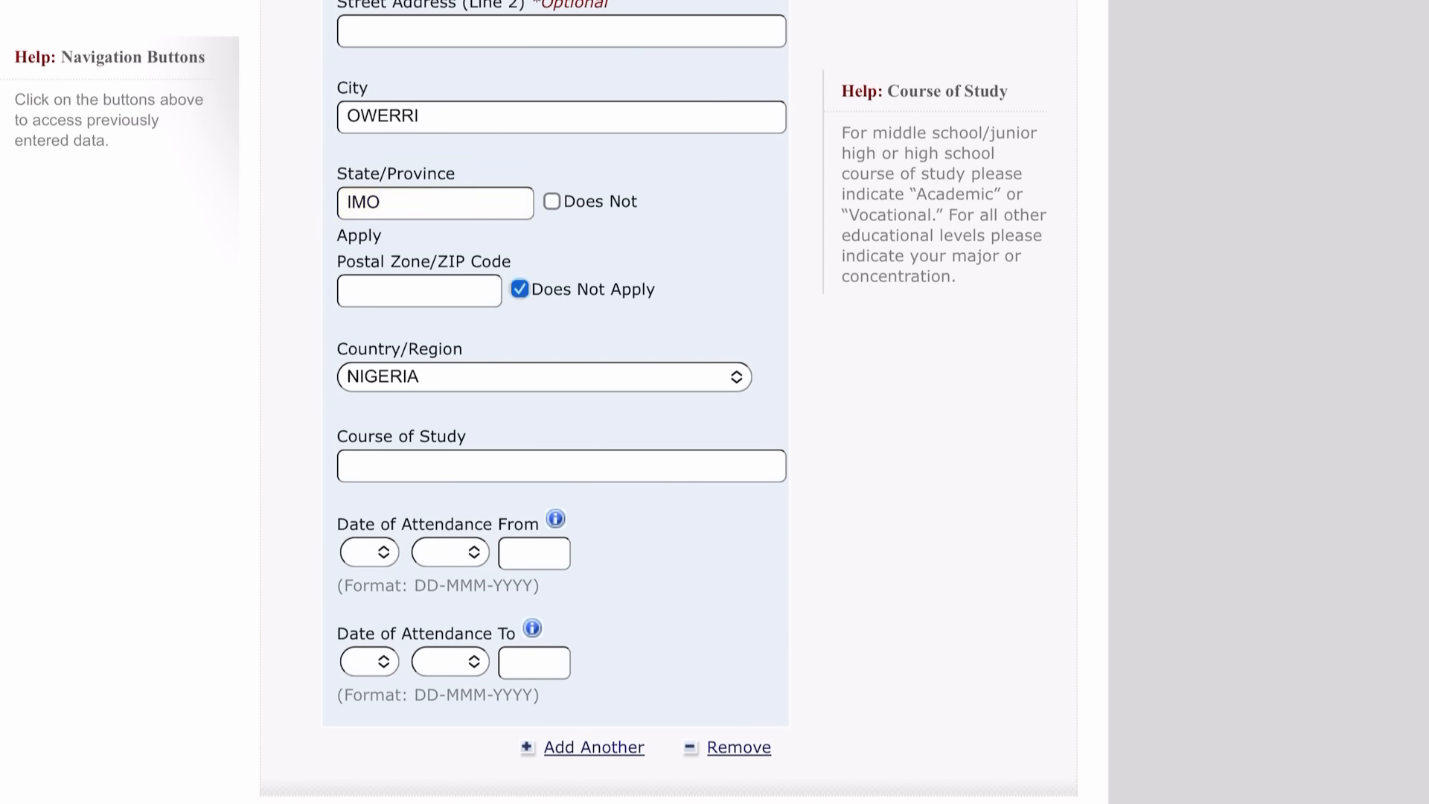
{"action": "scroll", "coordinate": [714, 402], "scroll_direction": "down", "scroll_amount": 1}
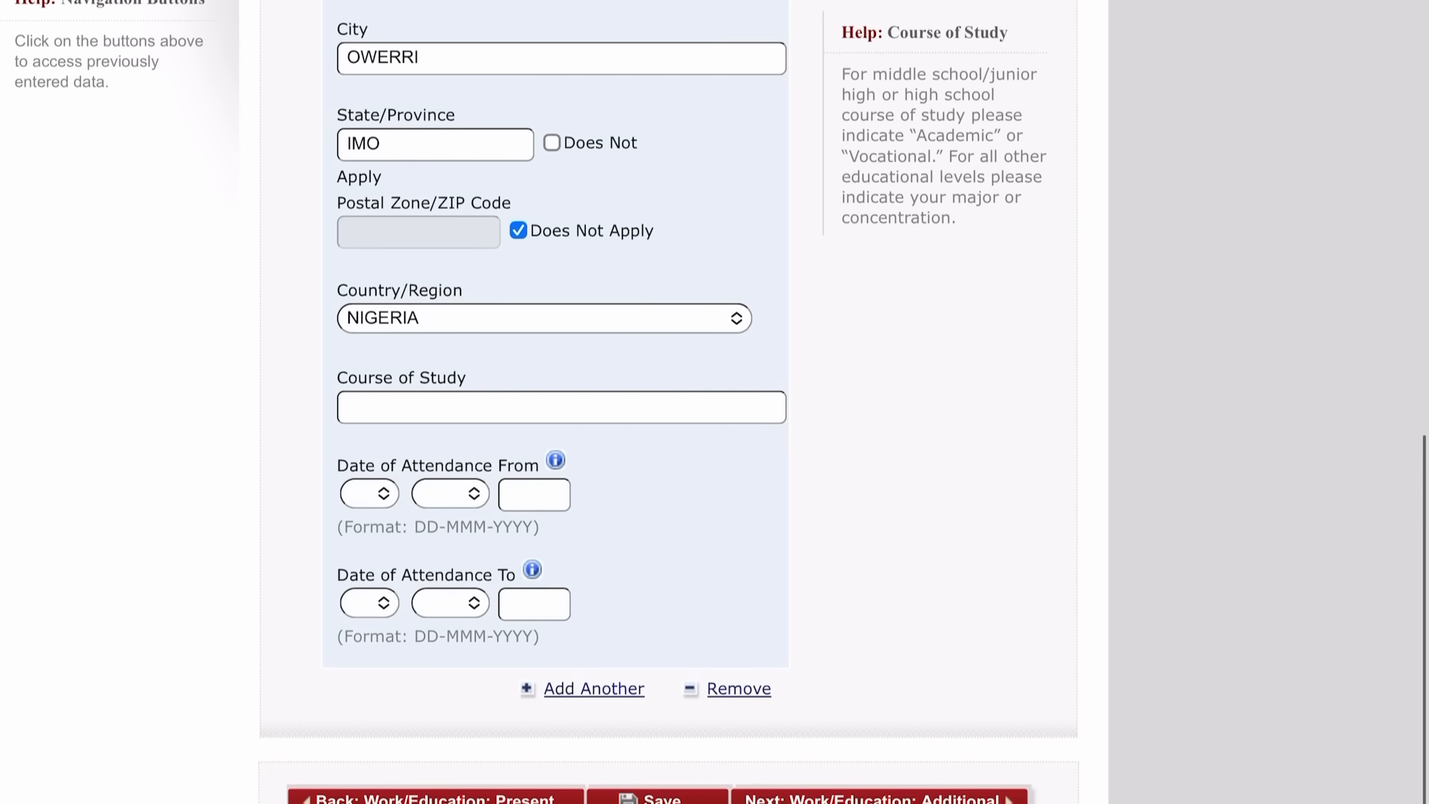
{"action": "left_click", "coordinate": [348, 407]}
{"action": "type", "text": "GEO"}
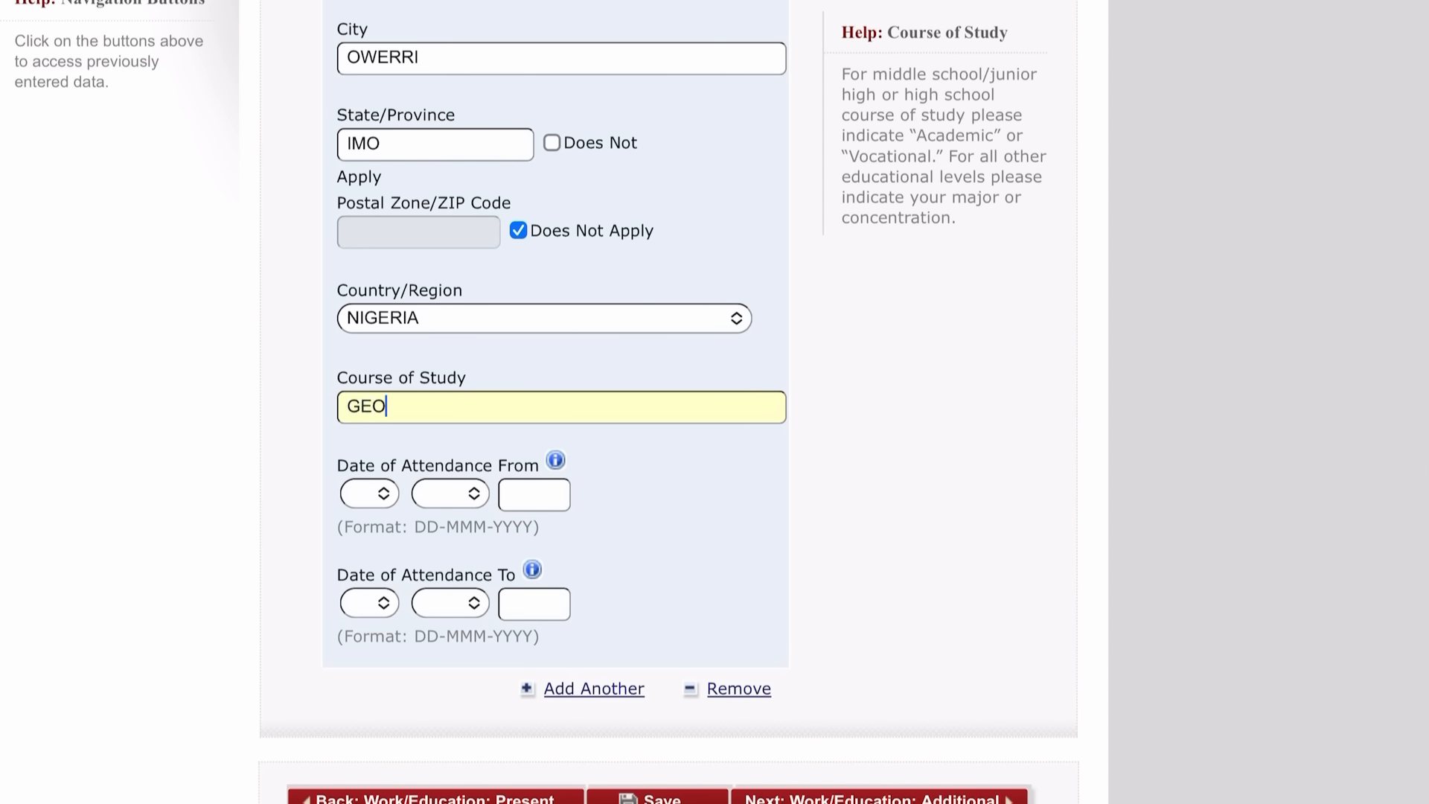
{"action": "type", "text": "PHYSICS"}
{"action": "scroll", "coordinate": [714, 402], "scroll_direction": "down", "scroll_amount": 2}
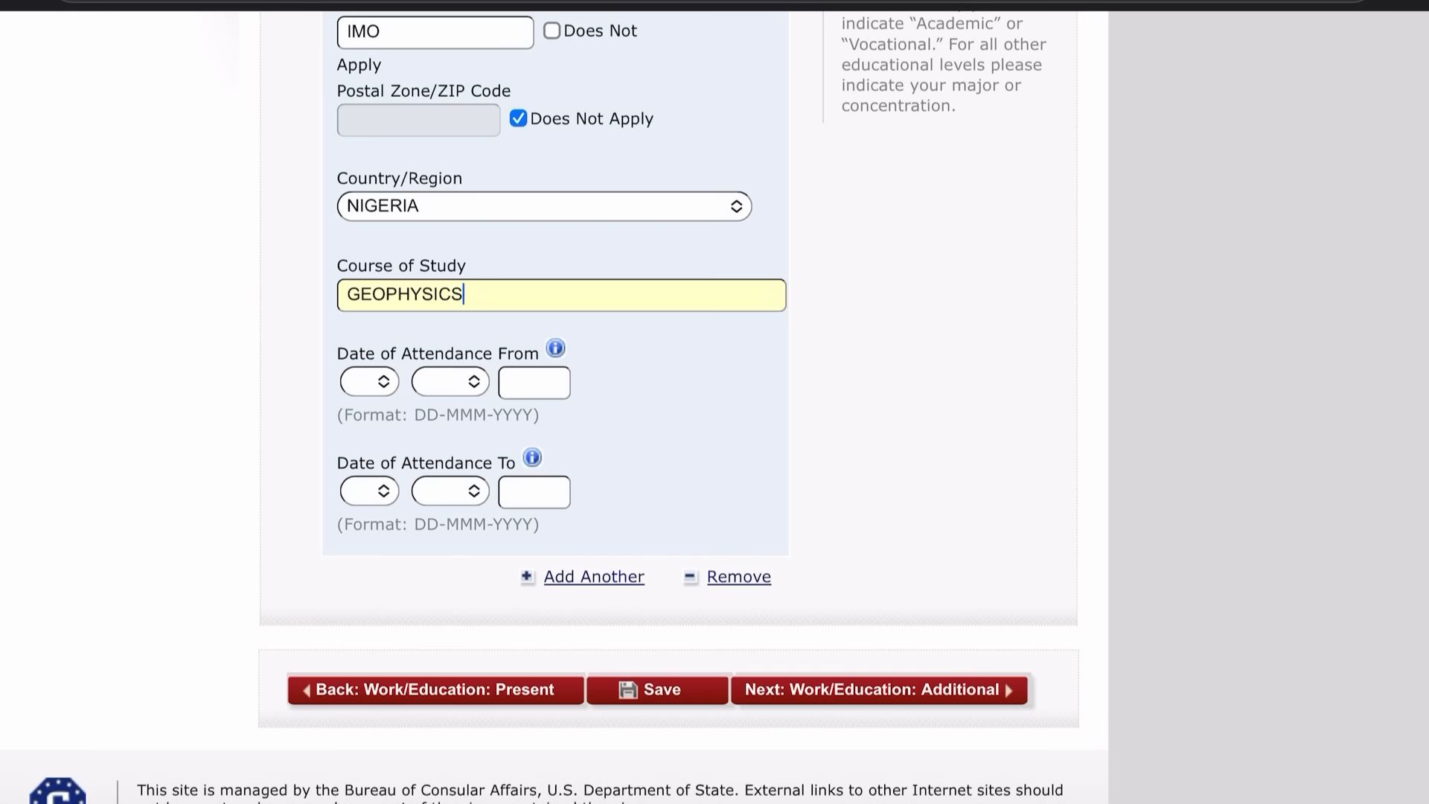
Set the attendance start date to 01 MAY 2020.
{"action": "left_click", "coordinate": [369, 381]}
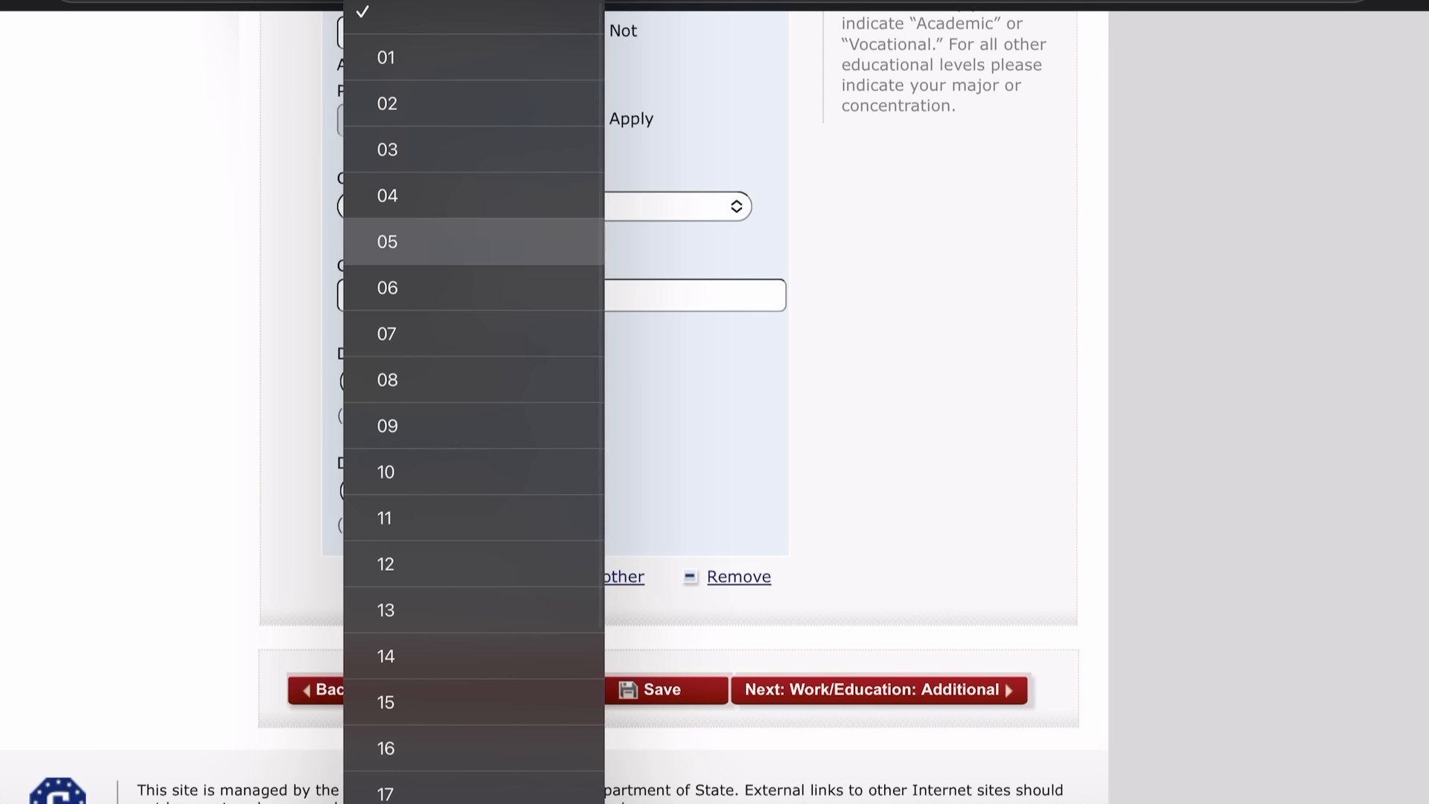
{"action": "left_click", "coordinate": [386, 59]}
{"action": "left_click", "coordinate": [447, 381]}
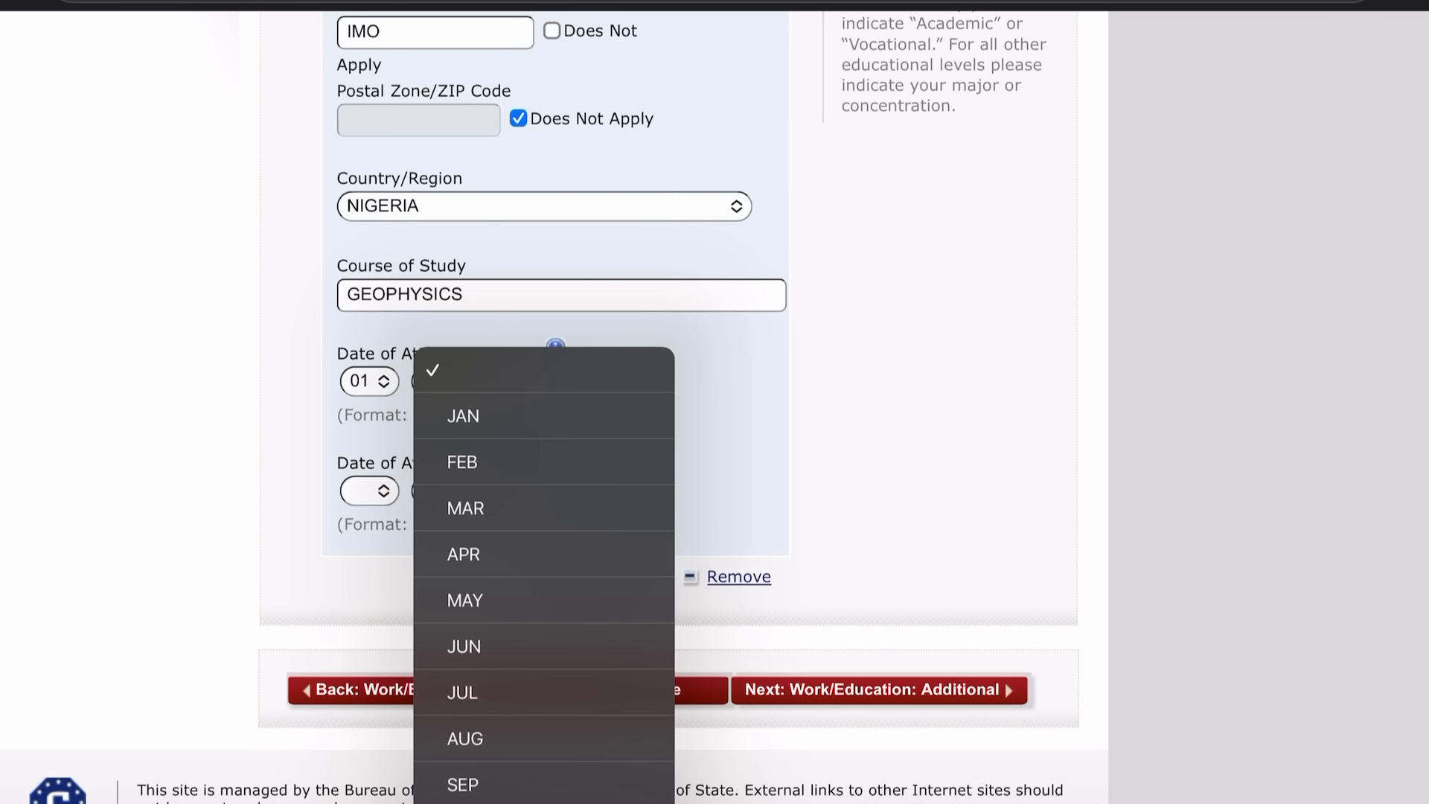
{"action": "left_click", "coordinate": [465, 600]}
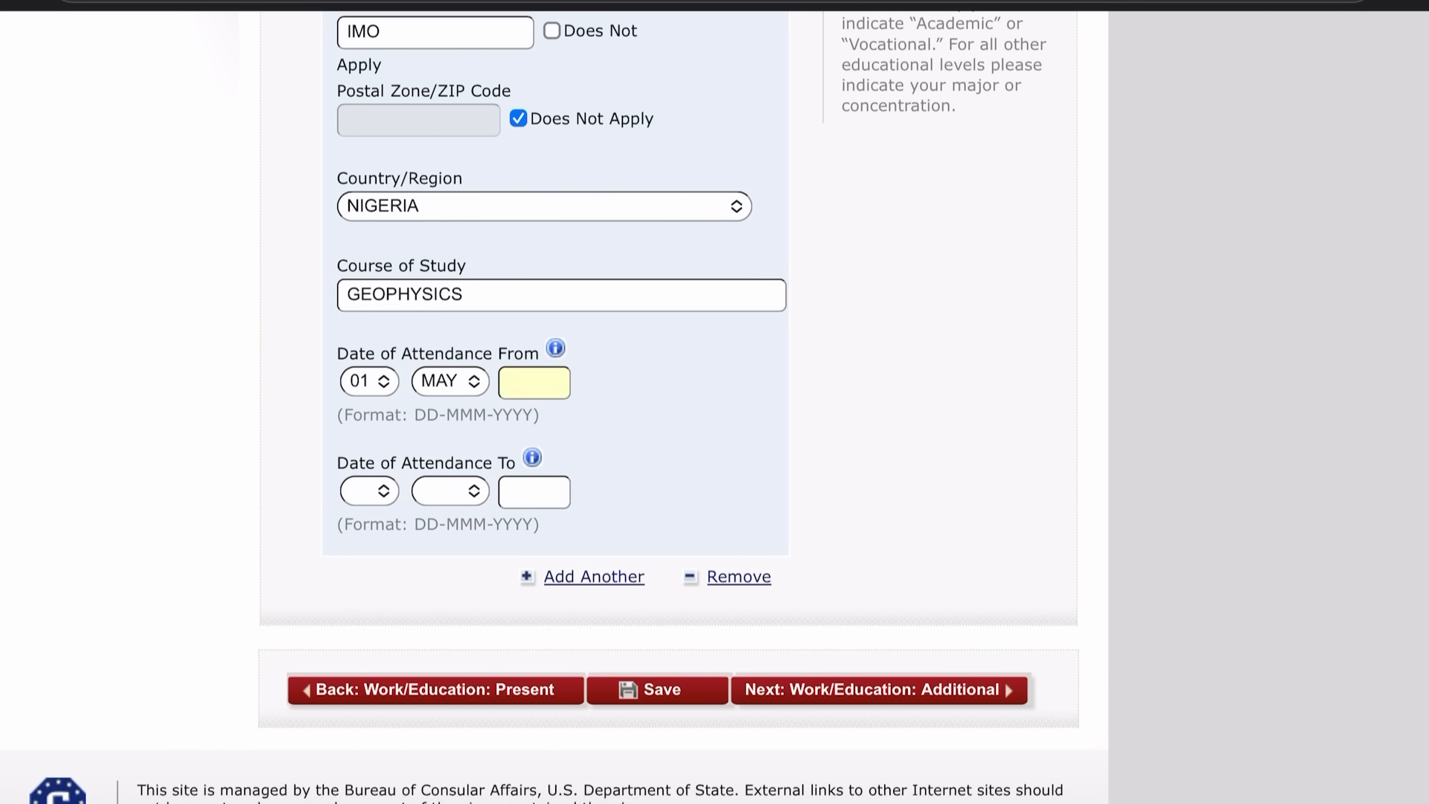
{"action": "left_click", "coordinate": [534, 382]}
{"action": "type", "text": "2"}
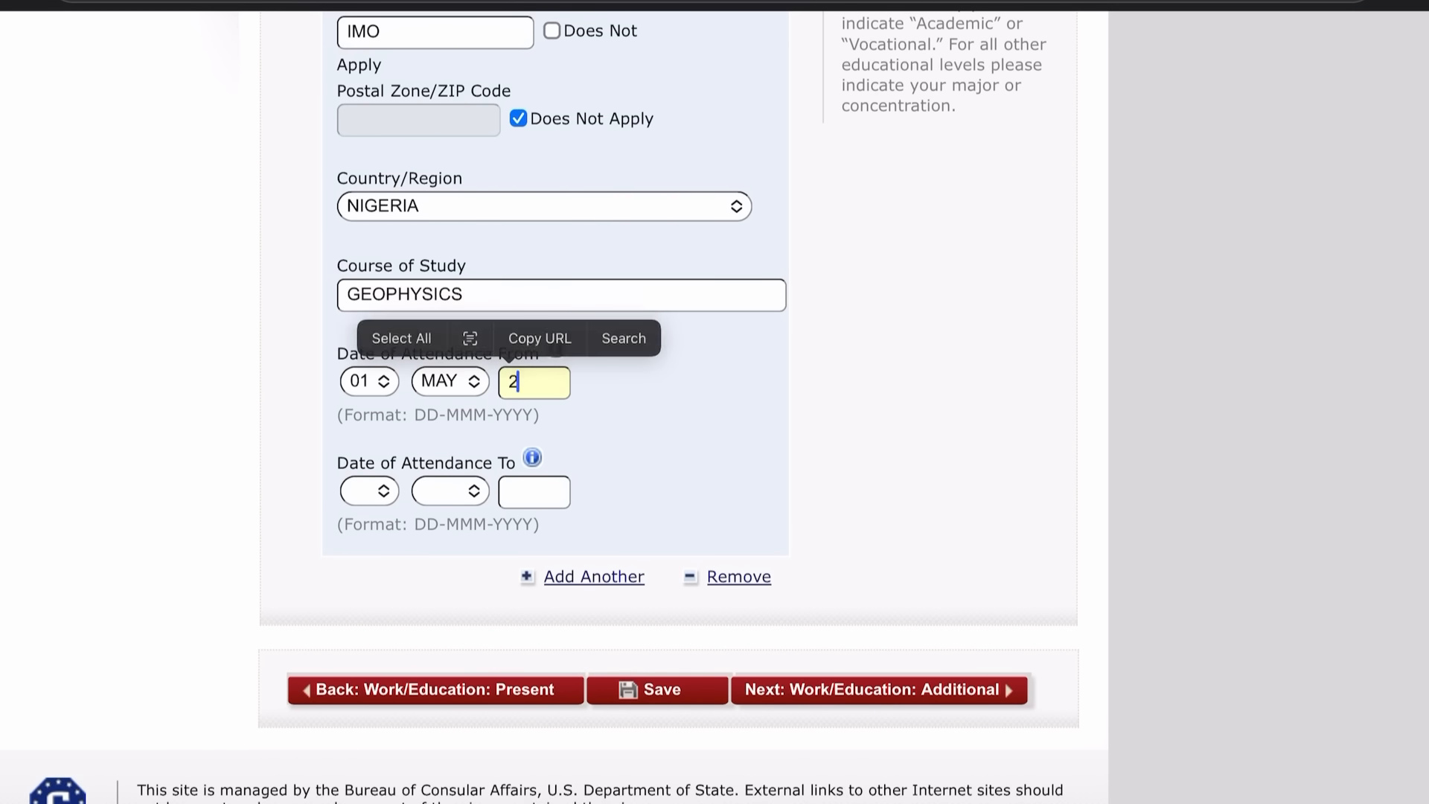
{"action": "type", "text": "020"}
Set the attendance end date to 01 MAR 2023 and continue to the next page.
{"action": "left_click", "coordinate": [370, 491]}
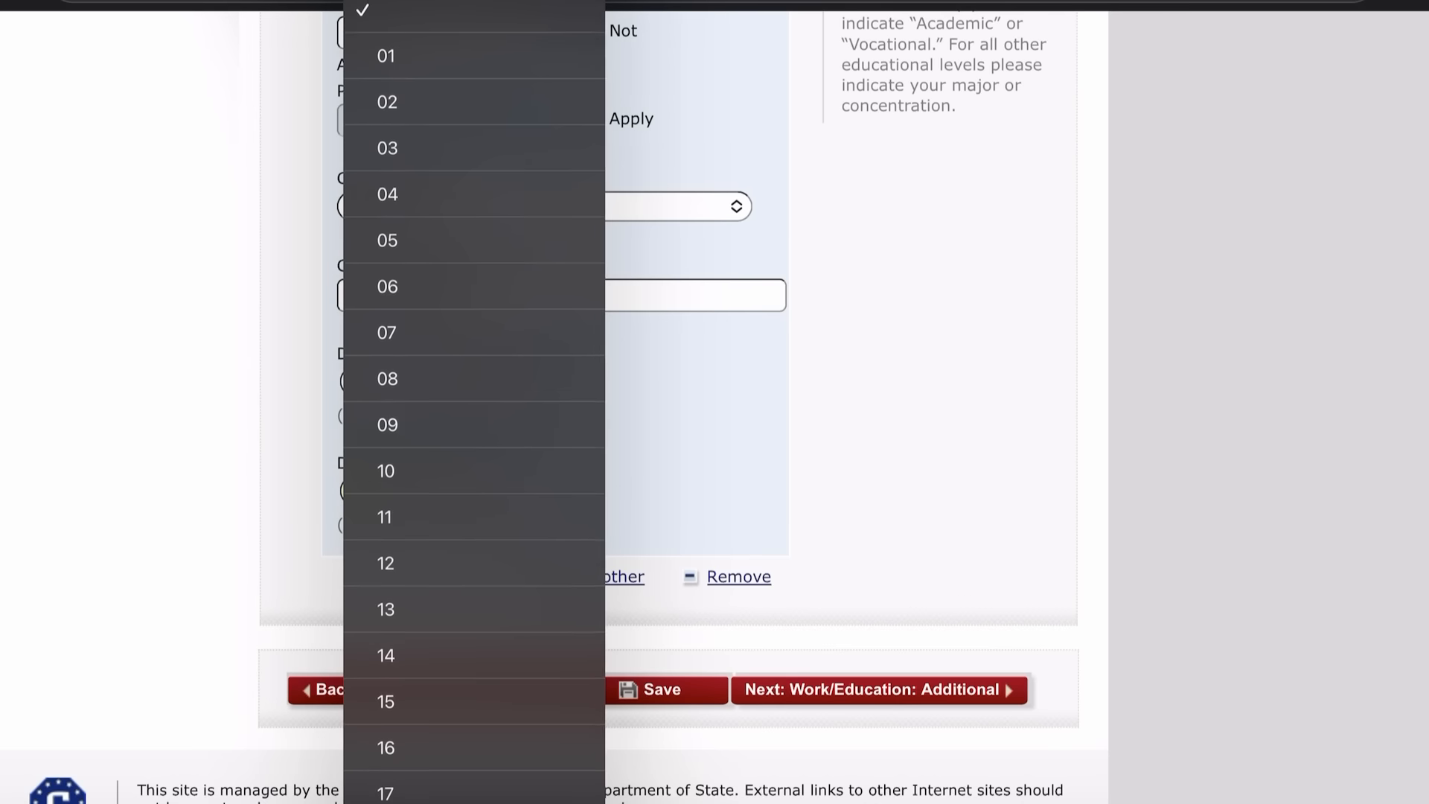
{"action": "left_click", "coordinate": [385, 57]}
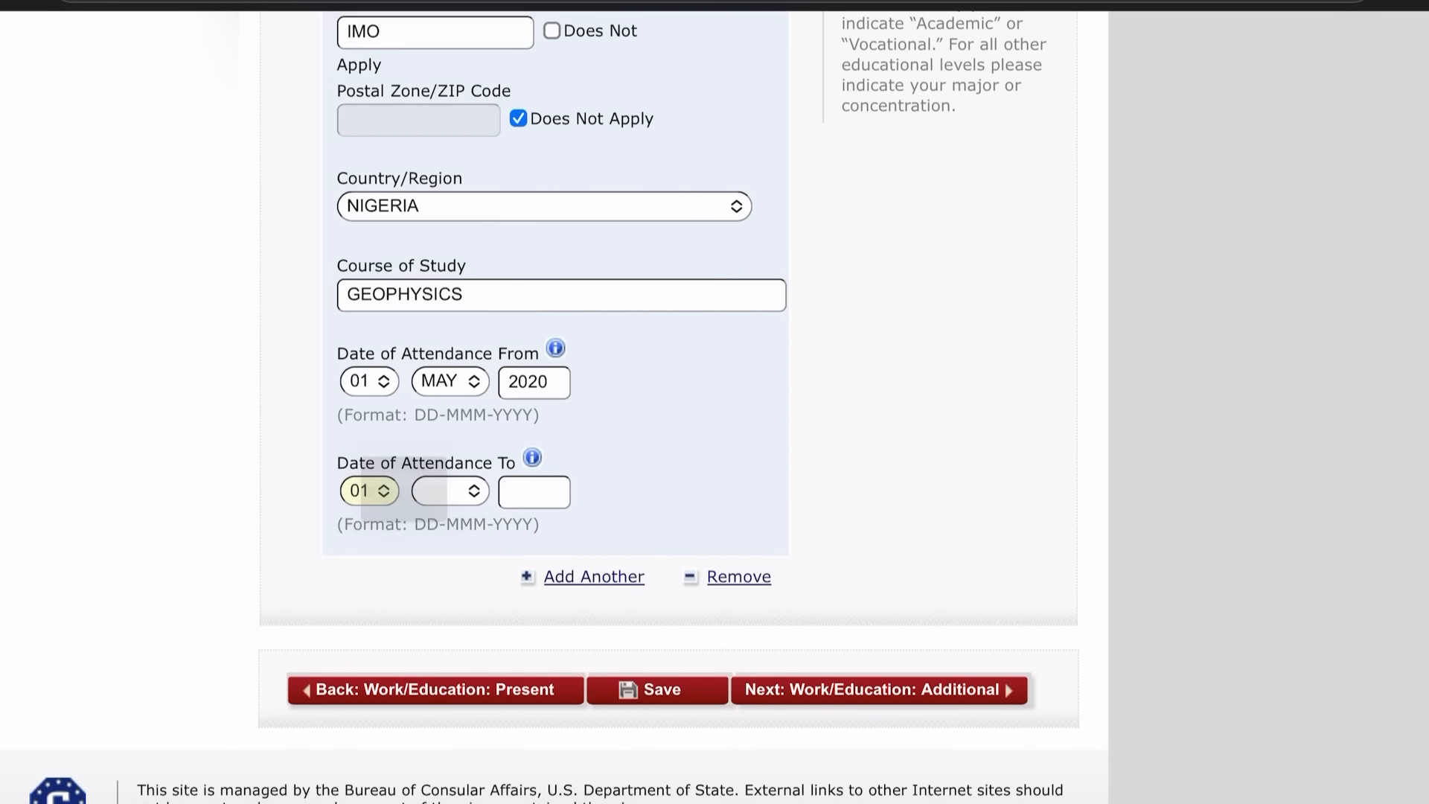
{"action": "left_click", "coordinate": [447, 490]}
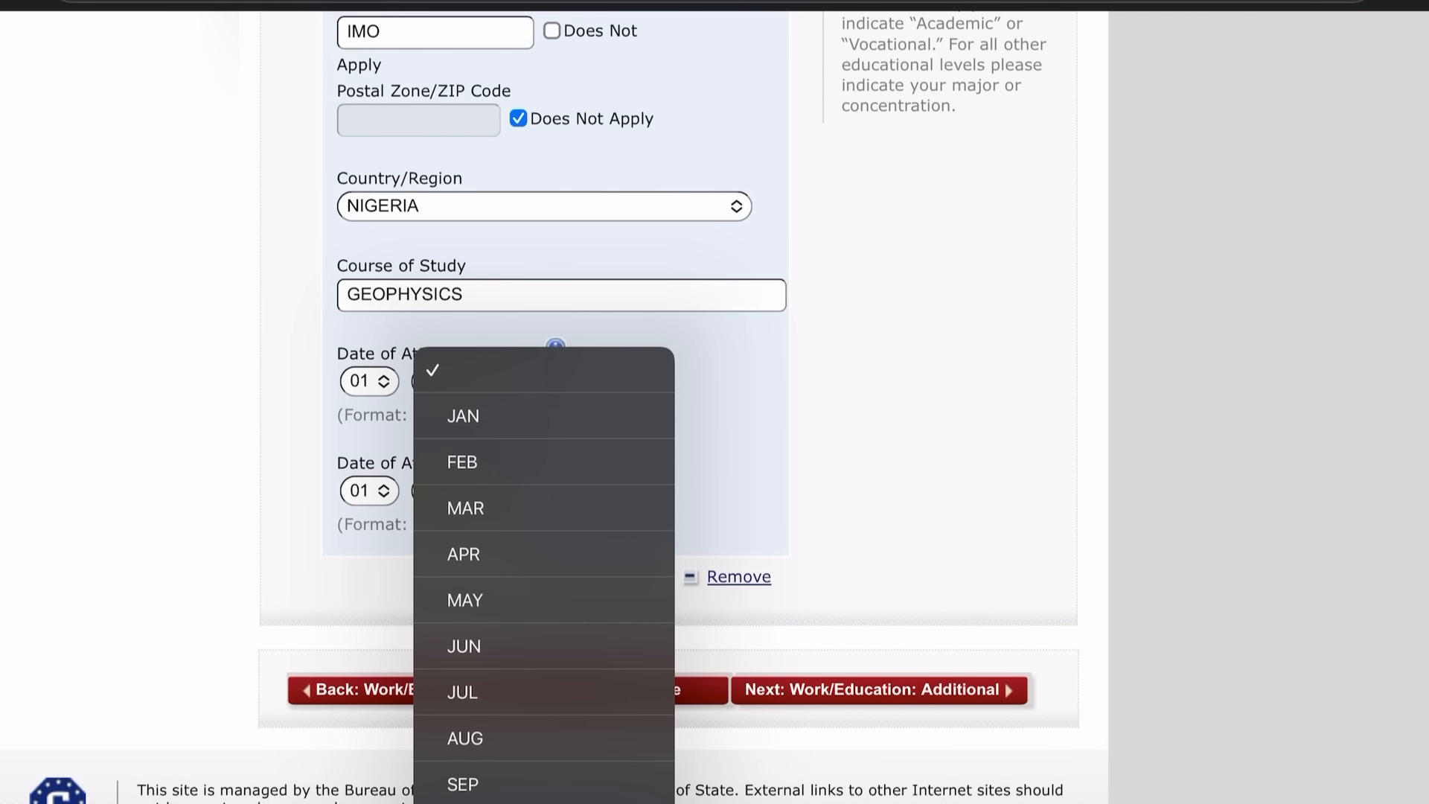
{"action": "left_click", "coordinate": [465, 509]}
{"action": "left_click", "coordinate": [533, 492]}
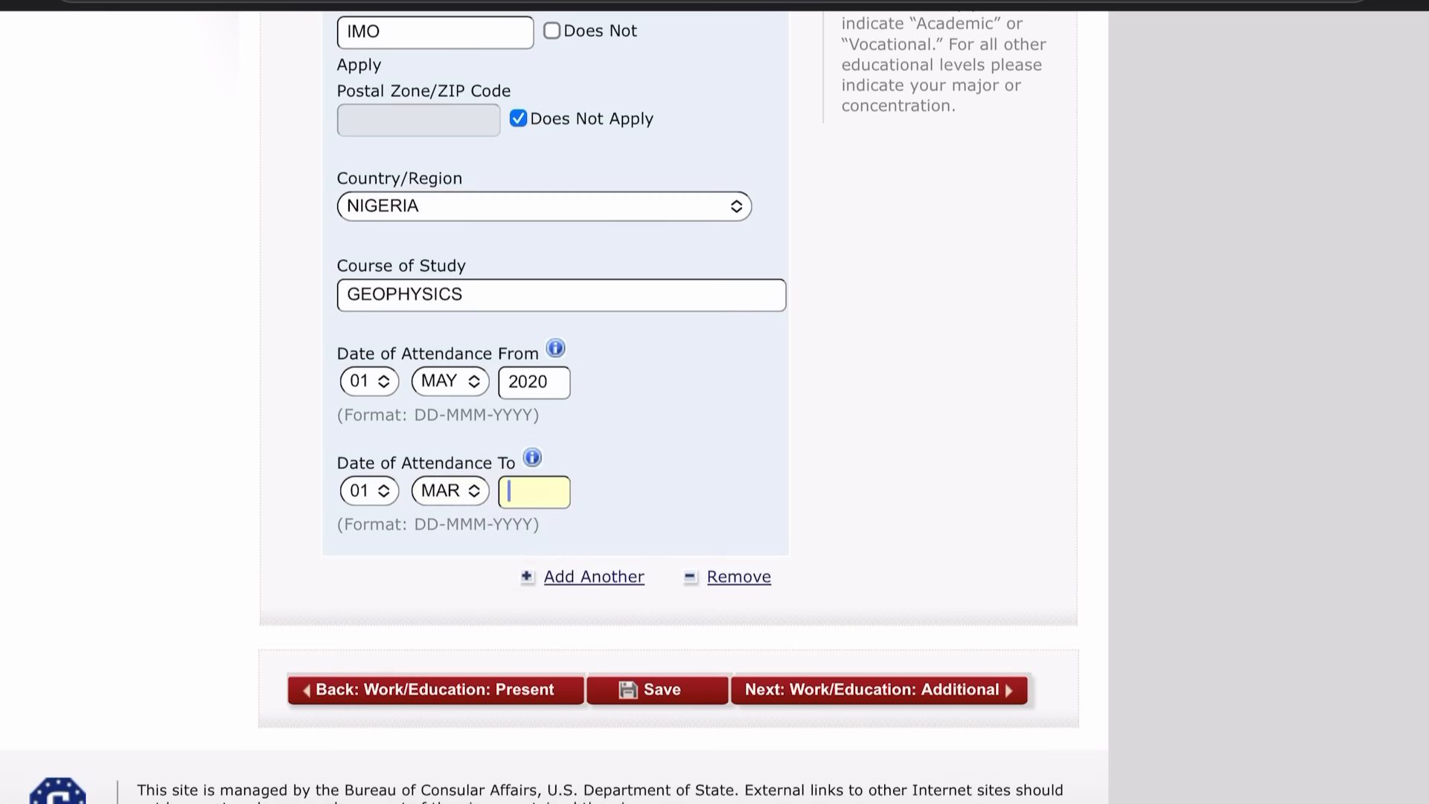
{"action": "type", "text": "2023"}
{"action": "scroll", "coordinate": [554, 402], "scroll_direction": "down", "scroll_amount": 2}
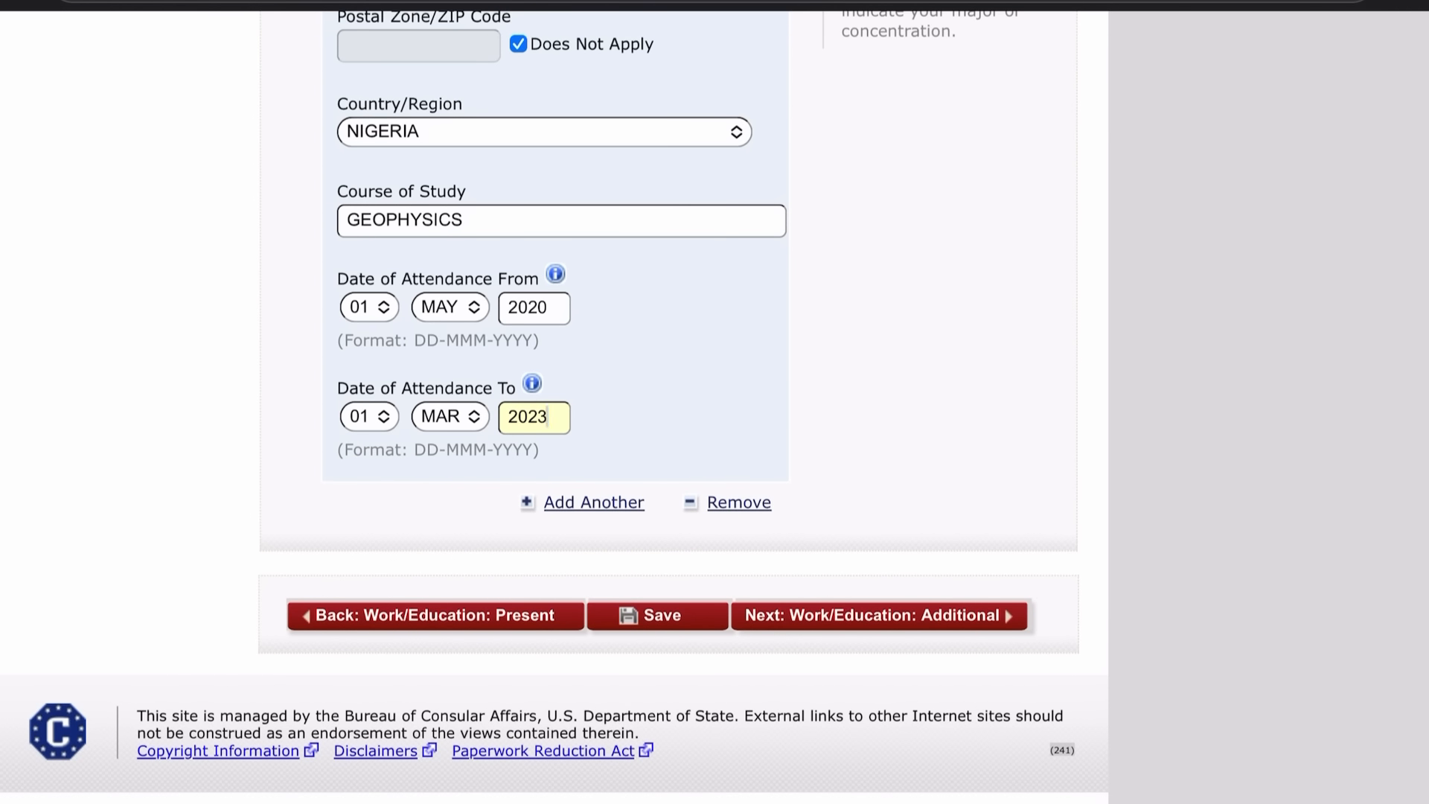
{"action": "left_click", "coordinate": [879, 616]}
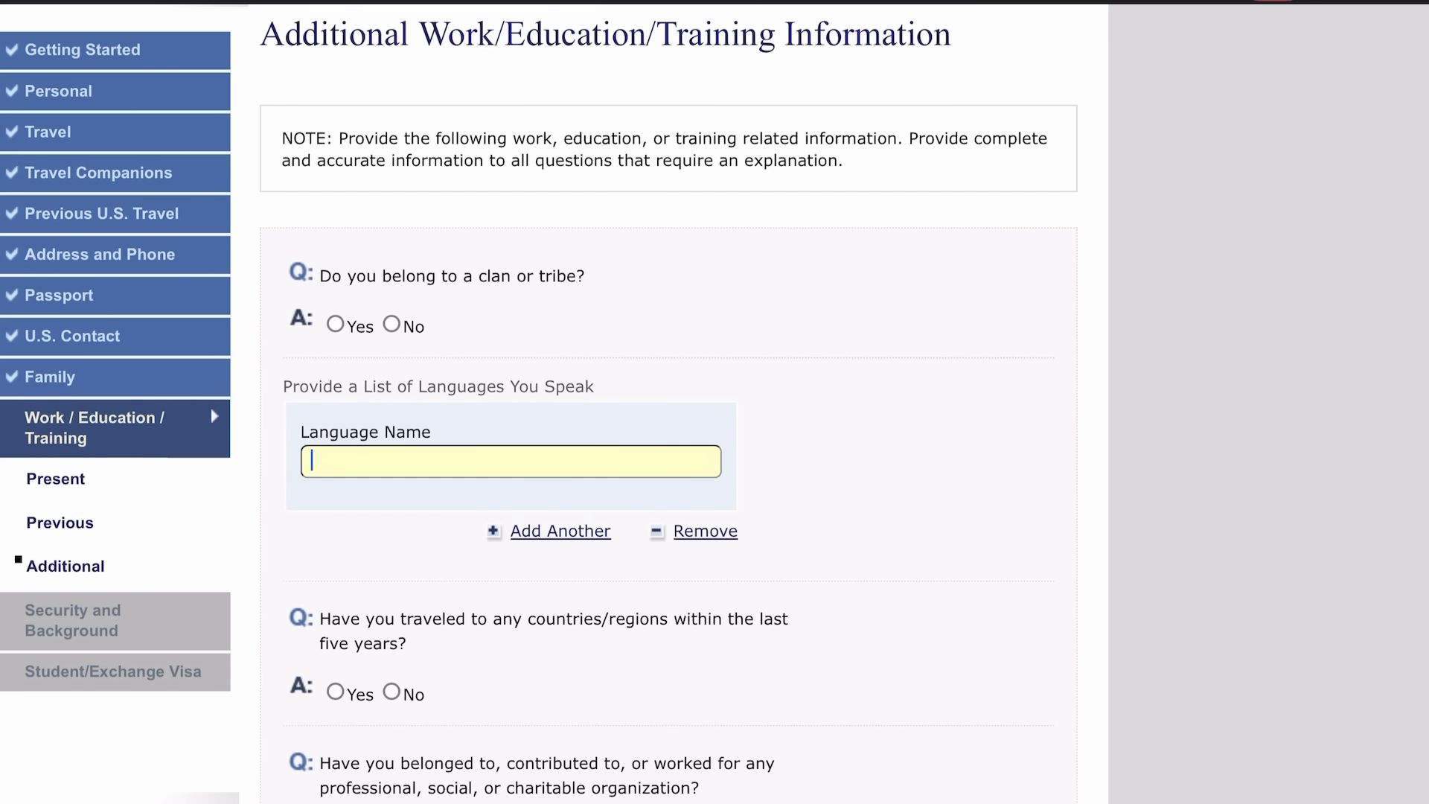
Answer Yes to belonging to a tribe, entering YORUBA, and list ENGLISH as a spoken language.
{"action": "scroll", "coordinate": [745, 416], "scroll_direction": "down", "scroll_amount": 1}
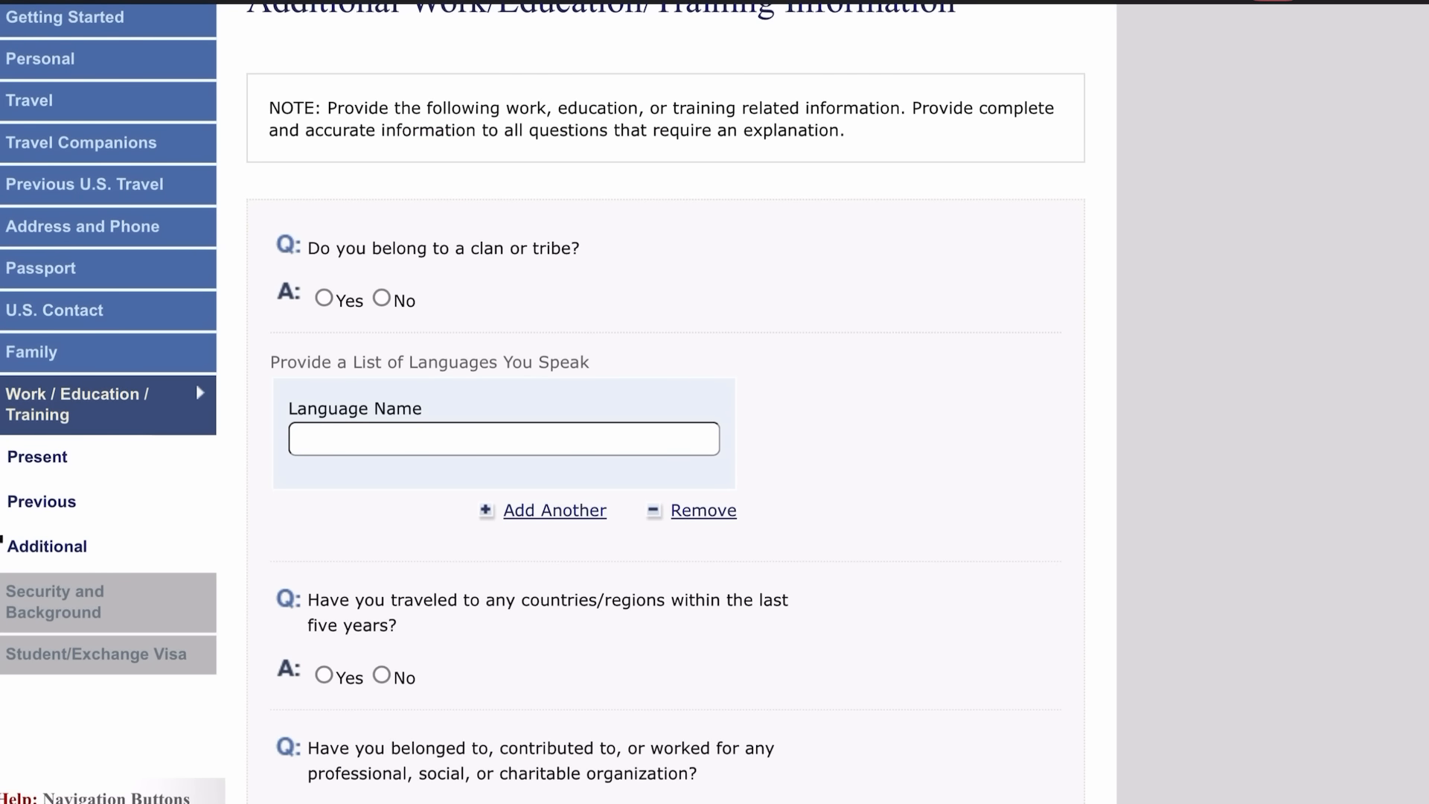
{"action": "left_click", "coordinate": [324, 297]}
{"action": "left_click", "coordinate": [544, 419]}
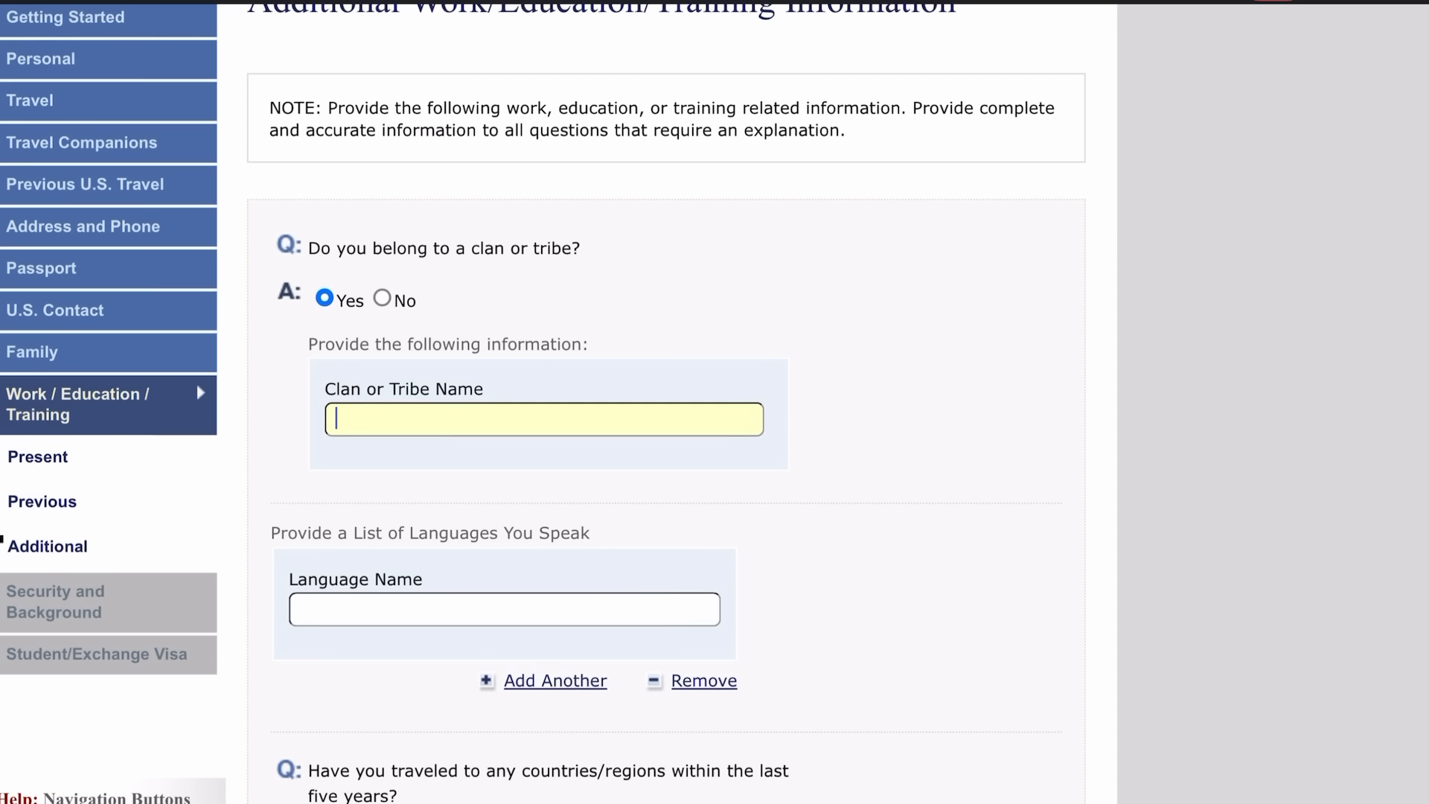
{"action": "type", "text": "YORUBA"}
{"action": "scroll", "coordinate": [714, 402], "scroll_direction": "down", "scroll_amount": 2}
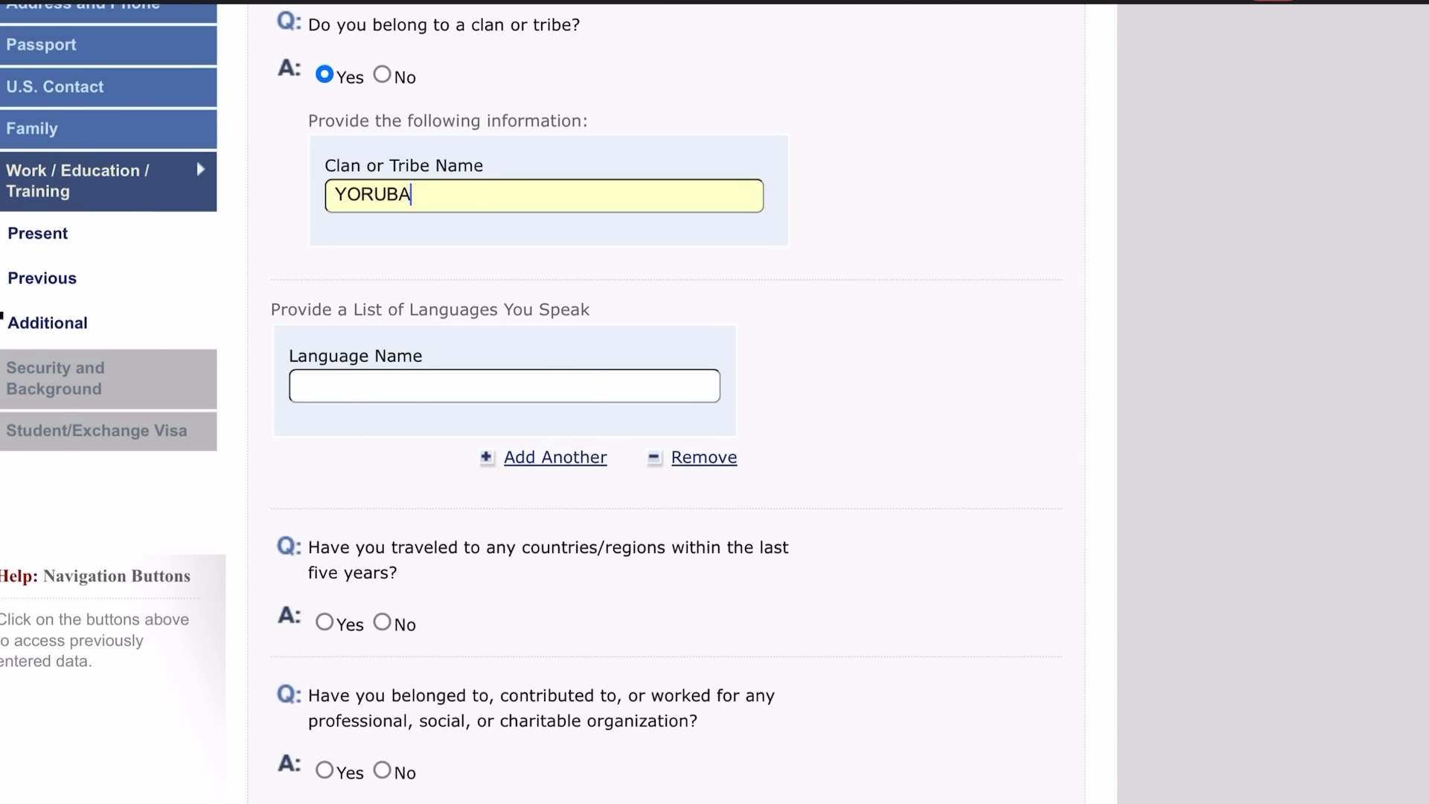
{"action": "left_click", "coordinate": [300, 386]}
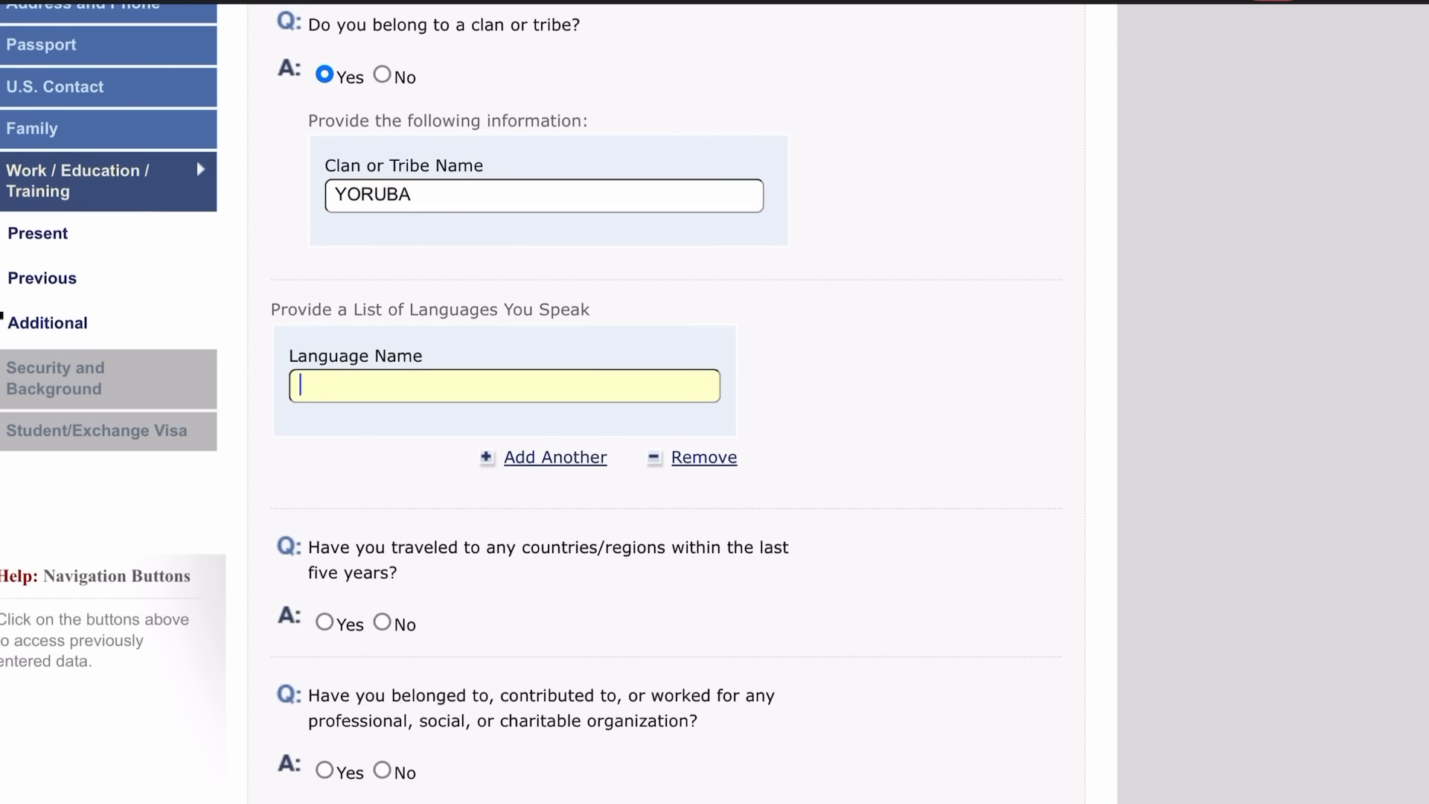
{"action": "type", "text": "ENGK"}
{"action": "key", "text": "BackSpace"}
{"action": "type", "text": "LISH"}
Answer No to organization, specialized skills, military and paramilitary questions, then continue.
{"action": "scroll", "coordinate": [714, 402], "scroll_direction": "down", "scroll_amount": 6}
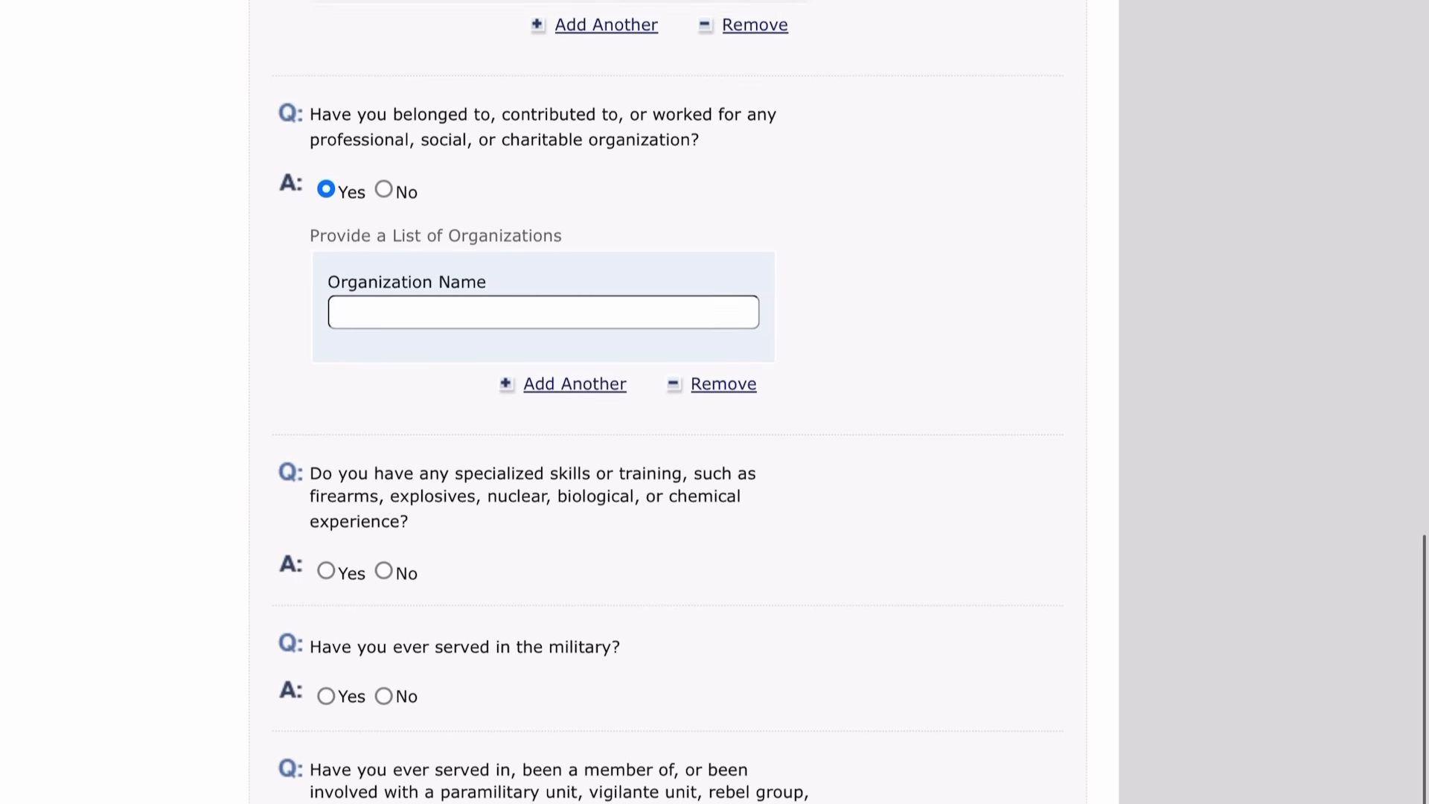
{"action": "scroll", "coordinate": [543, 402], "scroll_direction": "down", "scroll_amount": 1}
{"action": "scroll", "coordinate": [543, 402], "scroll_direction": "up", "scroll_amount": 1}
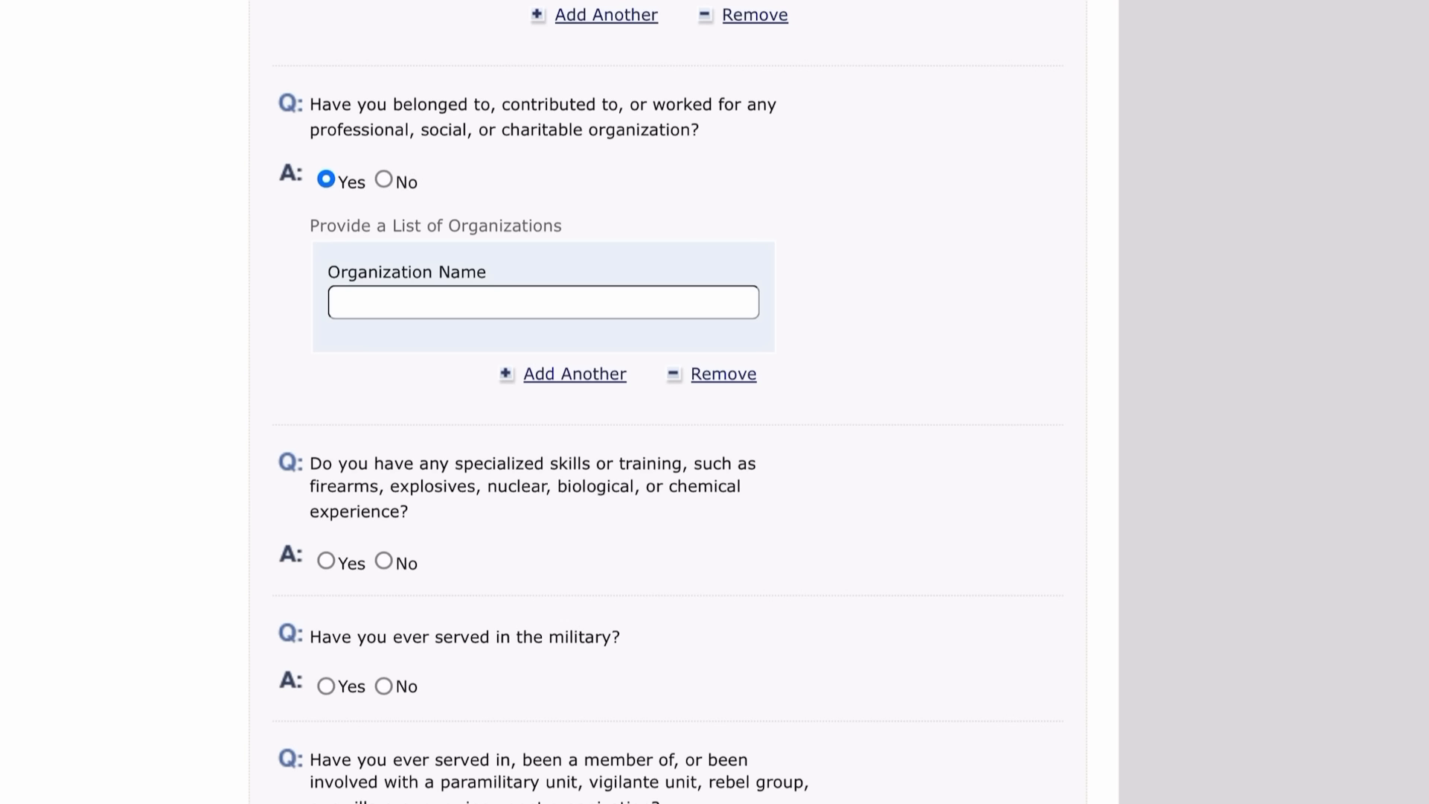
{"action": "left_click", "coordinate": [384, 180]}
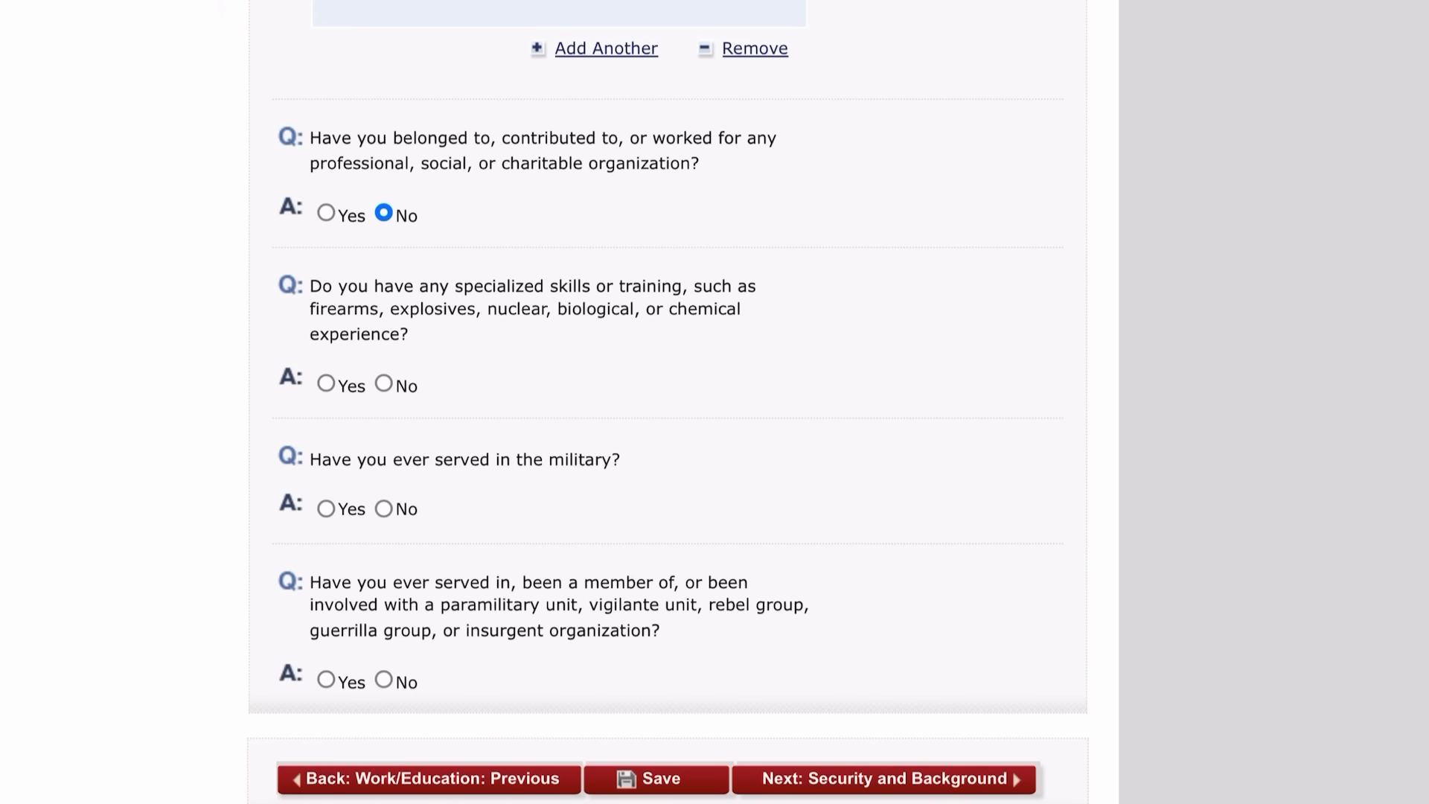
{"action": "left_click", "coordinate": [383, 383]}
{"action": "scroll", "coordinate": [715, 402], "scroll_direction": "down", "scroll_amount": 3}
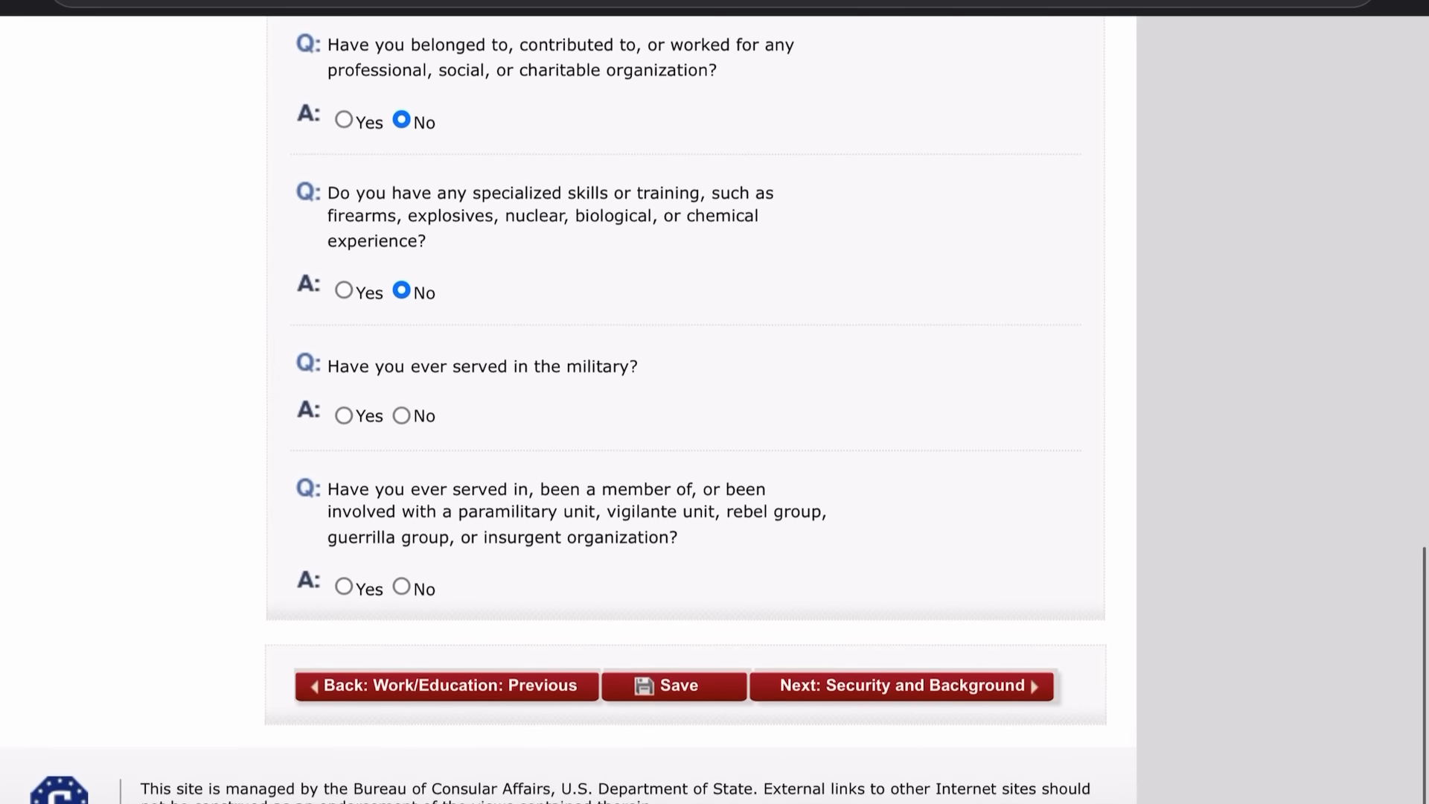
{"action": "left_click", "coordinate": [401, 417]}
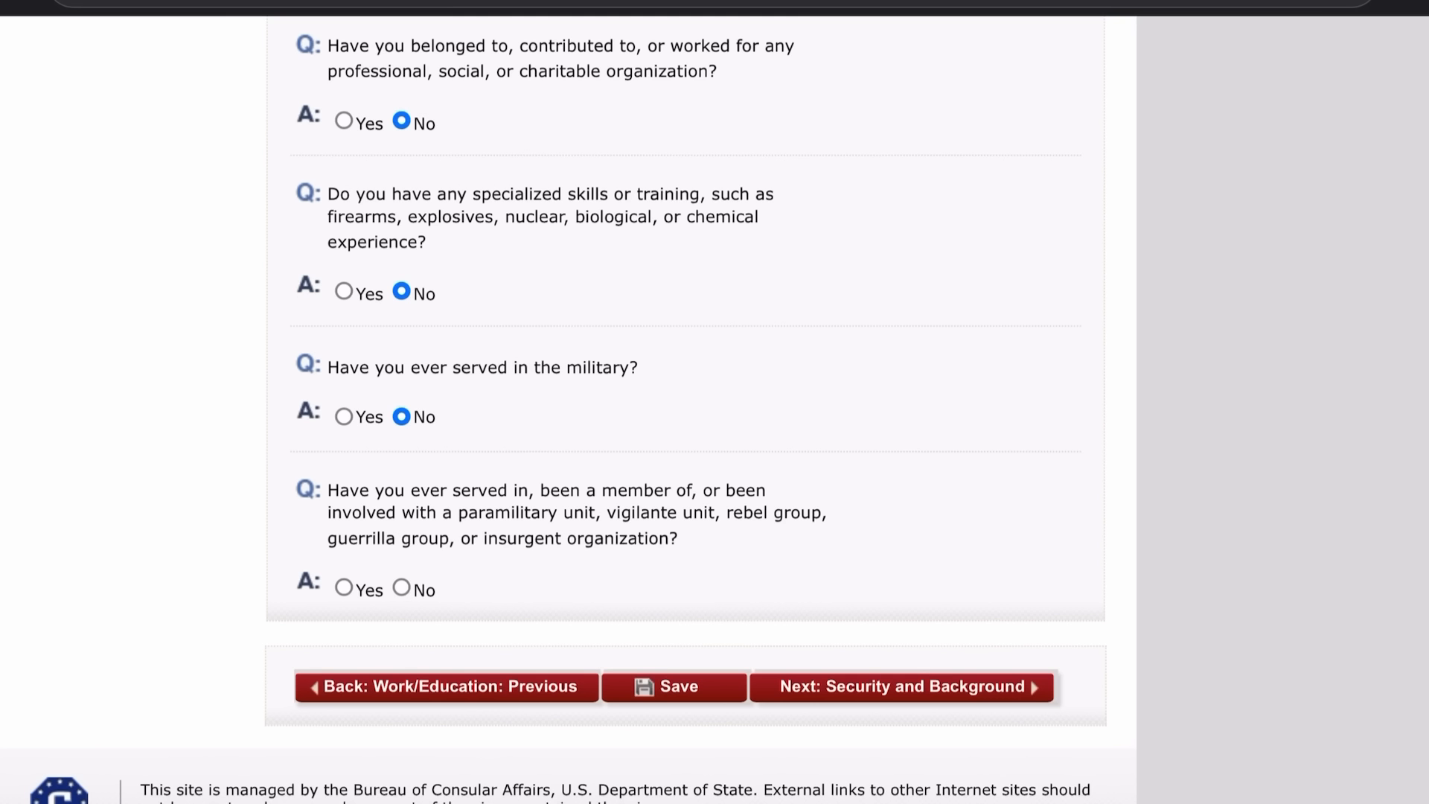
{"action": "left_click", "coordinate": [401, 588]}
{"action": "left_click", "coordinate": [901, 687]}
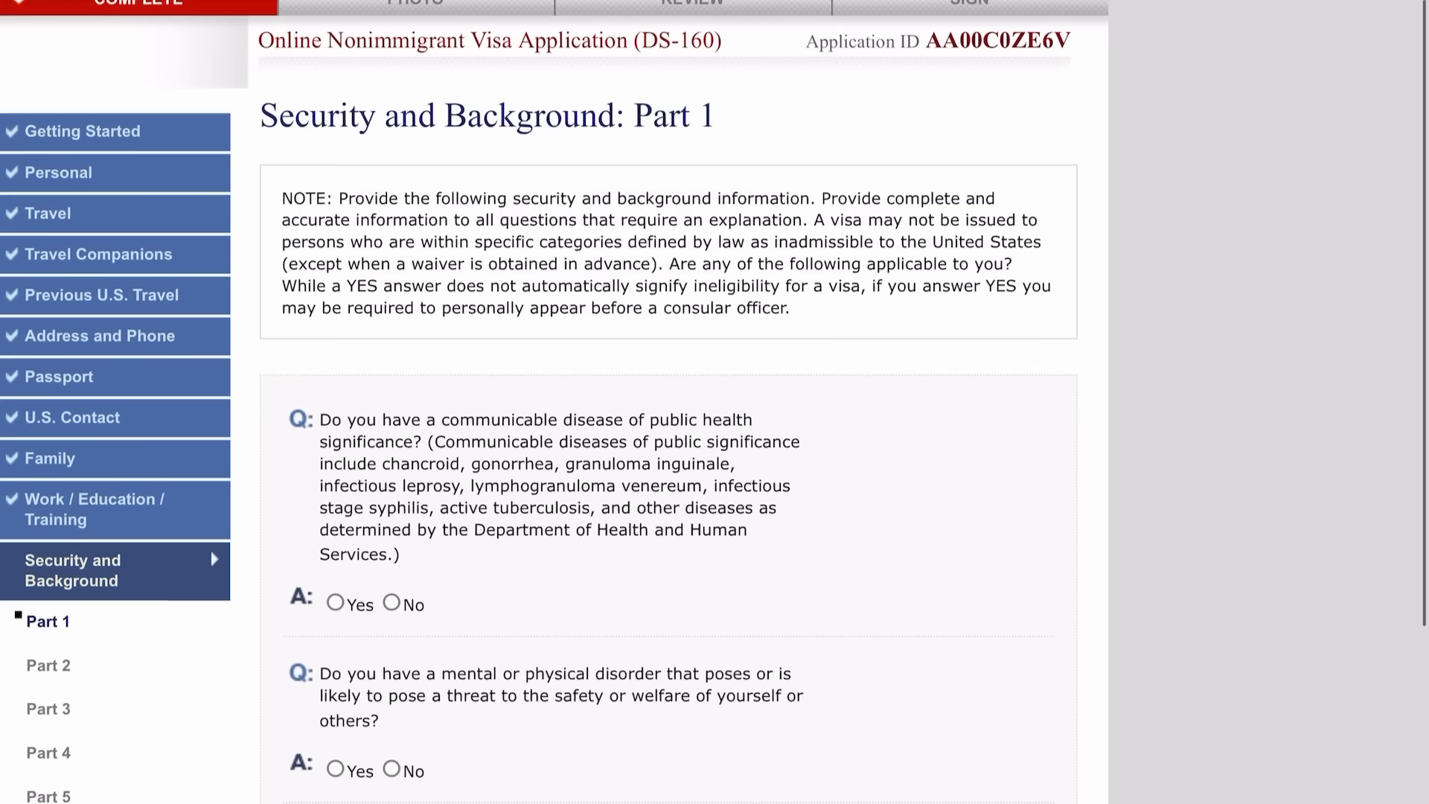
Answer No to the communicable disease, mental disorder and drug abuse questions, then continue.
{"action": "scroll", "coordinate": [715, 402], "scroll_direction": "down", "scroll_amount": 1}
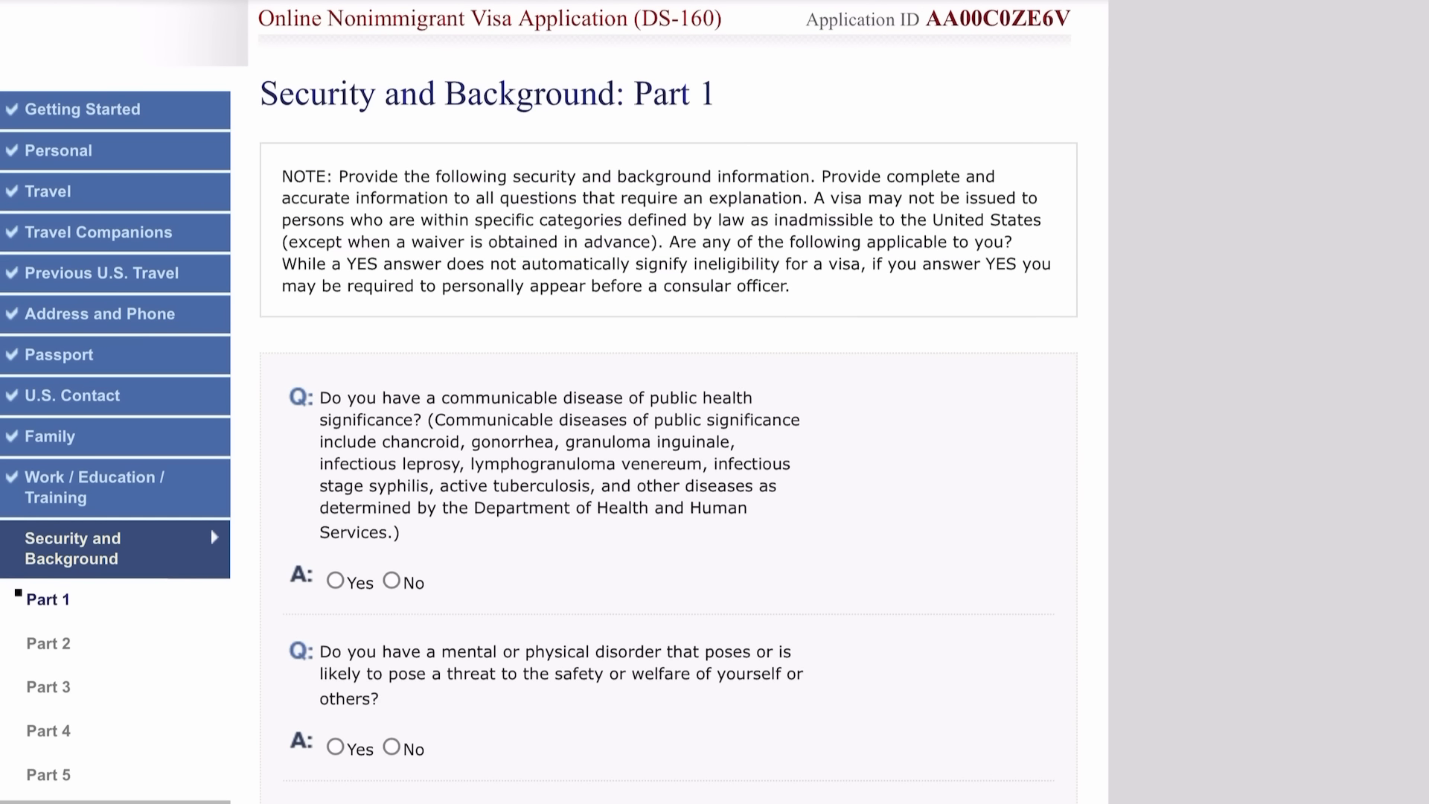
{"action": "scroll", "coordinate": [714, 402], "scroll_direction": "down", "scroll_amount": 3}
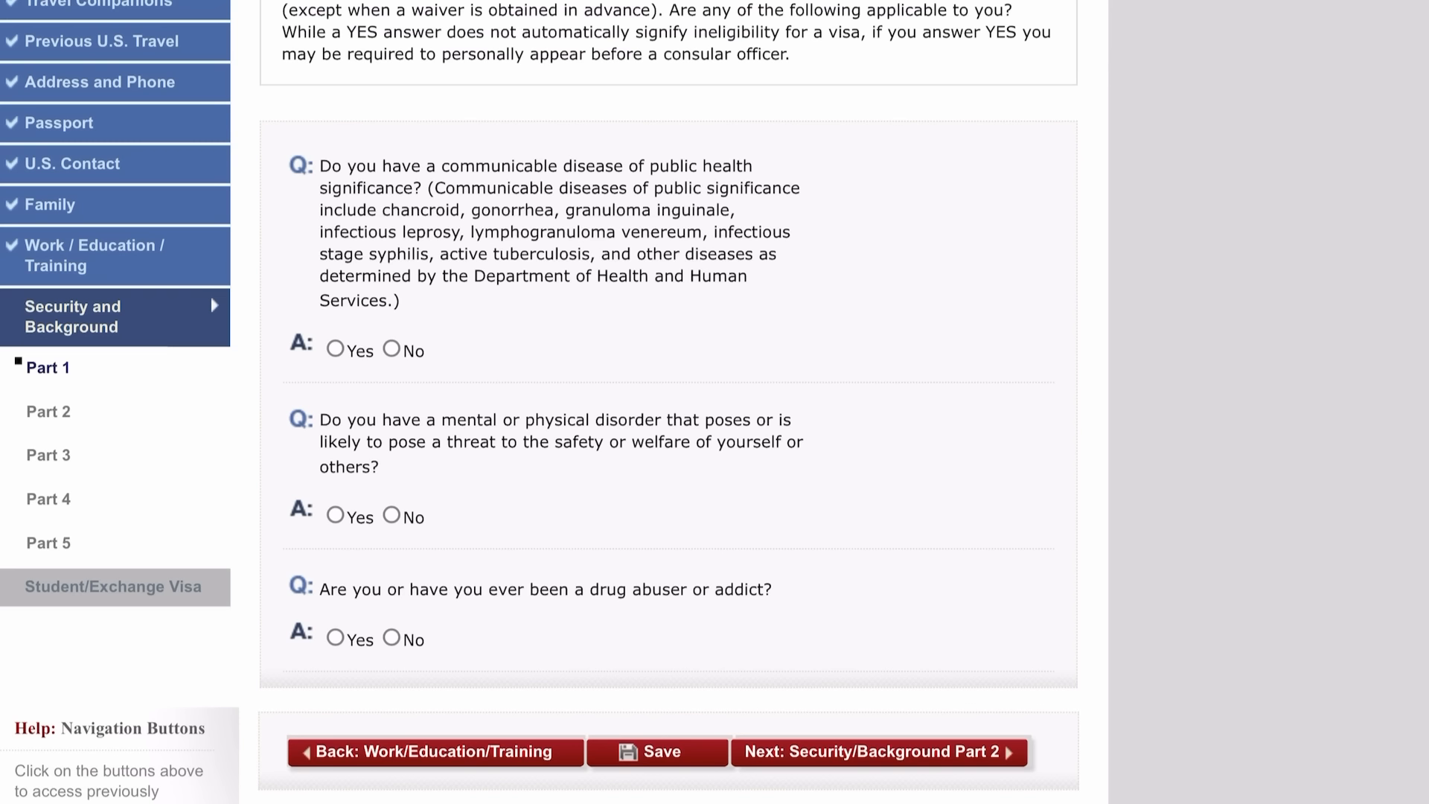
{"action": "left_click", "coordinate": [392, 349]}
{"action": "left_click", "coordinate": [392, 515]}
{"action": "left_click", "coordinate": [391, 638]}
{"action": "left_click", "coordinate": [878, 752]}
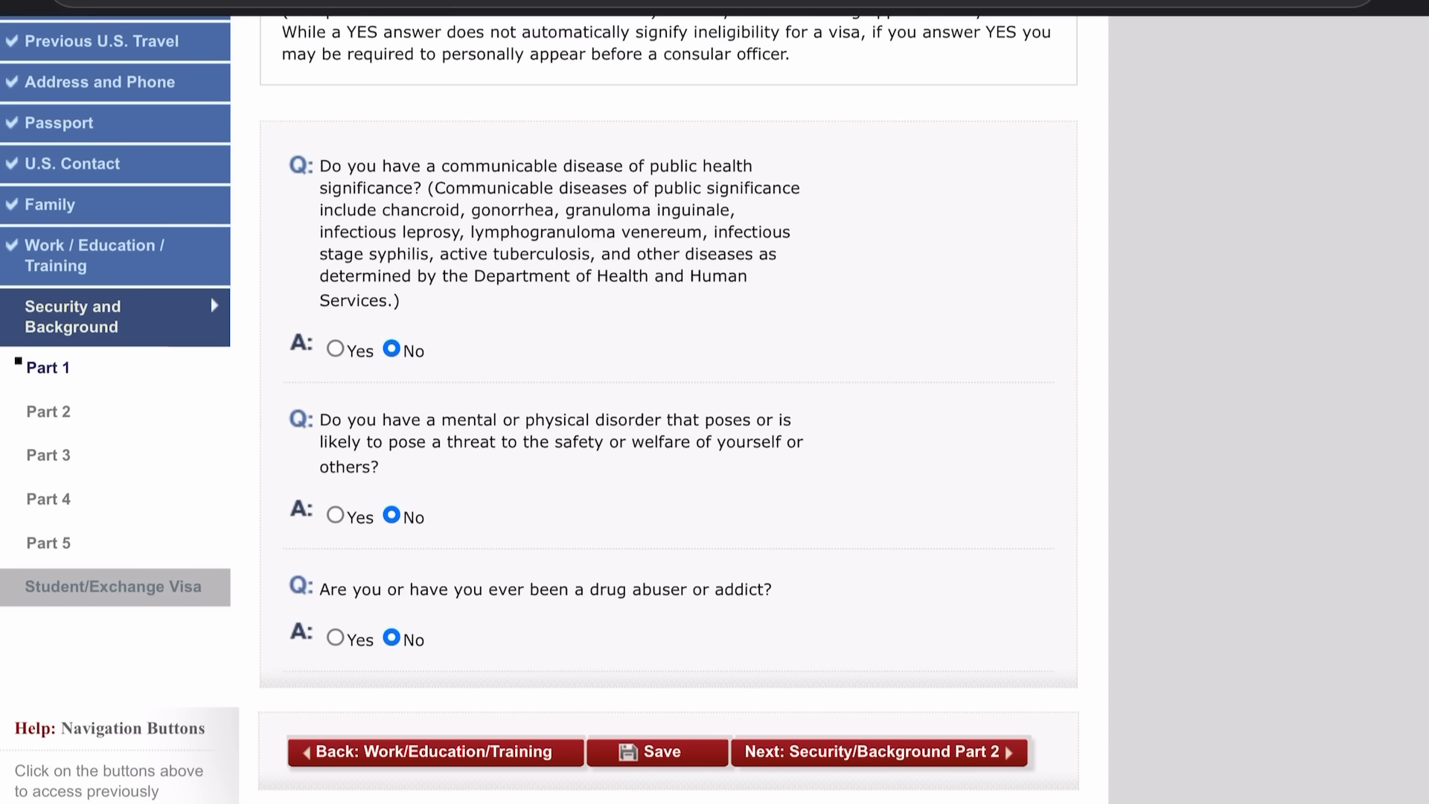
Answer No to the arrest, controlled substance and prostitution questions.
{"action": "scroll", "coordinate": [554, 402], "scroll_direction": "down", "scroll_amount": 3}
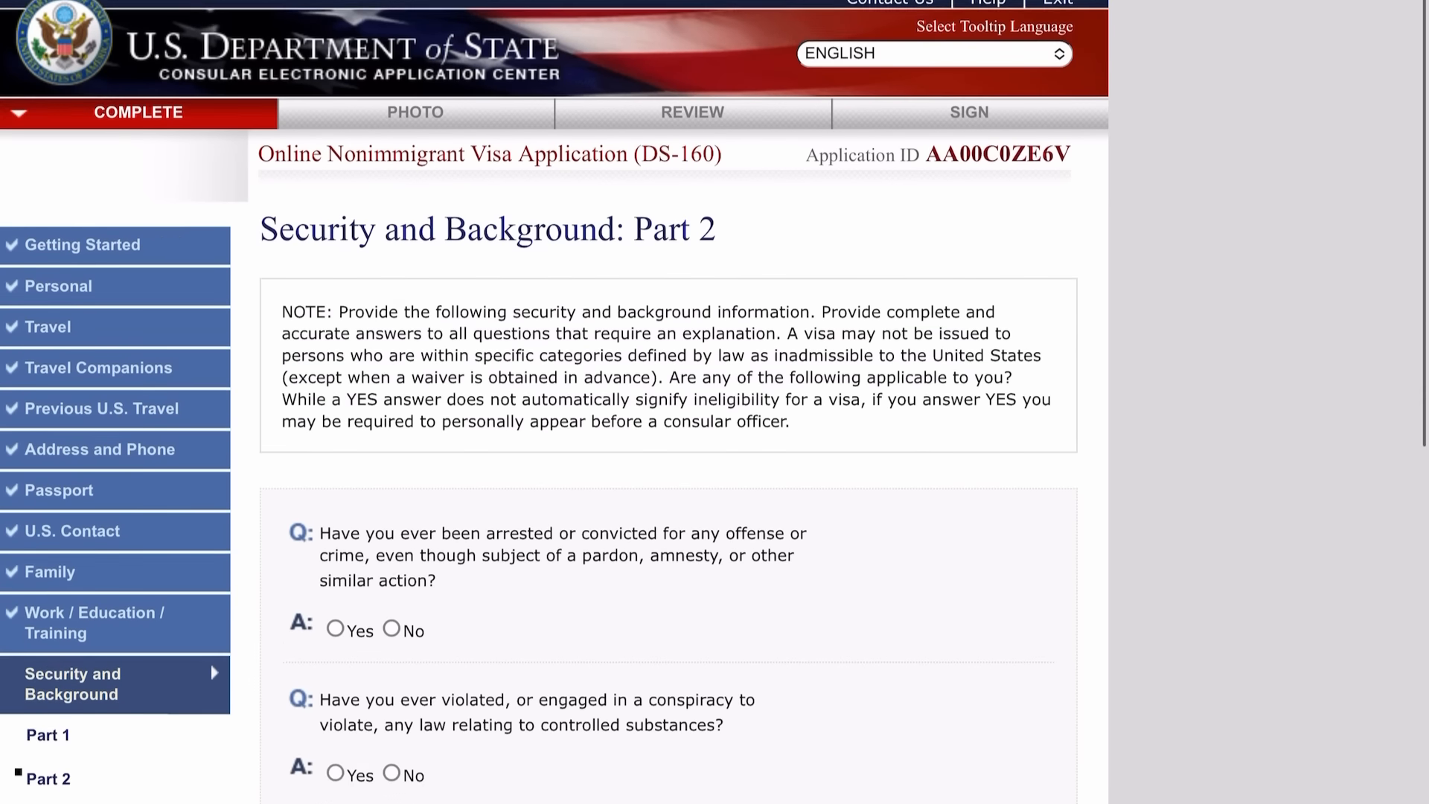
{"action": "scroll", "coordinate": [668, 402], "scroll_direction": "down", "scroll_amount": 4}
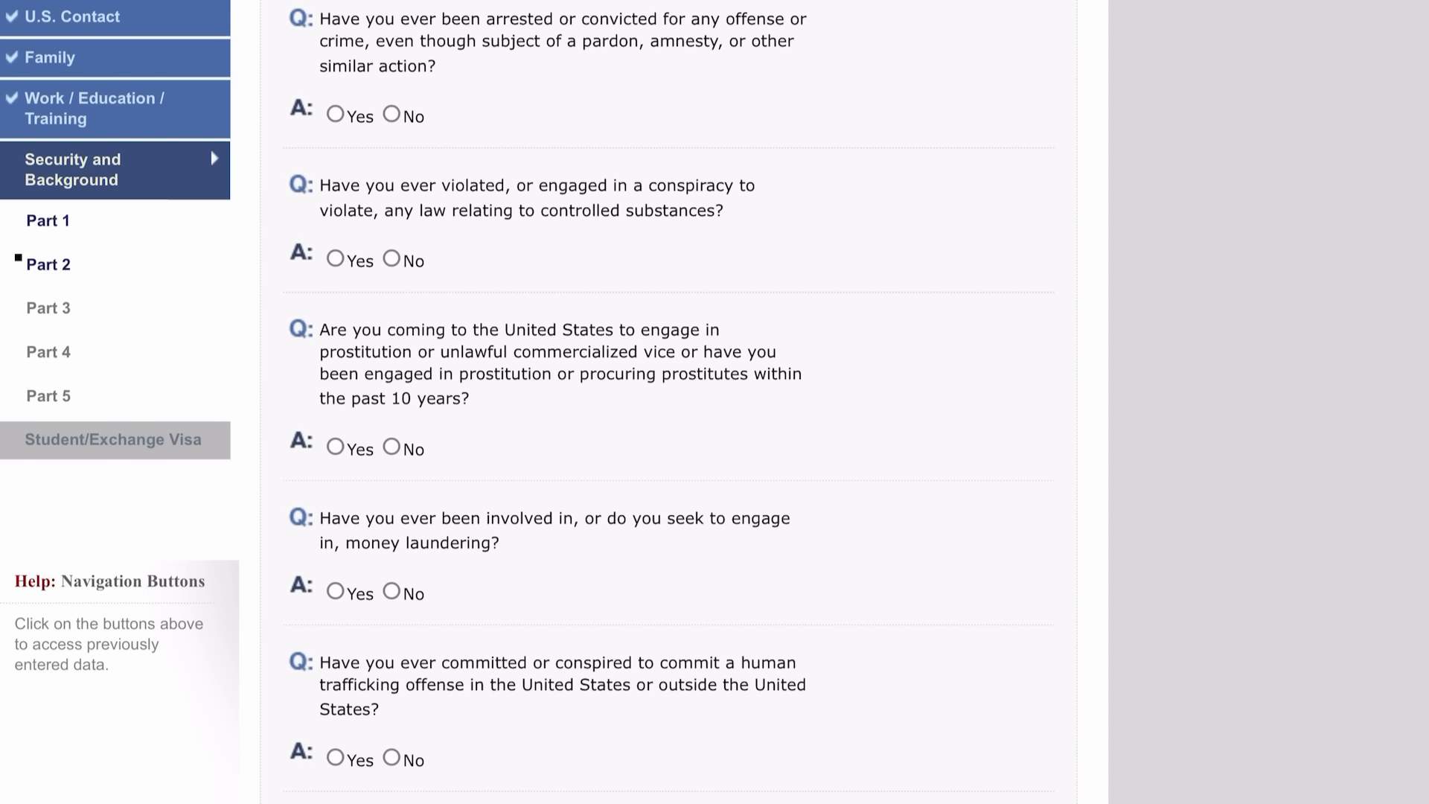
{"action": "left_click", "coordinate": [392, 114]}
{"action": "scroll", "coordinate": [715, 402], "scroll_direction": "down", "scroll_amount": 3}
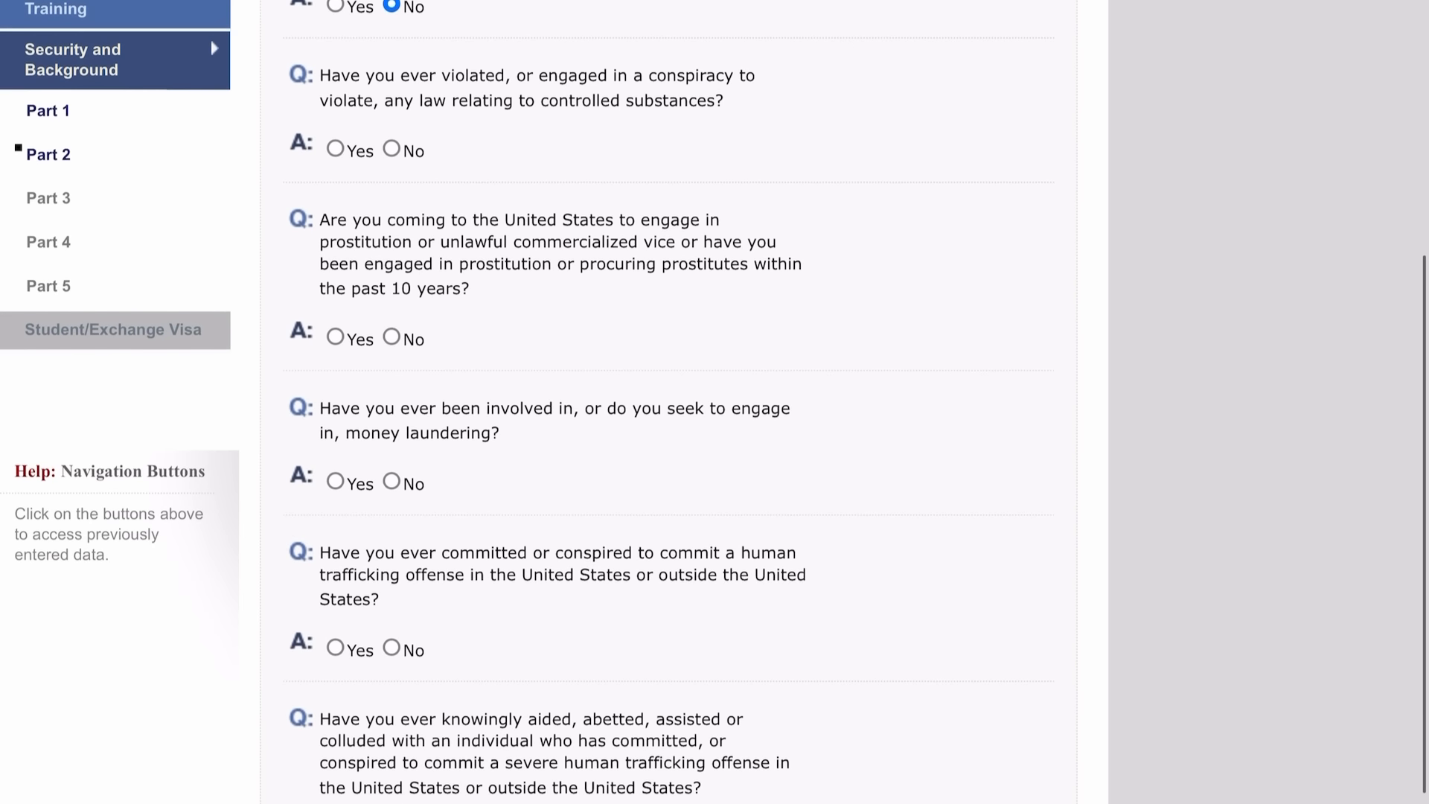
{"action": "left_click", "coordinate": [391, 133]}
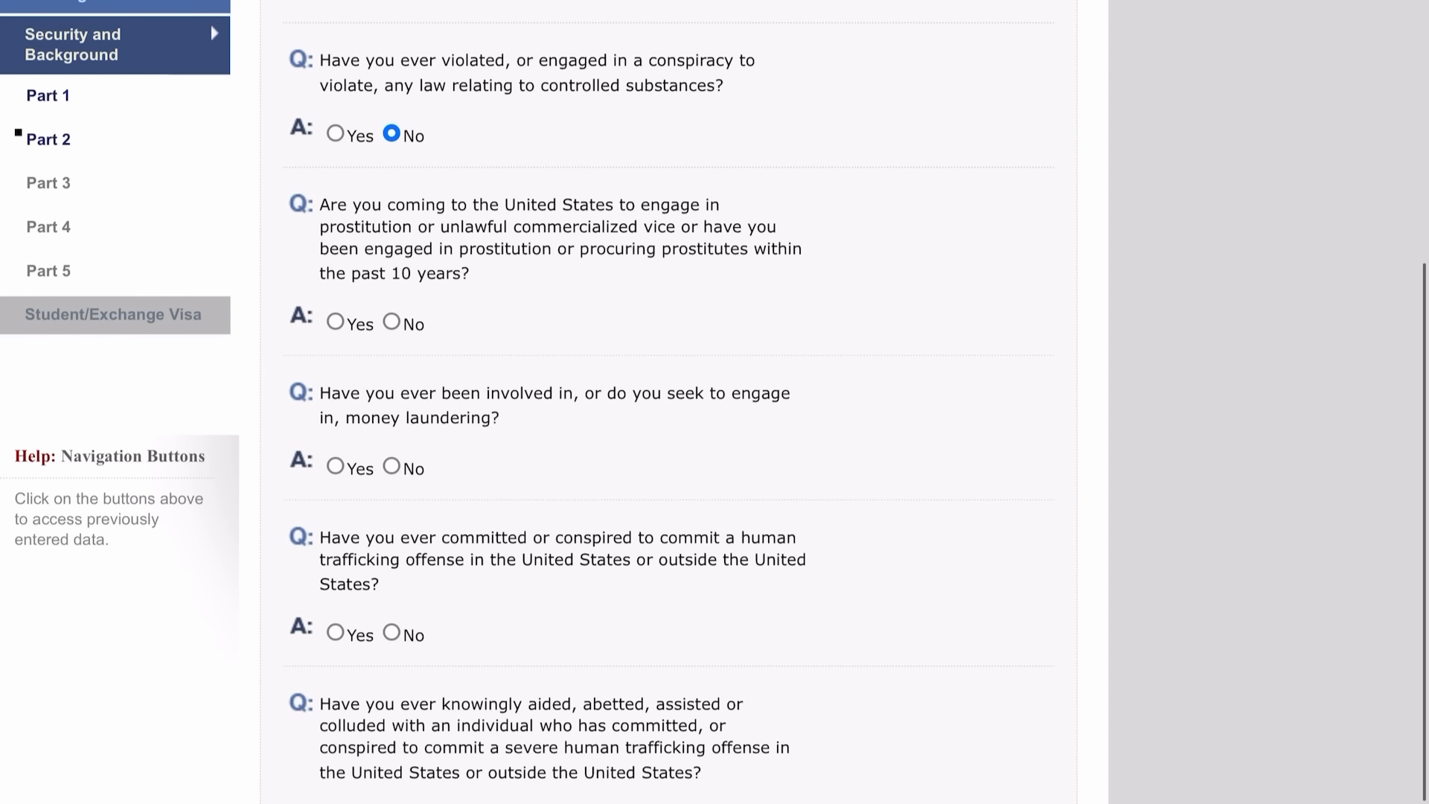
{"action": "left_click", "coordinate": [392, 322]}
Answer No to the money laundering, human trafficking and aiding traffickers questions.
{"action": "left_click", "coordinate": [392, 466]}
{"action": "left_click", "coordinate": [391, 631]}
{"action": "scroll", "coordinate": [714, 402], "scroll_direction": "down", "scroll_amount": 5}
{"action": "left_click", "coordinate": [391, 617]}
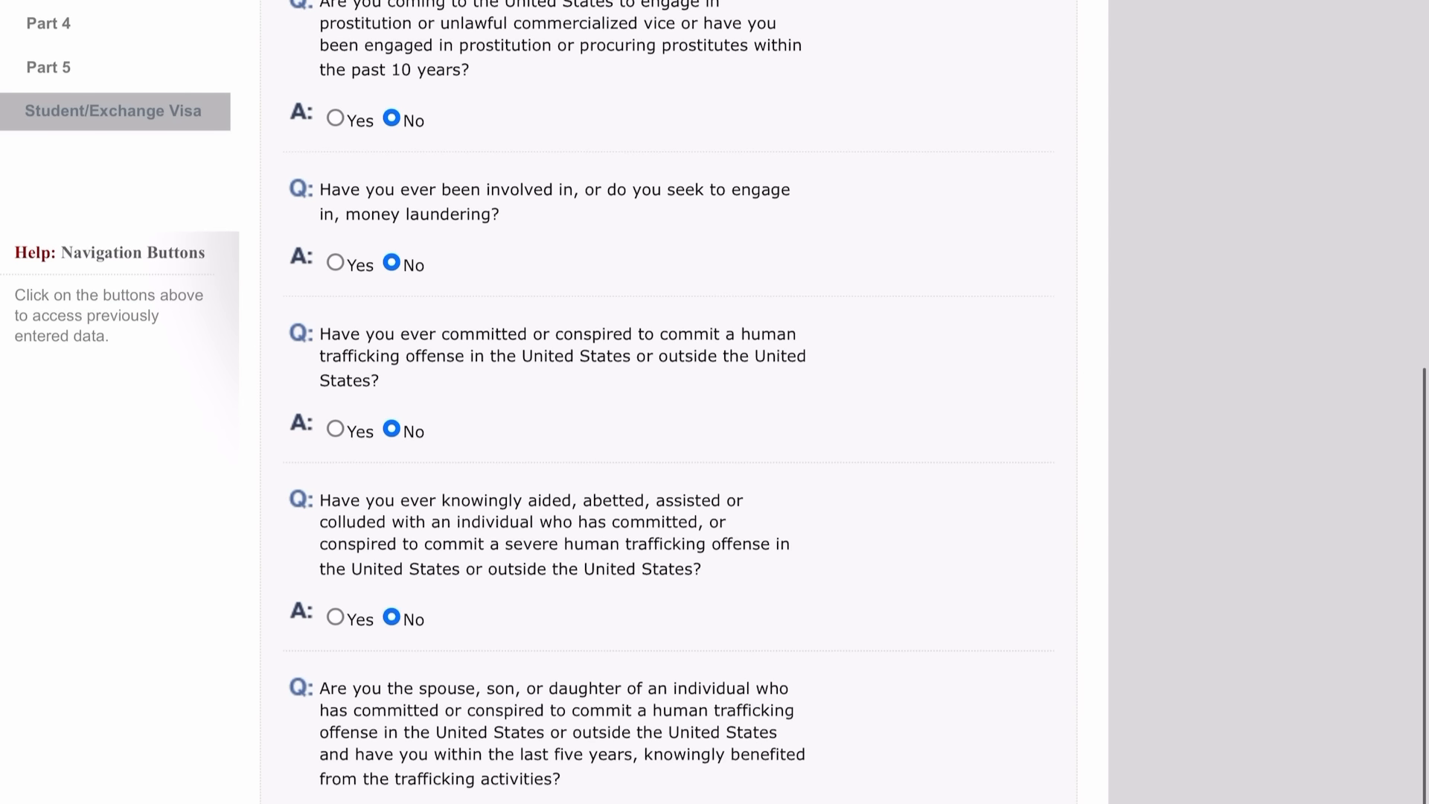
{"action": "scroll", "coordinate": [715, 402], "scroll_direction": "down", "scroll_amount": 3}
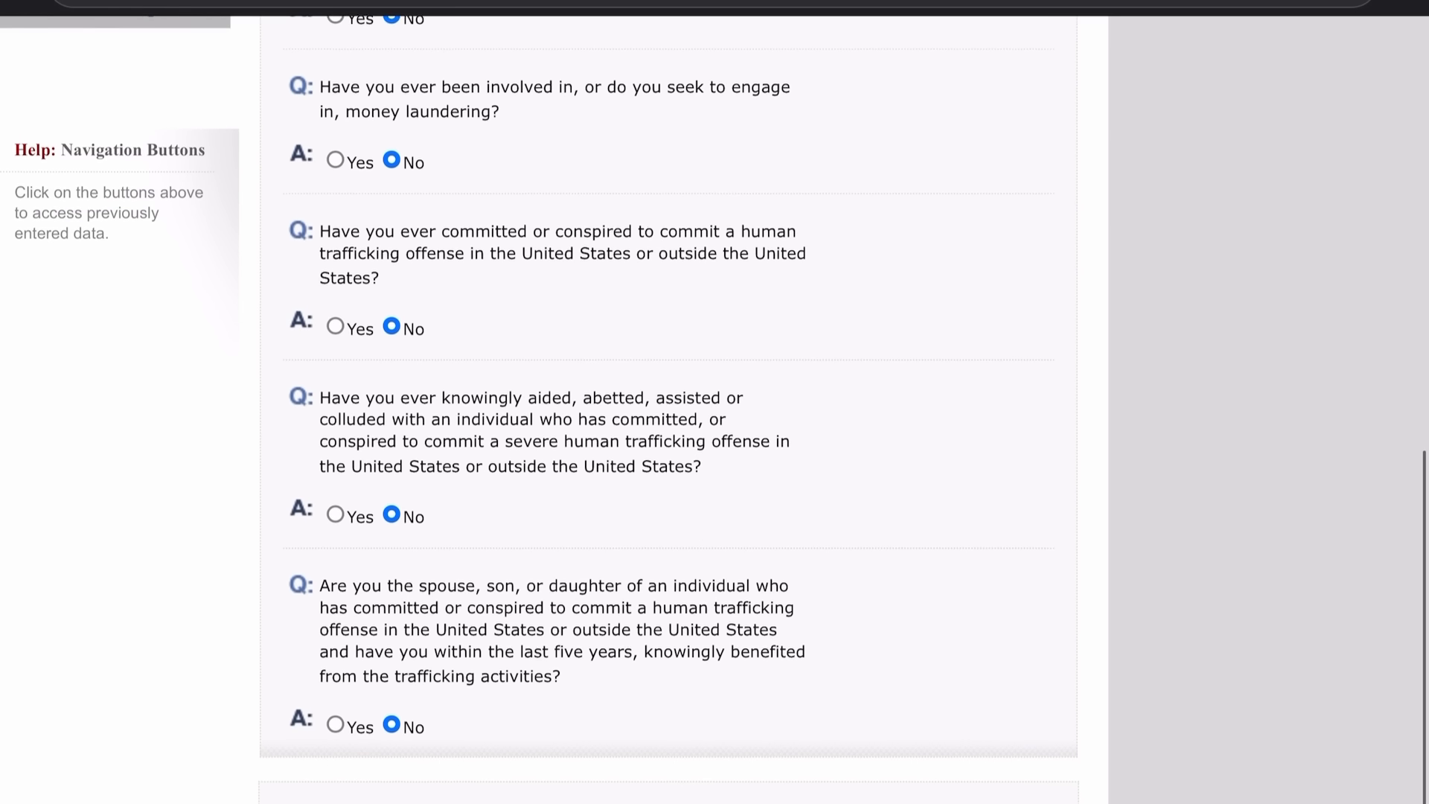
{"action": "scroll", "coordinate": [670, 402], "scroll_direction": "down", "scroll_amount": 2}
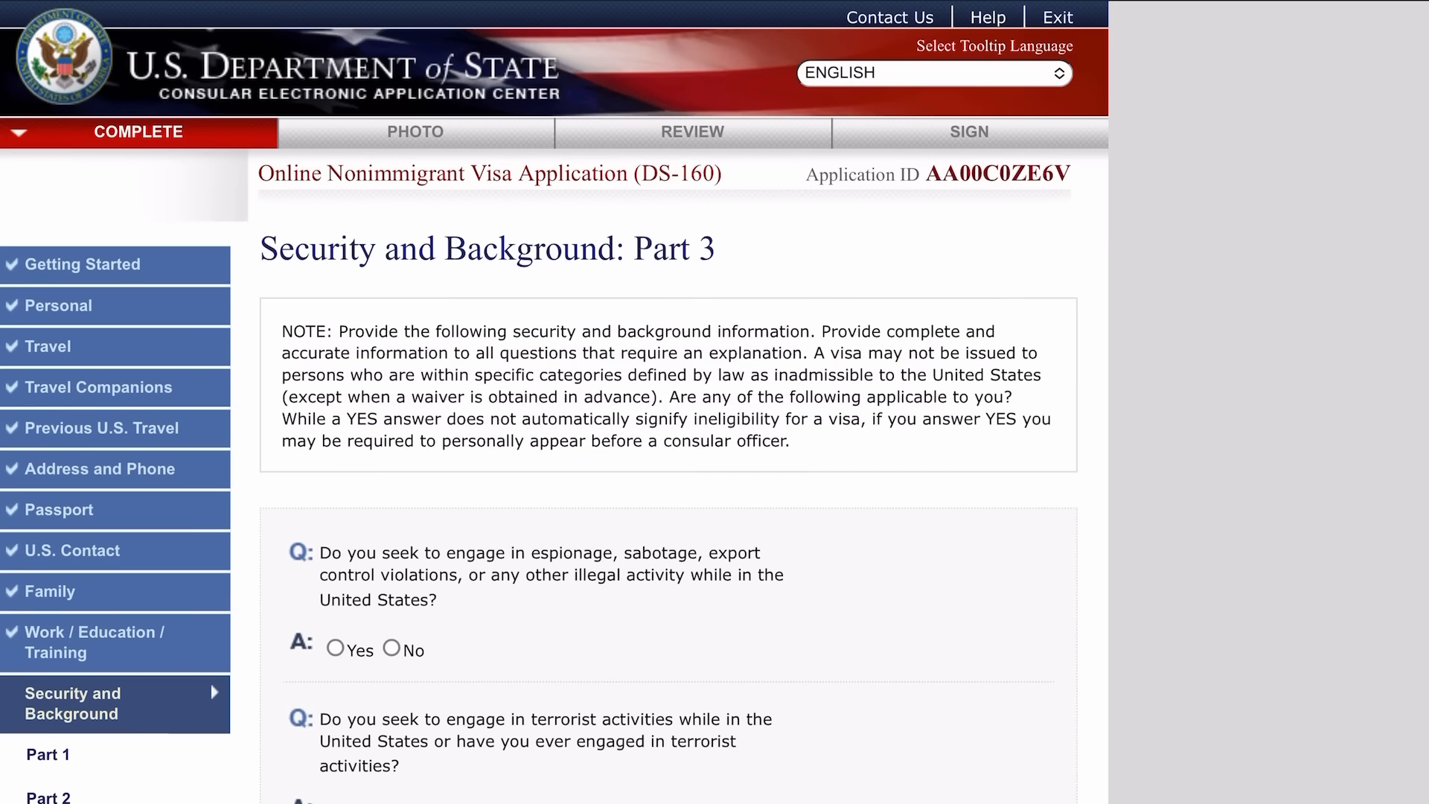
{"action": "scroll", "coordinate": [714, 402], "scroll_direction": "down", "scroll_amount": 10}
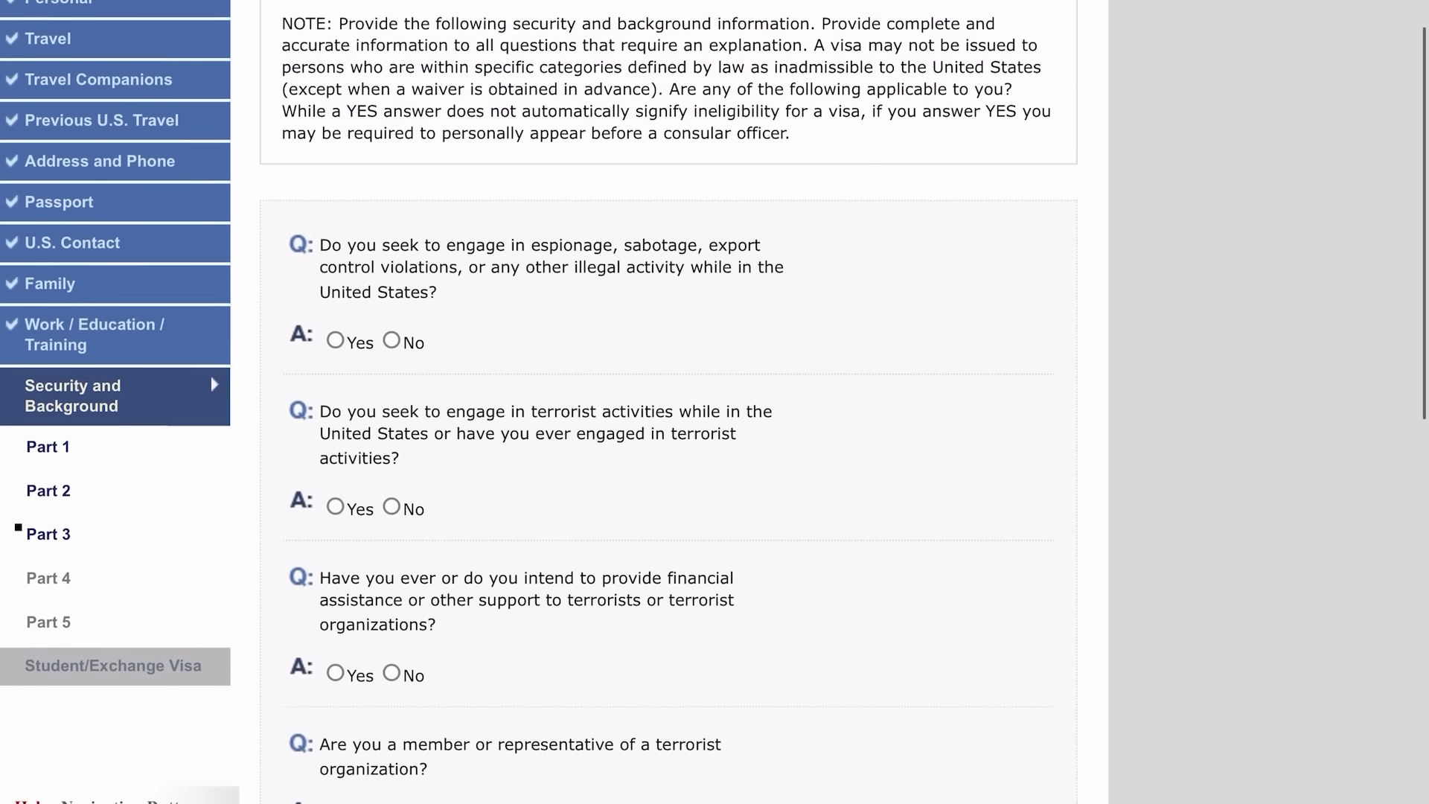
Answer No to the espionage and all terrorism-related questions in Part 3.
{"action": "left_click", "coordinate": [391, 131]}
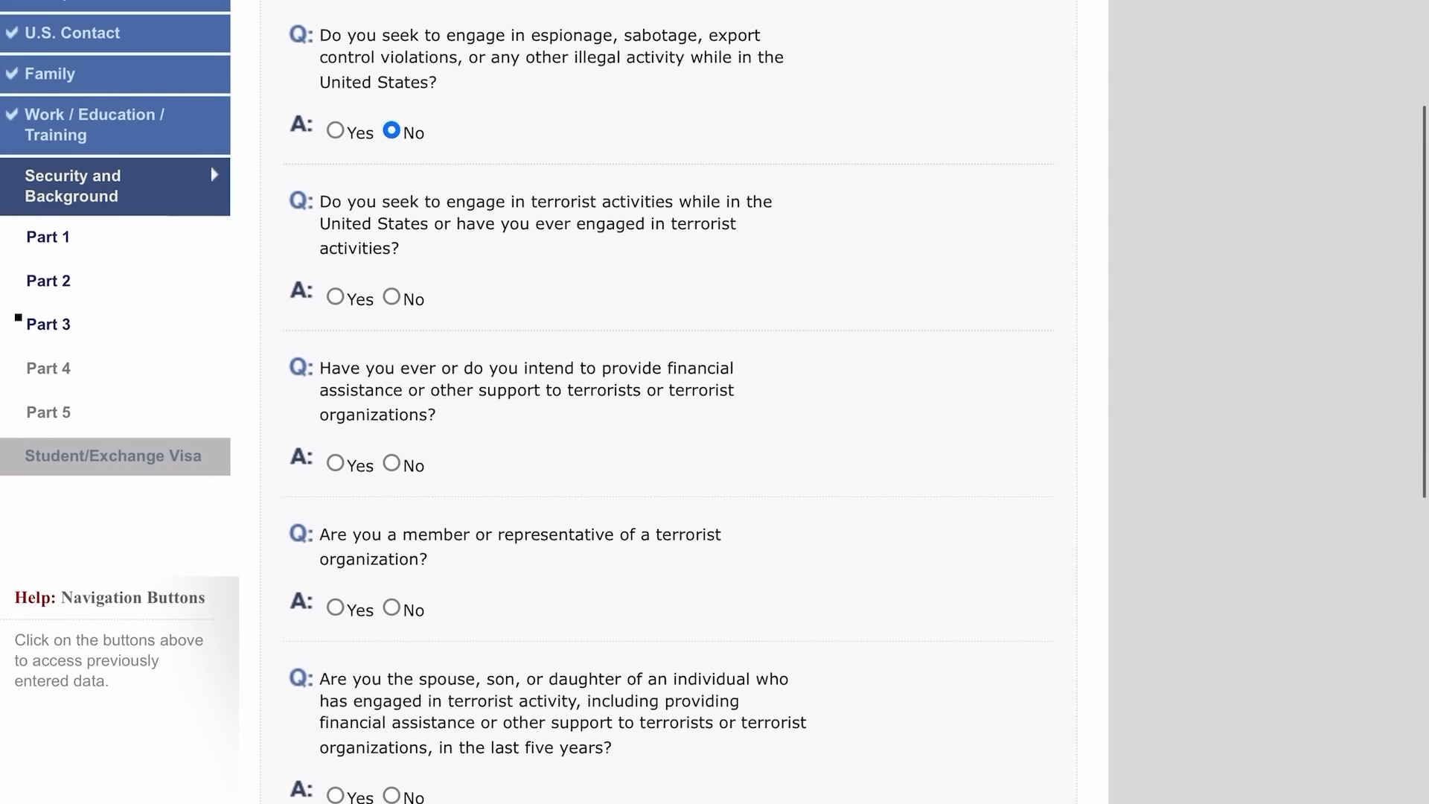
{"action": "left_click", "coordinate": [391, 297]}
{"action": "left_click", "coordinate": [392, 463]}
{"action": "left_click", "coordinate": [391, 606]}
{"action": "left_click", "coordinate": [391, 795]}
{"action": "scroll", "coordinate": [715, 402], "scroll_direction": "down", "scroll_amount": 10}
Answer No to genocide, torture, killings, child soldiers, religious freedom, population control and organ questions, then continue.
{"action": "left_click", "coordinate": [391, 356]}
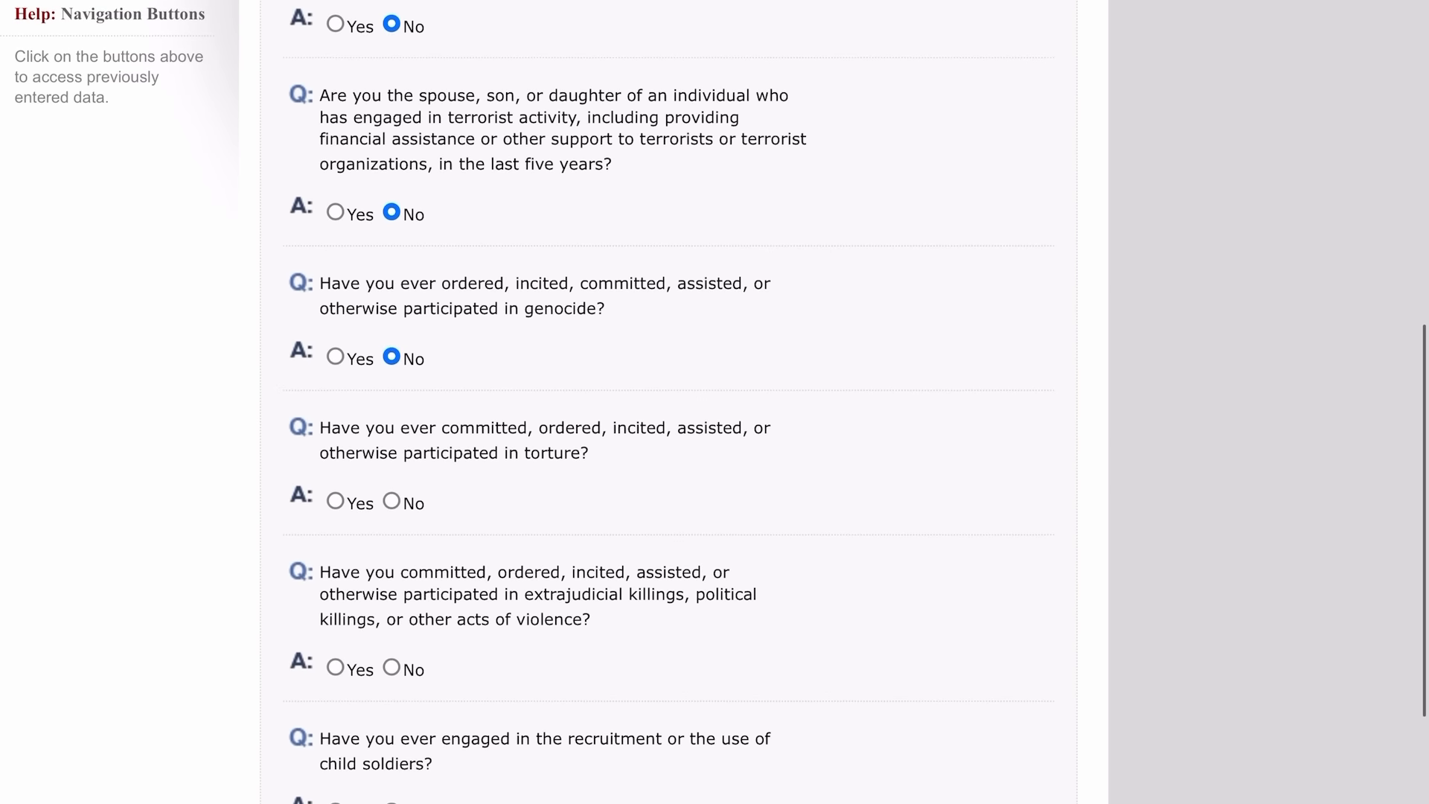
{"action": "scroll", "coordinate": [714, 402], "scroll_direction": "down", "scroll_amount": 4}
{"action": "left_click", "coordinate": [392, 264]}
{"action": "left_click", "coordinate": [392, 430]}
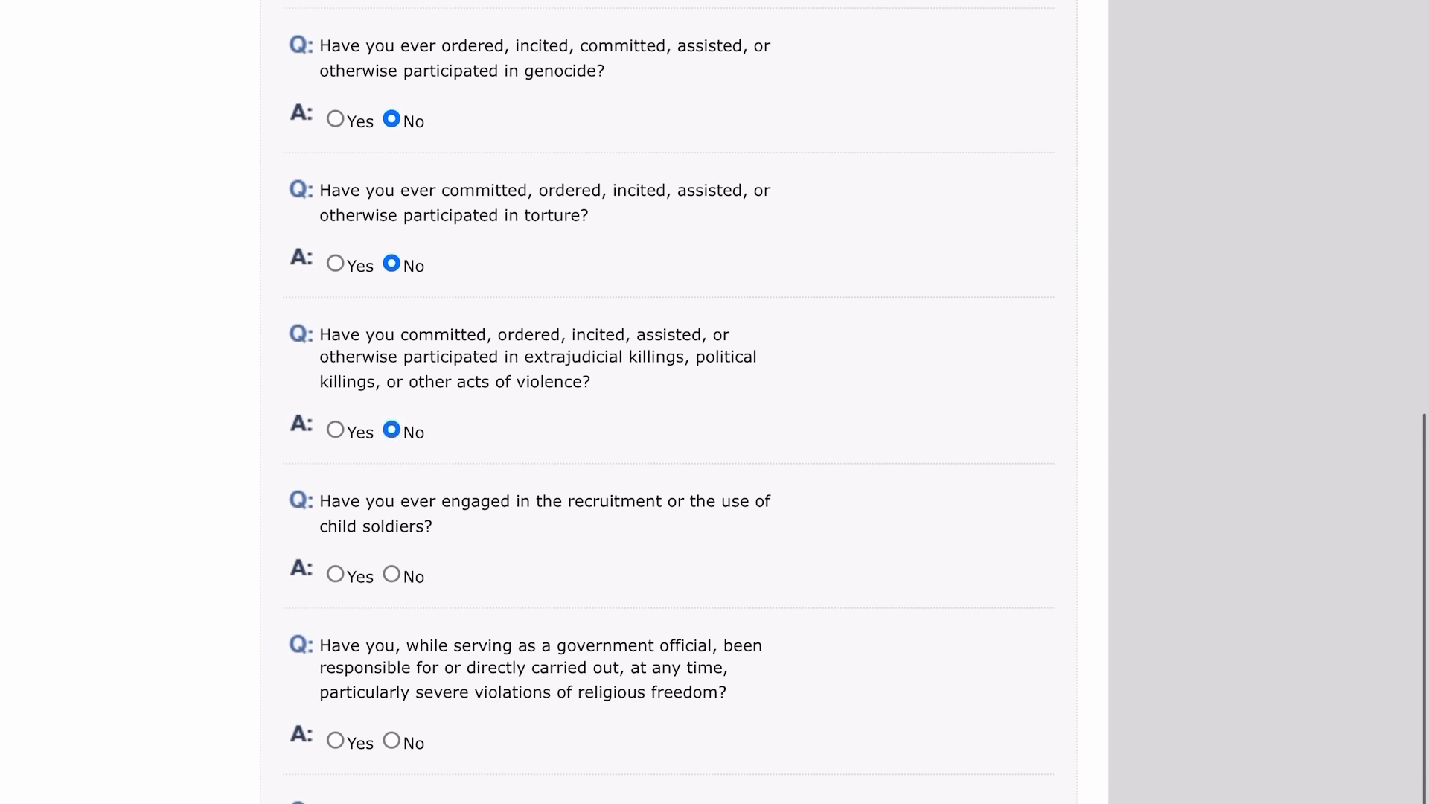
{"action": "left_click", "coordinate": [392, 574]}
{"action": "scroll", "coordinate": [391, 574], "scroll_direction": "down", "scroll_amount": 3}
{"action": "left_click", "coordinate": [392, 542]}
{"action": "scroll", "coordinate": [392, 542], "scroll_direction": "down", "scroll_amount": 4}
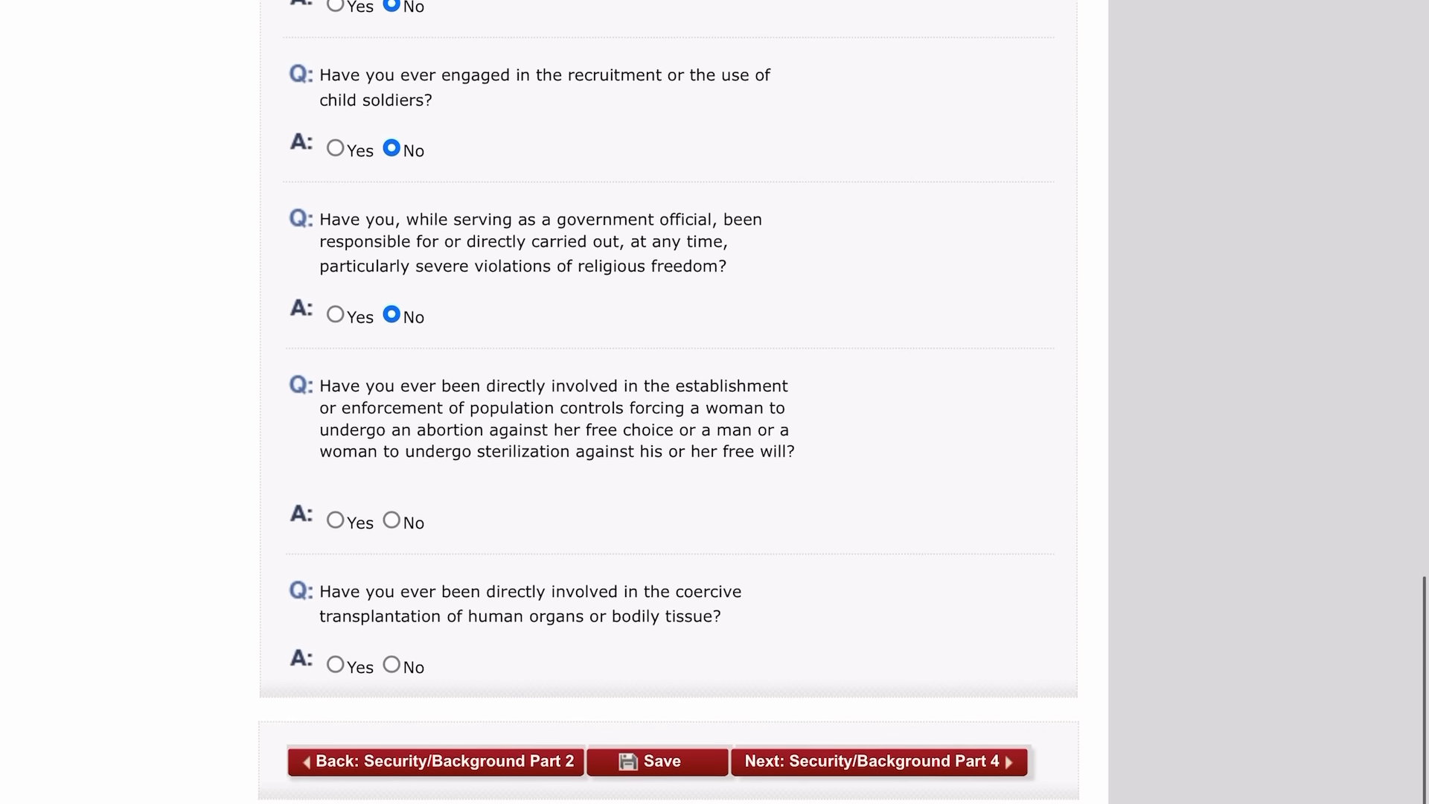
{"action": "left_click", "coordinate": [391, 528]}
{"action": "left_click", "coordinate": [391, 672]}
{"action": "scroll", "coordinate": [714, 402], "scroll_direction": "down", "scroll_amount": 3}
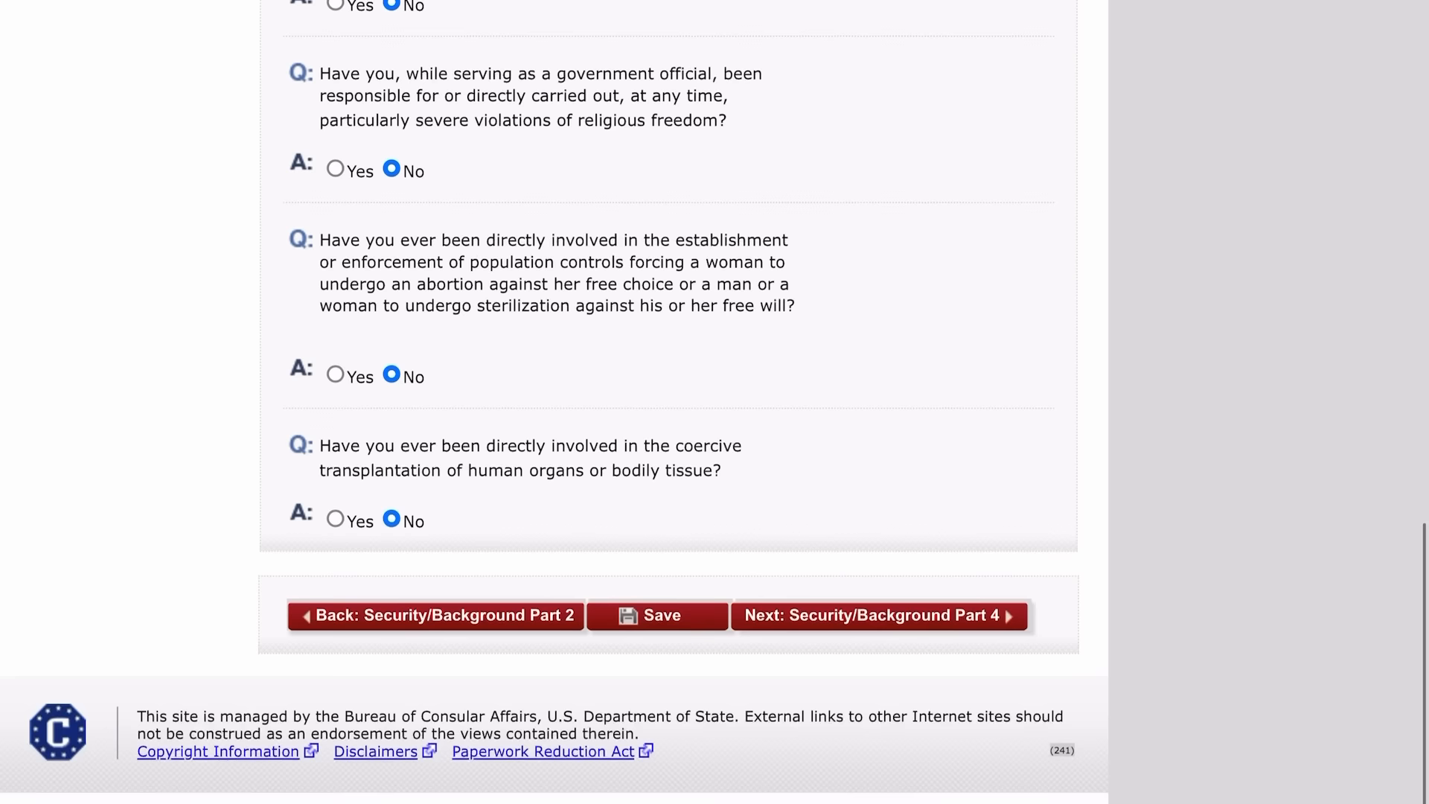
{"action": "left_click", "coordinate": [874, 523]}
Answer No to the Part 4 visa fraud and deportation questions, then continue.
{"action": "scroll", "coordinate": [714, 401], "scroll_direction": "down", "scroll_amount": 5}
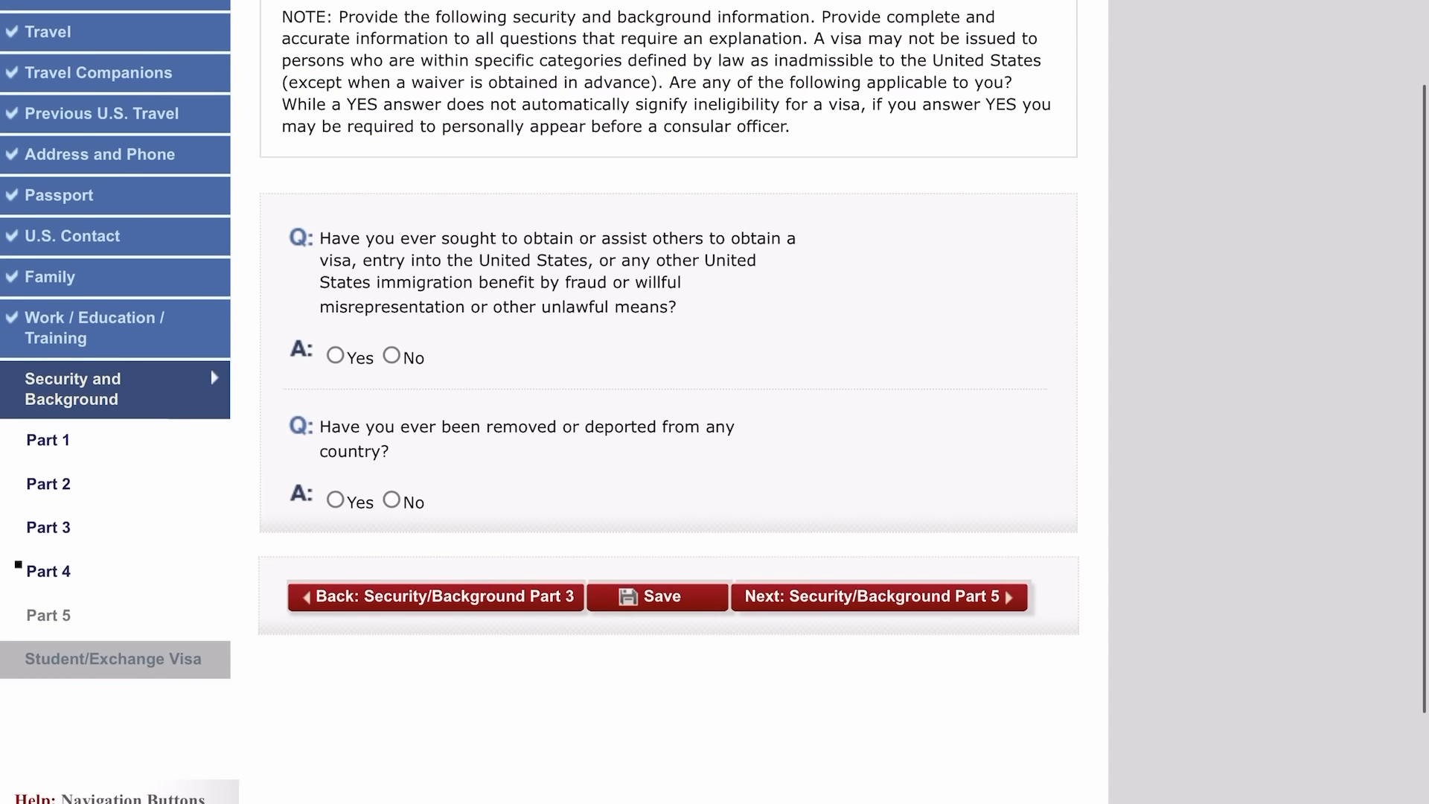
{"action": "left_click", "coordinate": [391, 355]}
{"action": "left_click", "coordinate": [392, 499]}
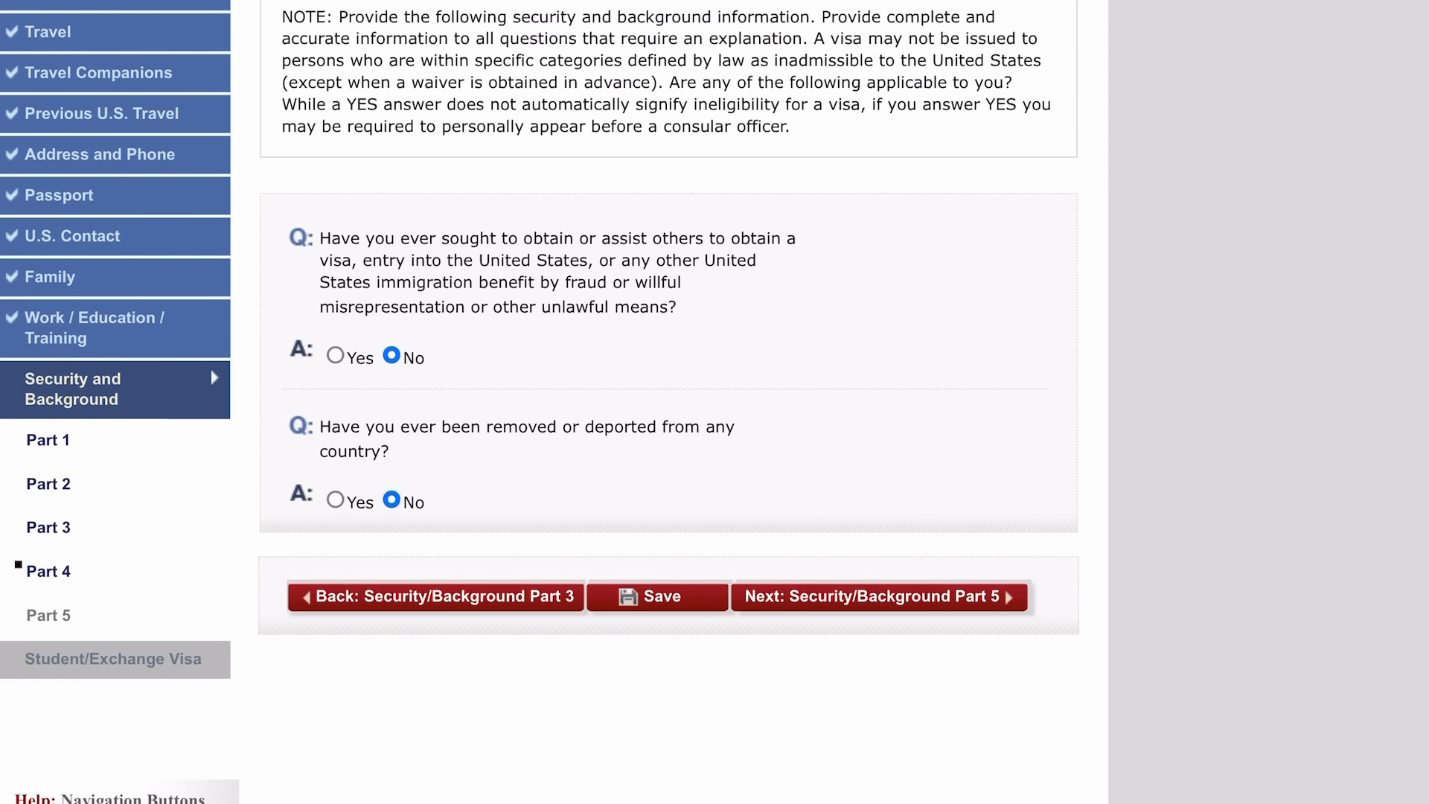
{"action": "left_click", "coordinate": [879, 597]}
Answer No to the Part 5 child custody, illegal voting and tax-avoidance renunciation questions.
{"action": "scroll", "coordinate": [714, 402], "scroll_direction": "down", "scroll_amount": 5}
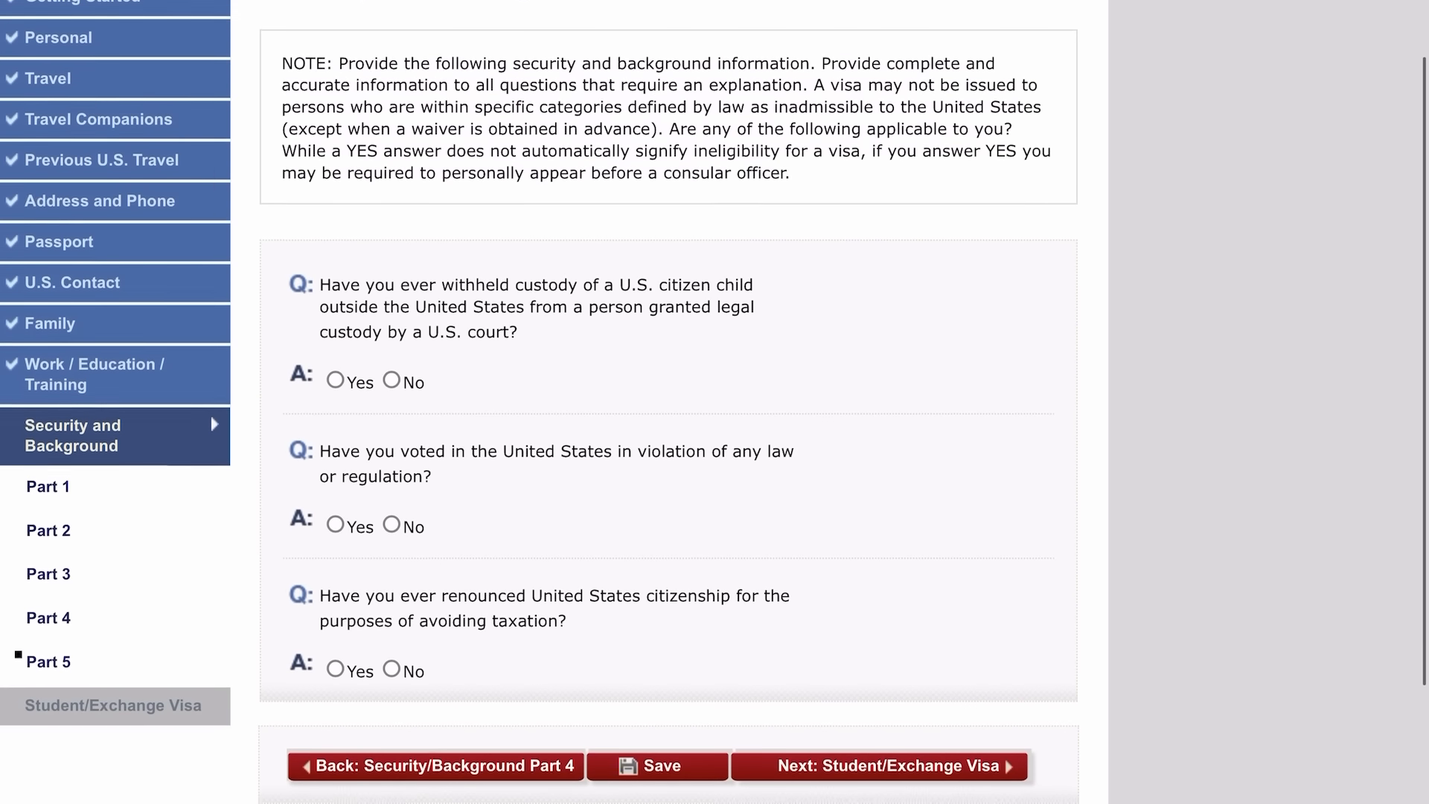
{"action": "scroll", "coordinate": [714, 402], "scroll_direction": "down", "scroll_amount": 1}
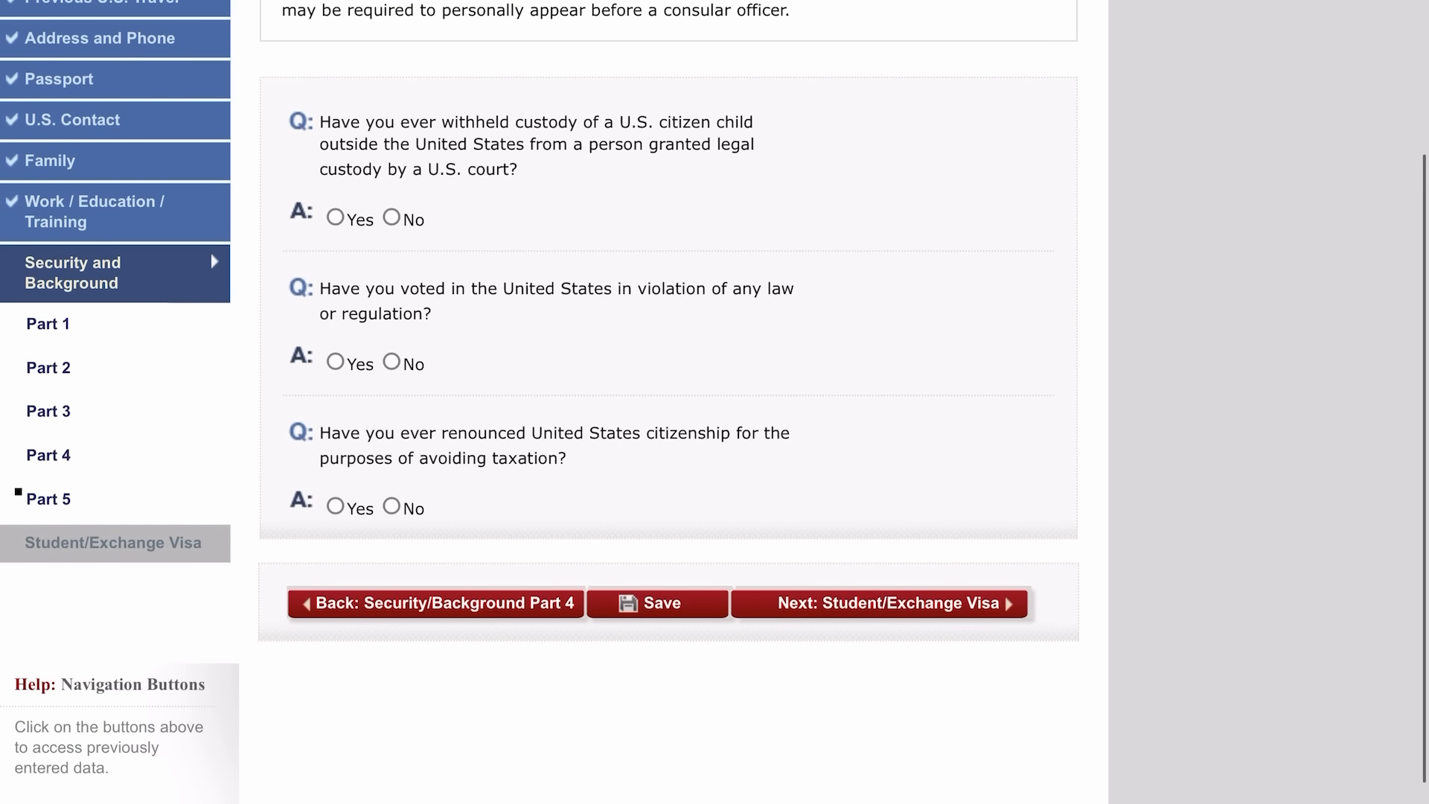
{"action": "left_click", "coordinate": [391, 217]}
{"action": "left_click", "coordinate": [409, 363]}
{"action": "left_click", "coordinate": [391, 506]}
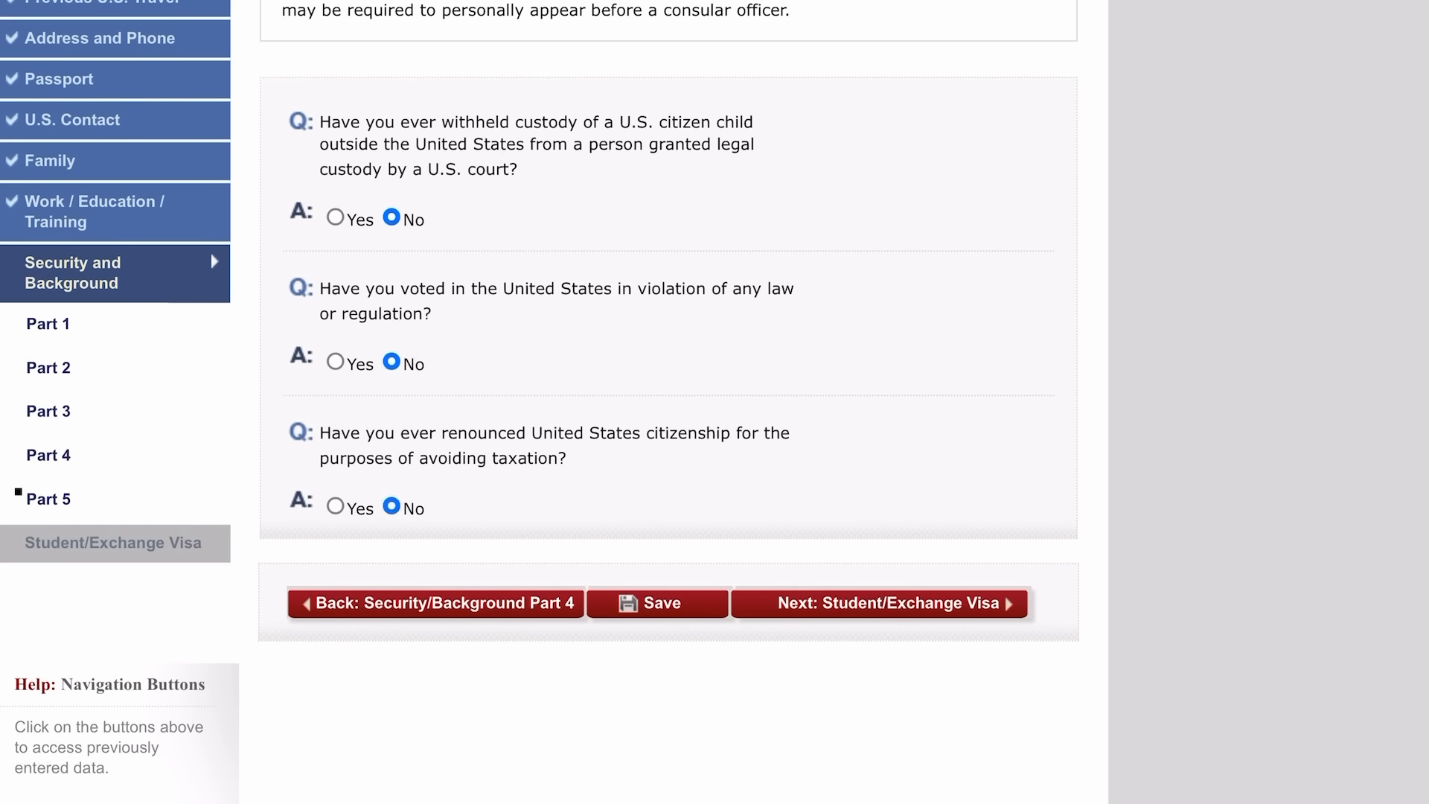
On the contacts page, enter the first contact's surname, given names and street address.
{"action": "left_click", "coordinate": [879, 603]}
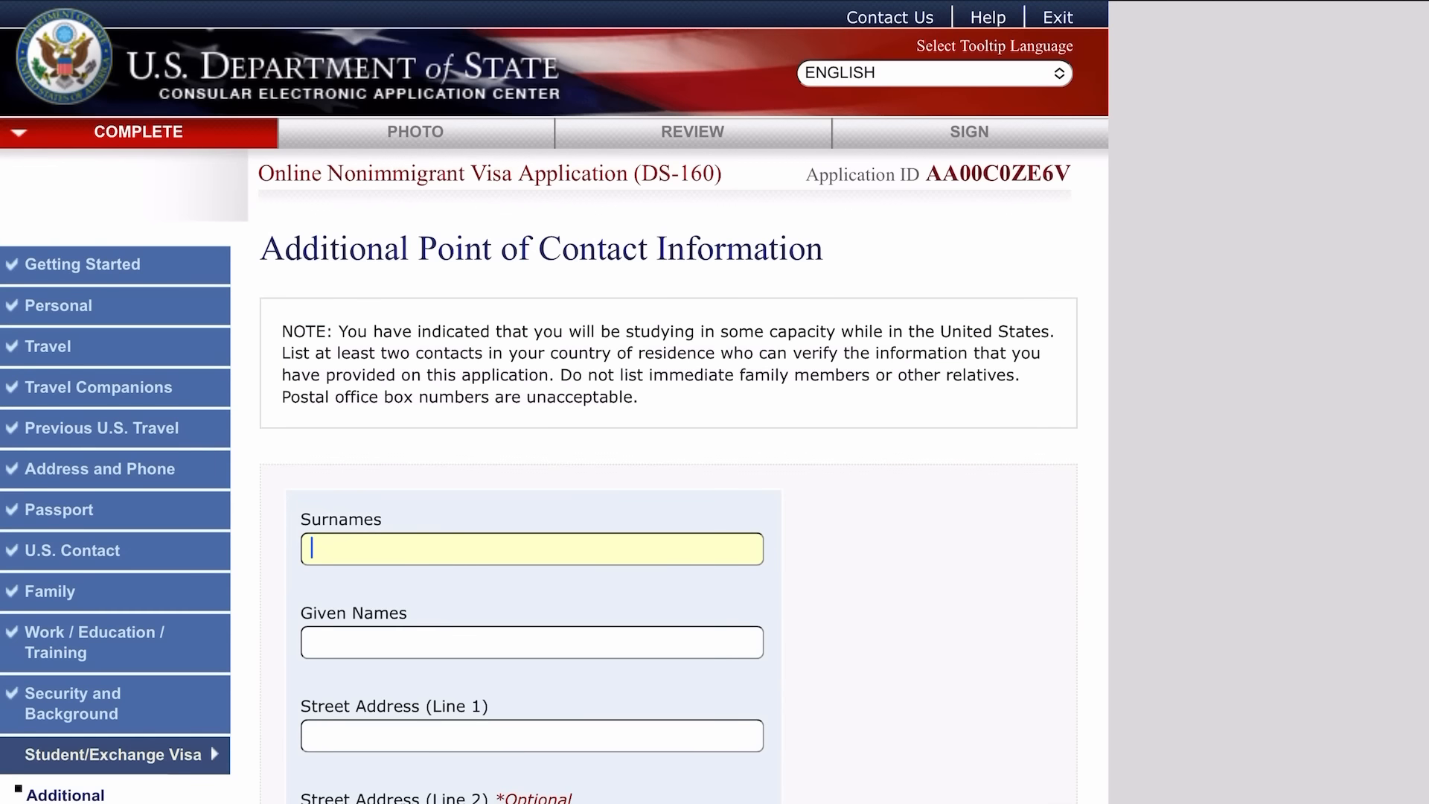
{"action": "scroll", "coordinate": [714, 402], "scroll_direction": "down", "scroll_amount": 3}
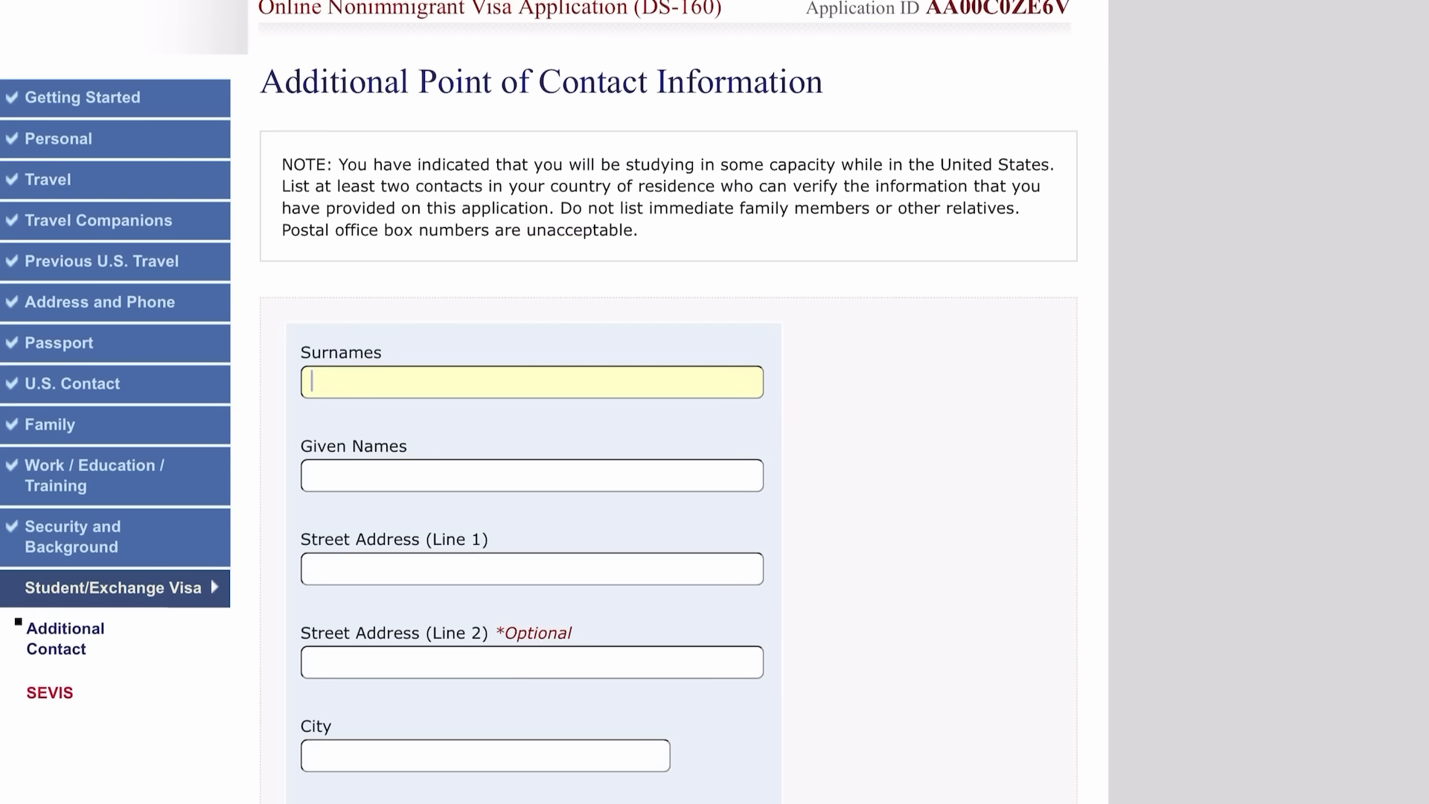
{"action": "scroll", "coordinate": [554, 401], "scroll_direction": "down", "scroll_amount": 4}
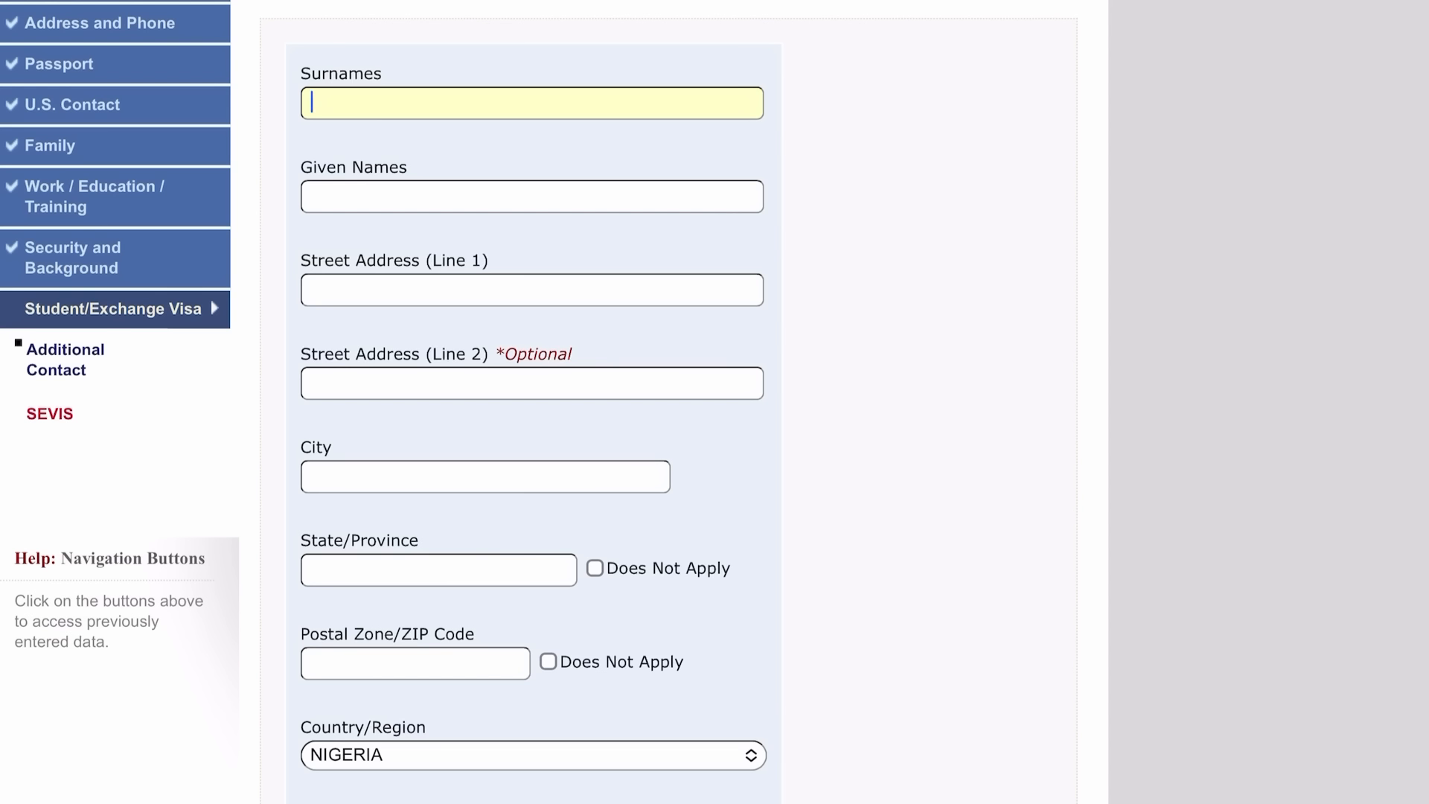
{"action": "key", "text": "Tab"}
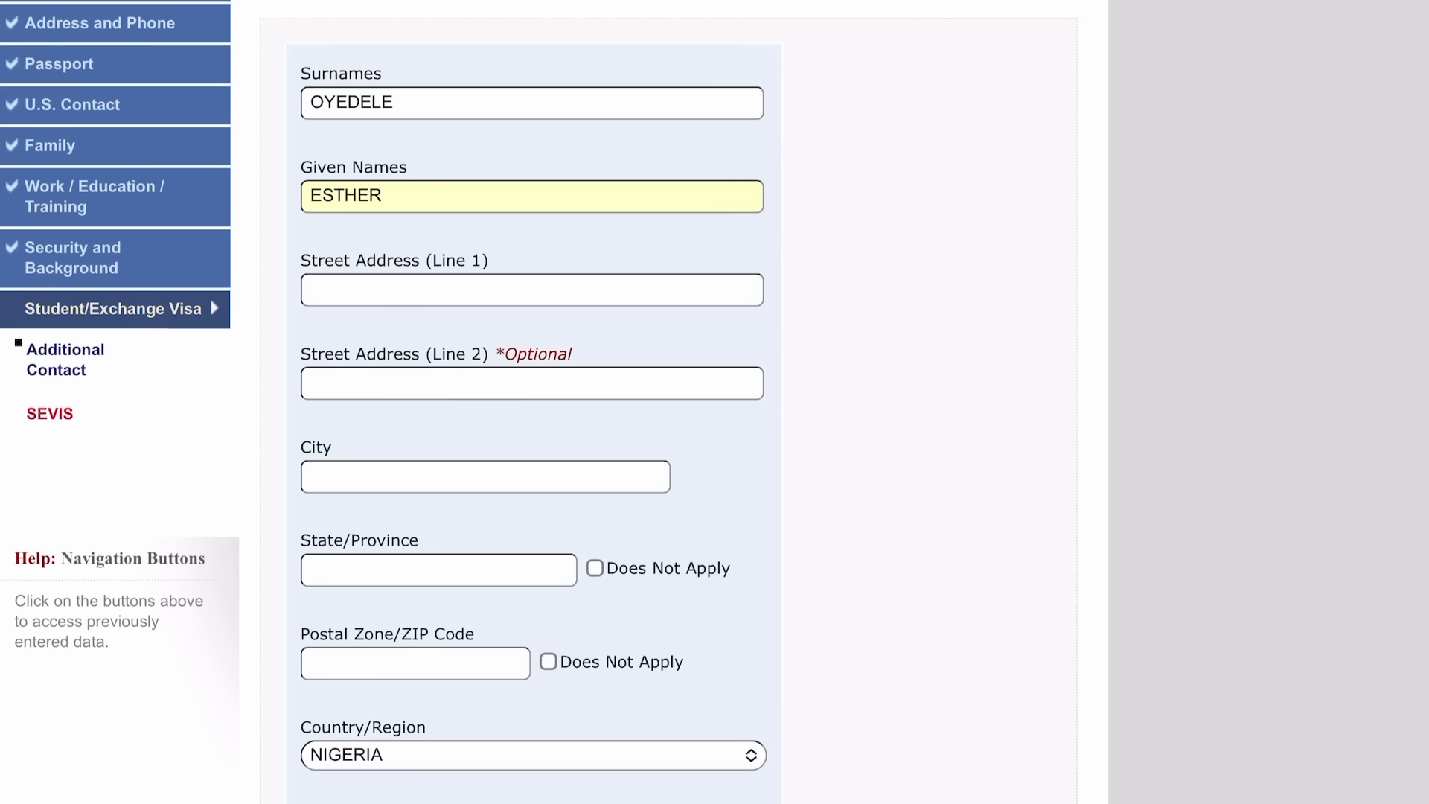
{"action": "key", "text": "Tab"}
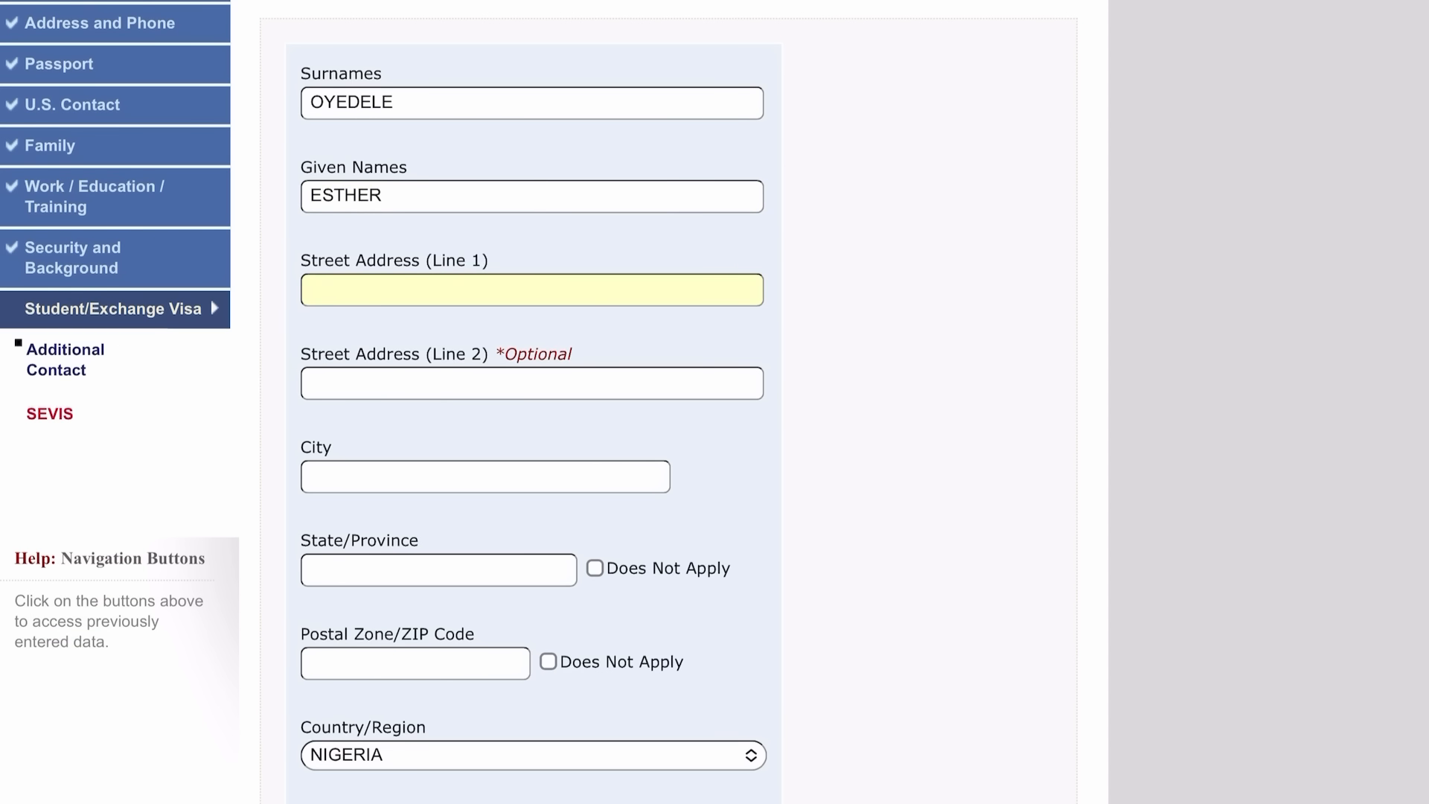
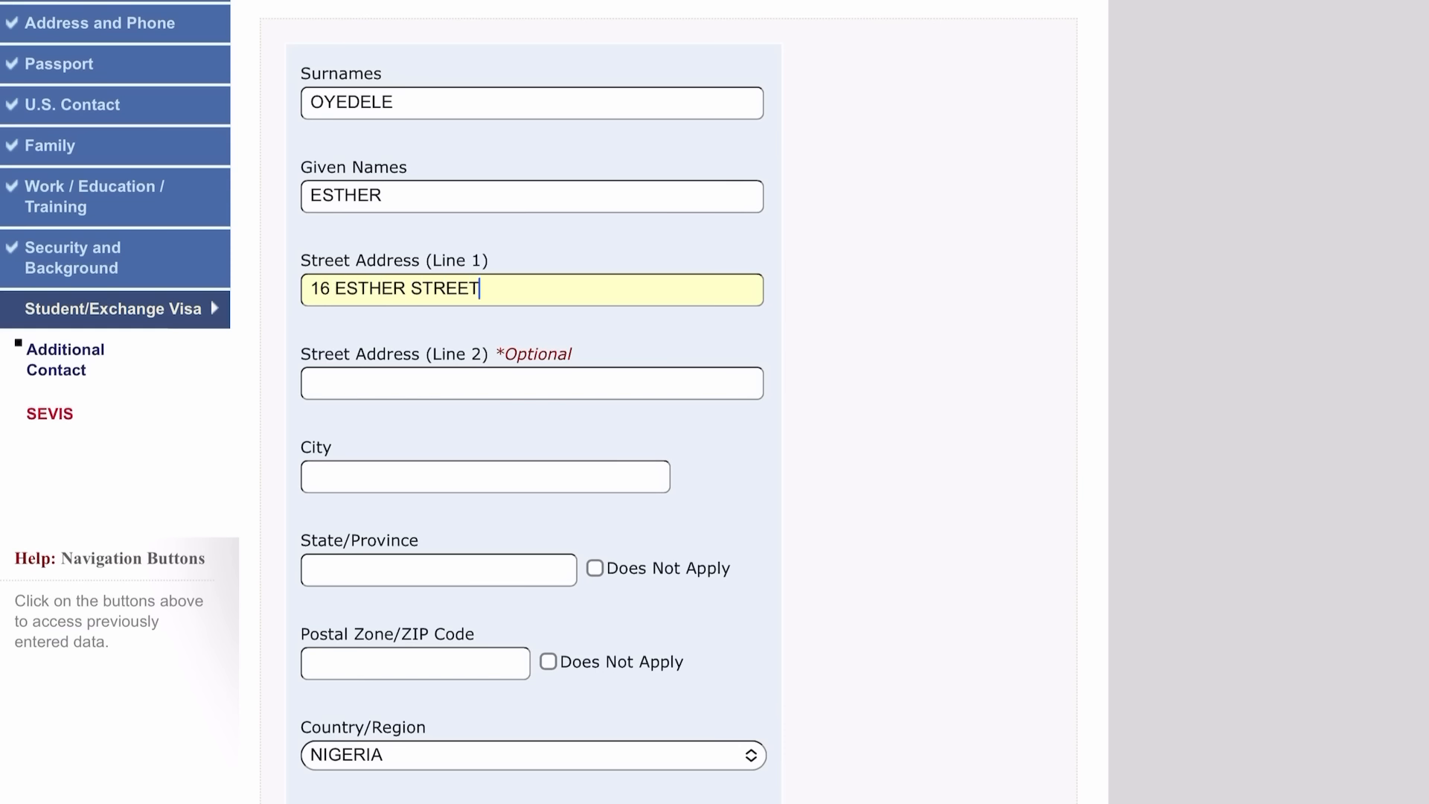
Enter the contact's city and state OSUN, marking postal code, telephone and email Does Not Apply.
{"action": "left_click", "coordinate": [485, 476]}
{"action": "type", "text": "OSOGBO"}
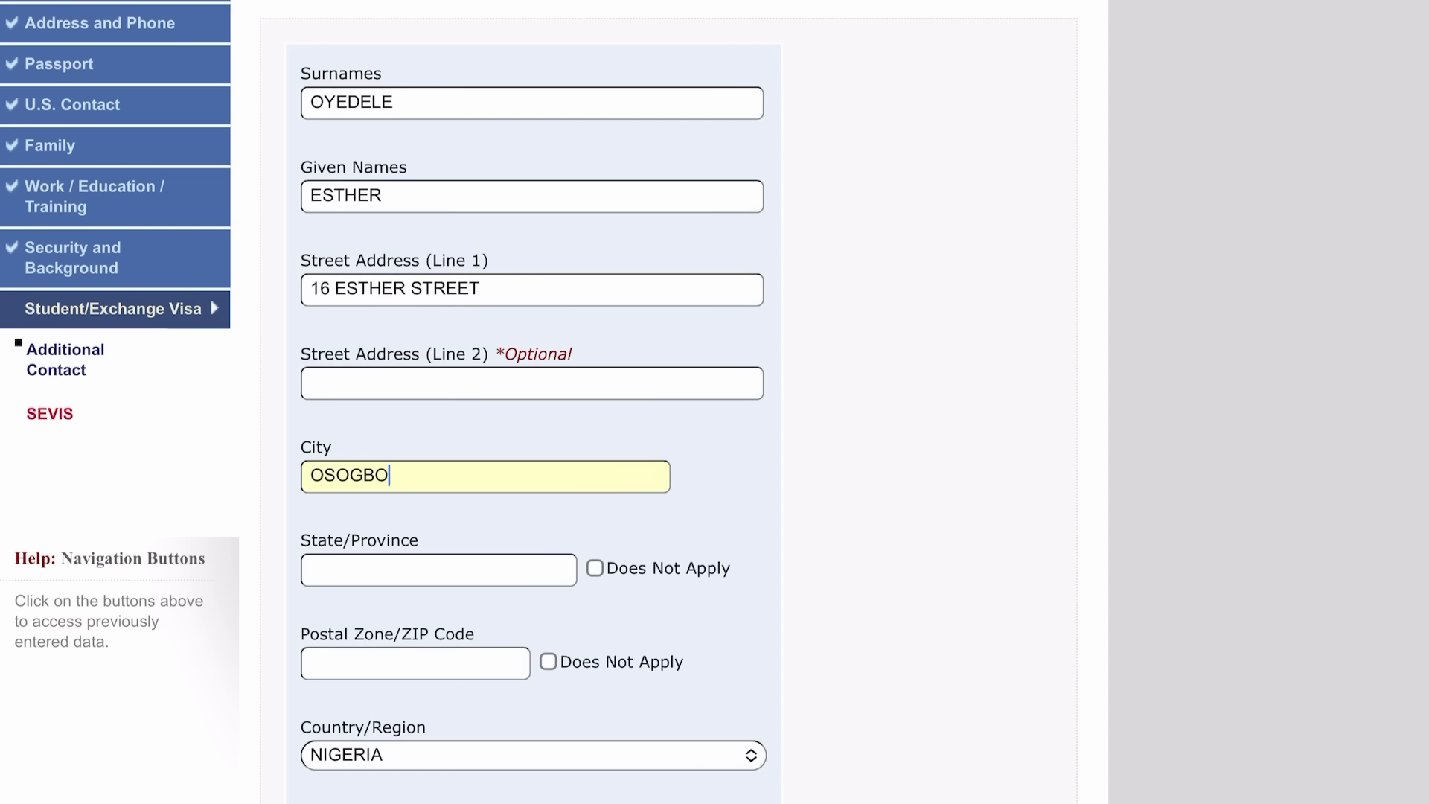
{"action": "scroll", "coordinate": [533, 402], "scroll_direction": "down", "scroll_amount": 3}
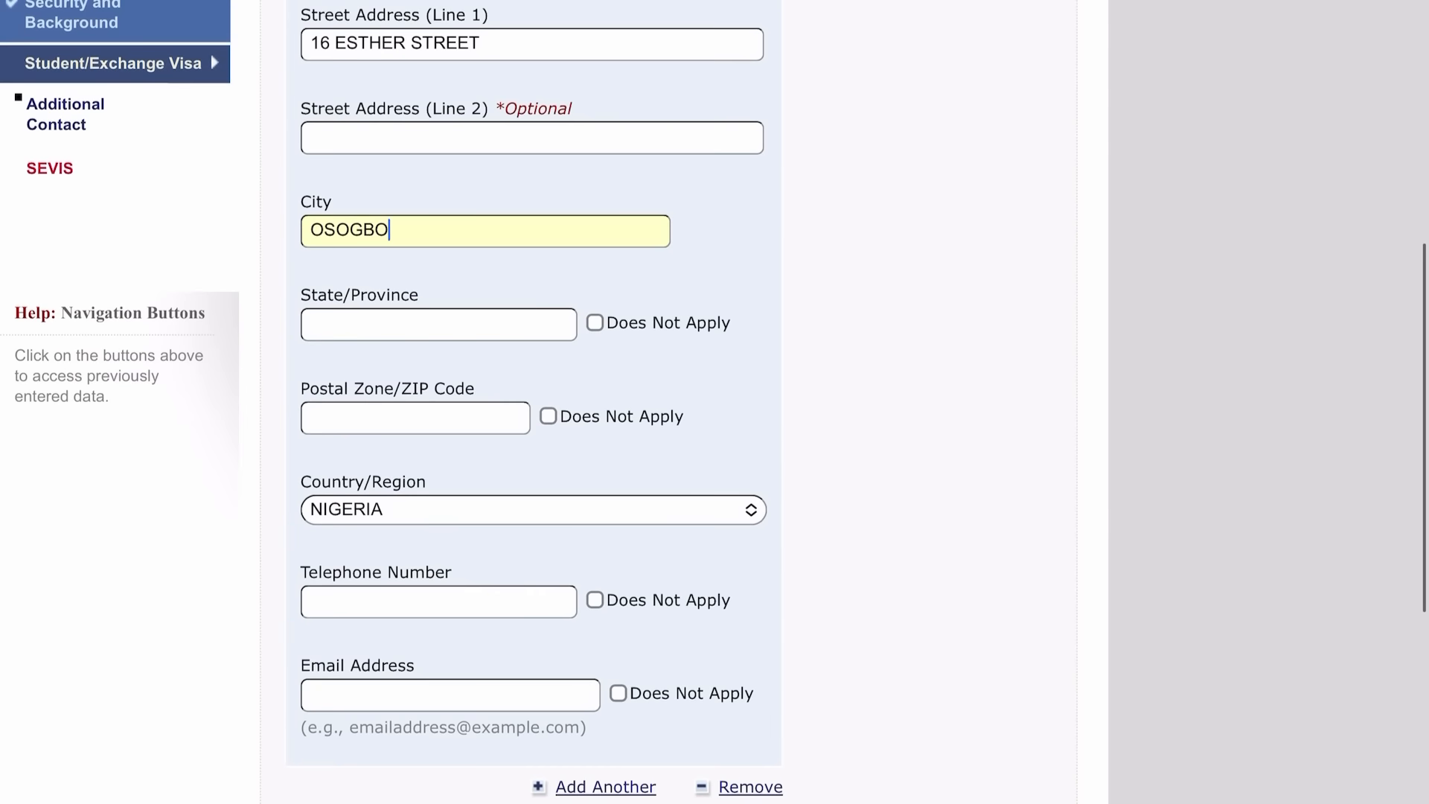
{"action": "left_click", "coordinate": [438, 326]}
{"action": "type", "text": "OSUN"}
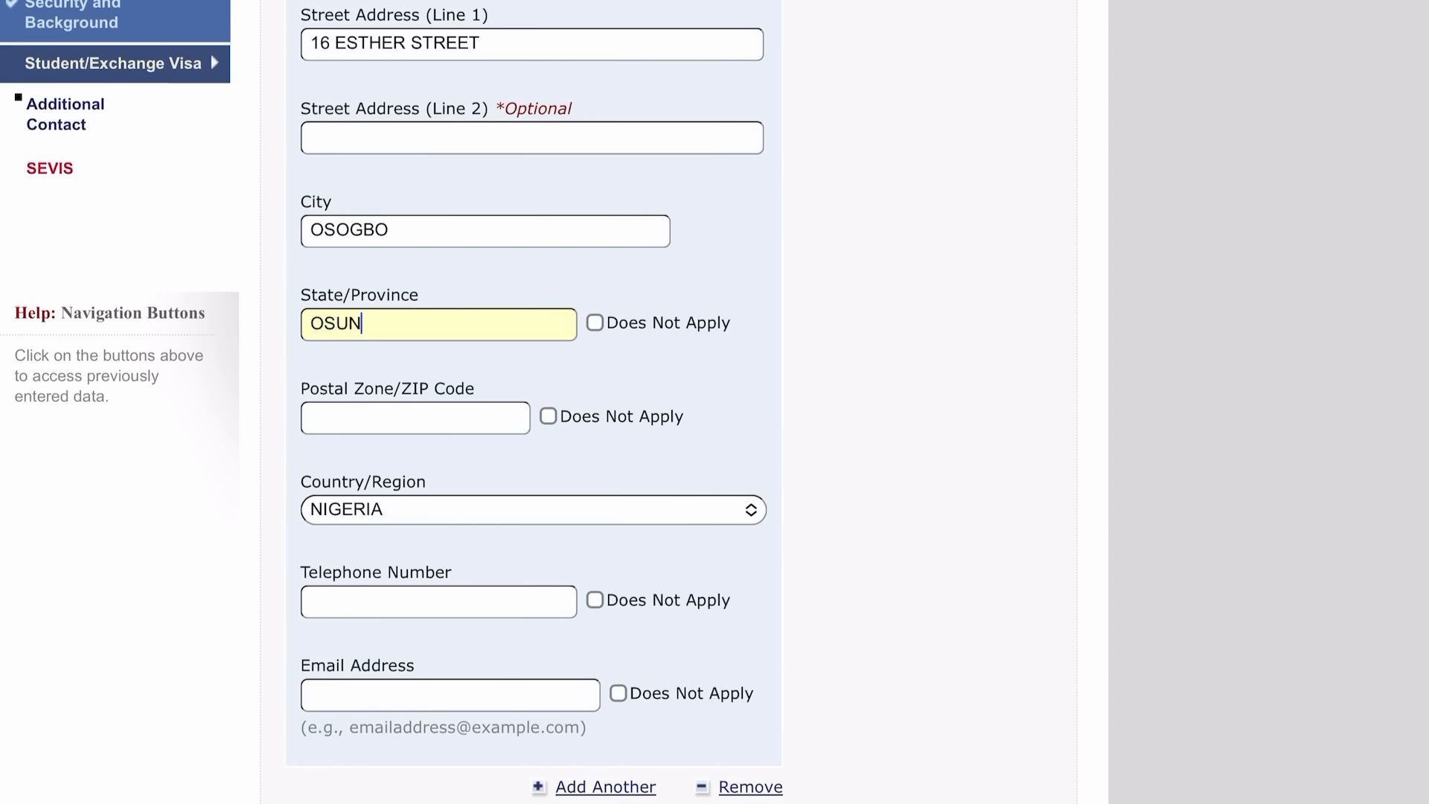
{"action": "left_click", "coordinate": [547, 416]}
{"action": "scroll", "coordinate": [533, 401], "scroll_direction": "down", "scroll_amount": 3}
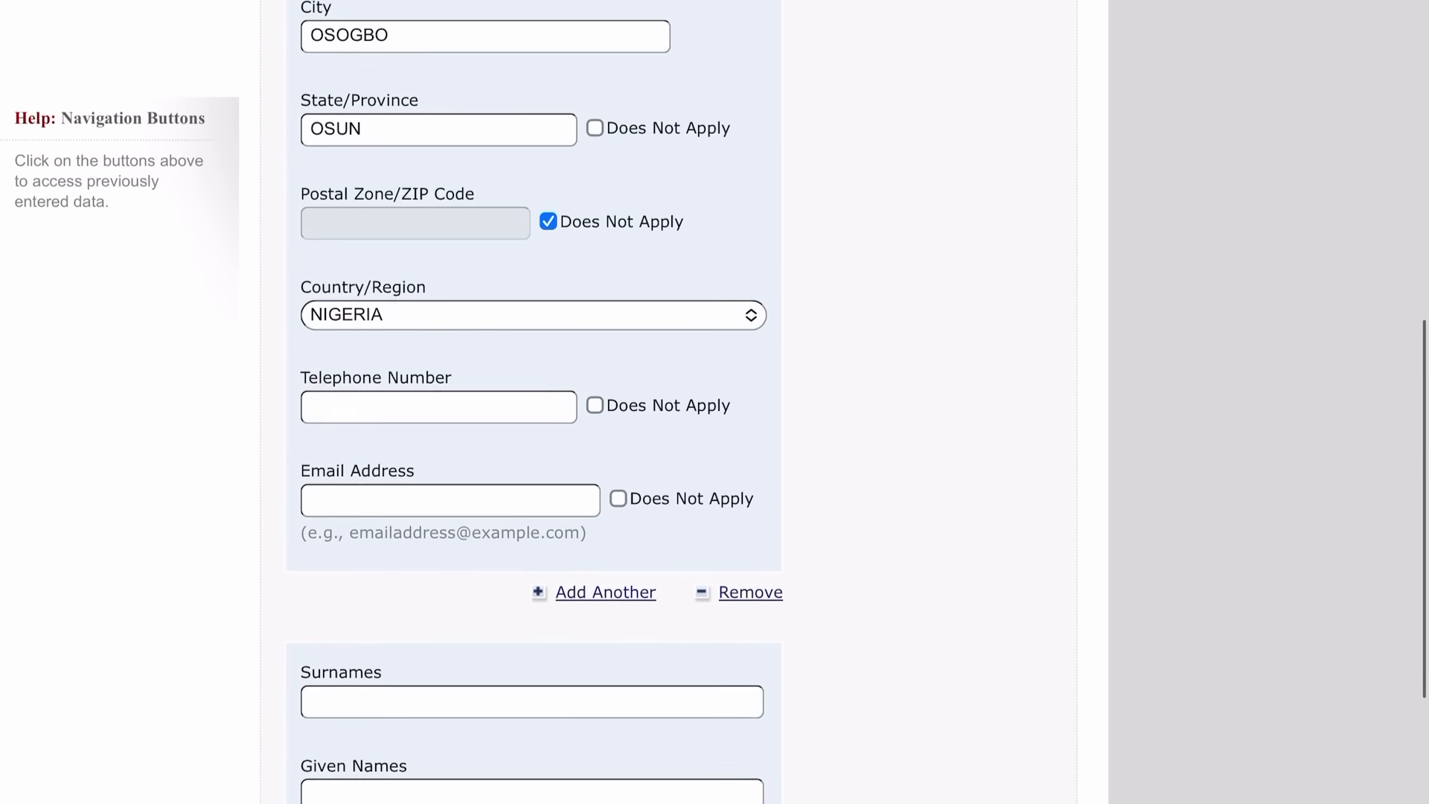
{"action": "left_click", "coordinate": [594, 390]}
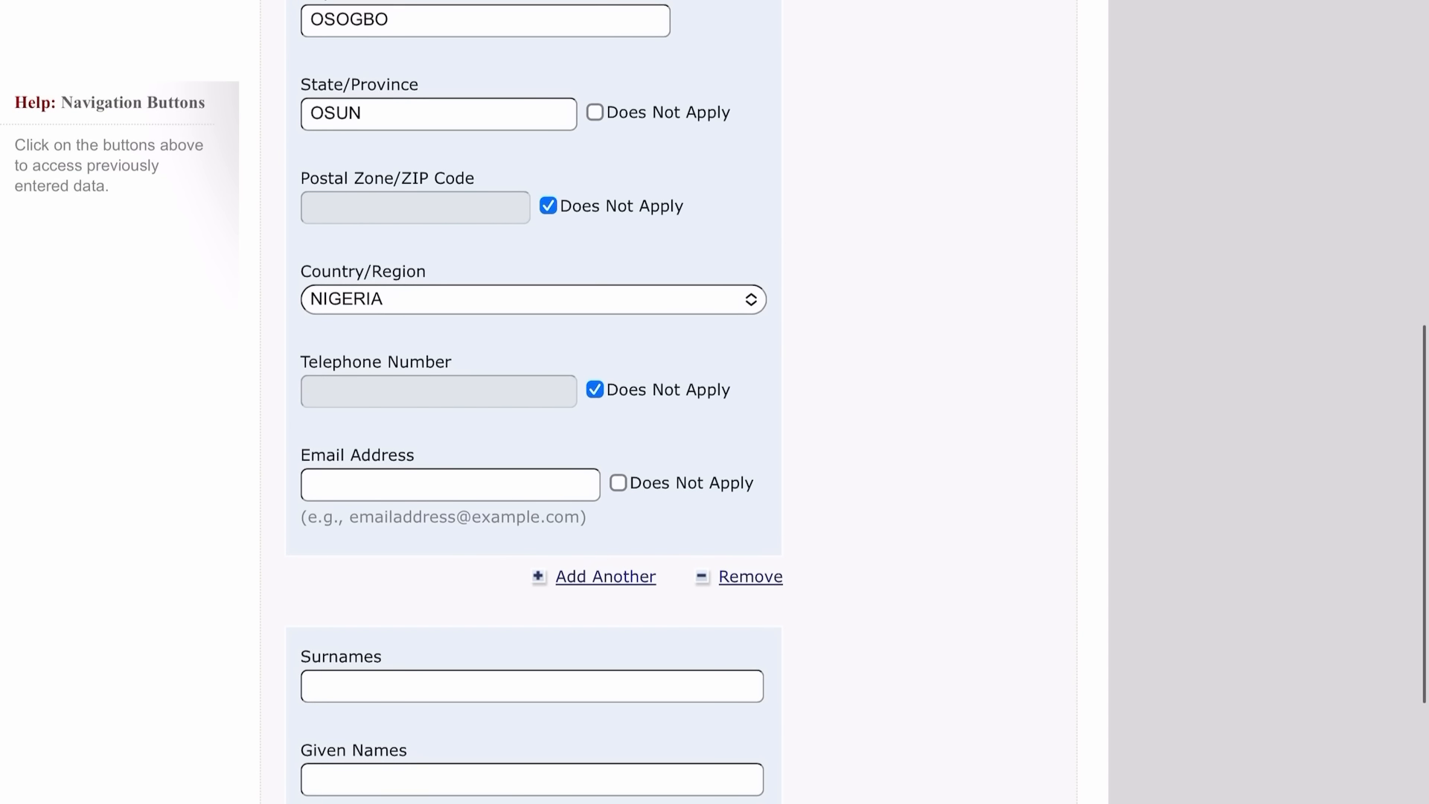
{"action": "left_click", "coordinate": [617, 483]}
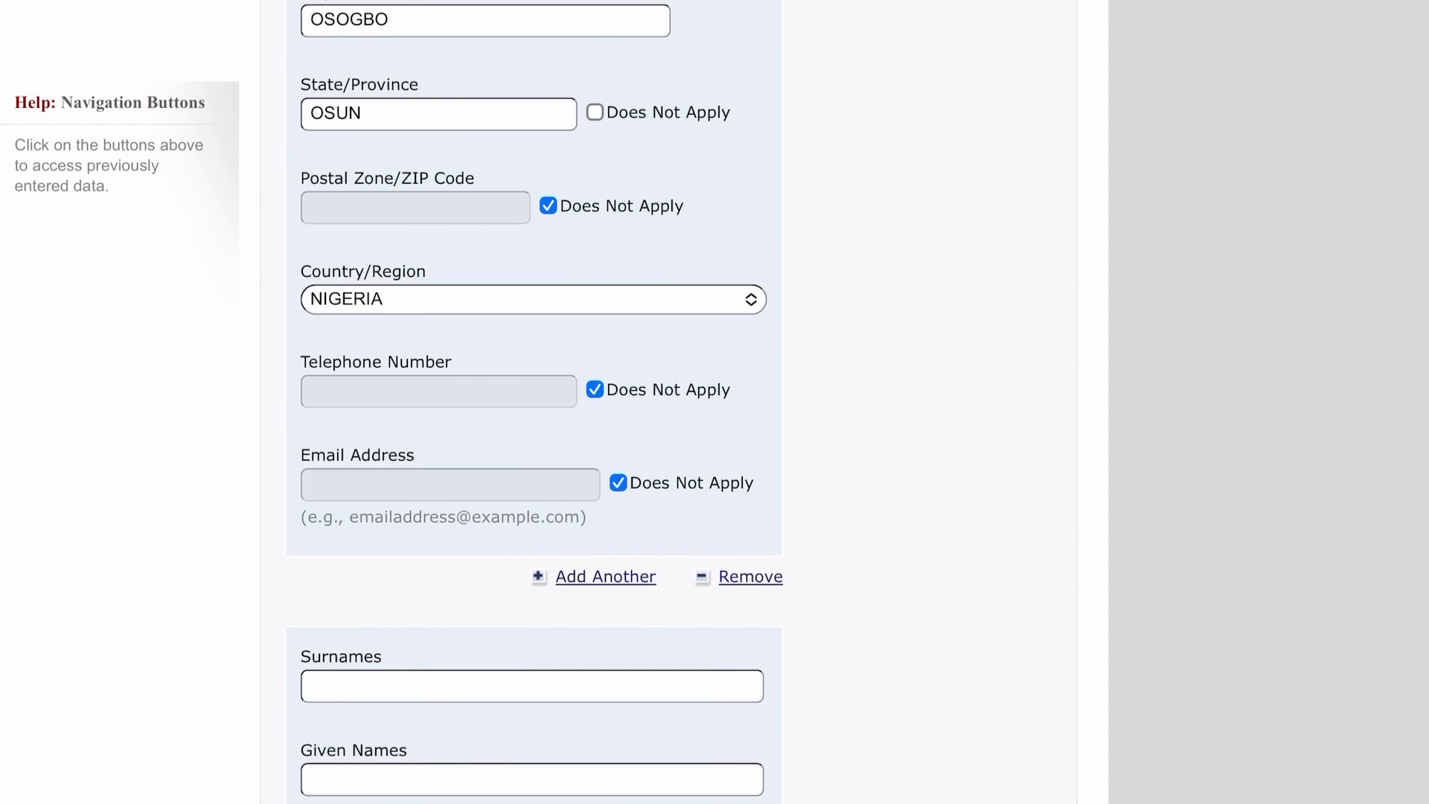
{"action": "scroll", "coordinate": [533, 402], "scroll_direction": "down", "scroll_amount": 4}
Enter the second contact's surname, given names and street address.
{"action": "left_click", "coordinate": [532, 377]}
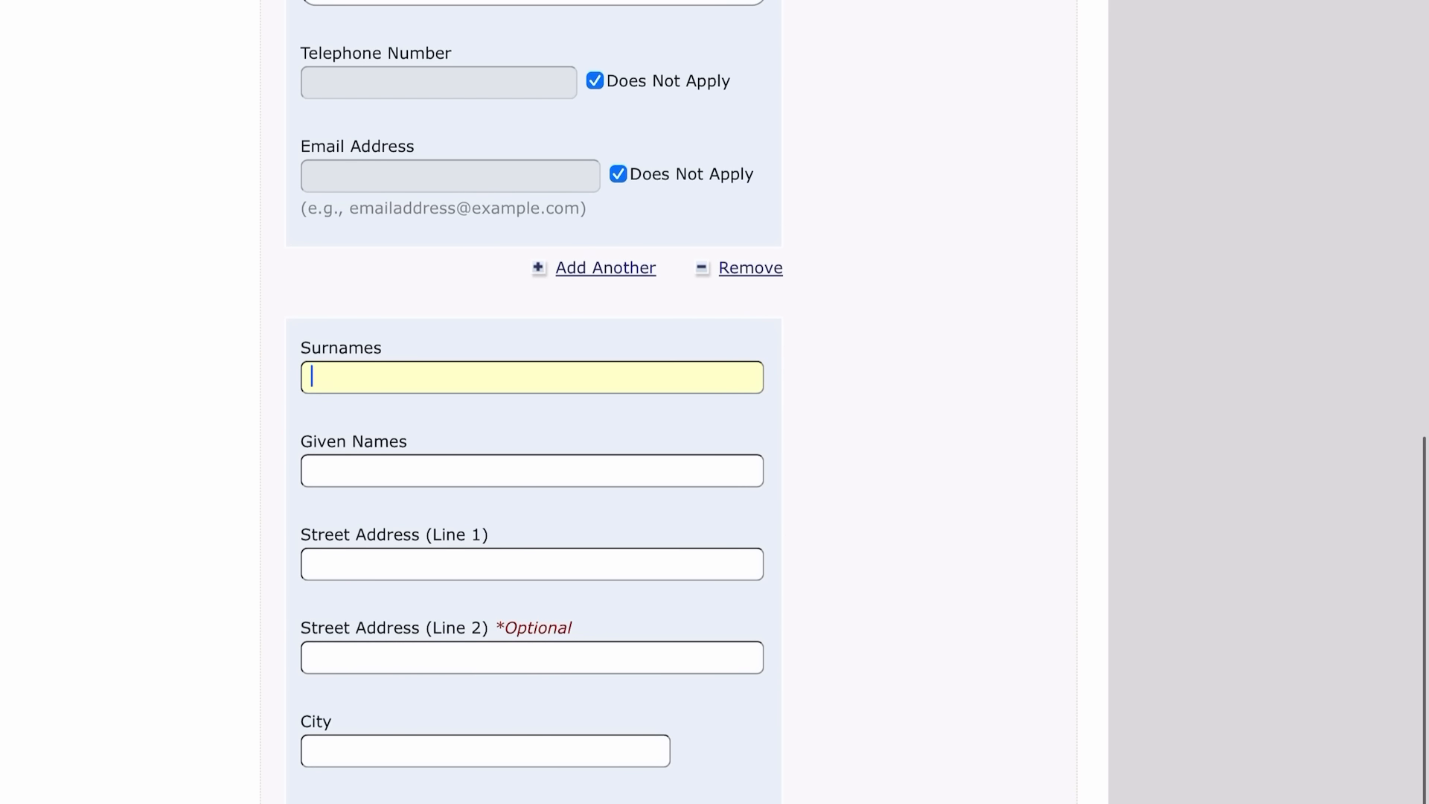
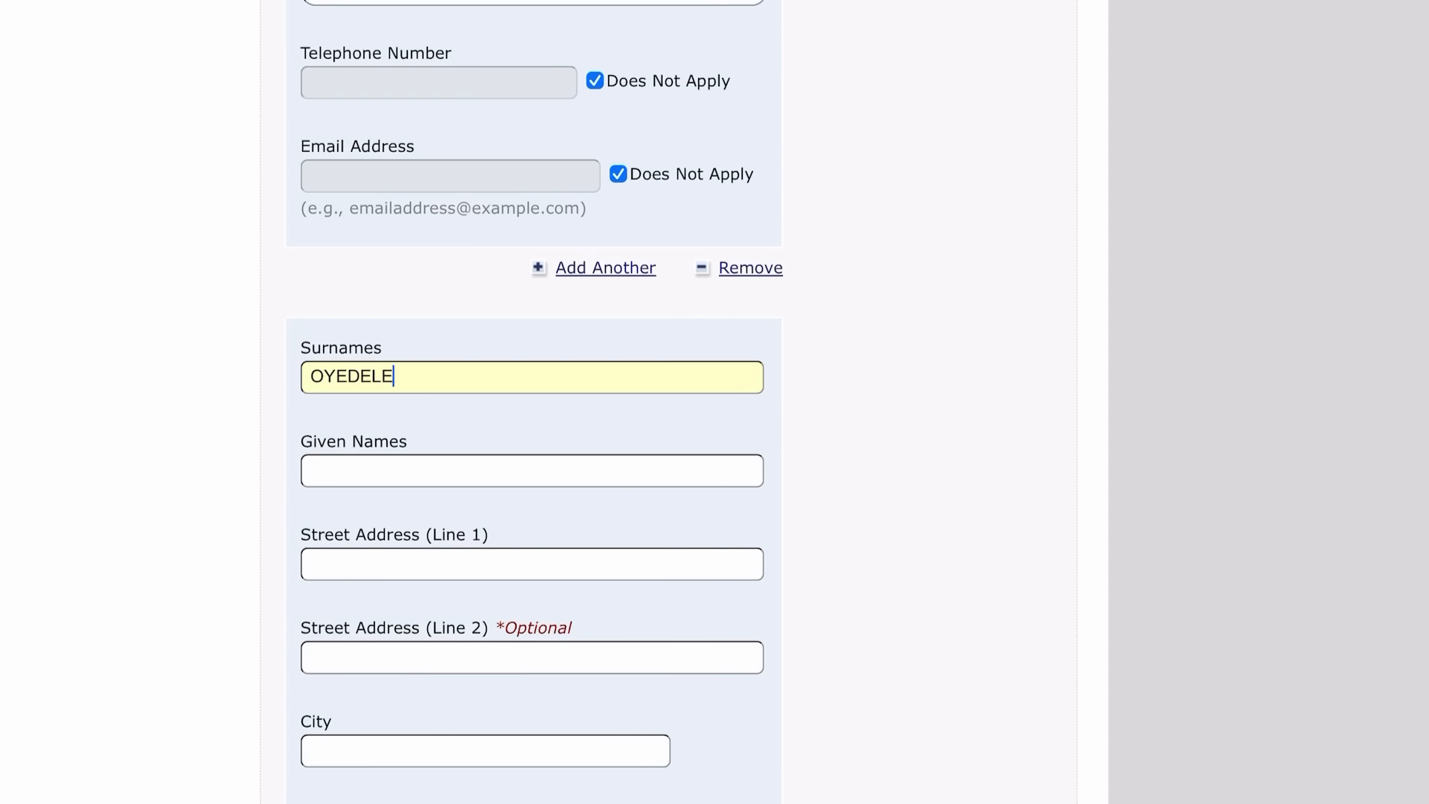
{"action": "key", "text": "Tab"}
{"action": "key", "text": "Tab"}
{"action": "scroll", "coordinate": [533, 401], "scroll_direction": "down", "scroll_amount": 2}
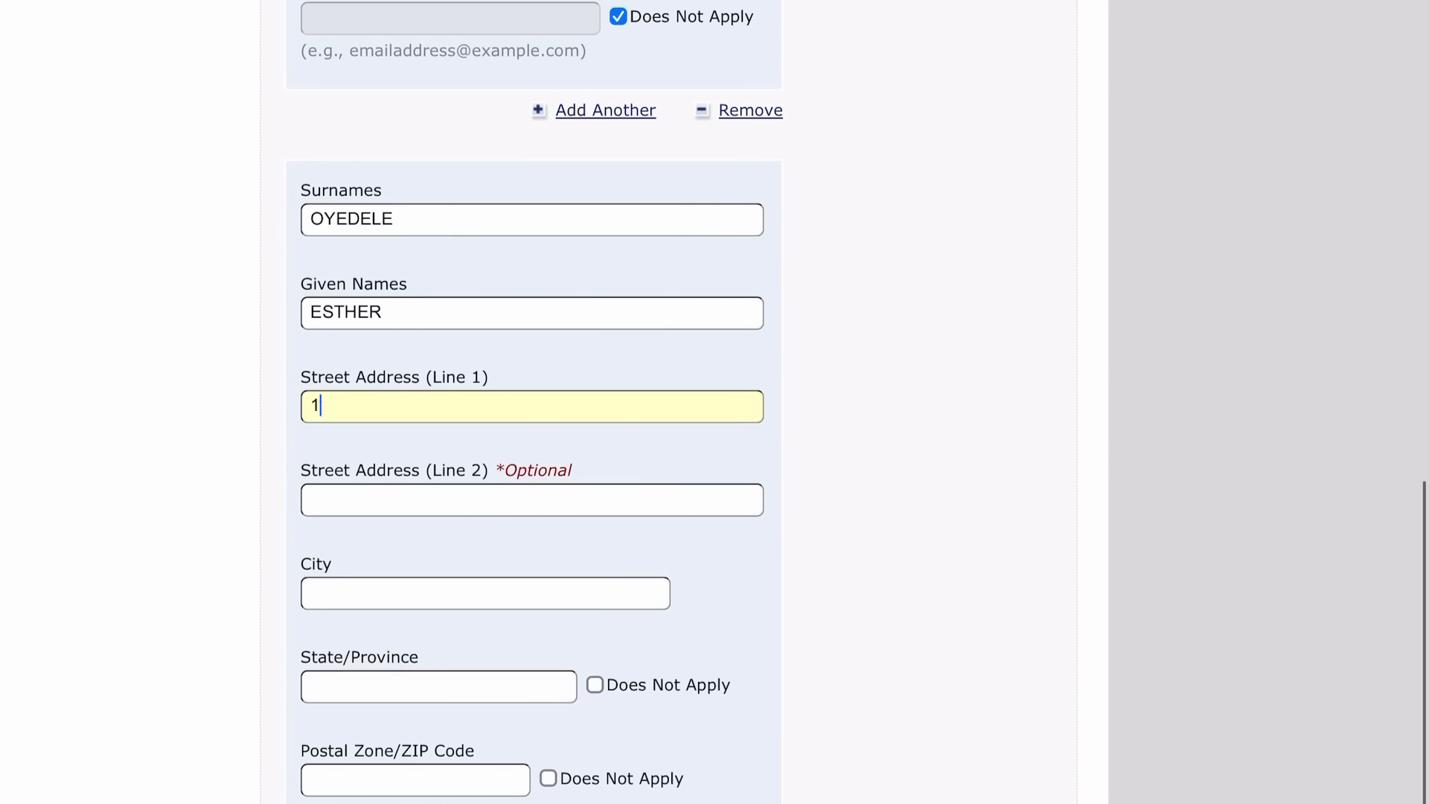
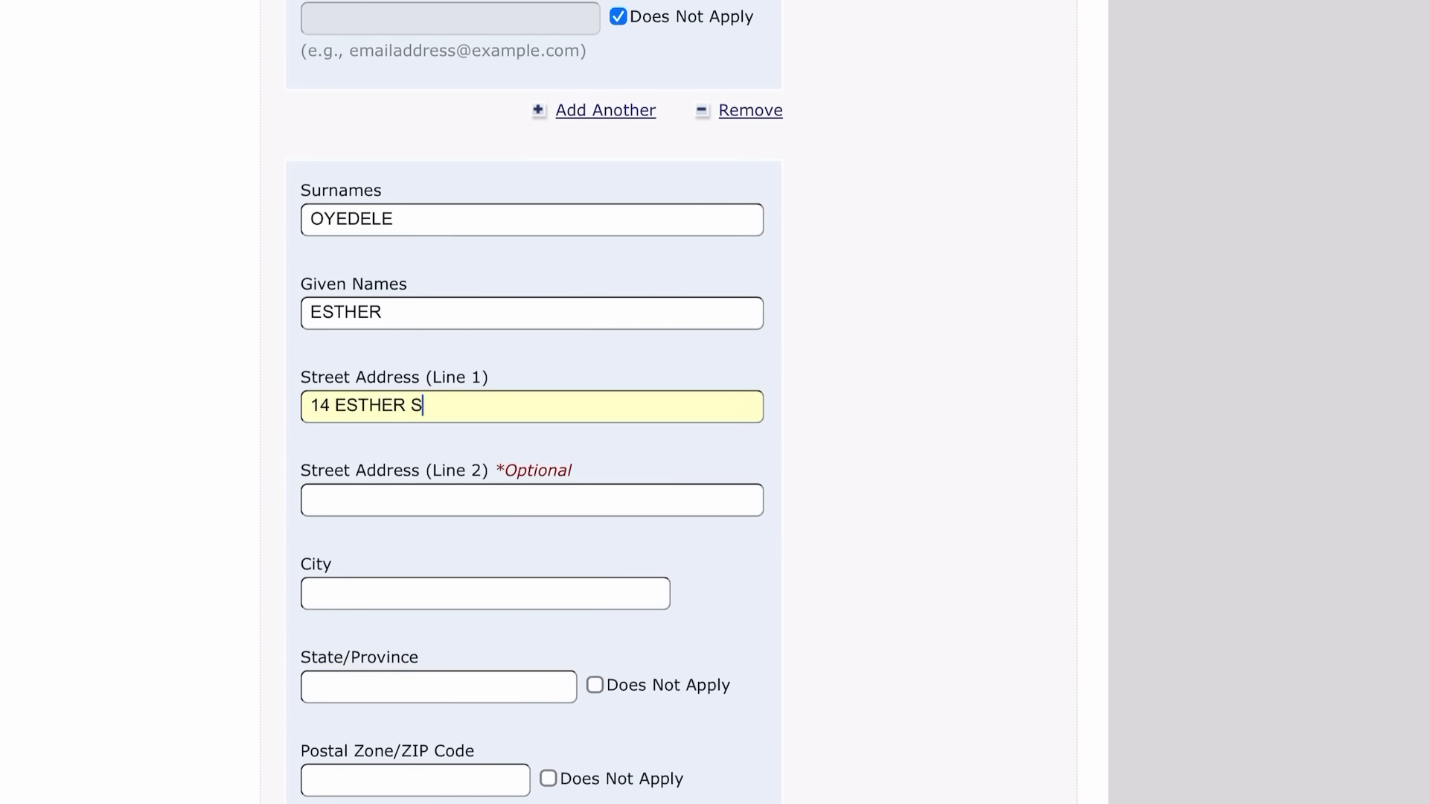
Add the city line and state OSUN, marking postal code, telephone and email Does Not Apply.
{"action": "scroll", "coordinate": [533, 402], "scroll_direction": "down", "scroll_amount": 2}
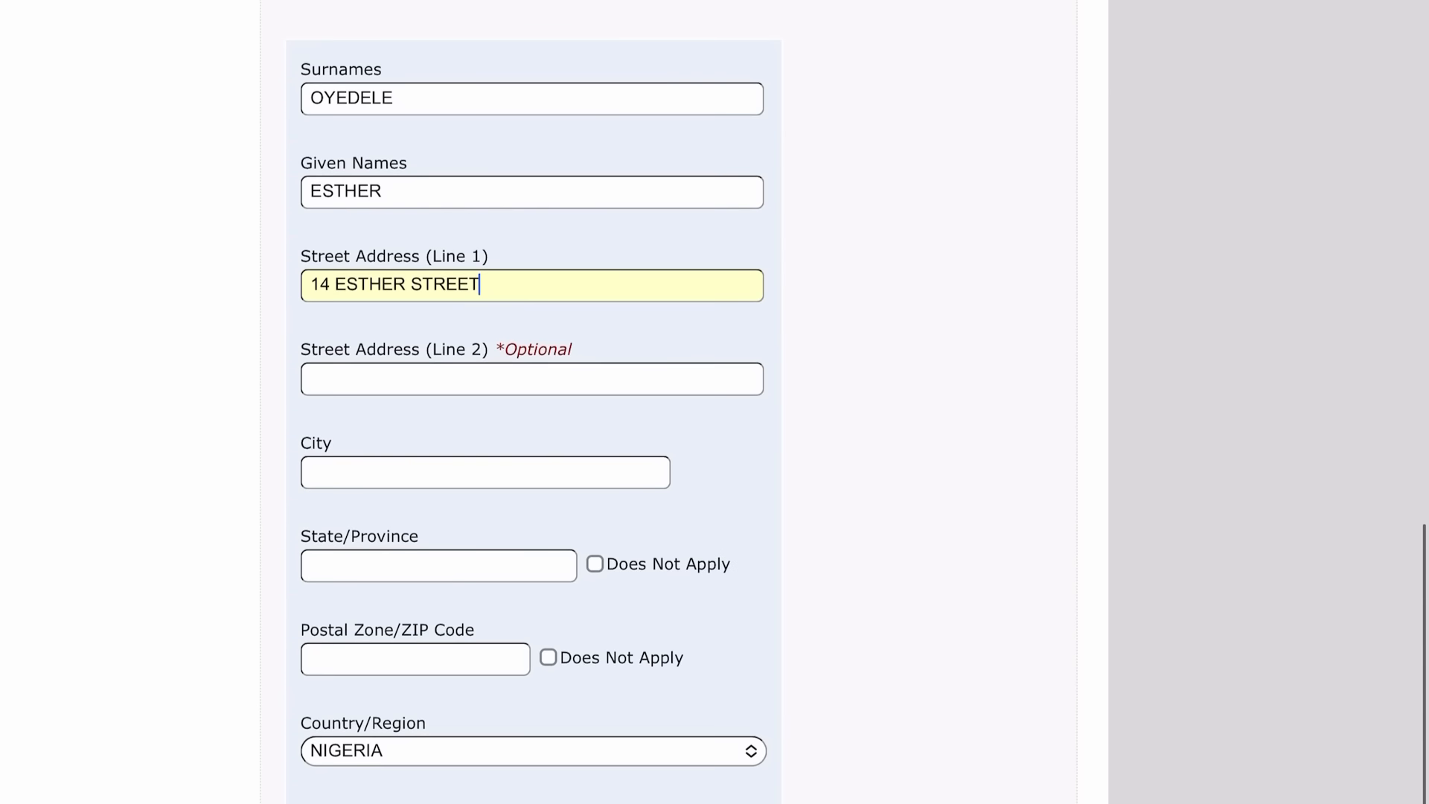
{"action": "key", "text": "Tab"}
{"action": "key", "text": "Tab"}
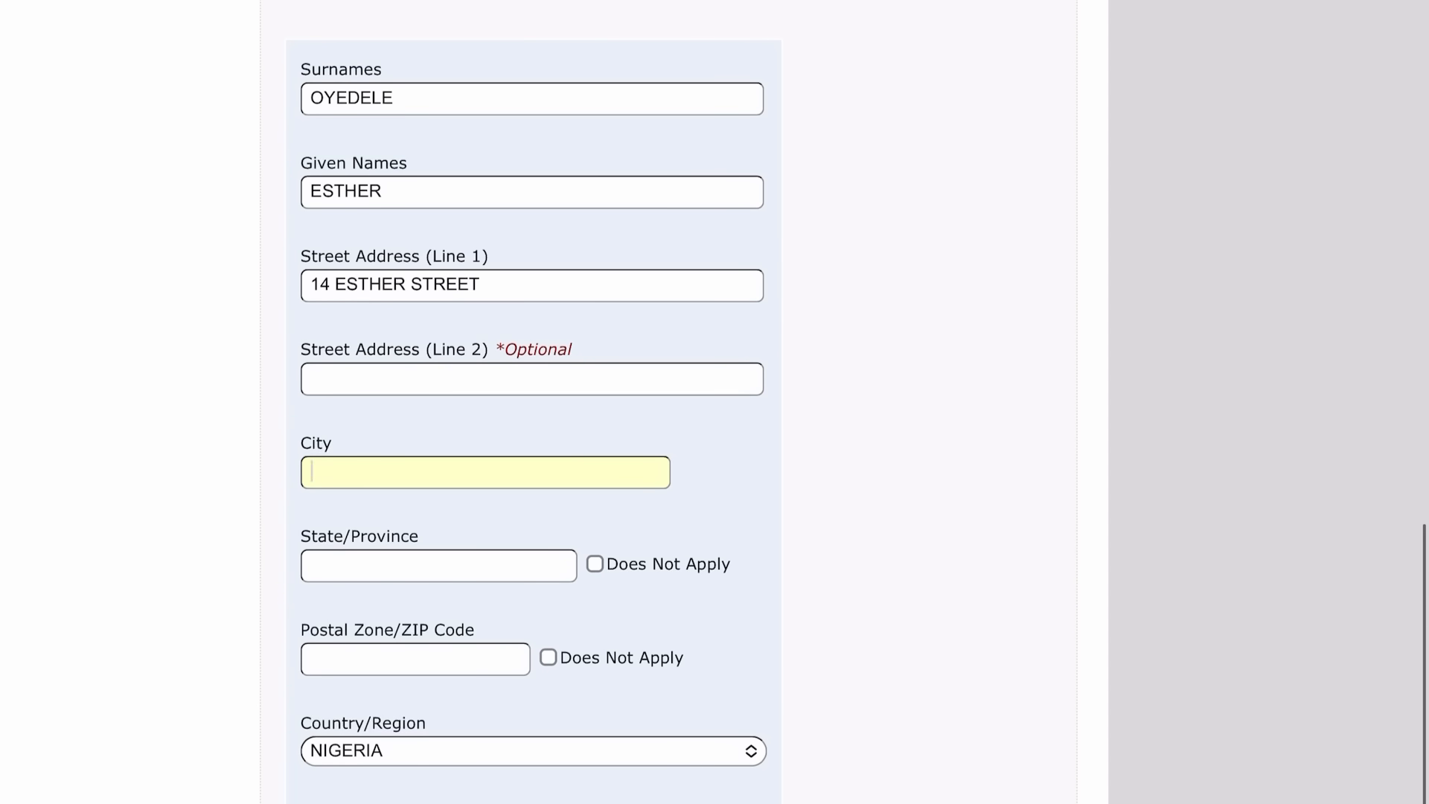
{"action": "type", "text": "OSOGBO"}
{"action": "scroll", "coordinate": [715, 402], "scroll_direction": "down", "scroll_amount": 4}
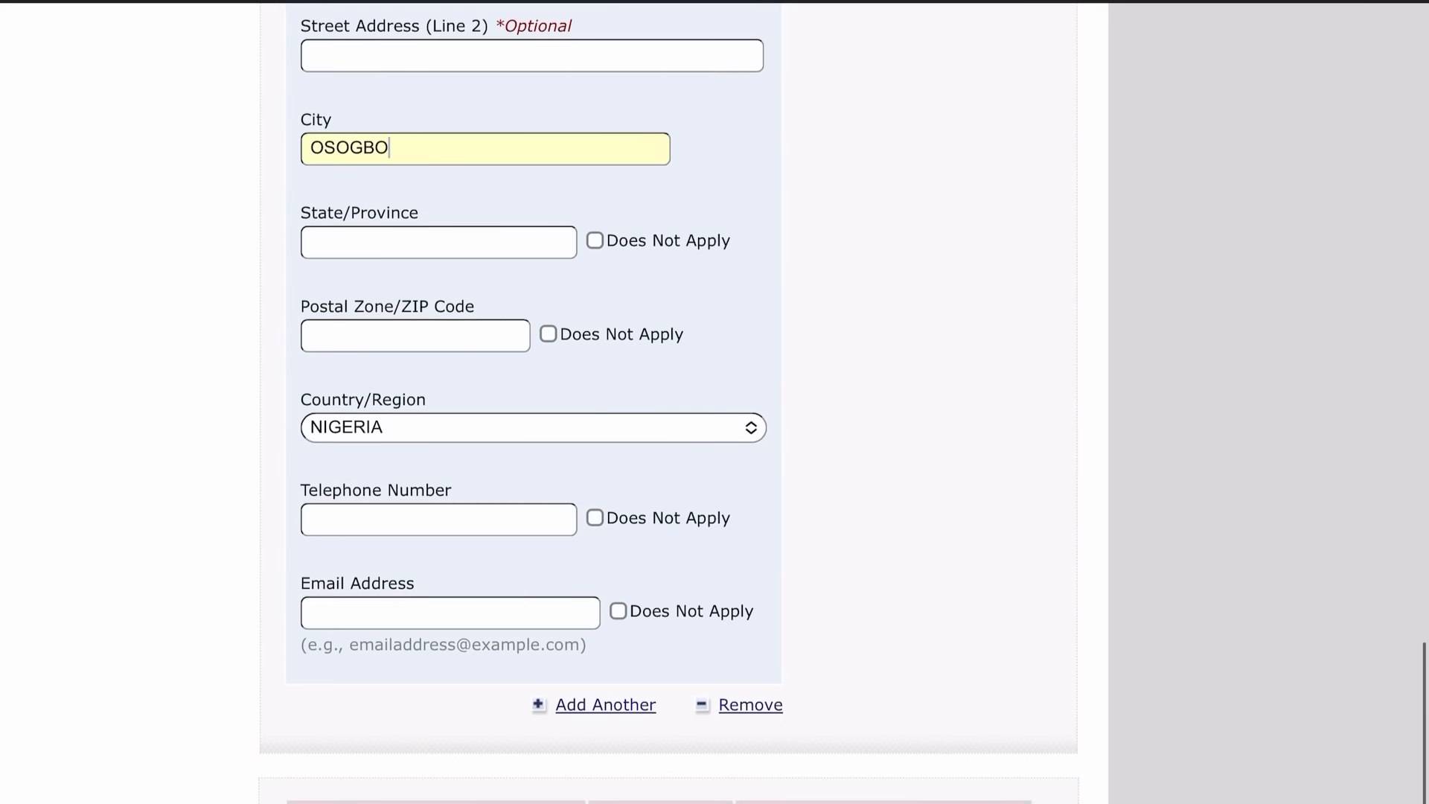
{"action": "key", "text": "Tab"}
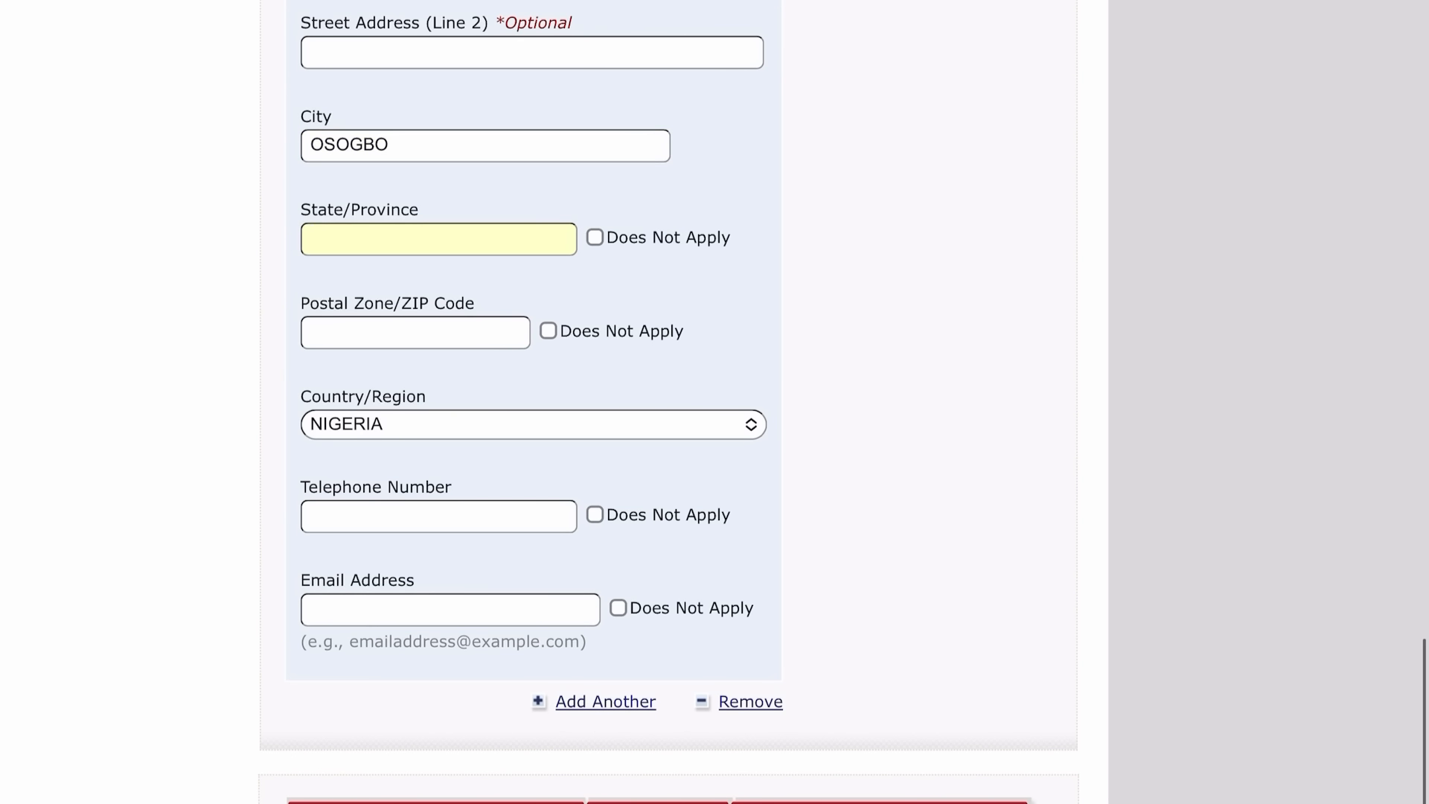
{"action": "type", "text": "OSUN"}
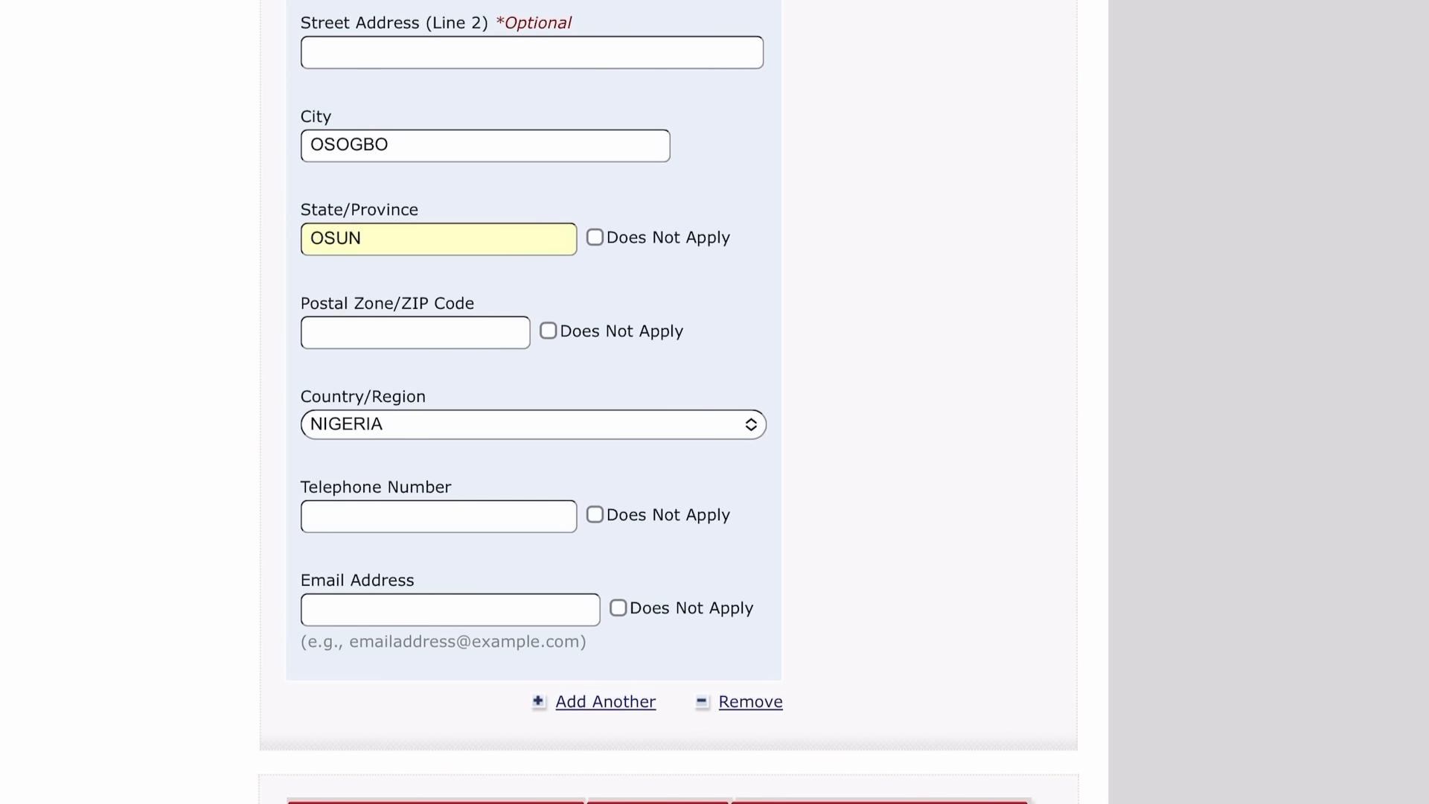
{"action": "left_click", "coordinate": [548, 331]}
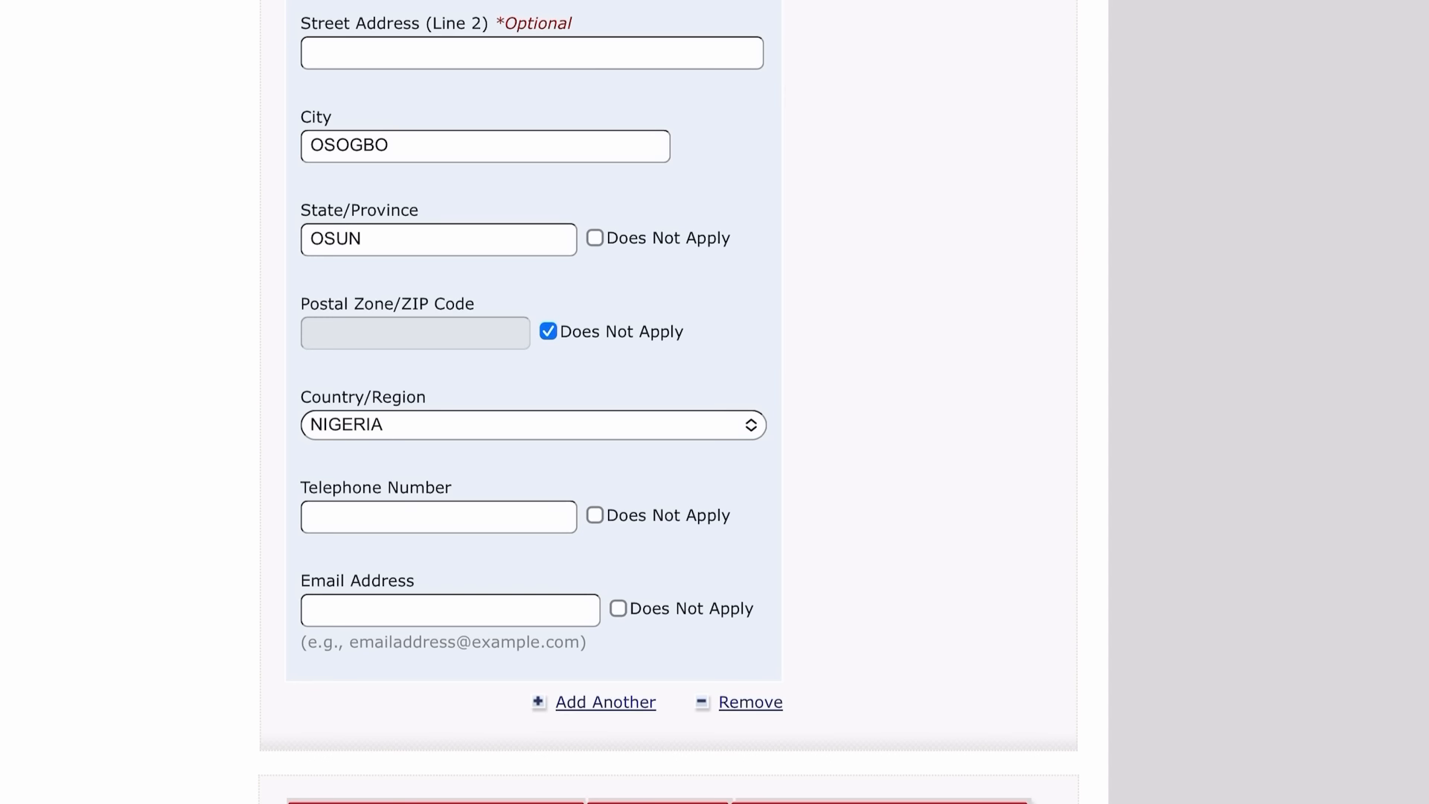
{"action": "left_click", "coordinate": [595, 515]}
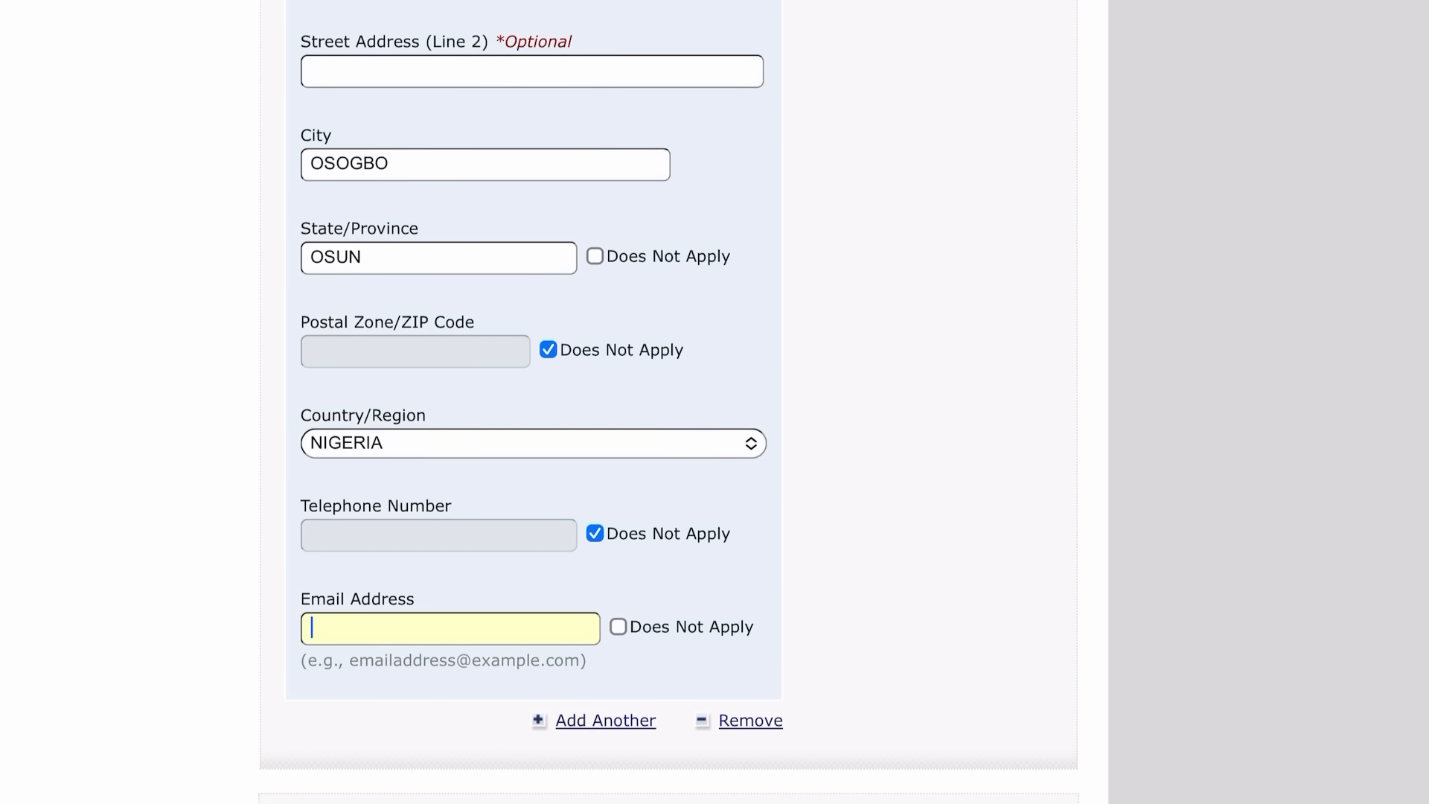
{"action": "left_click", "coordinate": [618, 627]}
{"action": "scroll", "coordinate": [715, 402], "scroll_direction": "down", "scroll_amount": 3}
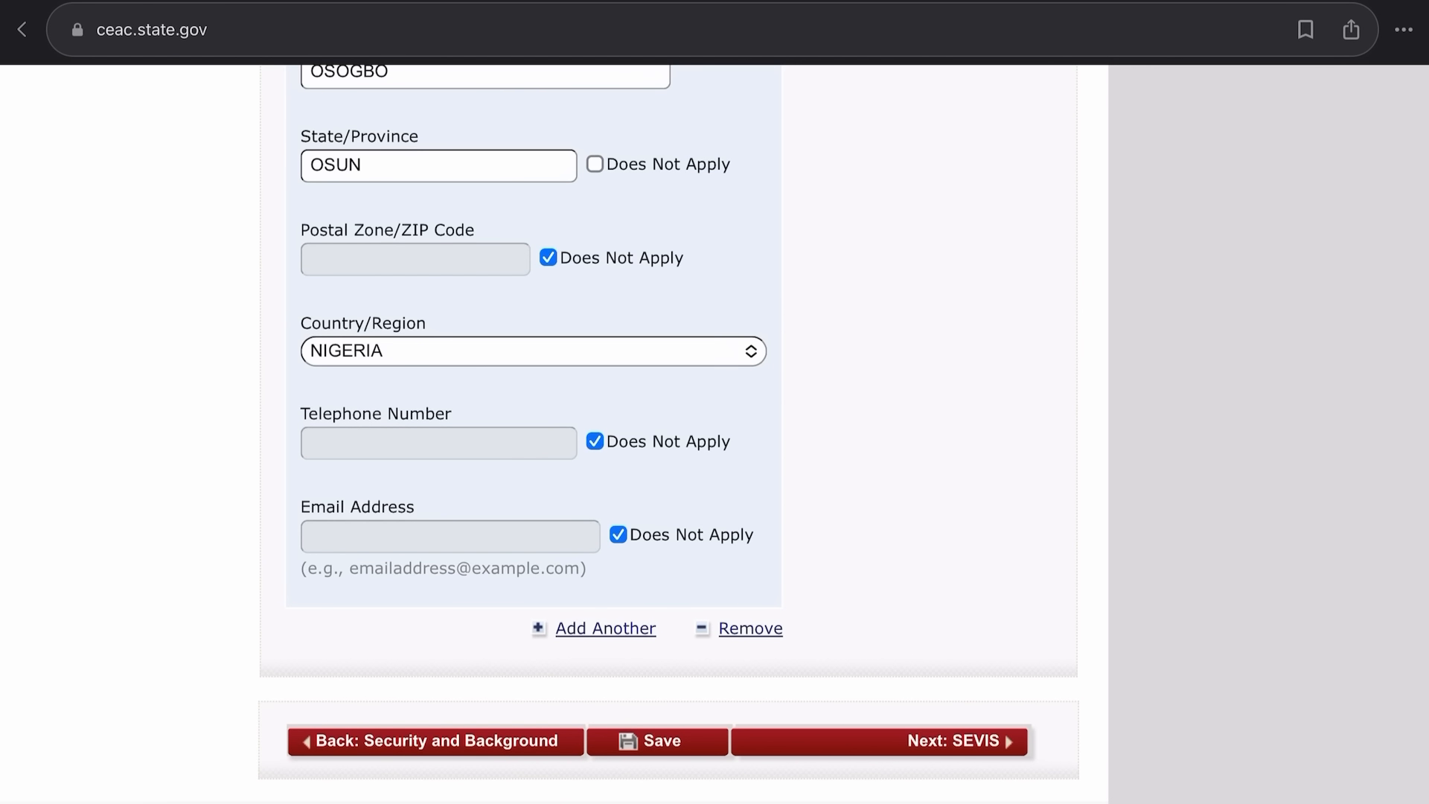
Go to the SEVIS information page and enter the student's SEVIS ID.
{"action": "left_click", "coordinate": [953, 742]}
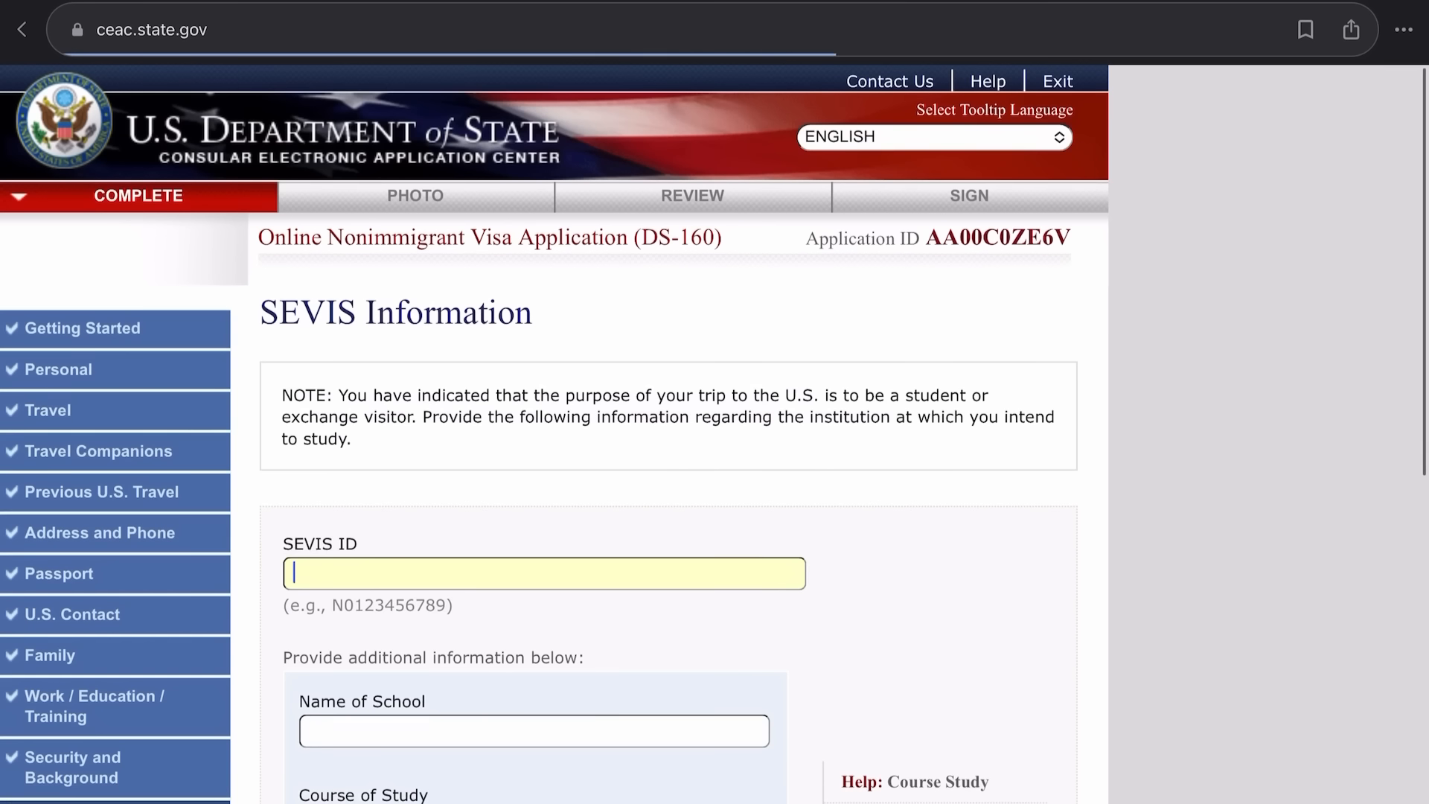
{"action": "scroll", "coordinate": [715, 402], "scroll_direction": "down", "scroll_amount": 2}
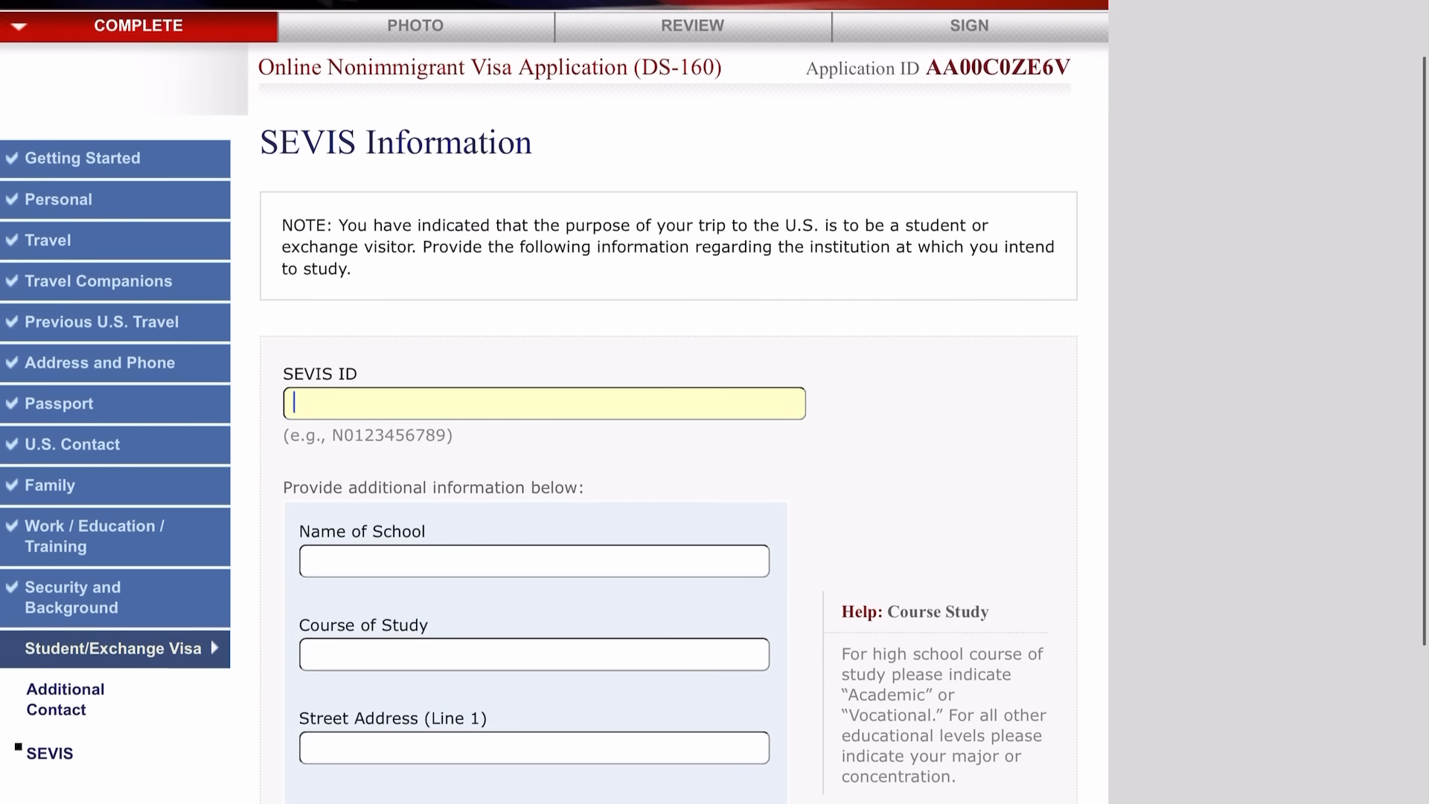
{"action": "scroll", "coordinate": [714, 402], "scroll_direction": "down", "scroll_amount": 1}
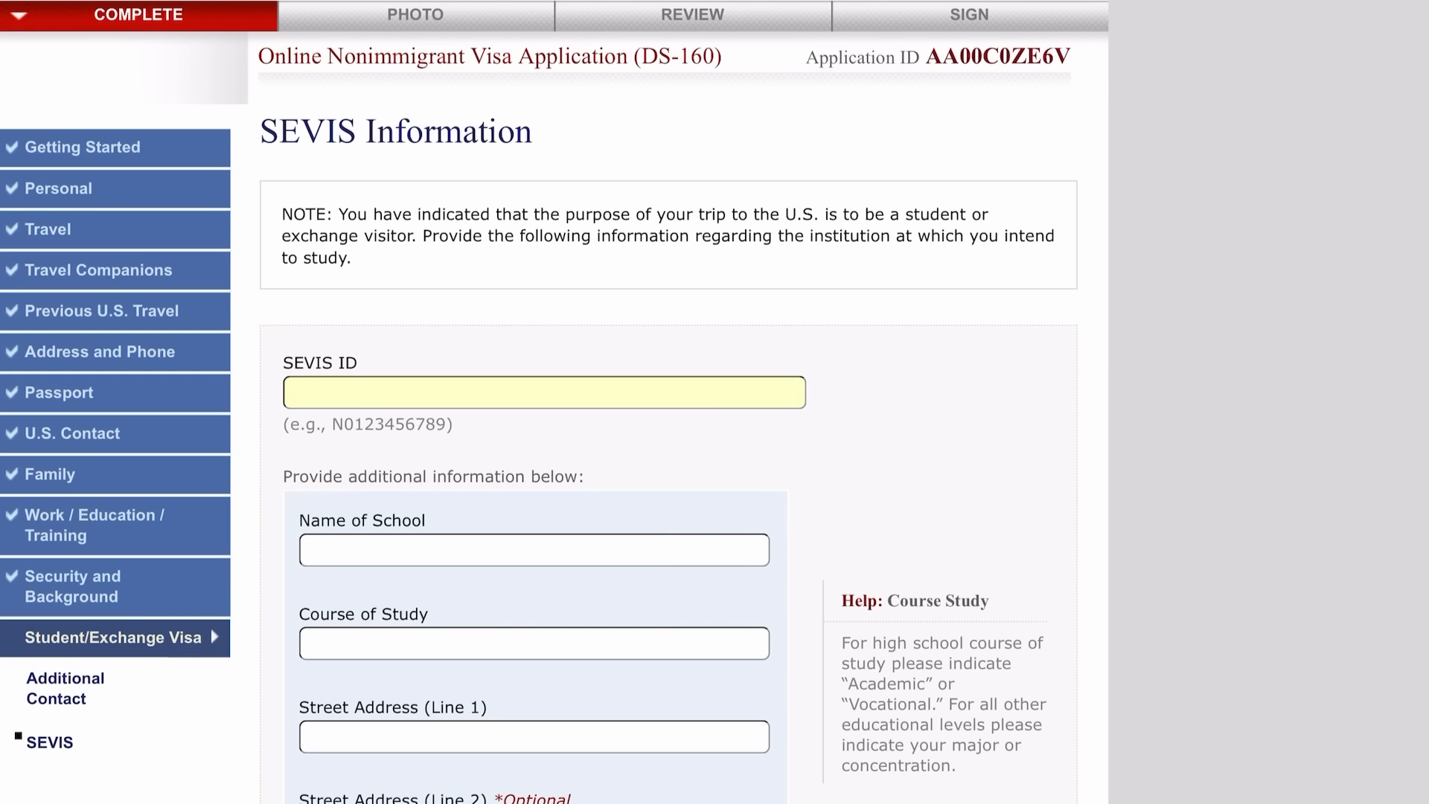
Enter school BOELING GREEN STATE UNIVERSITY, course GEOLOGY, and street address 1001 E. WOOSTER.
{"action": "scroll", "coordinate": [554, 402], "scroll_direction": "down", "scroll_amount": 5}
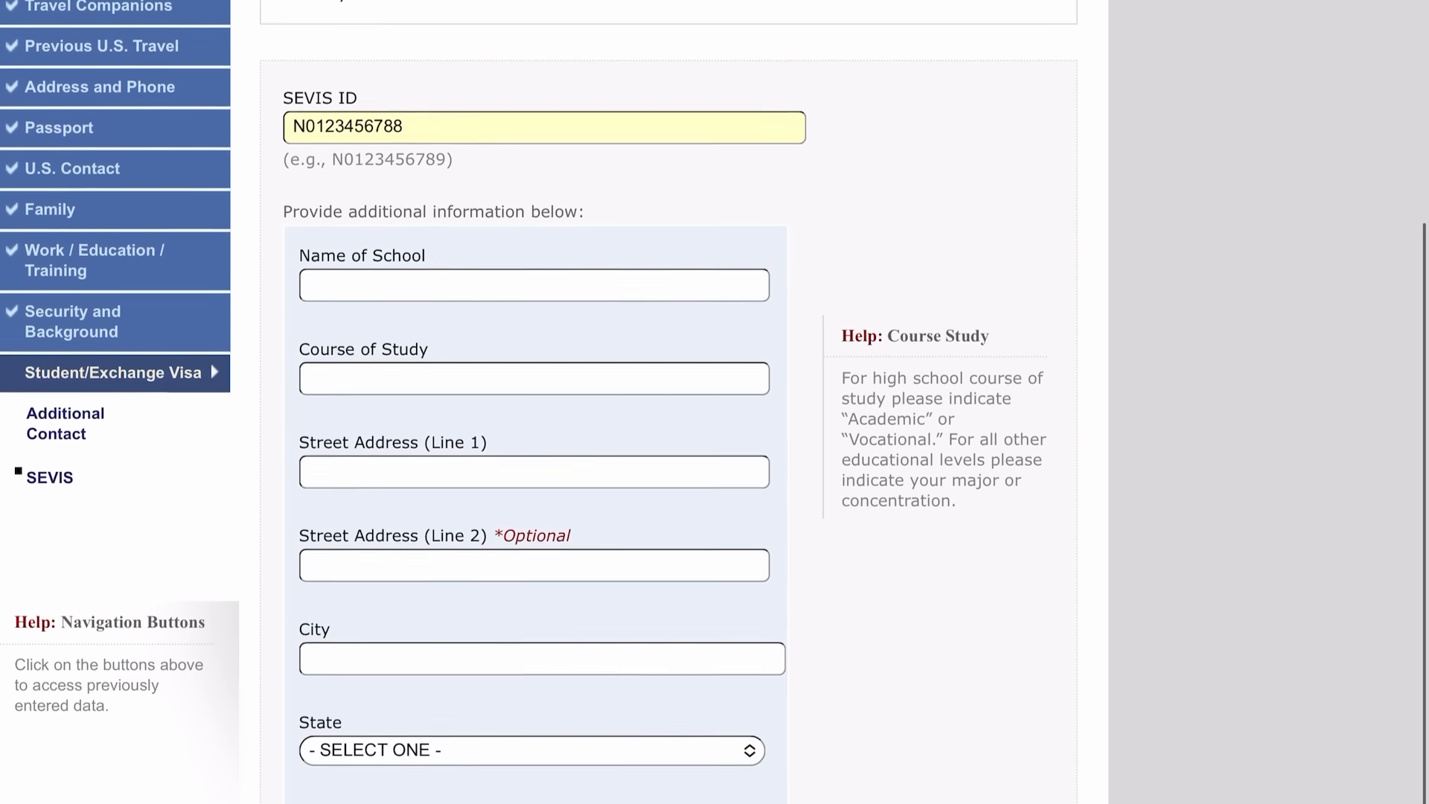
{"action": "left_click", "coordinate": [534, 212]}
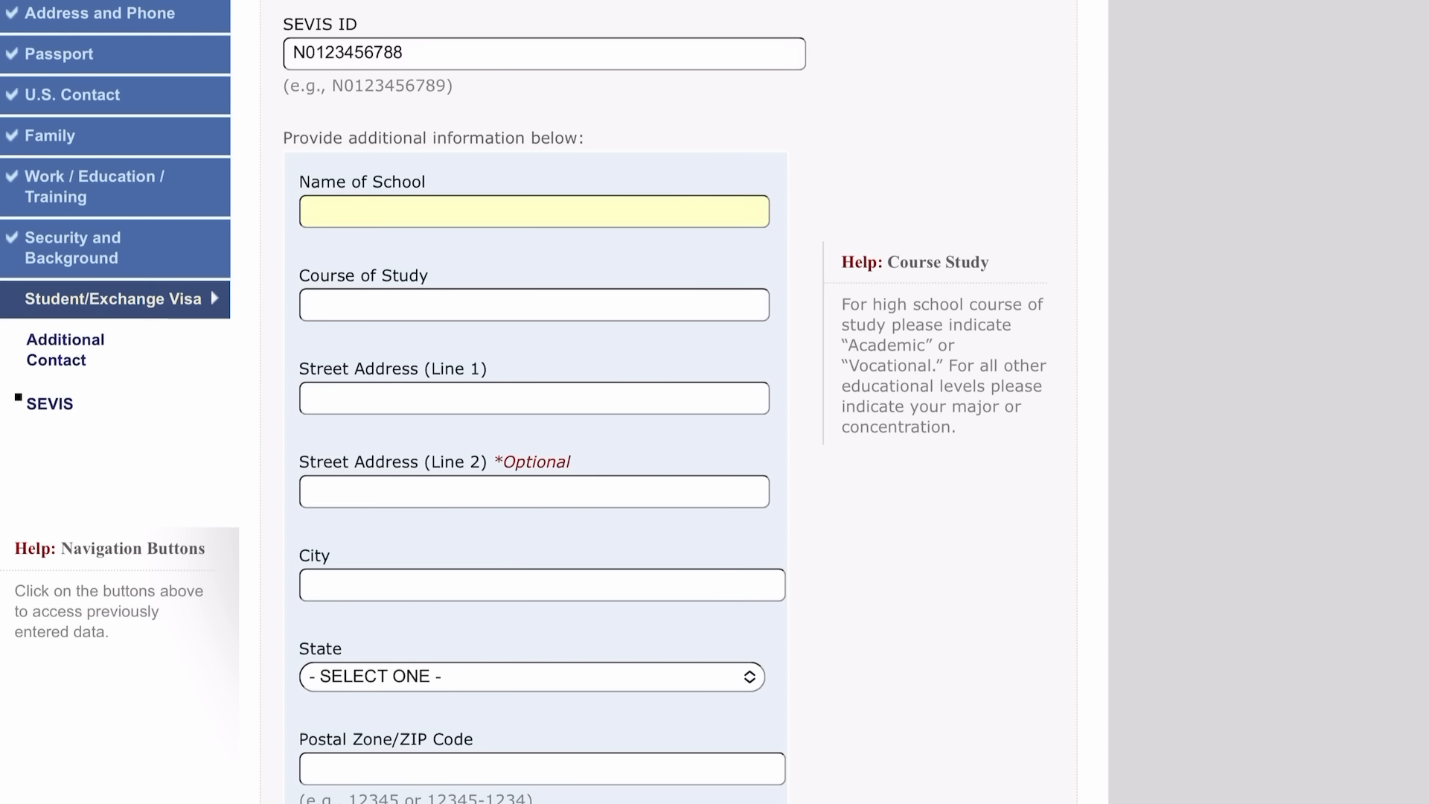
{"action": "type", "text": "BOELING GREEN ST"}
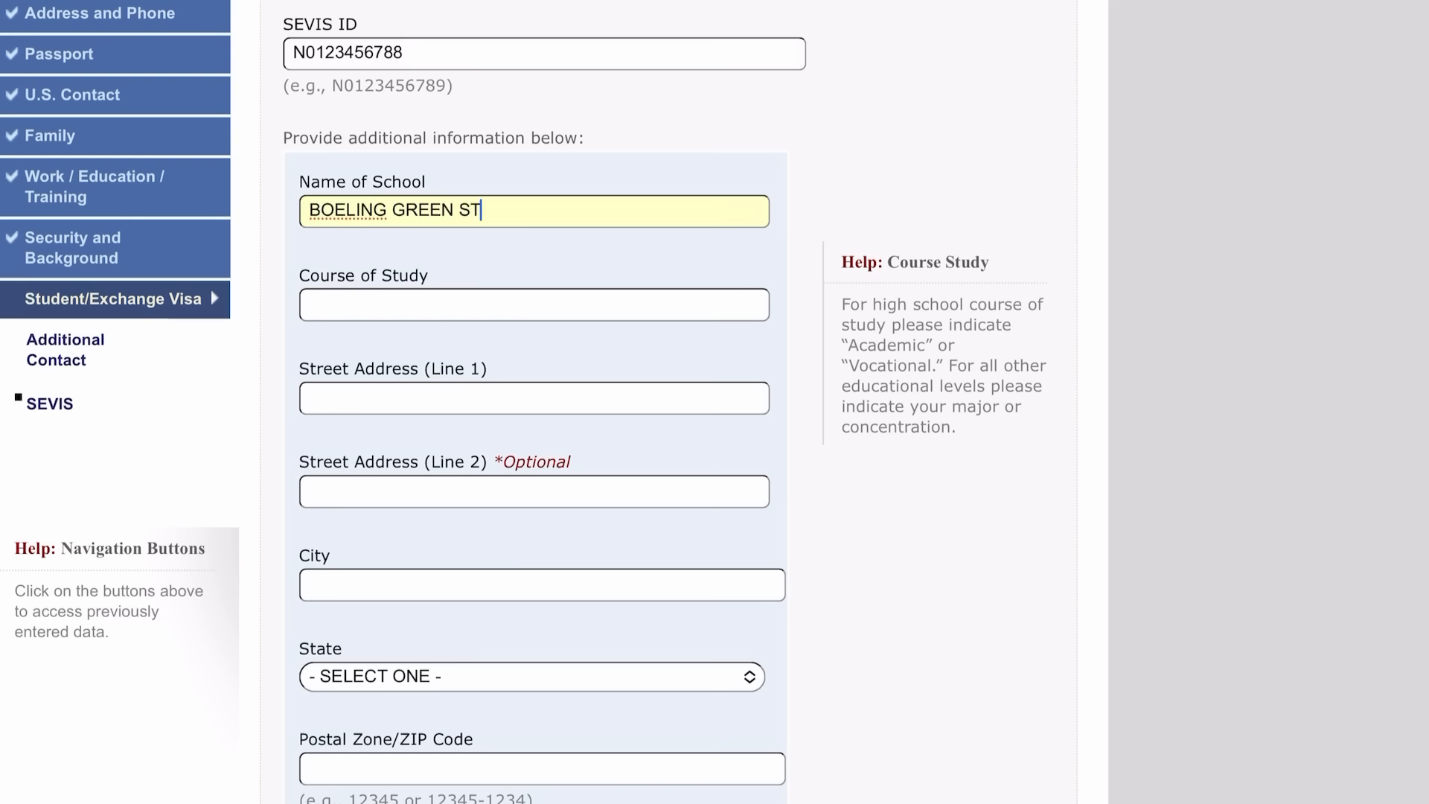
{"action": "type", "text": "ATE UNIVERSITY"}
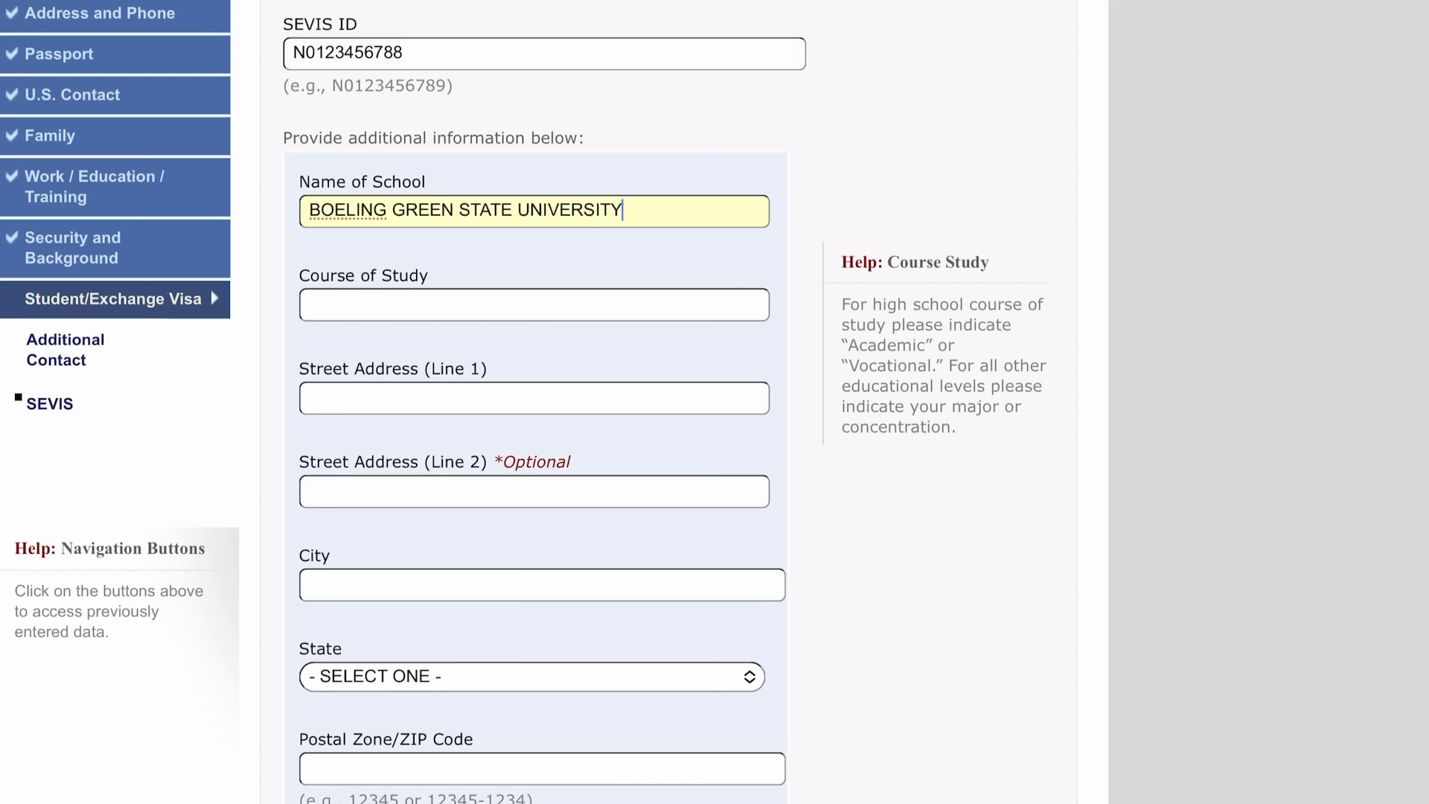
{"action": "key", "text": "Tab"}
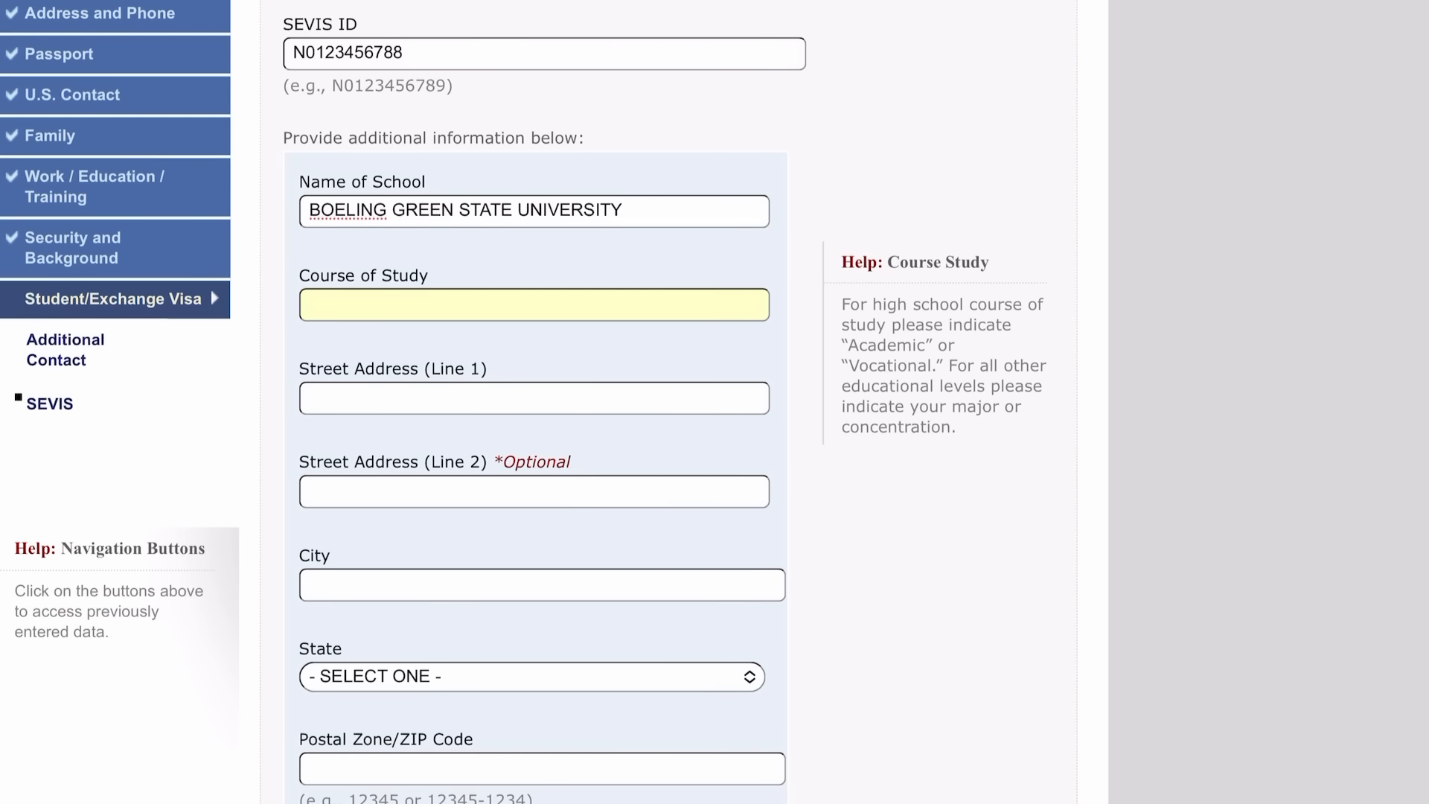
{"action": "type", "text": "GEOLOGY"}
{"action": "key", "text": "Tab"}
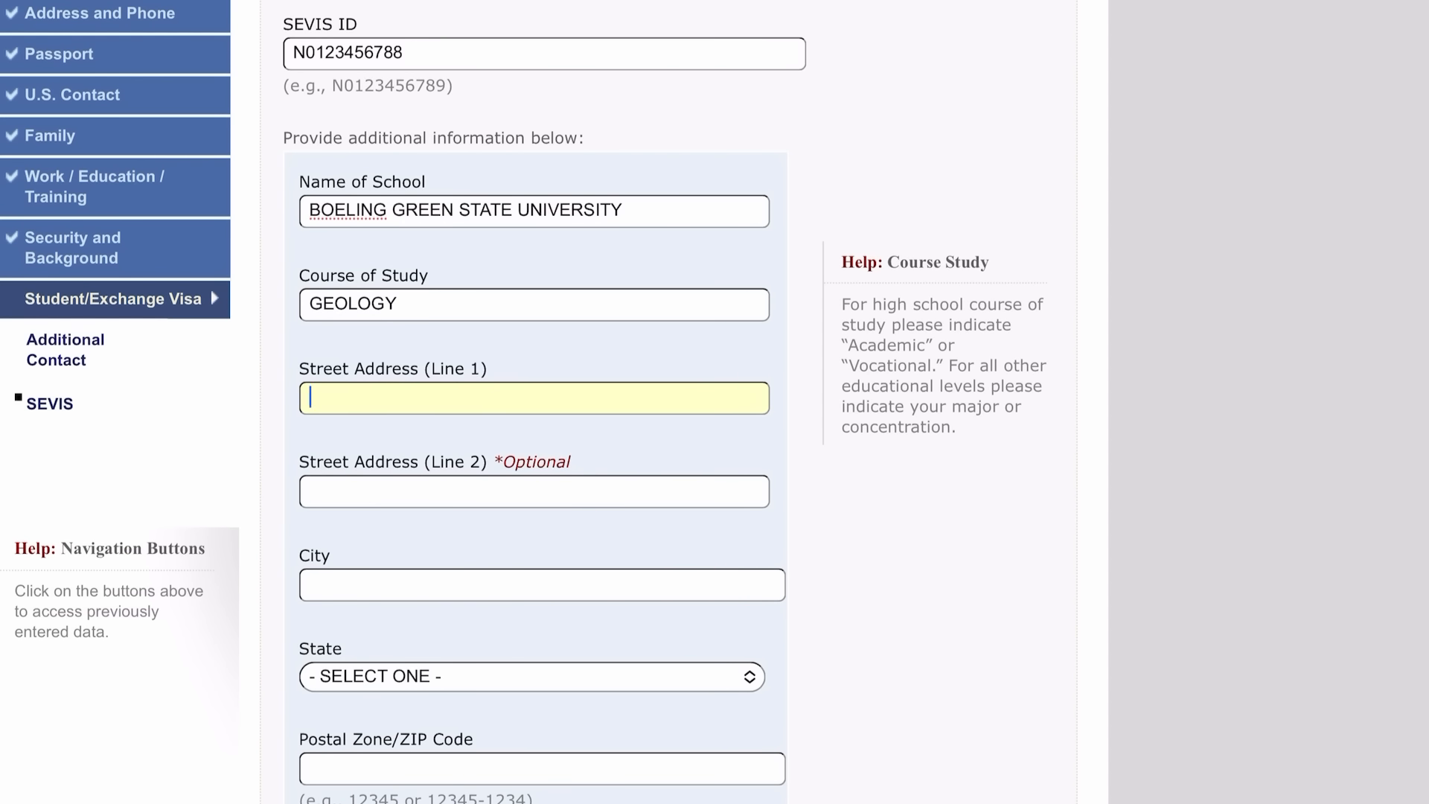
{"action": "type", "text": "1001 E. WOOSTER"}
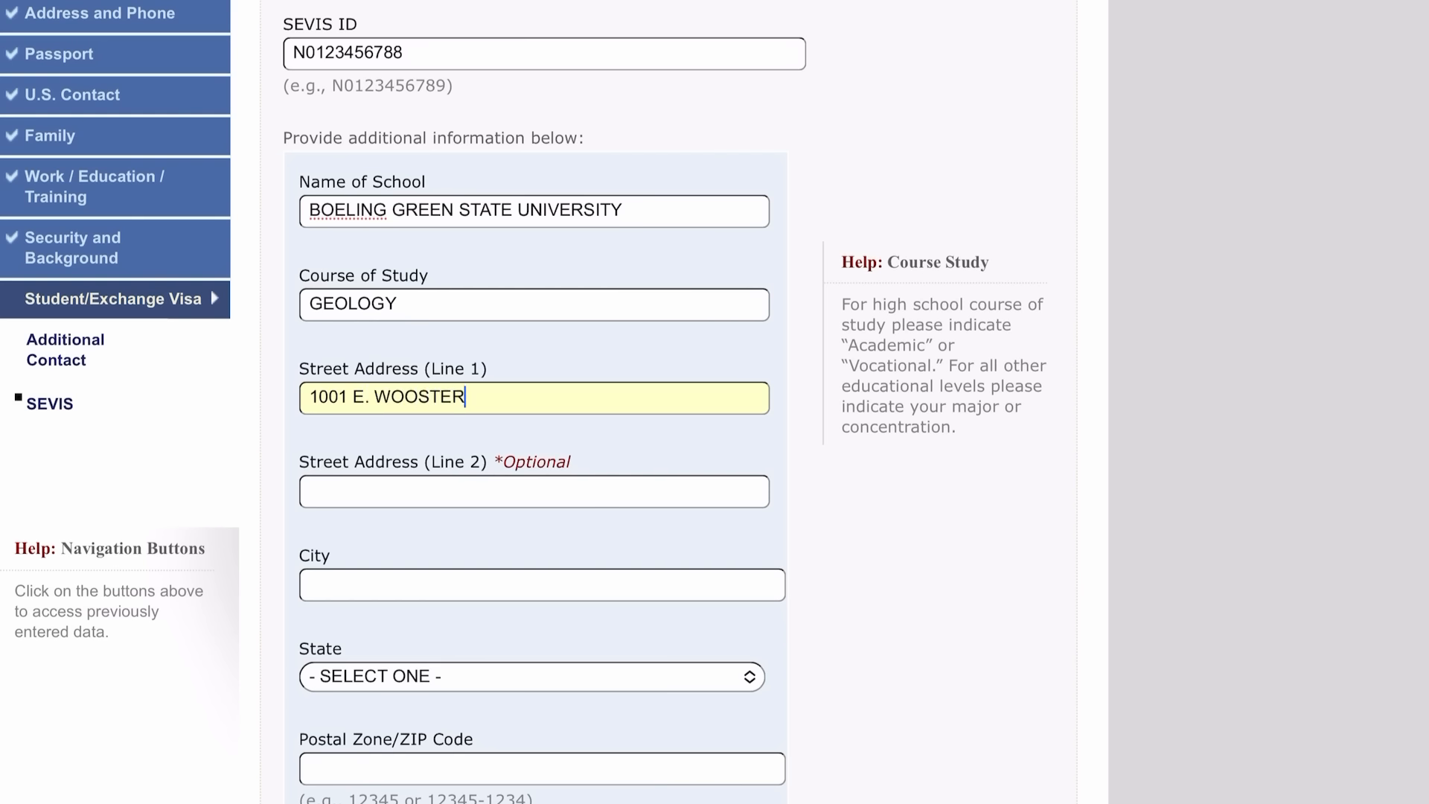
Set the school's city to BOWLING GREEN, state OHIO, and ZIP code 40403.
{"action": "left_click", "coordinate": [310, 584]}
{"action": "type", "text": "BOWLING GREEN"}
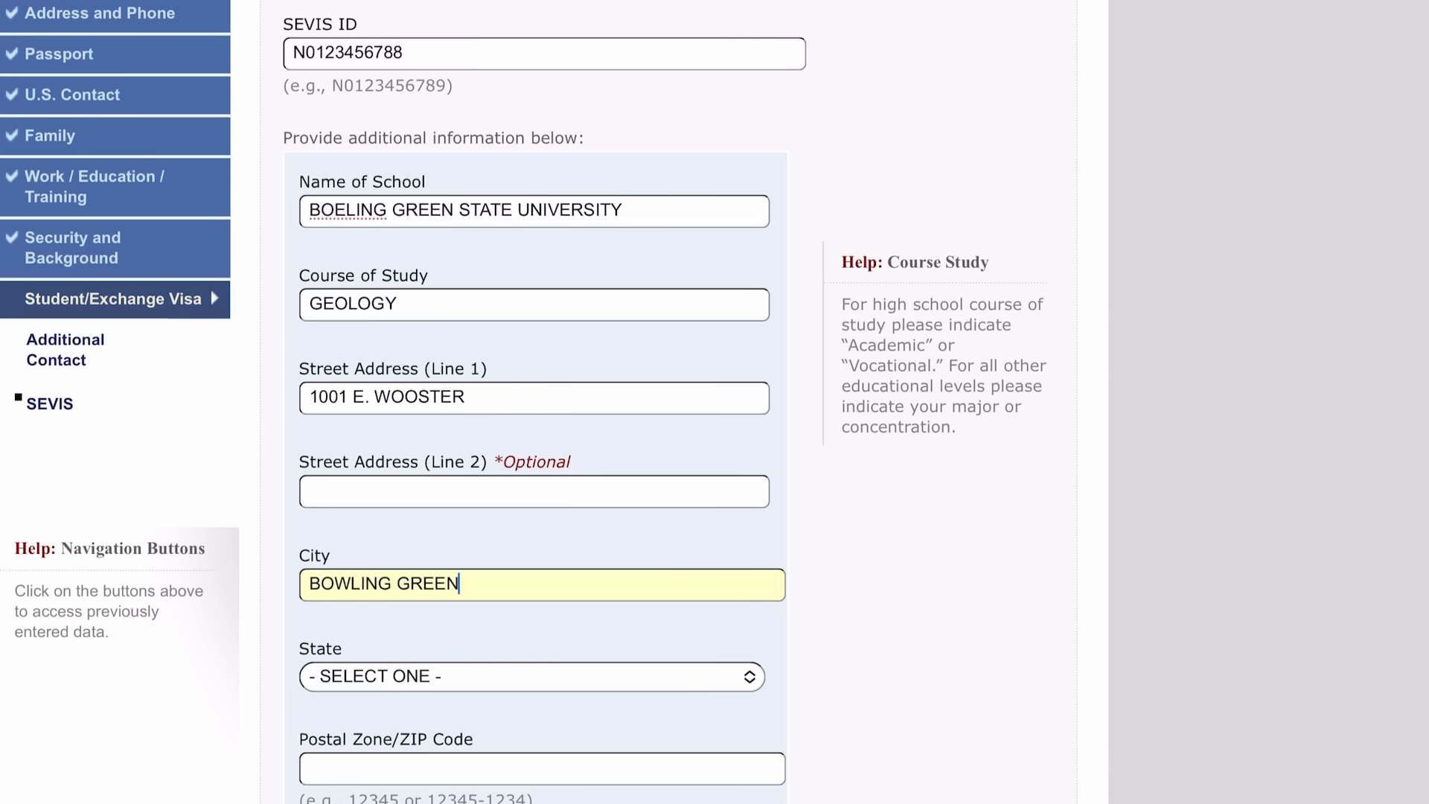
{"action": "left_click", "coordinate": [531, 676]}
{"action": "scroll", "coordinate": [433, 446], "scroll_direction": "down", "scroll_amount": 7}
{"action": "scroll", "coordinate": [433, 422], "scroll_direction": "down", "scroll_amount": 10}
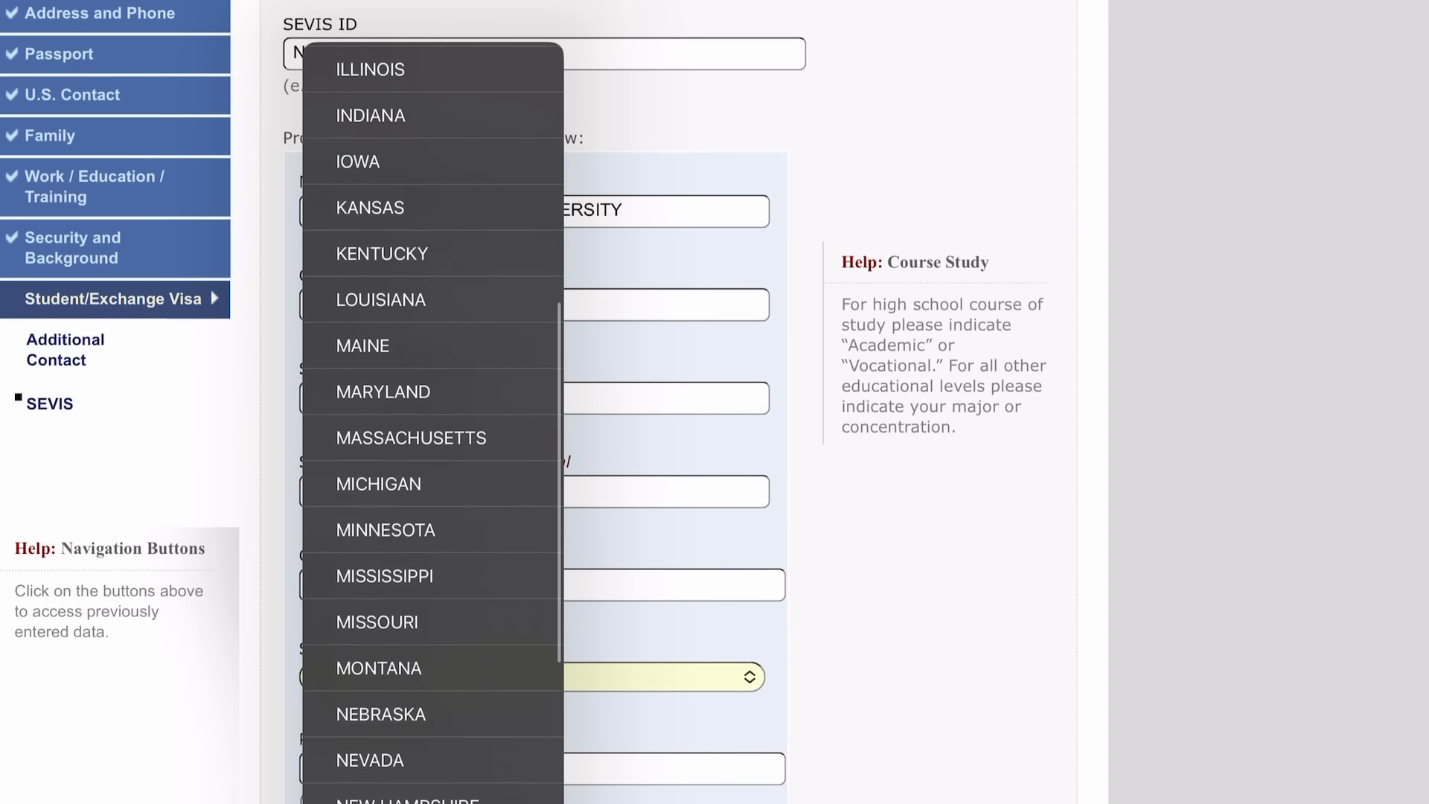
{"action": "left_click", "coordinate": [357, 433]}
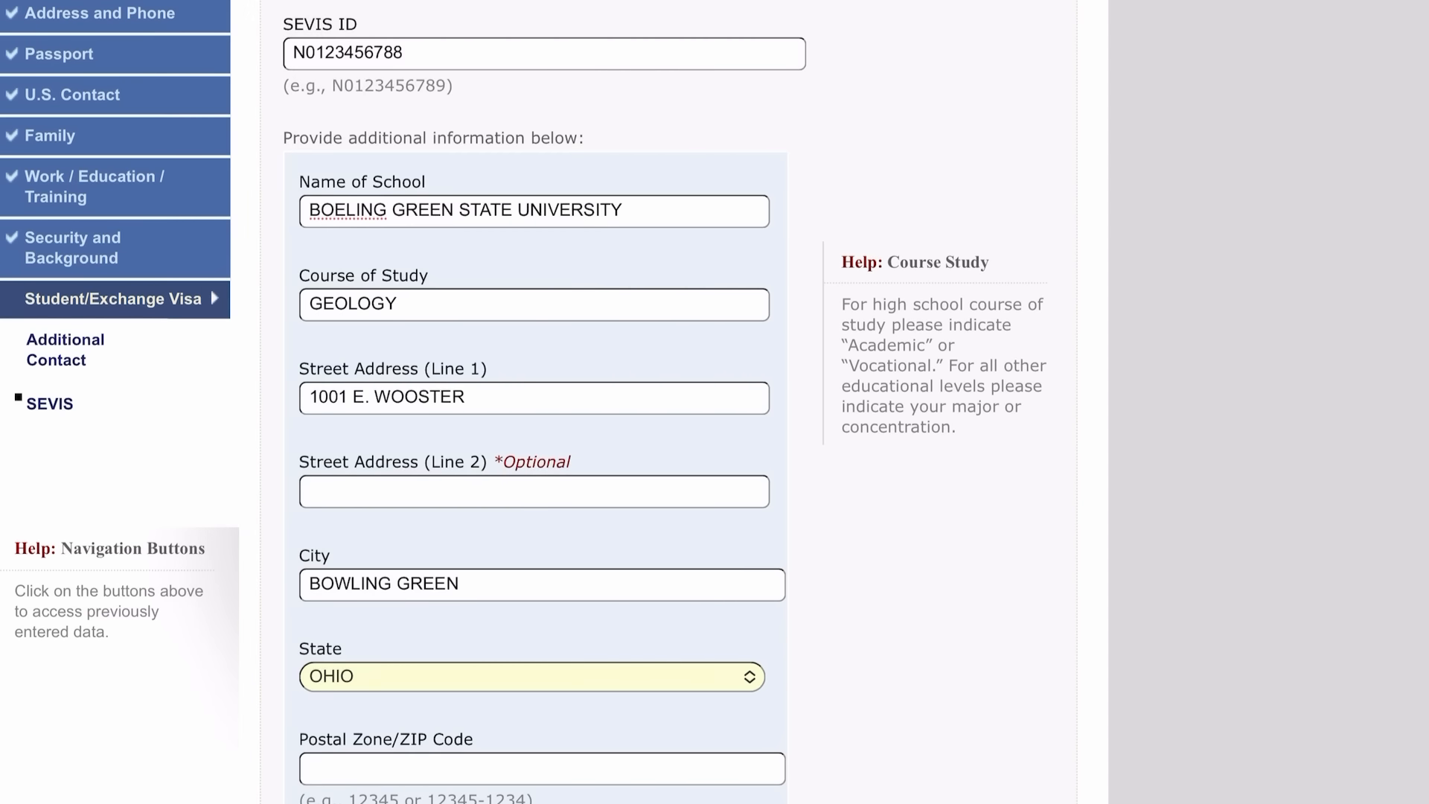
{"action": "scroll", "coordinate": [536, 447], "scroll_direction": "down", "scroll_amount": 2}
{"action": "left_click", "coordinate": [542, 661]}
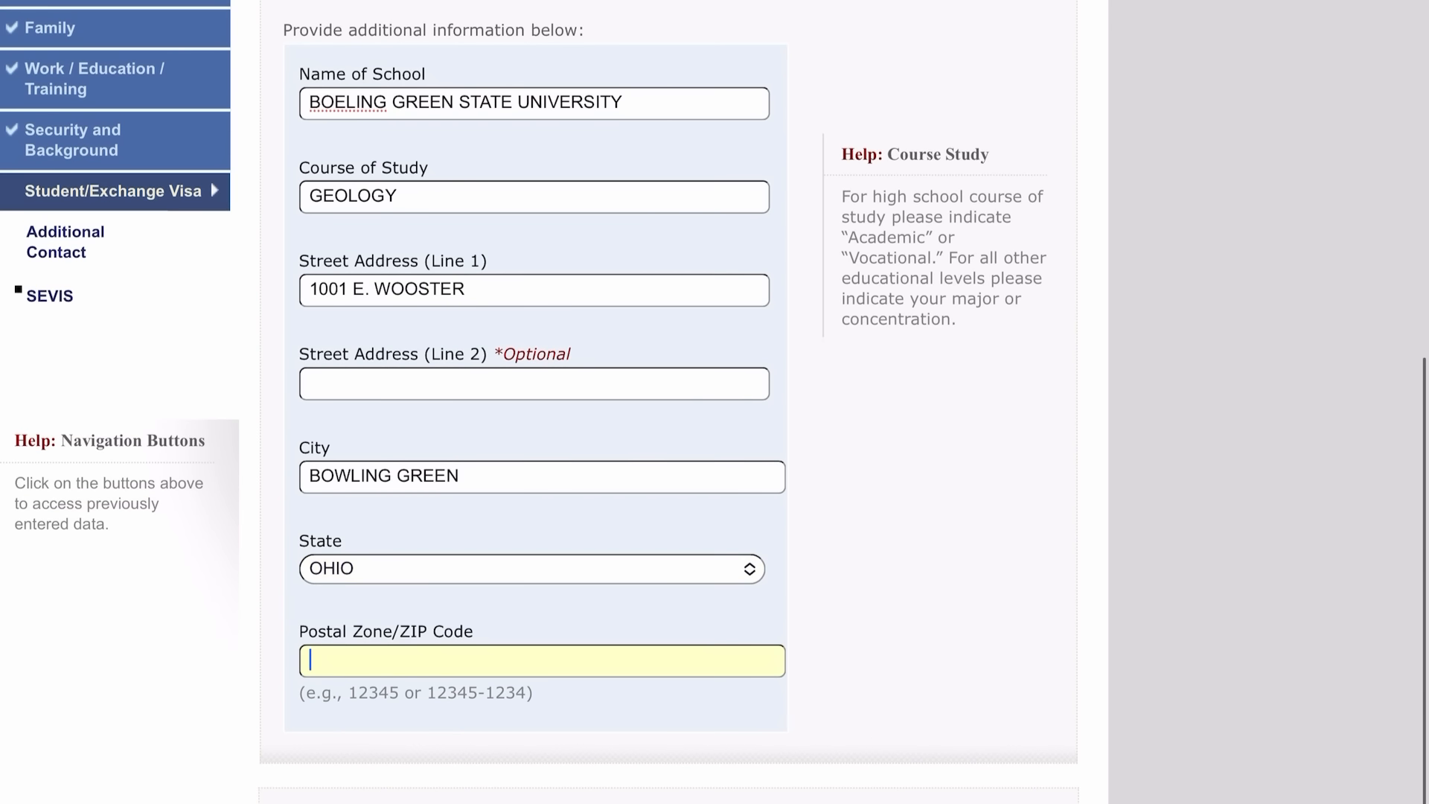
{"action": "type", "text": "40403"}
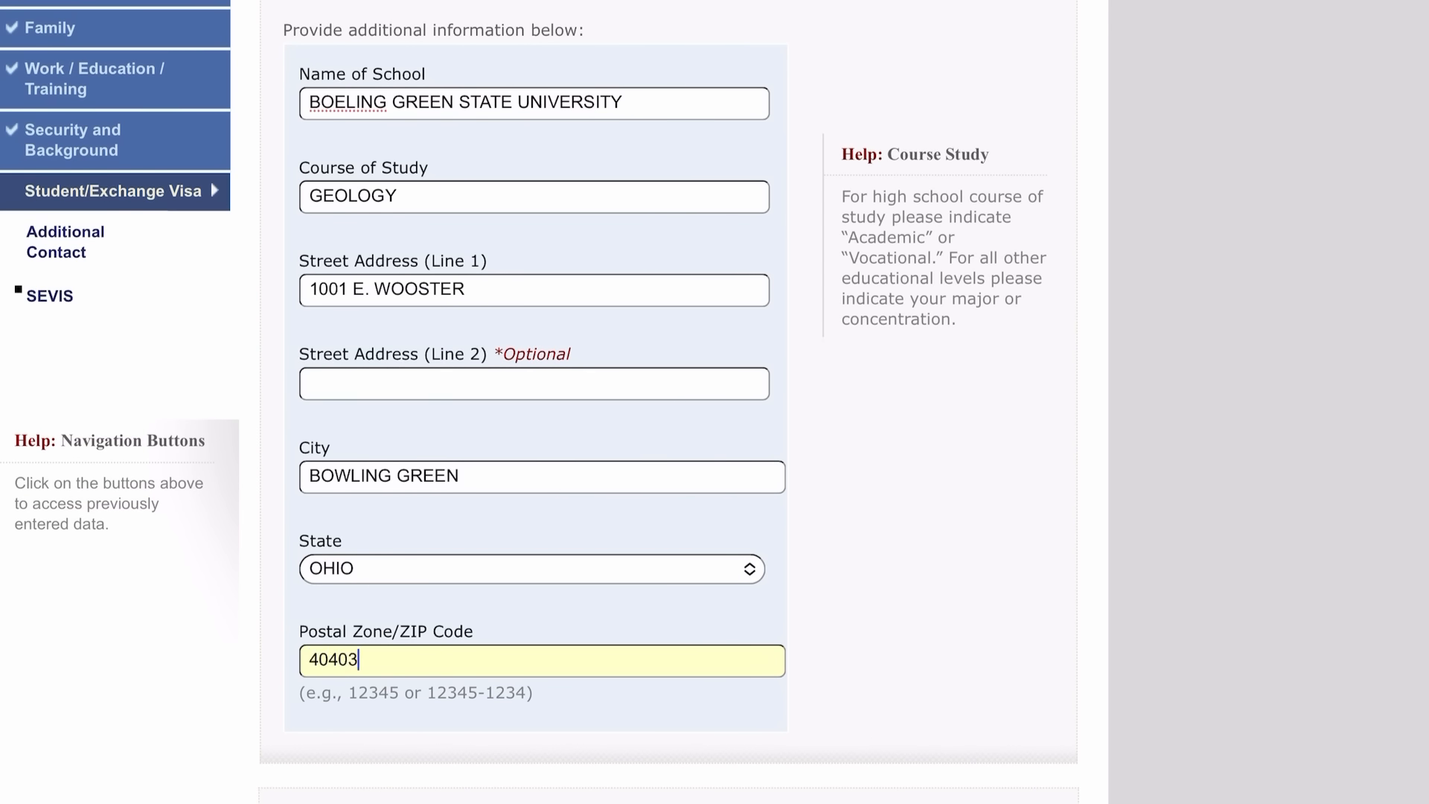
{"action": "scroll", "coordinate": [536, 446], "scroll_direction": "down", "scroll_amount": 2}
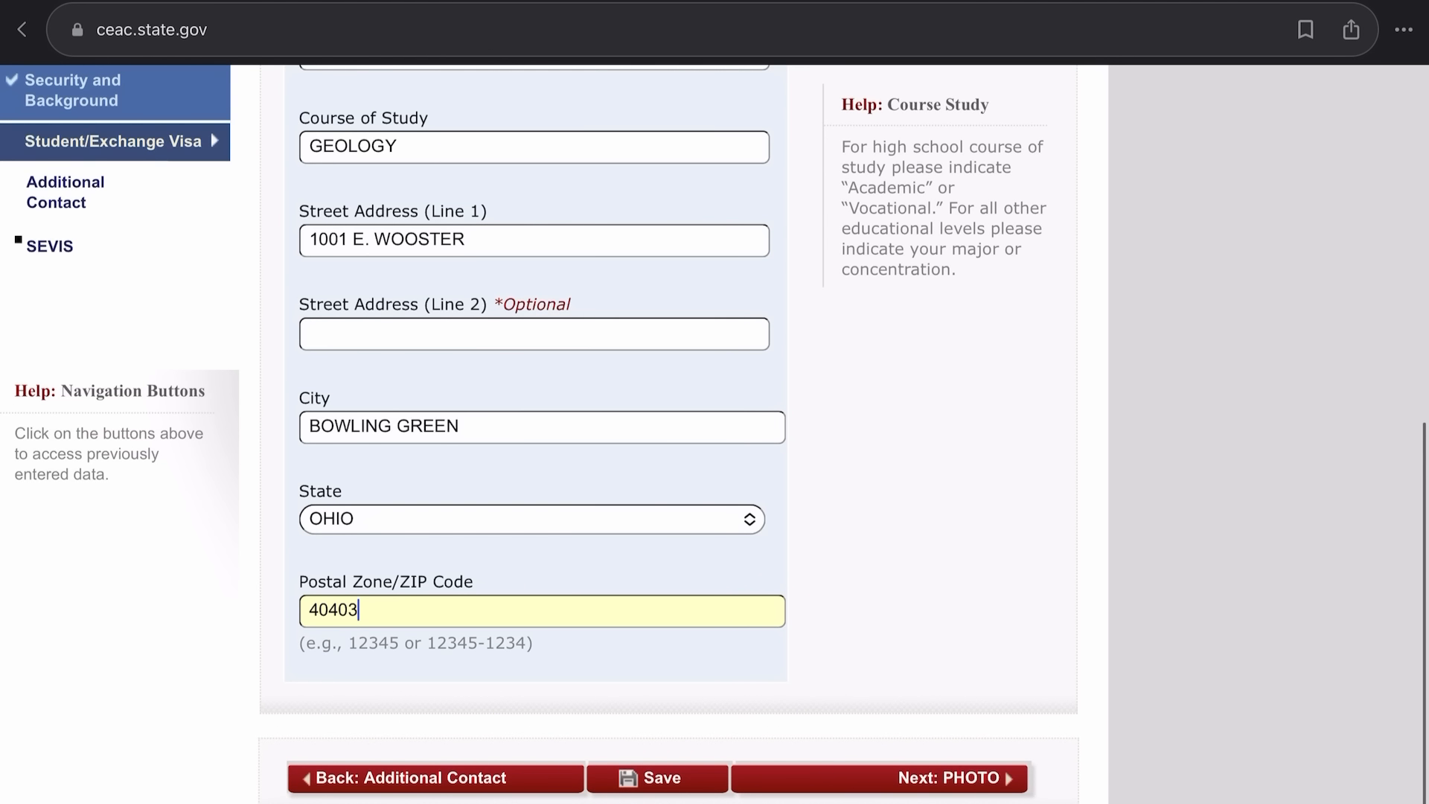
Save the application, resume it, and proceed to the Upload Photo page.
{"action": "left_click", "coordinate": [657, 778]}
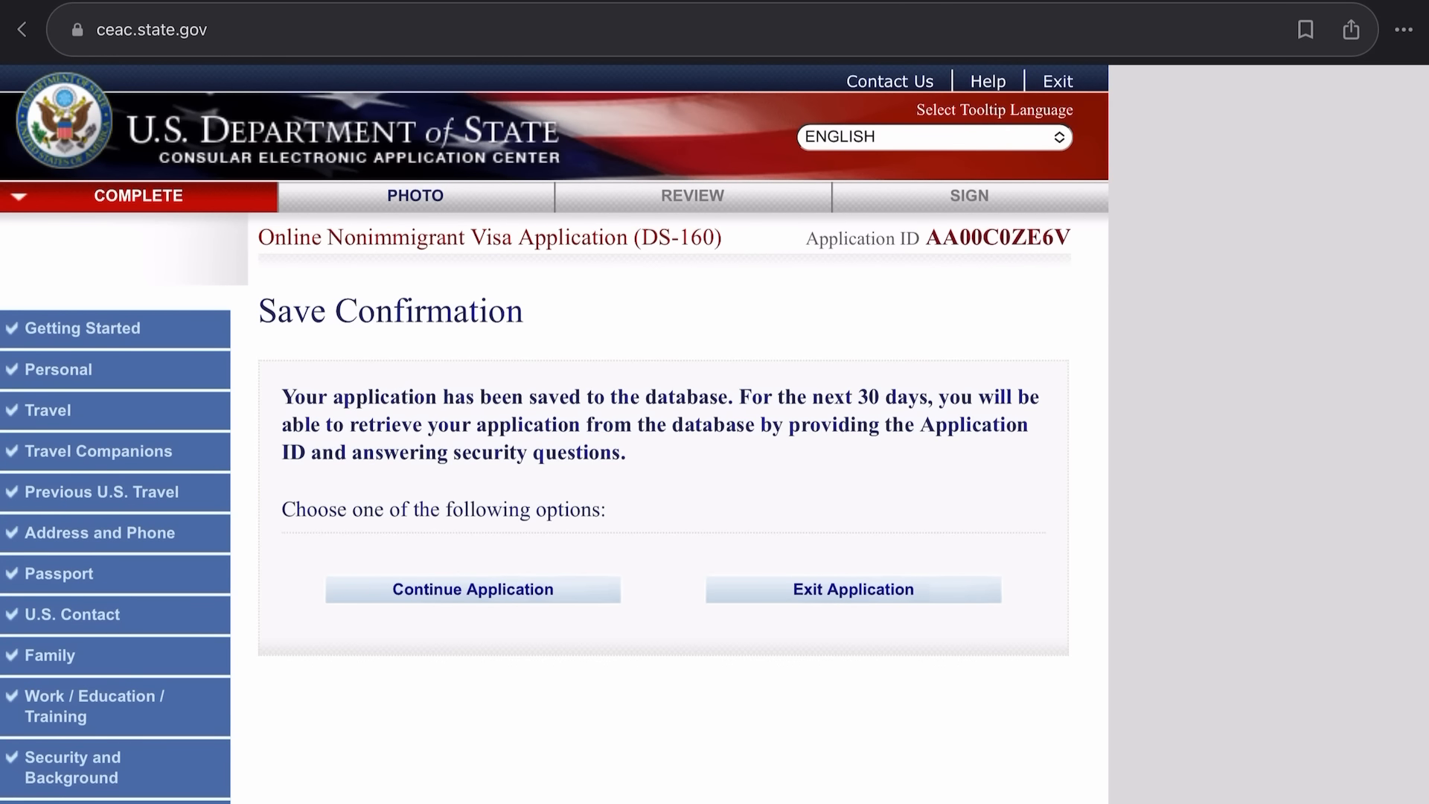
{"action": "left_click", "coordinate": [472, 589]}
{"action": "scroll", "coordinate": [554, 434], "scroll_direction": "down", "scroll_amount": 6}
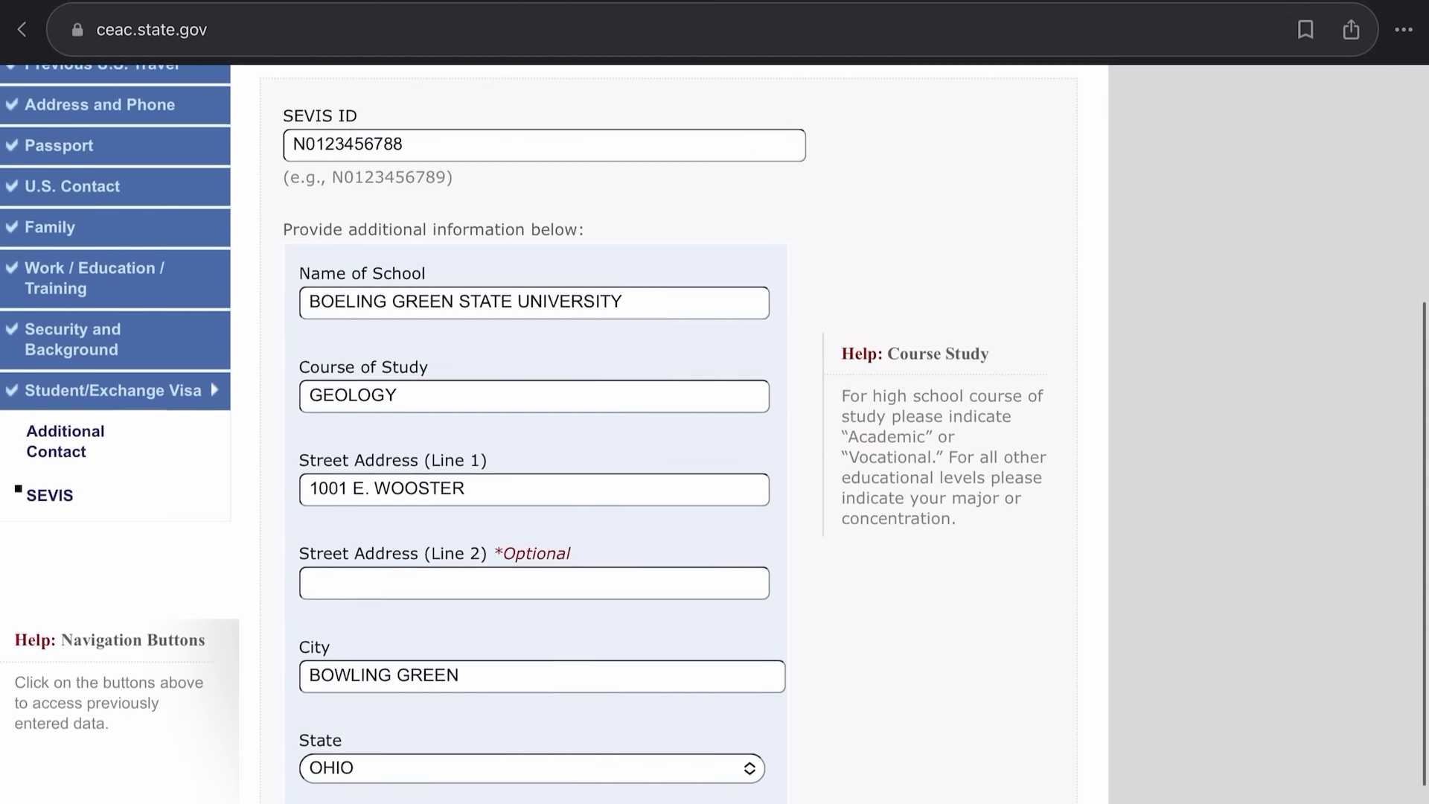
{"action": "scroll", "coordinate": [553, 434], "scroll_direction": "down", "scroll_amount": 4}
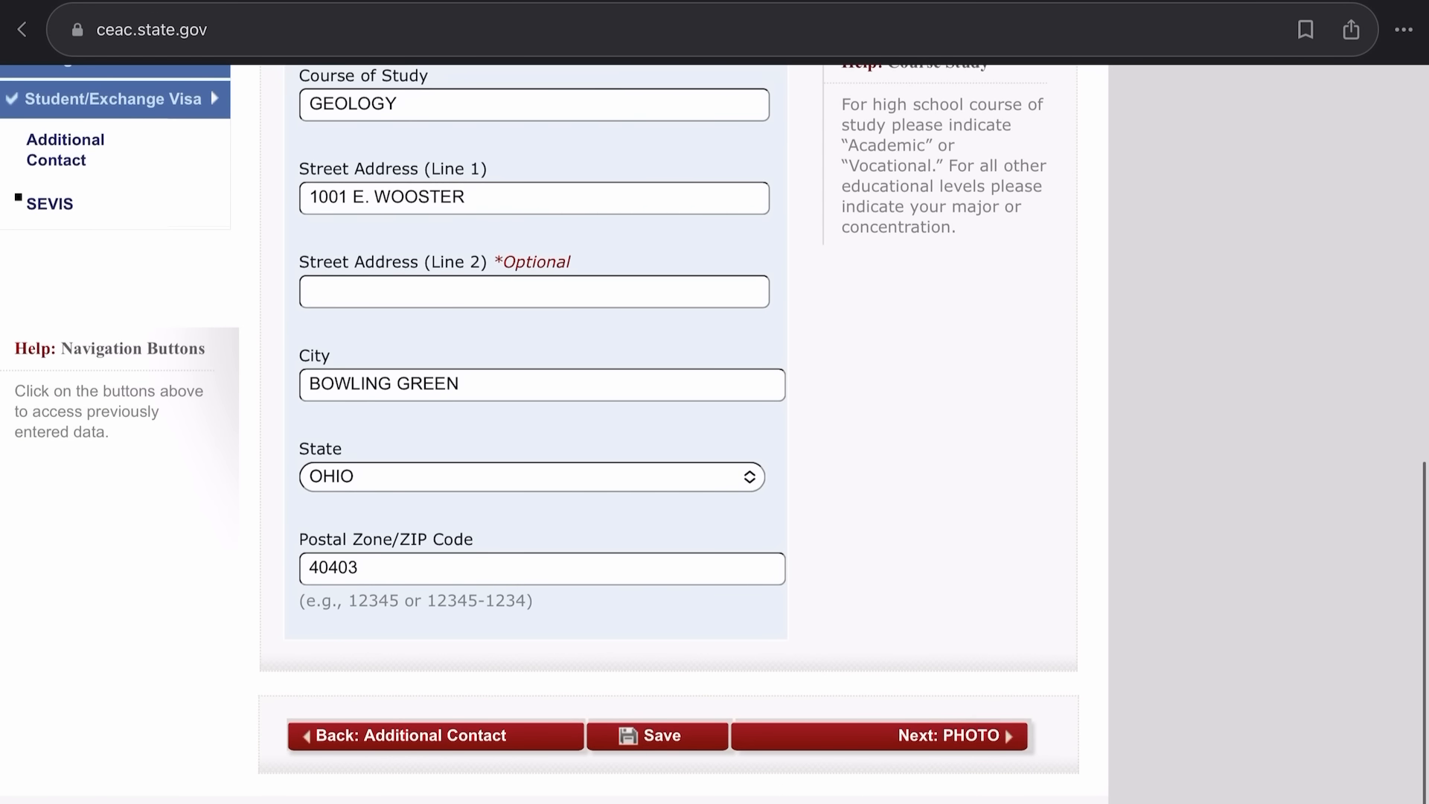
{"action": "left_click", "coordinate": [880, 736]}
{"action": "scroll", "coordinate": [553, 433], "scroll_direction": "down", "scroll_amount": 1}
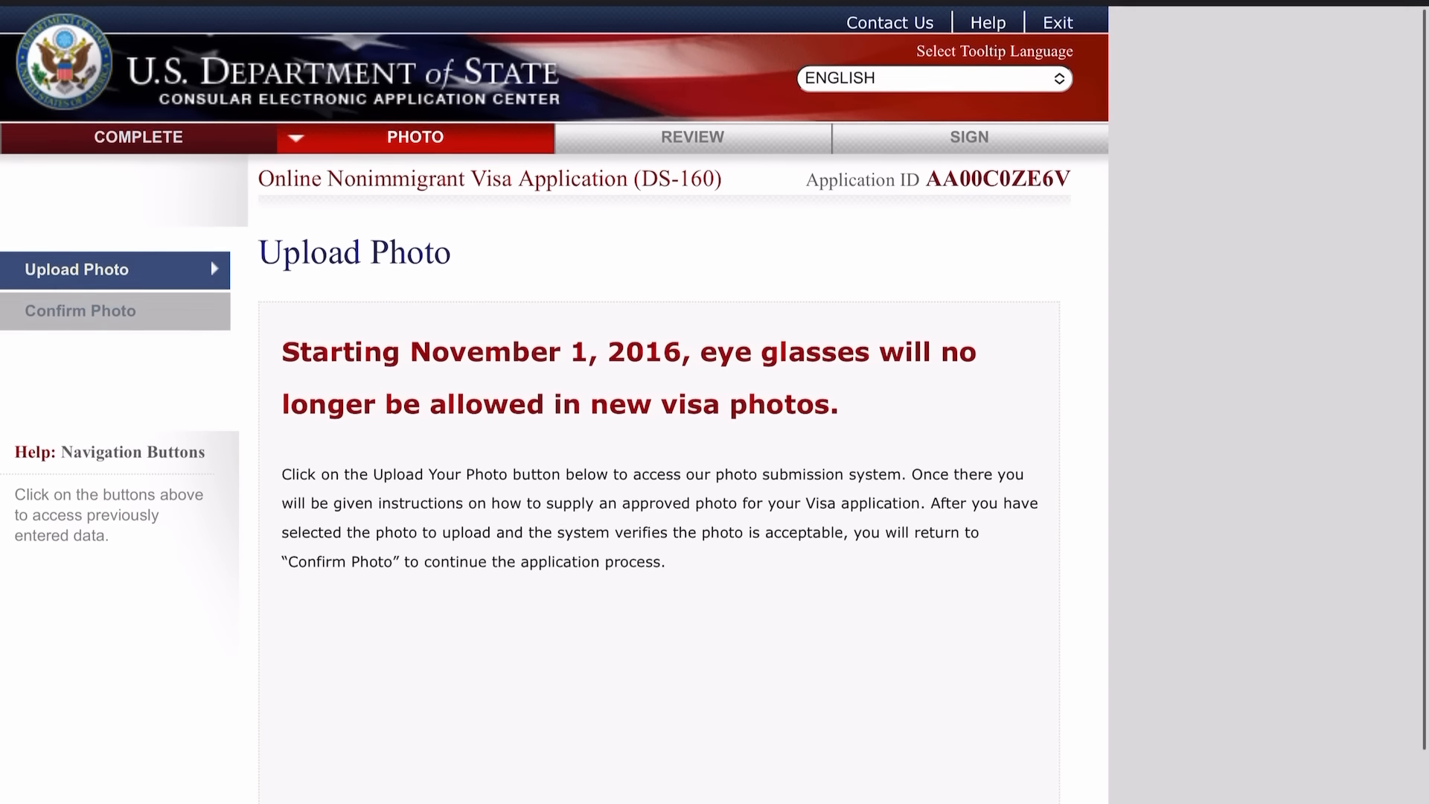
{"action": "scroll", "coordinate": [554, 434], "scroll_direction": "down", "scroll_amount": 2}
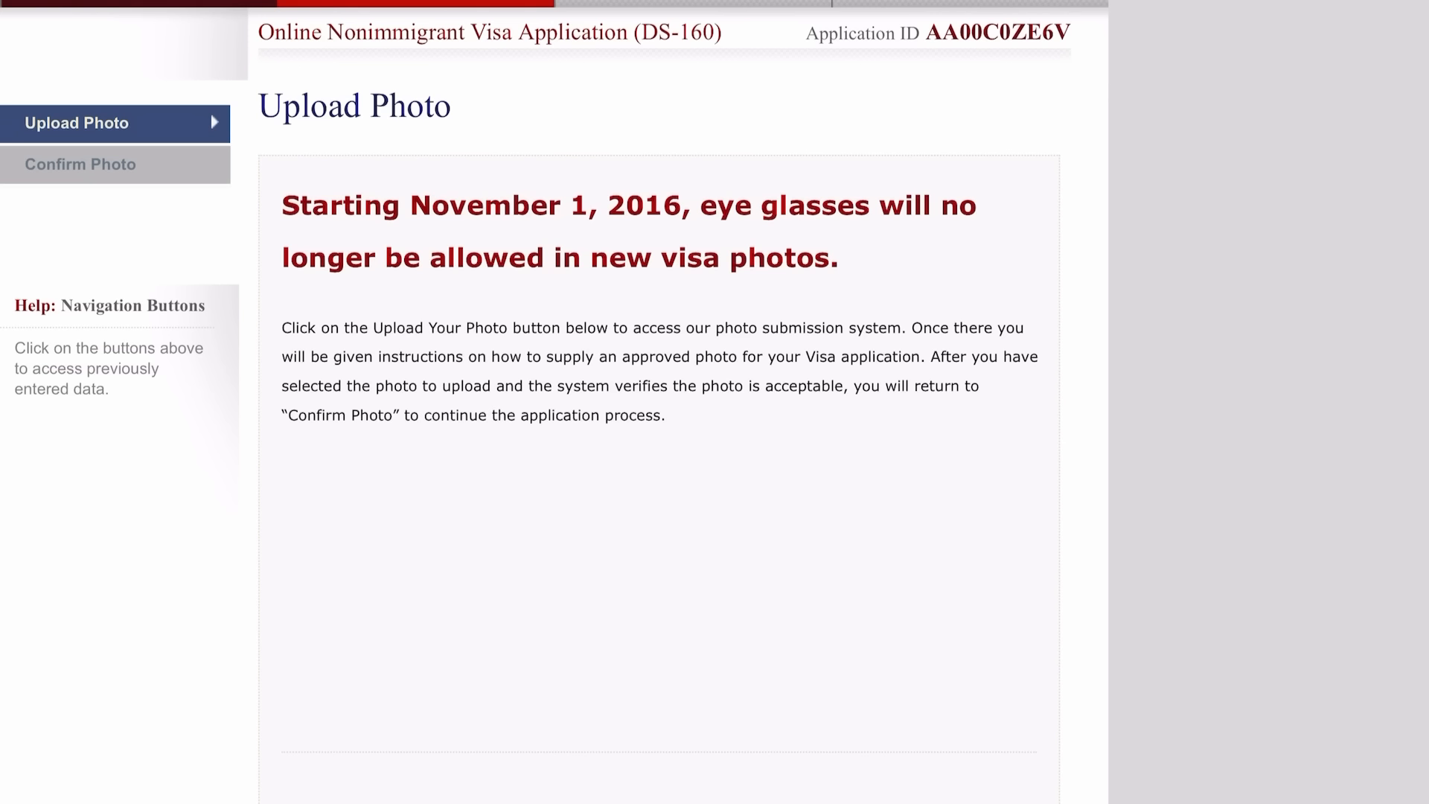
{"action": "scroll", "coordinate": [553, 402], "scroll_direction": "down", "scroll_amount": 5}
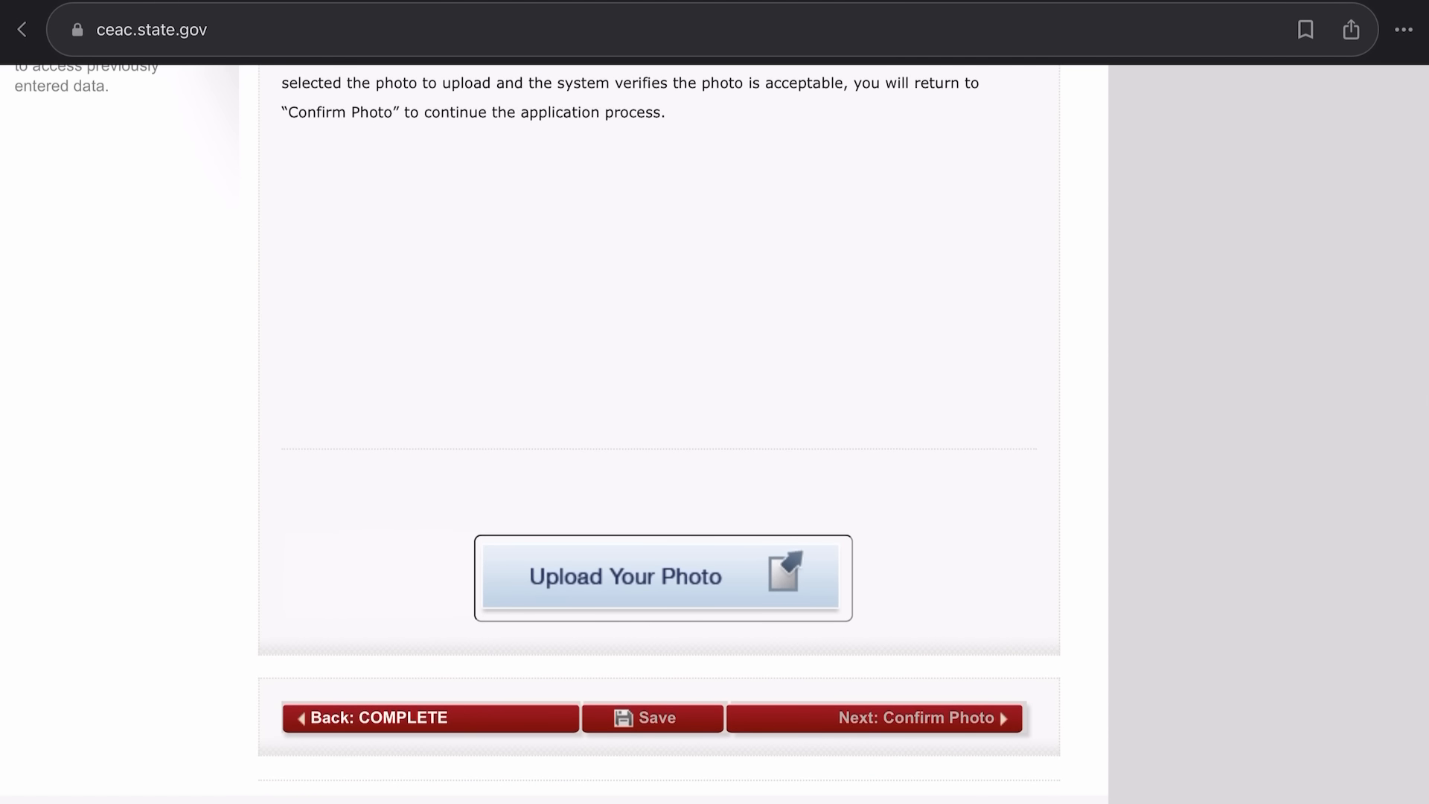
{"action": "scroll", "coordinate": [659, 402], "scroll_direction": "up", "scroll_amount": 2}
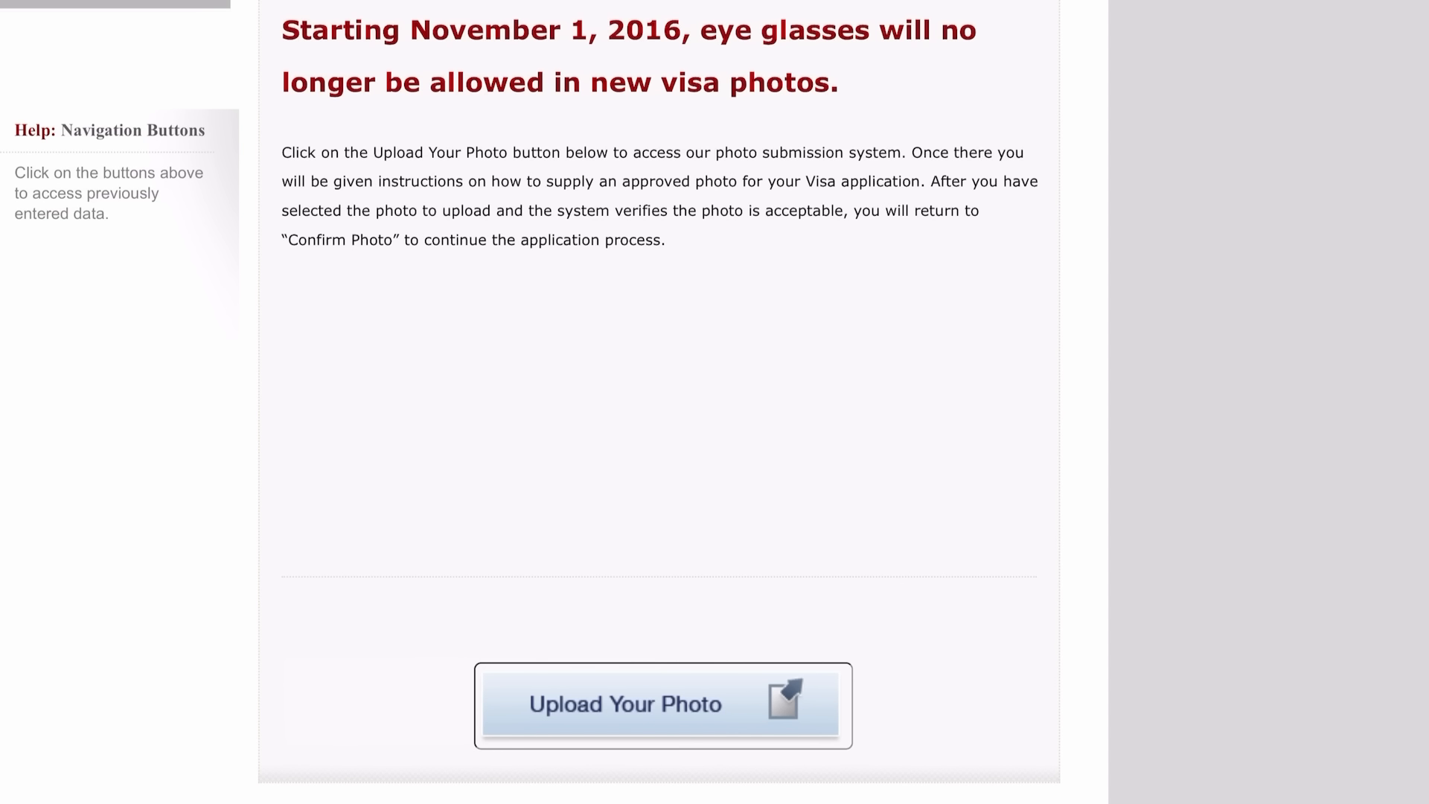
{"action": "scroll", "coordinate": [659, 402], "scroll_direction": "up", "scroll_amount": 3}
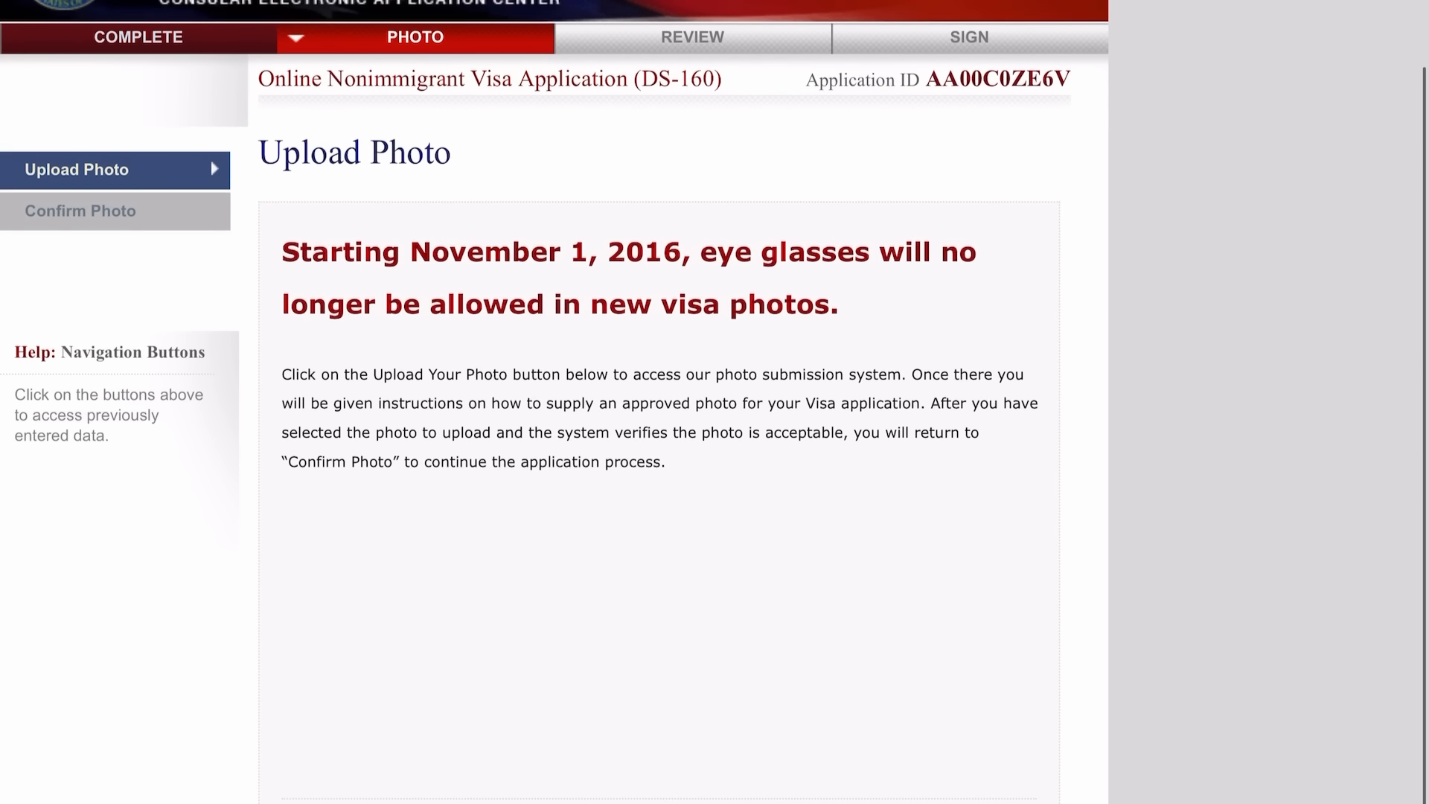
{"action": "scroll", "coordinate": [554, 402], "scroll_direction": "down", "scroll_amount": 1}
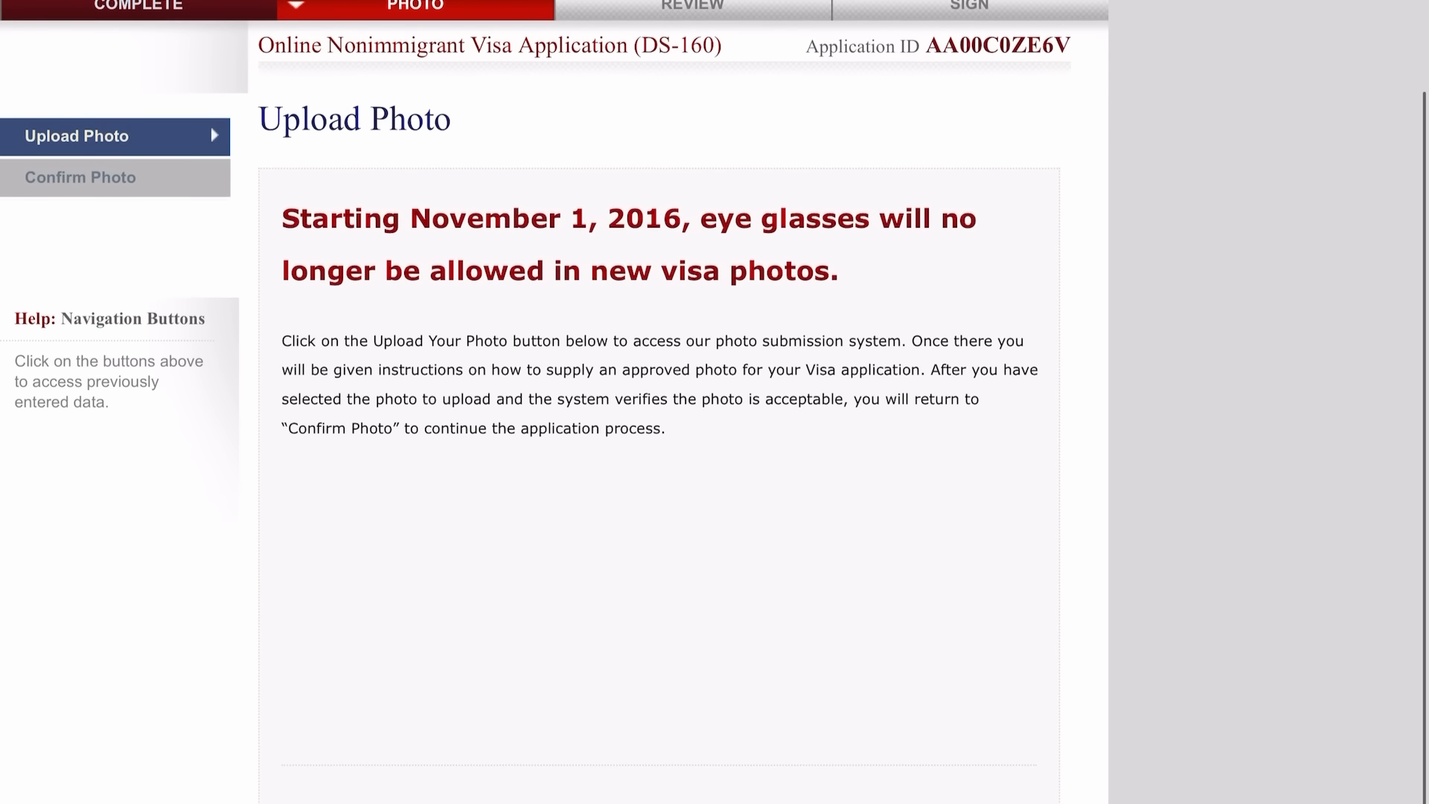